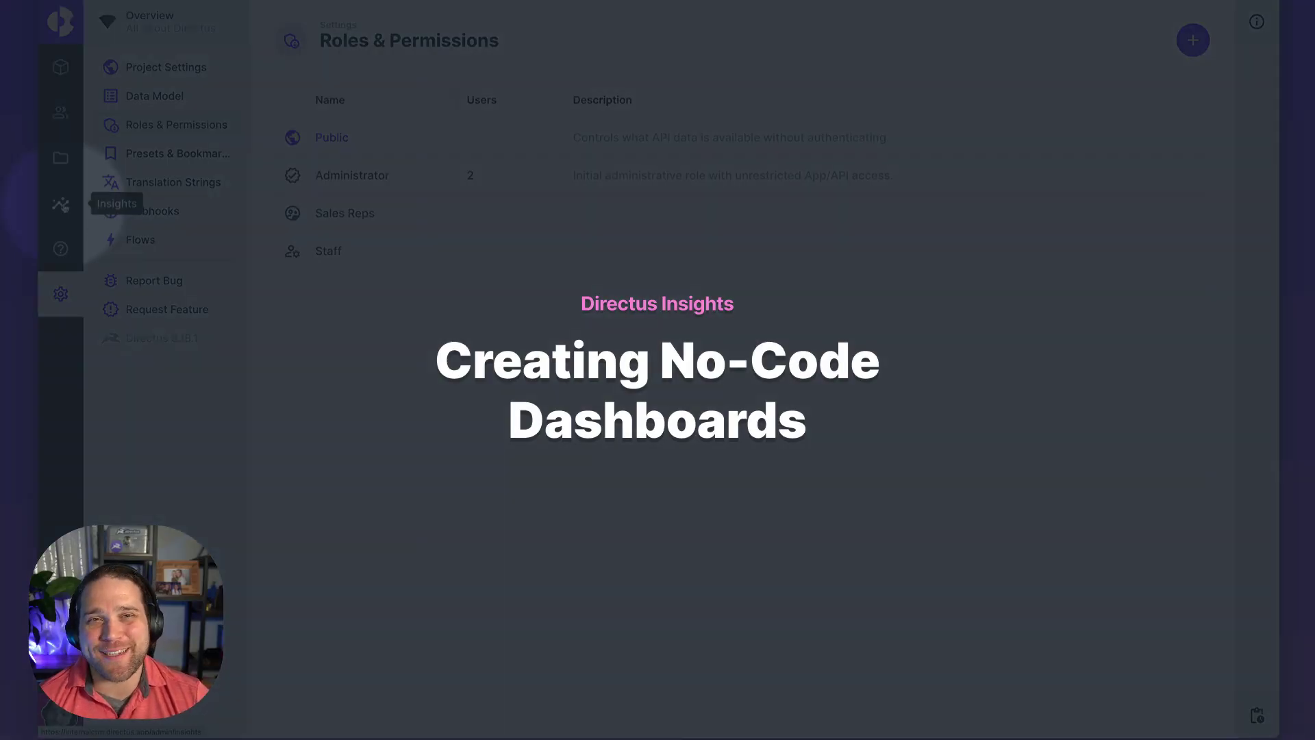
Step: Open the Projects dashboard under Insights and fit its panels to the screen
left_click(60, 203)
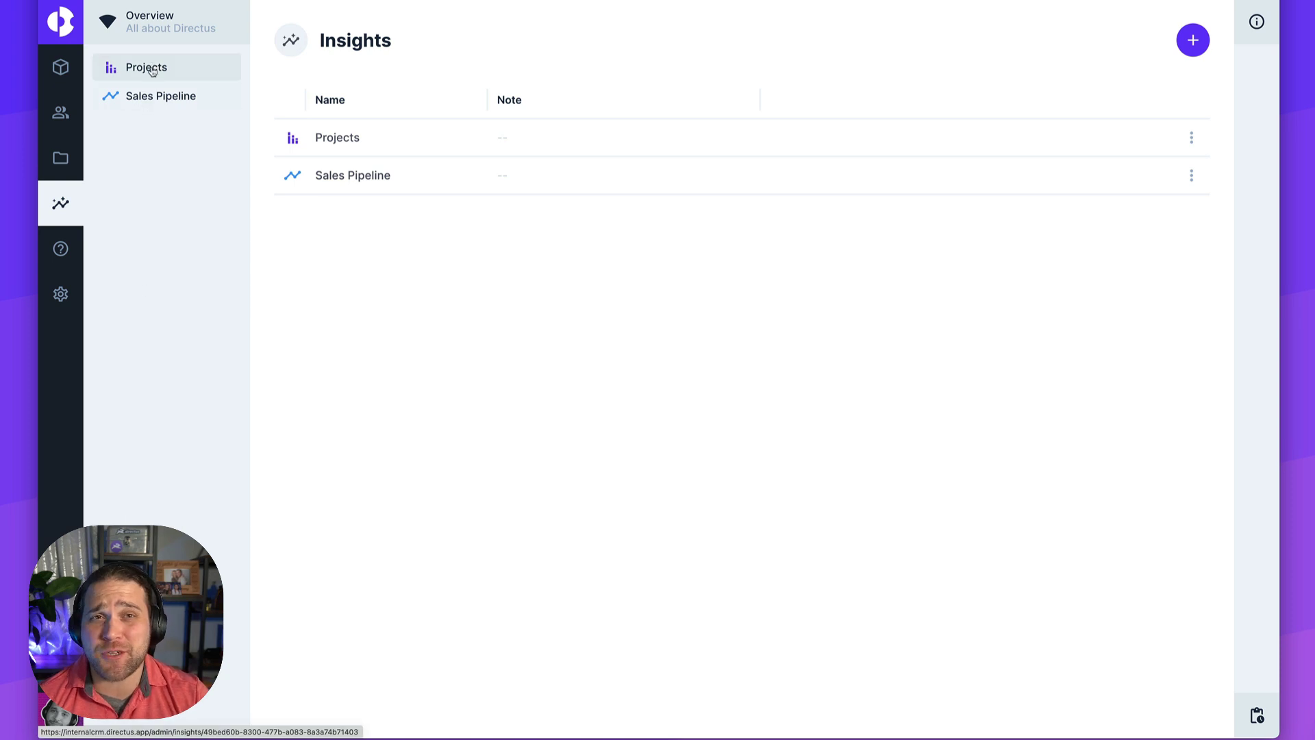
left_click(358, 145)
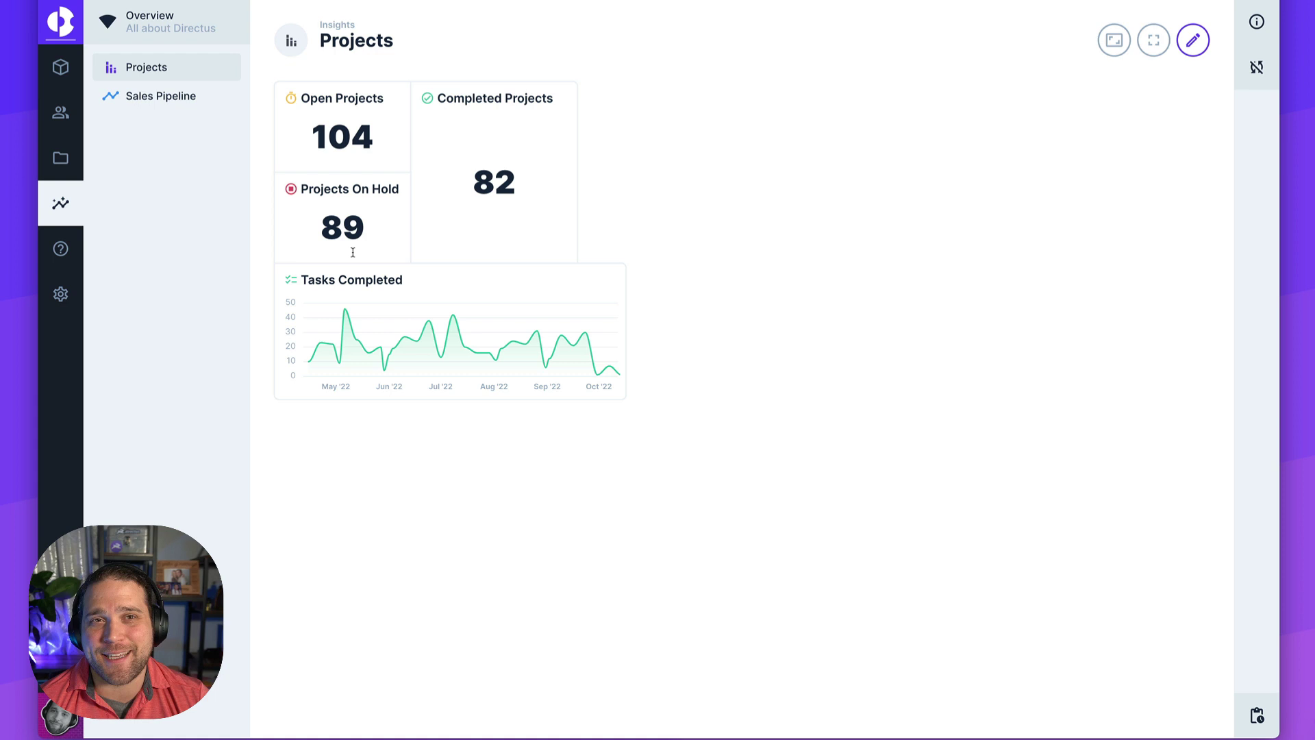
left_click(1114, 40)
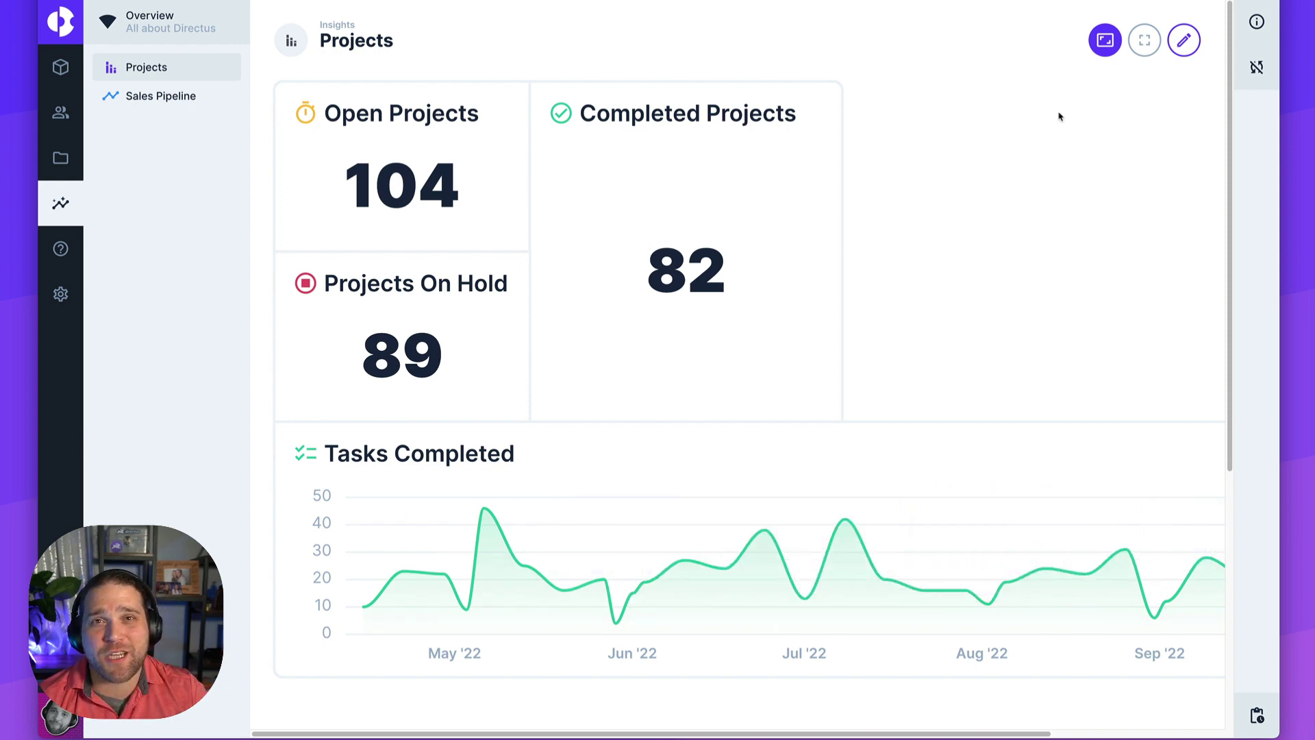
Step: Add a Label panel with the text 'Project Dashboard' to the dashboard
left_click(1182, 41)
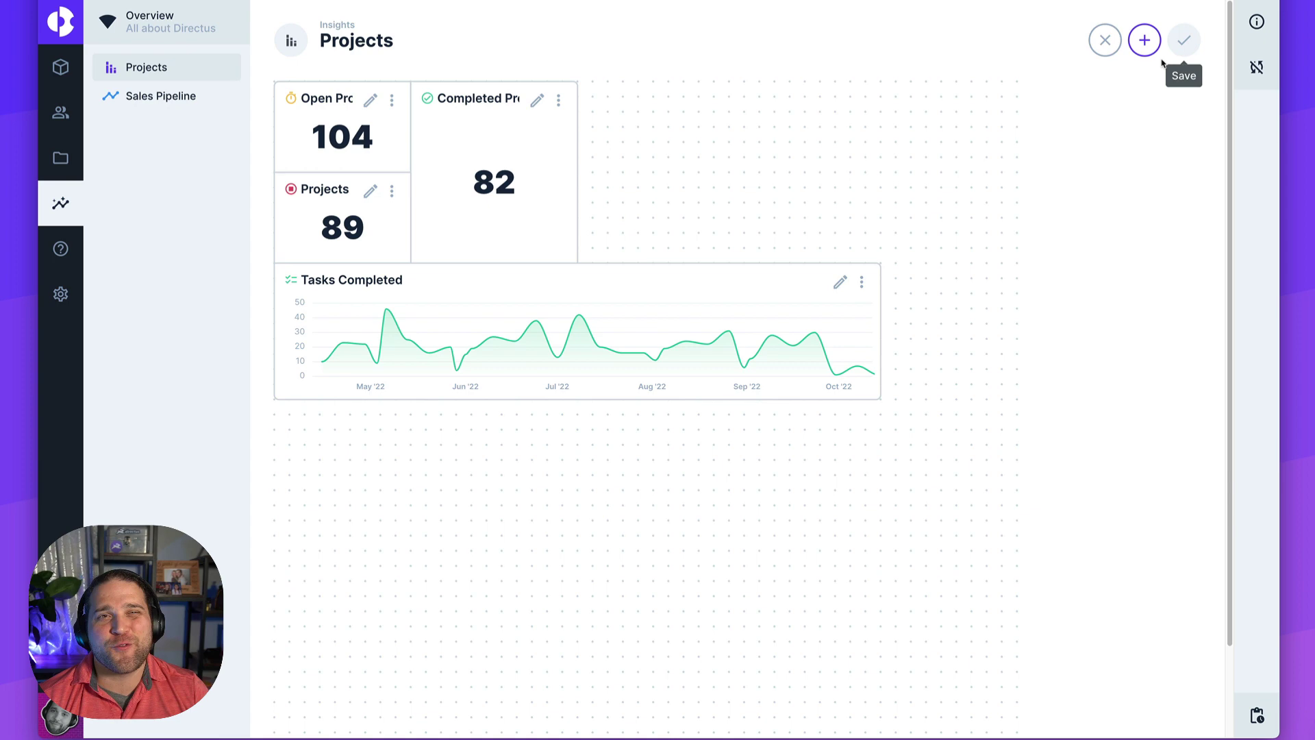
left_click(1143, 39)
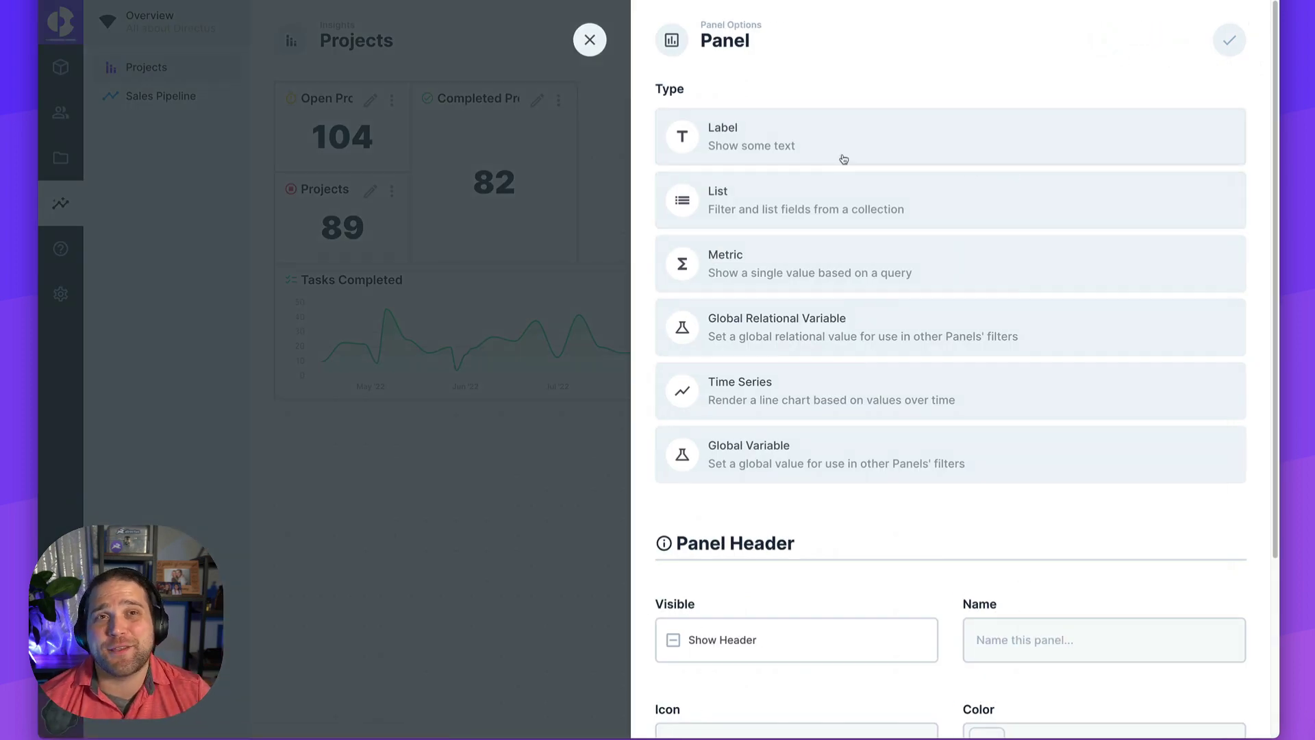
left_click(822, 143)
left_click(827, 234)
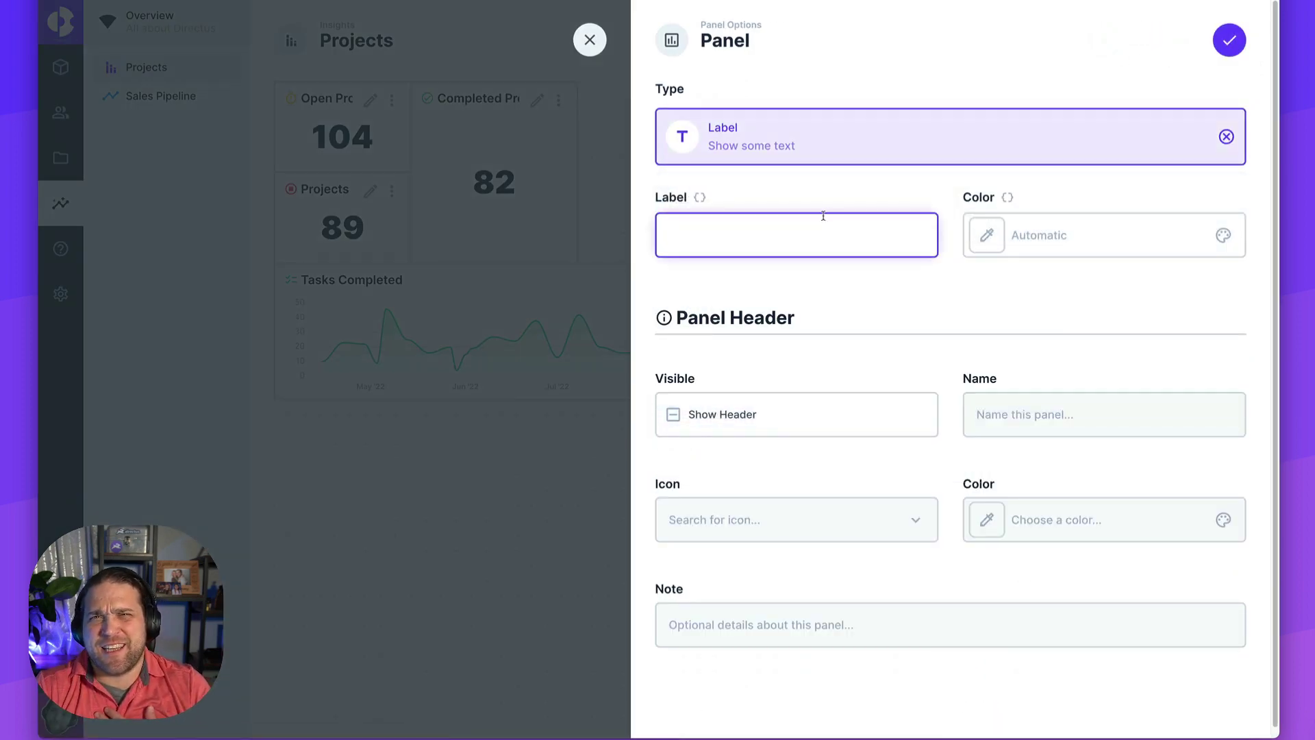
type("Project ")
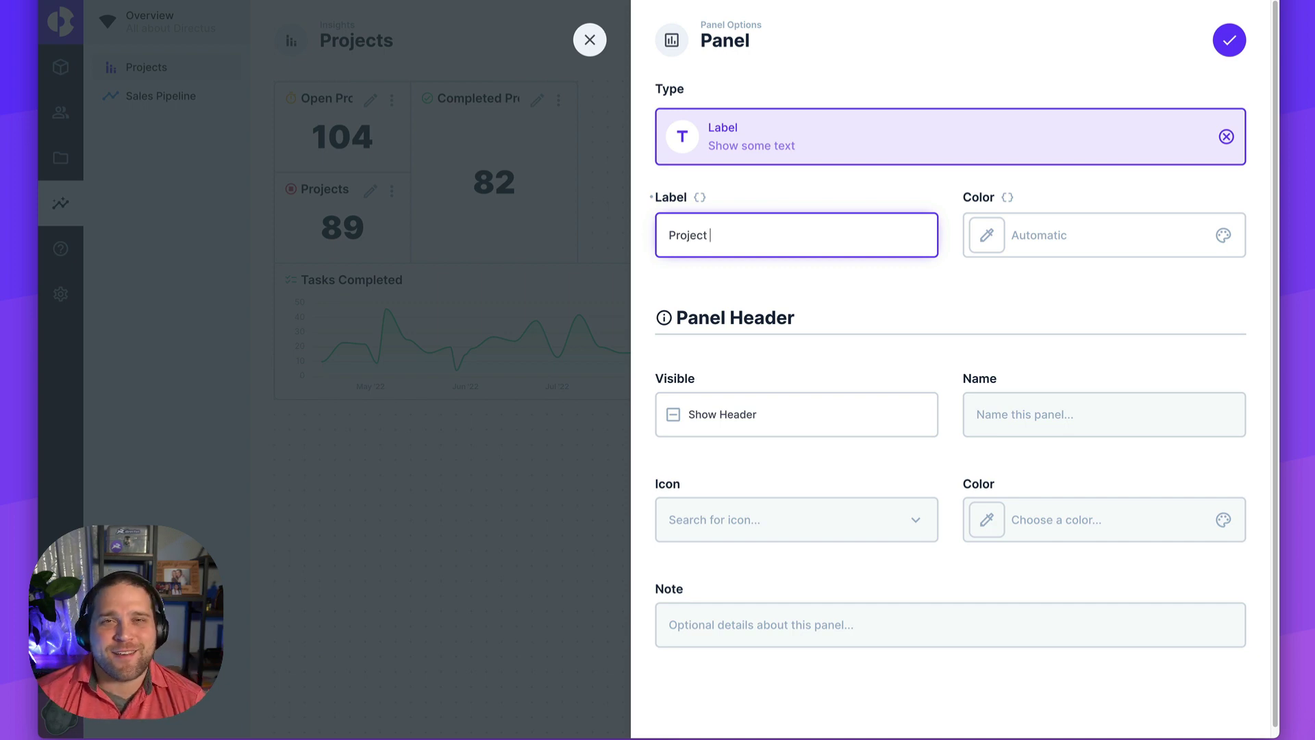
type("Dashboard")
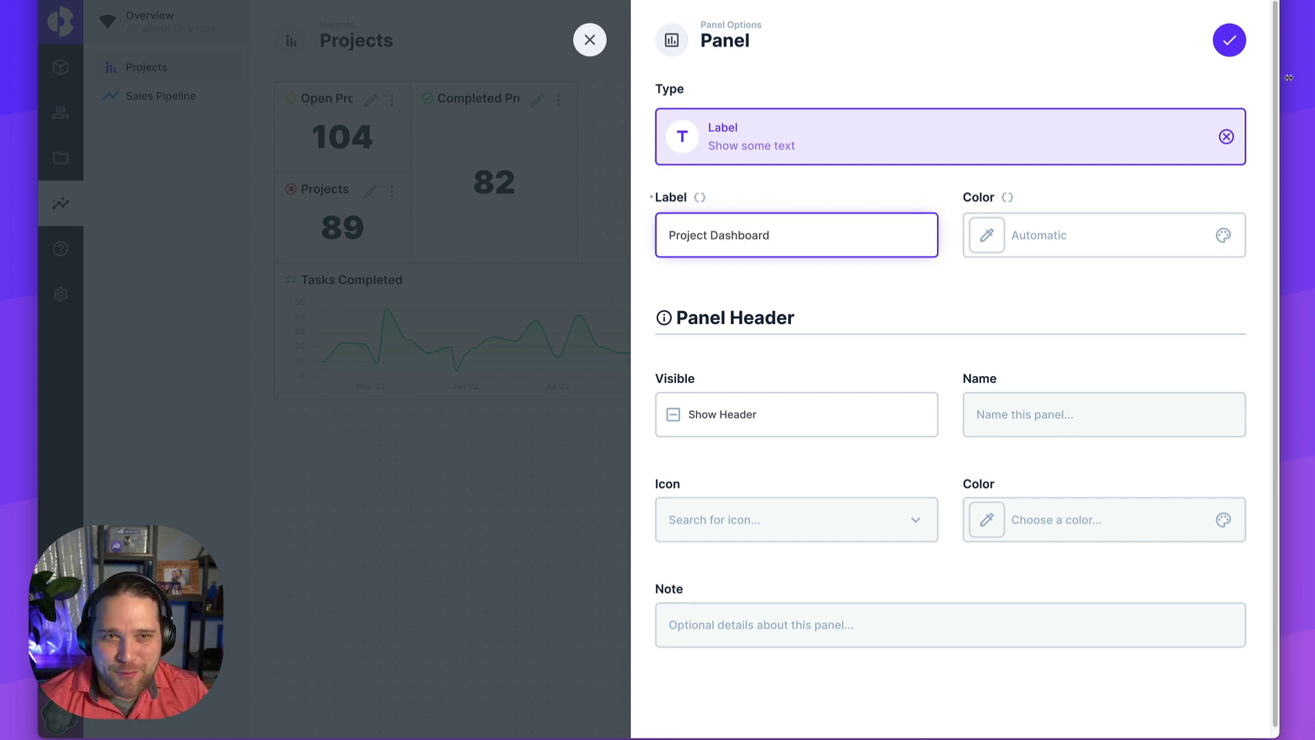
left_click(1230, 42)
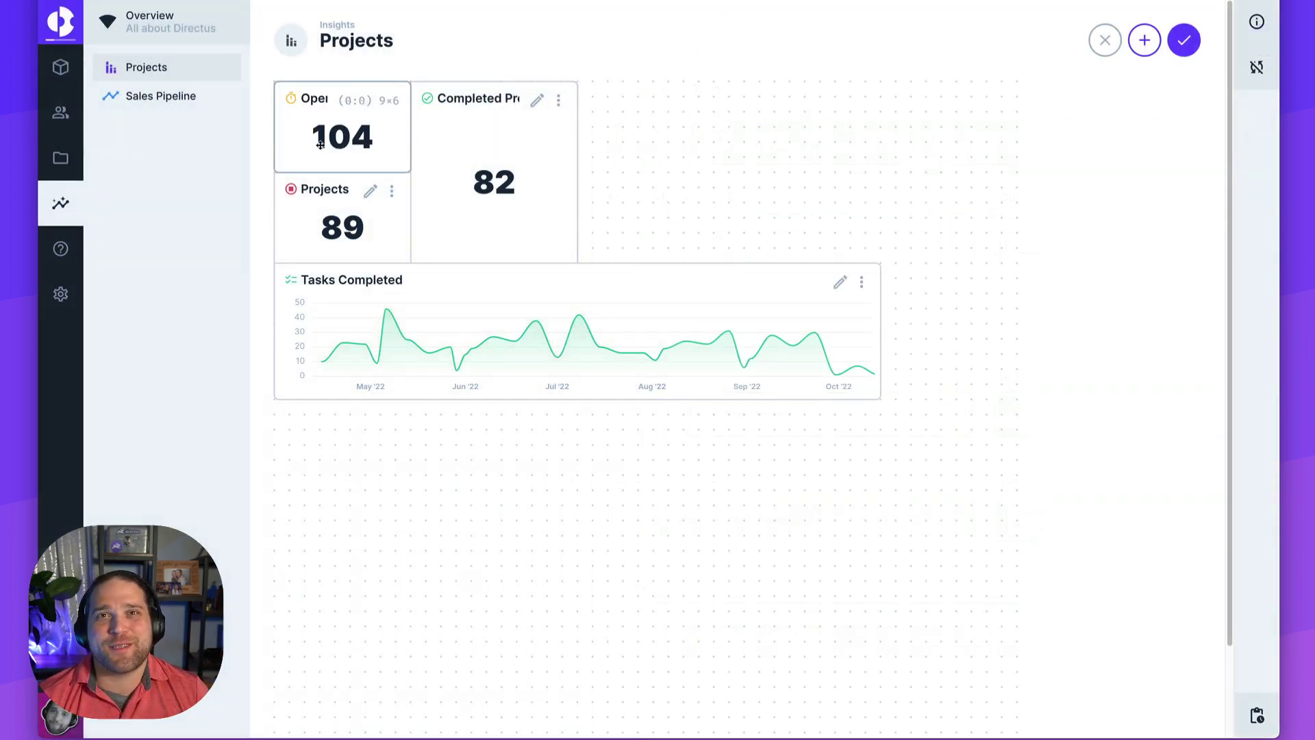
Step: Widen the Project Dashboard panel and place it beside Completed Projects, keeping Open Projects in place
mouse_move(340, 123)
left_mouse_down()
mouse_move(472, 152)
mouse_move(678, 124)
left_mouse_up()
left_click_drag(334, 124, 805, 173)
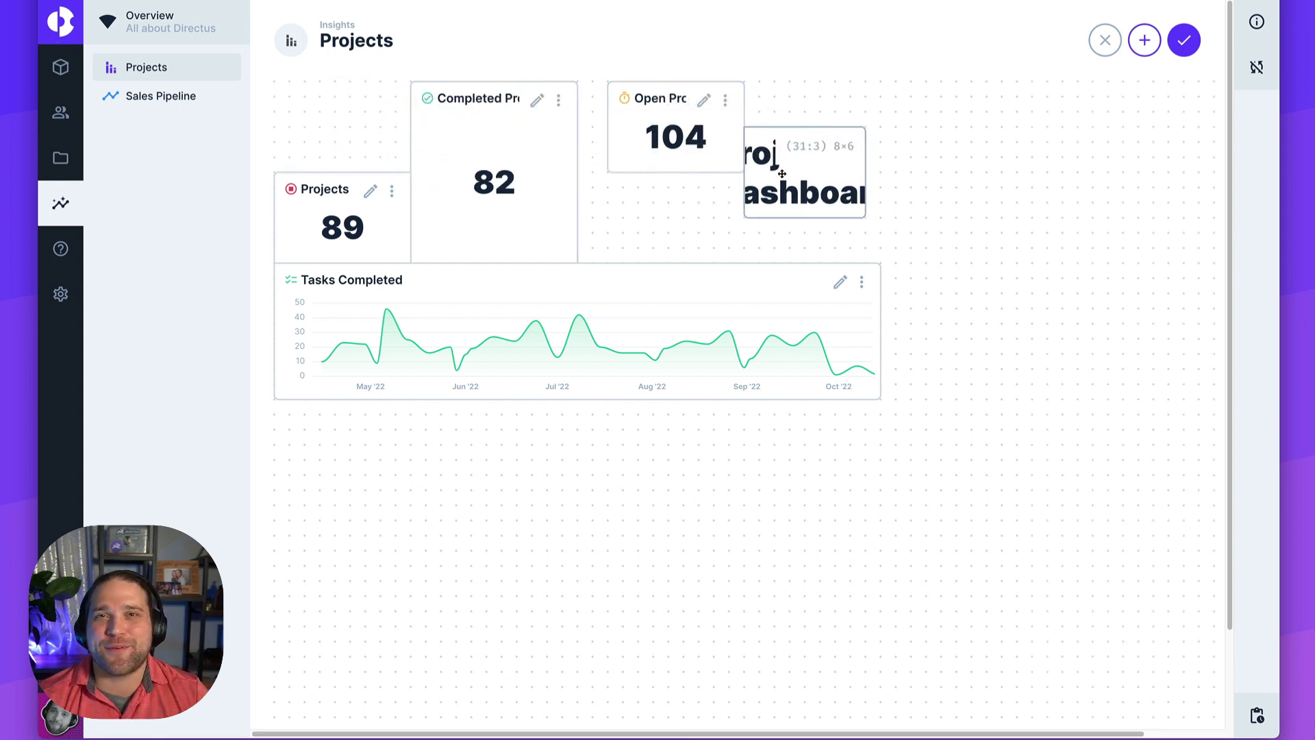
left_click_drag(678, 124, 339, 124)
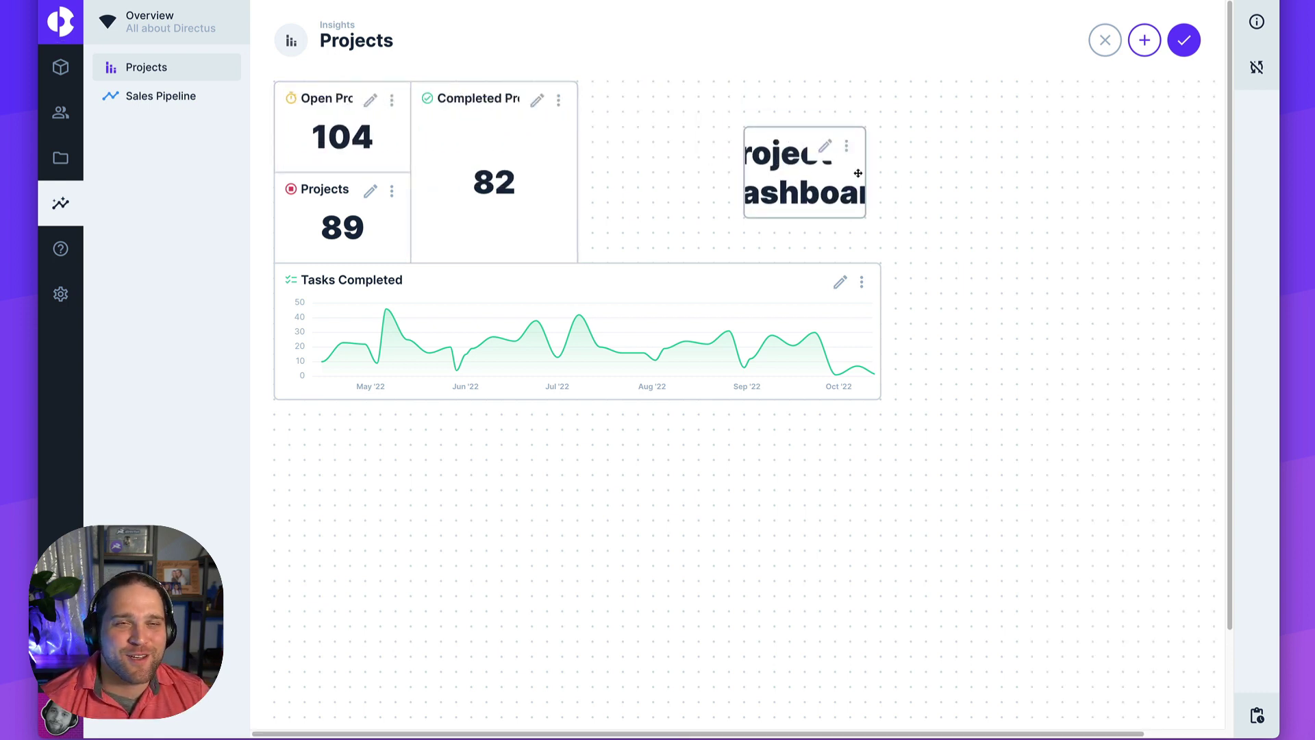
left_click_drag(863, 172, 1105, 172)
left_click_drag(925, 172, 759, 132)
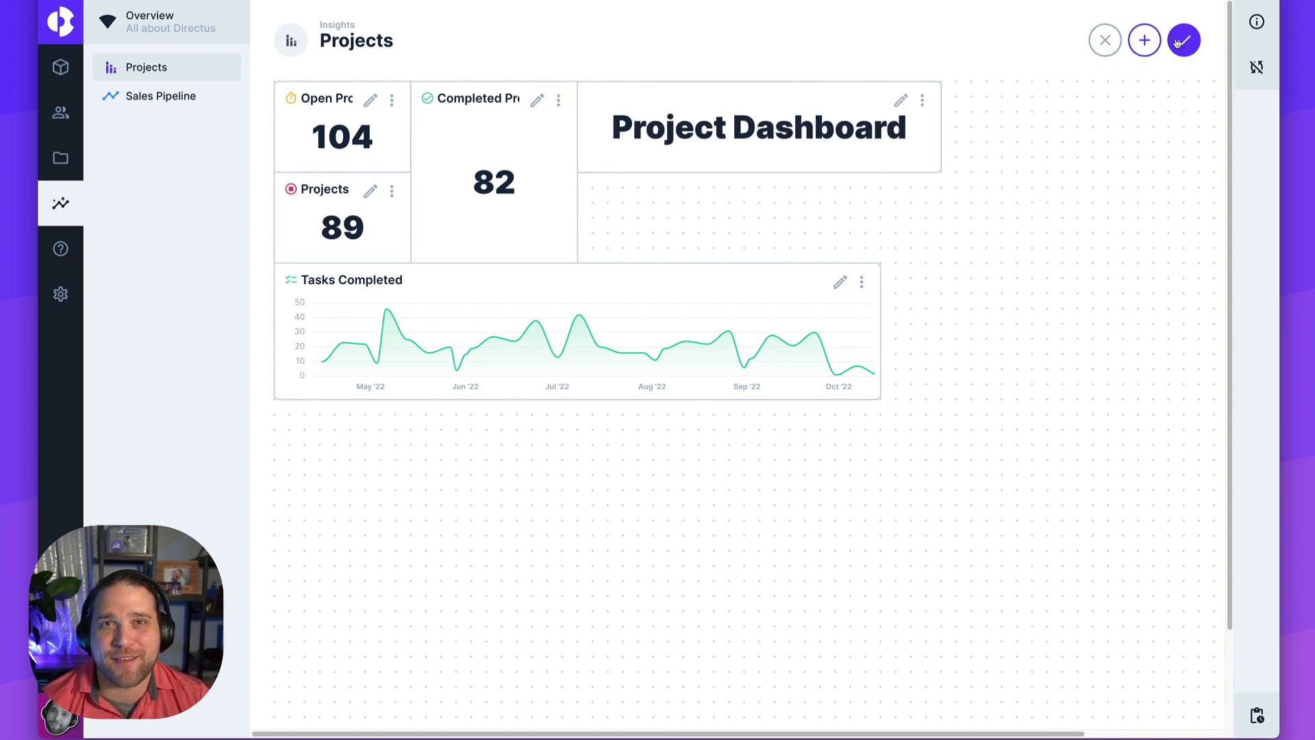
left_click_drag(629, 124, 915, 129)
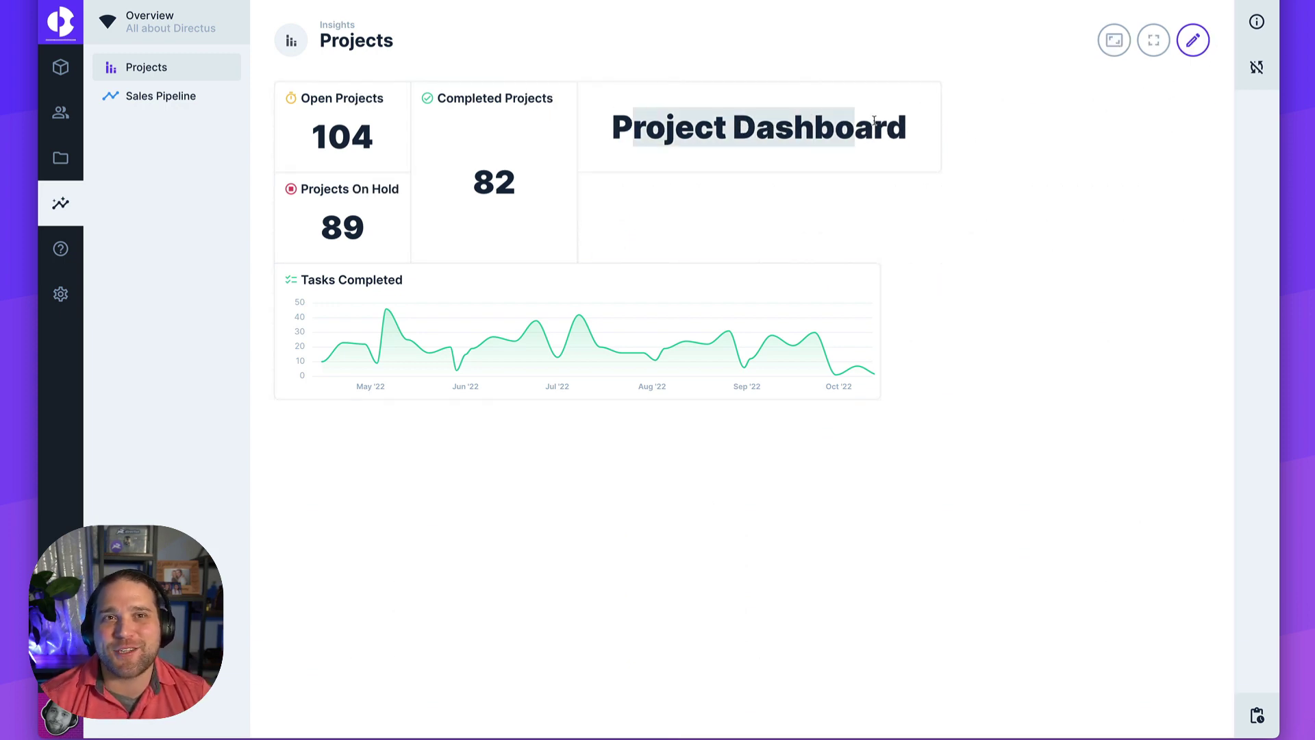
left_click(1190, 44)
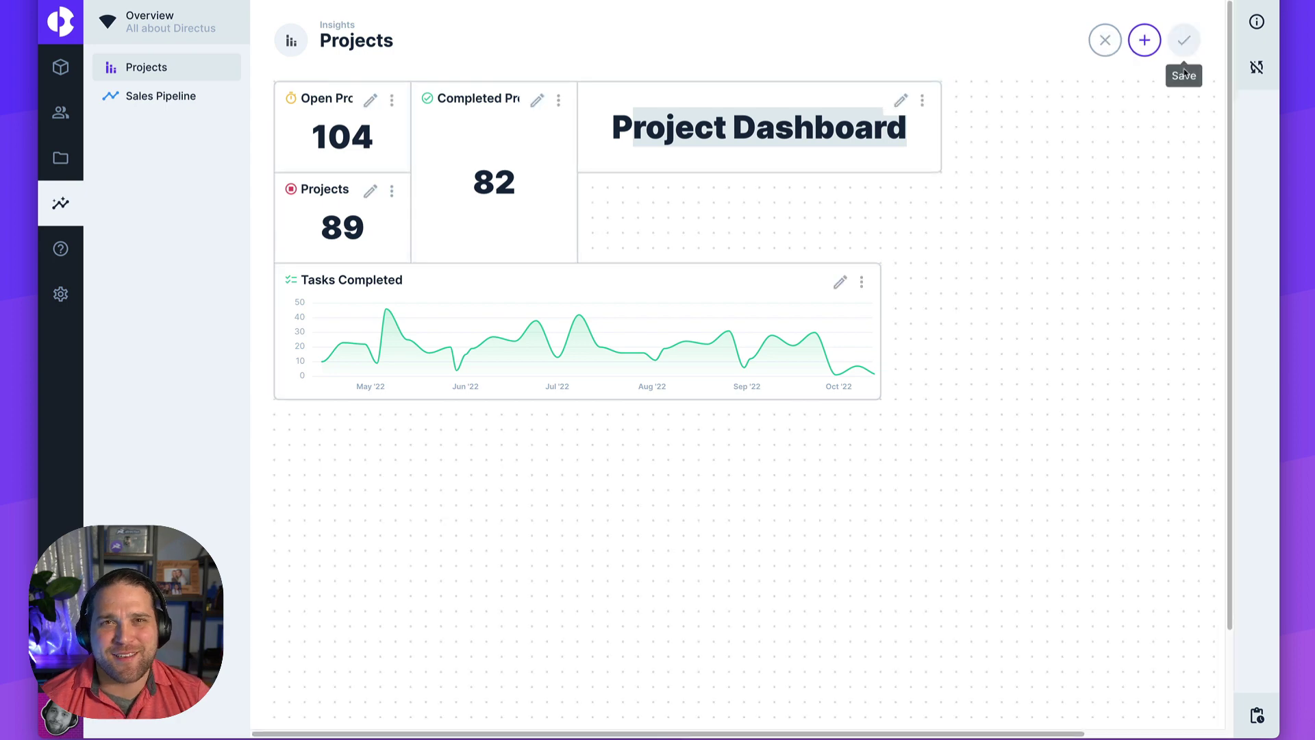
Step: Add a Metric panel on the Tasks collection using Count of the ID field
left_click(1145, 41)
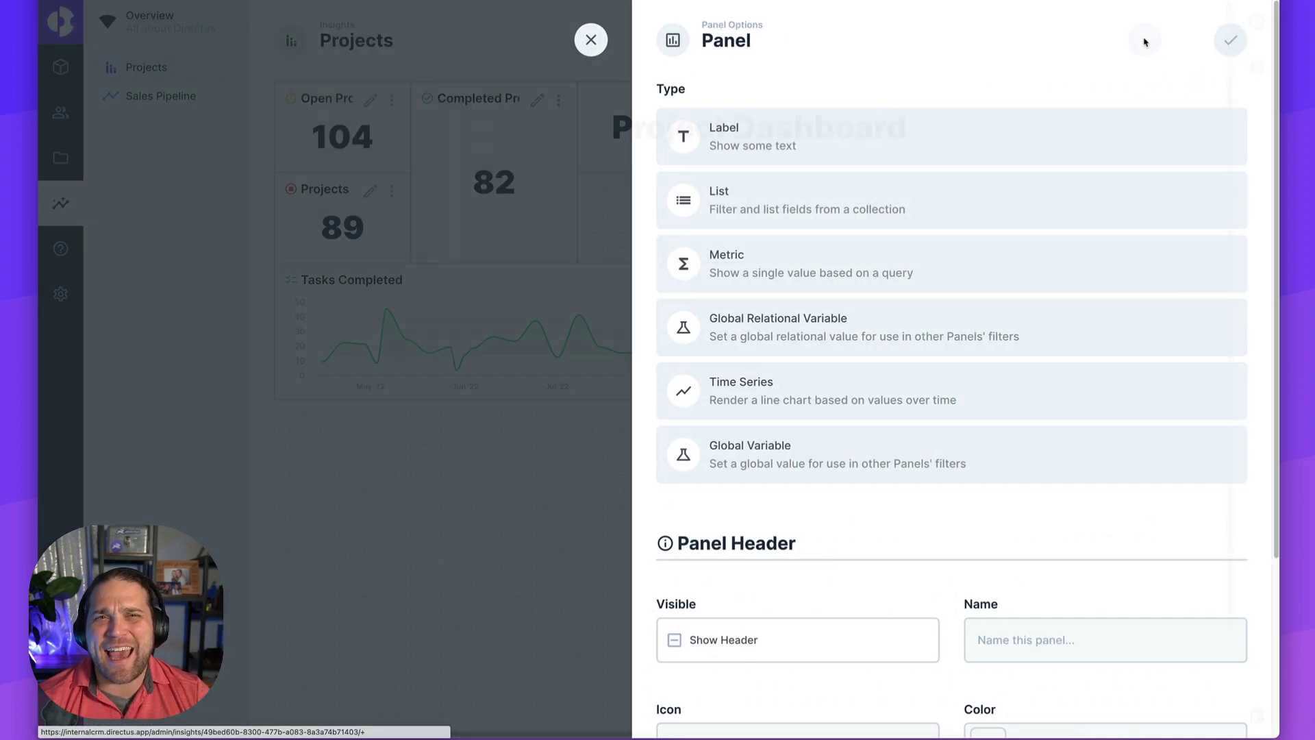
left_click(865, 266)
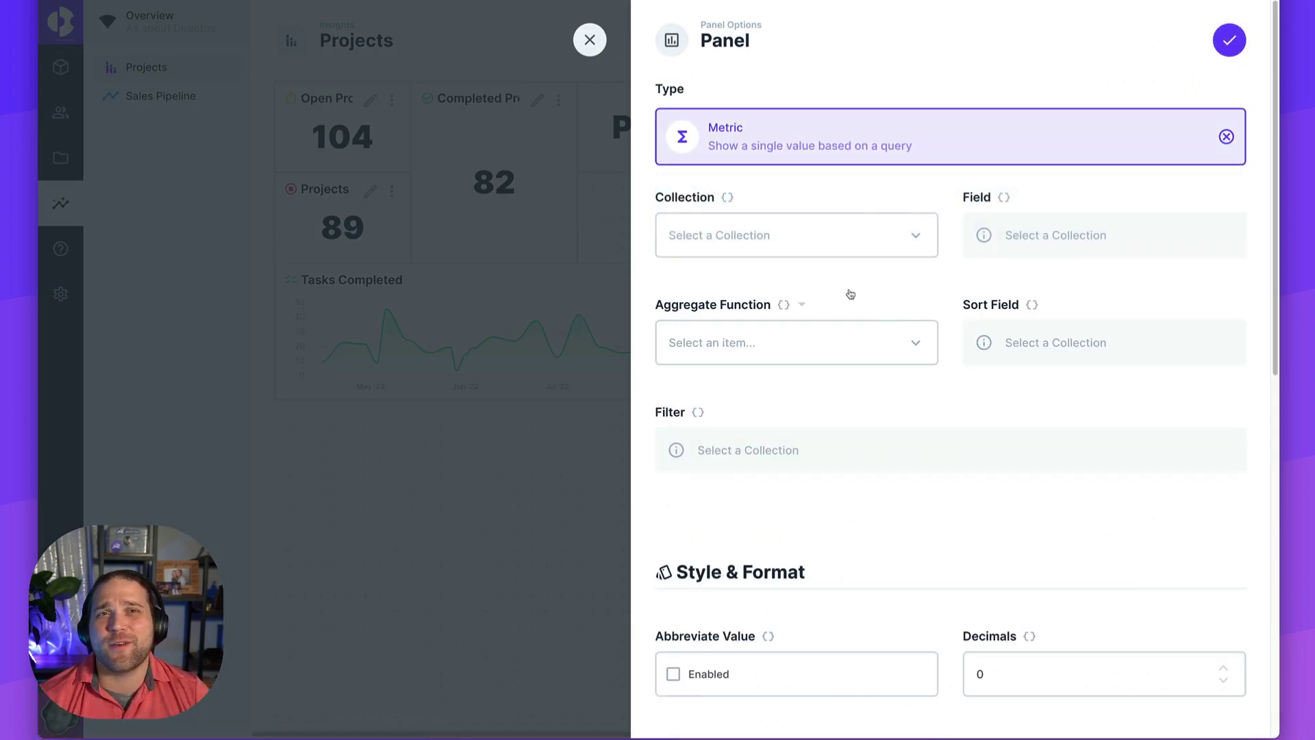
left_click(797, 234)
scroll(717, 445, "down", 2)
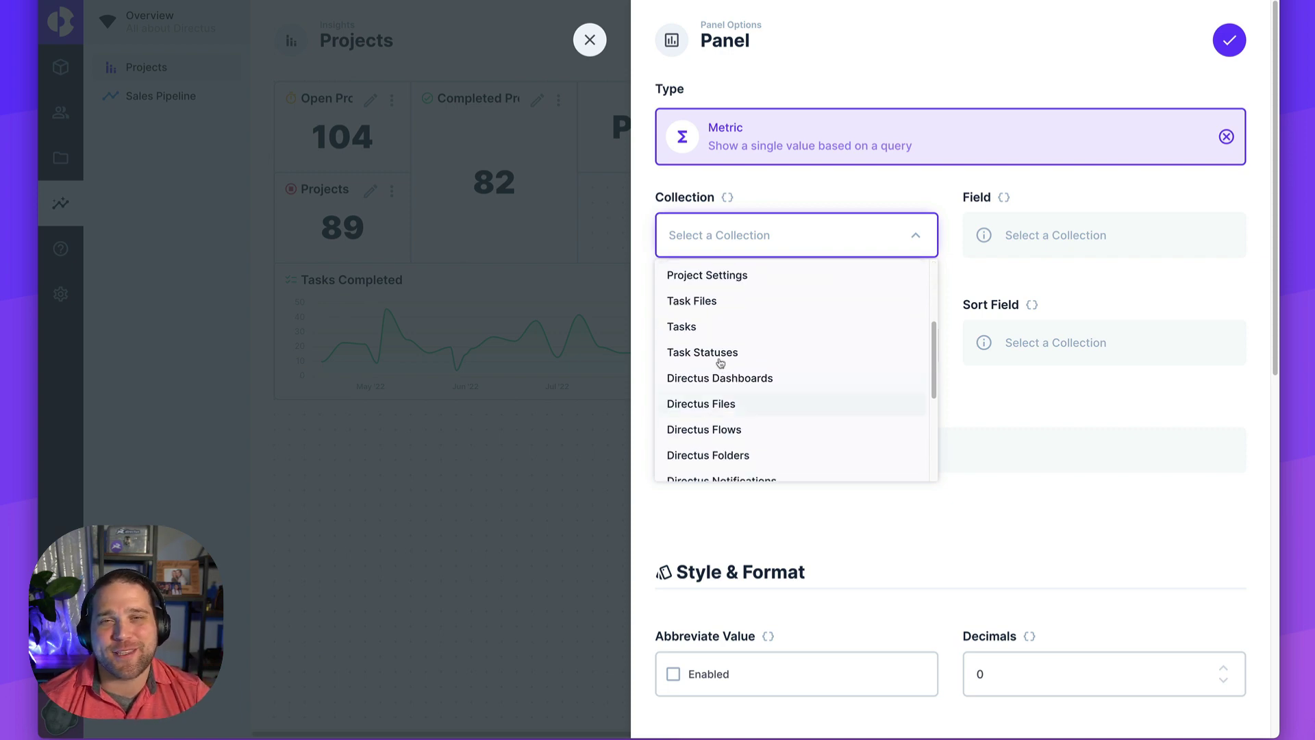
left_click(720, 331)
left_click(806, 348)
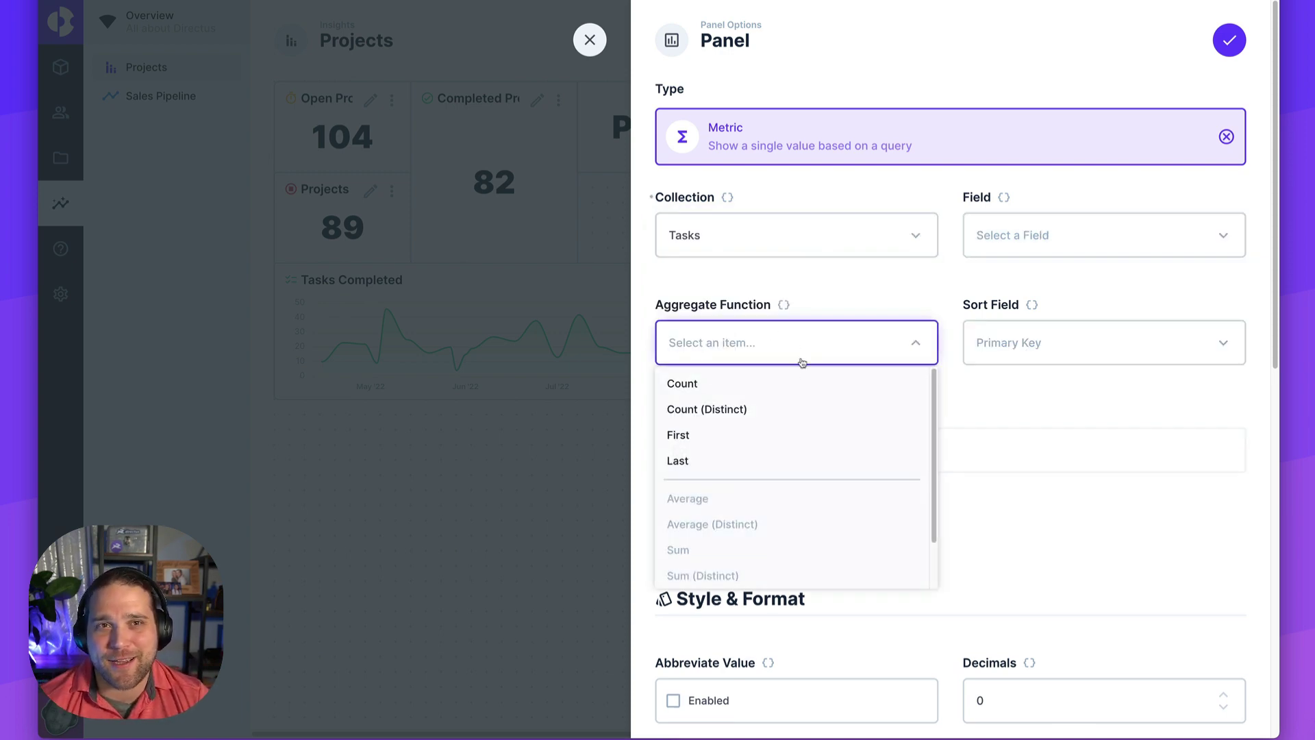
left_click(760, 385)
left_click(1089, 234)
left_click(1079, 313)
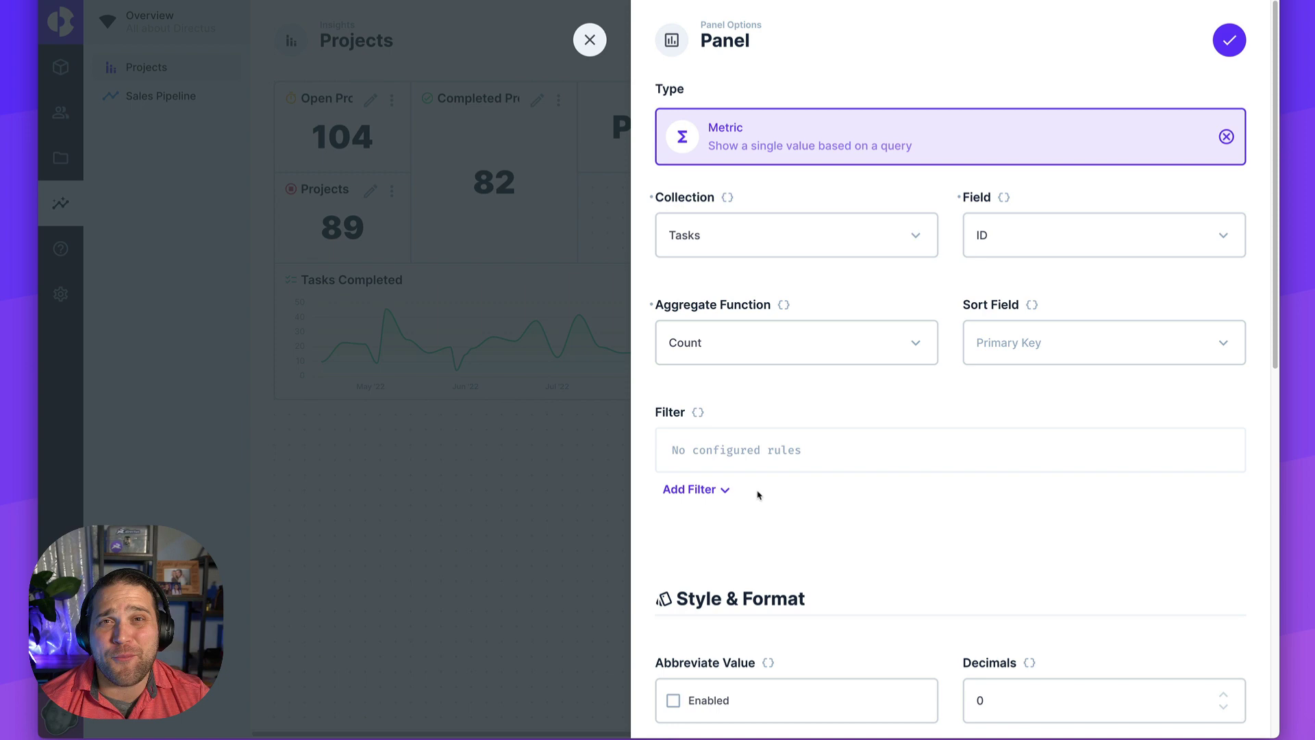
scroll(760, 490, "down", 1)
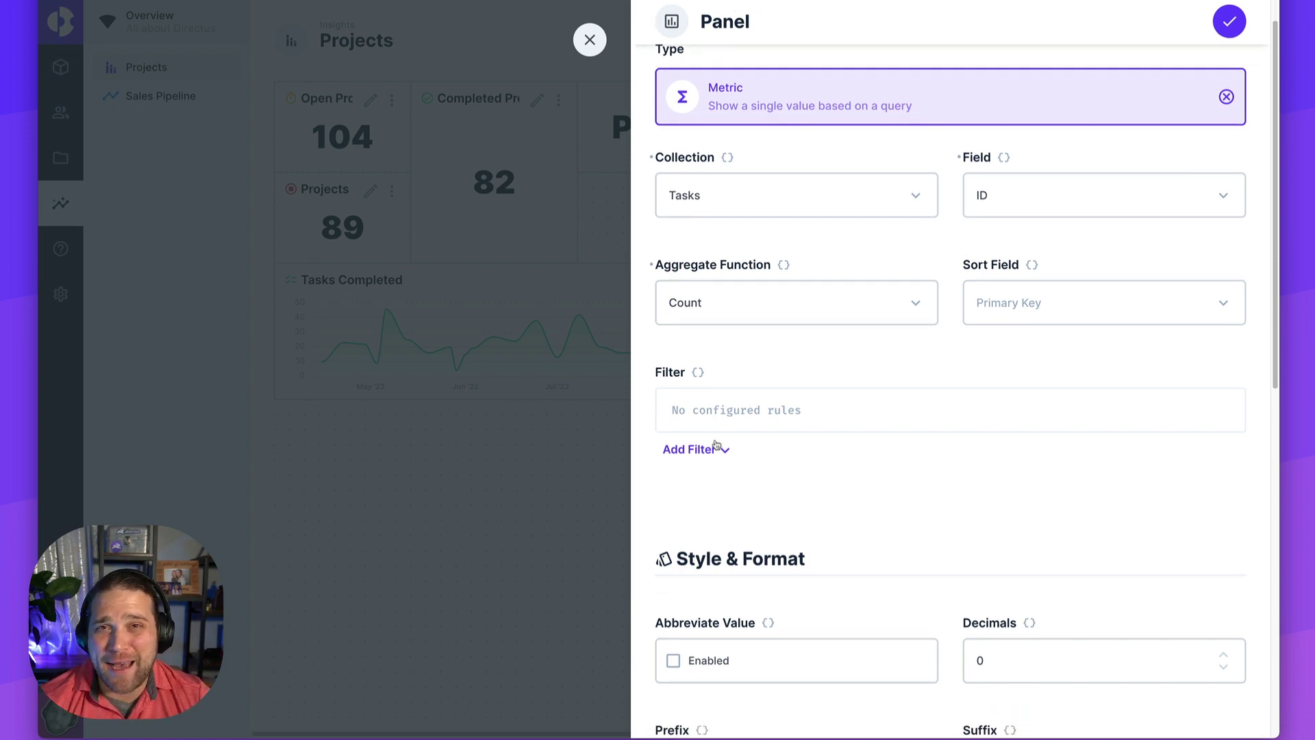
scroll(741, 462, "down", 5)
scroll(740, 340, "down", 3)
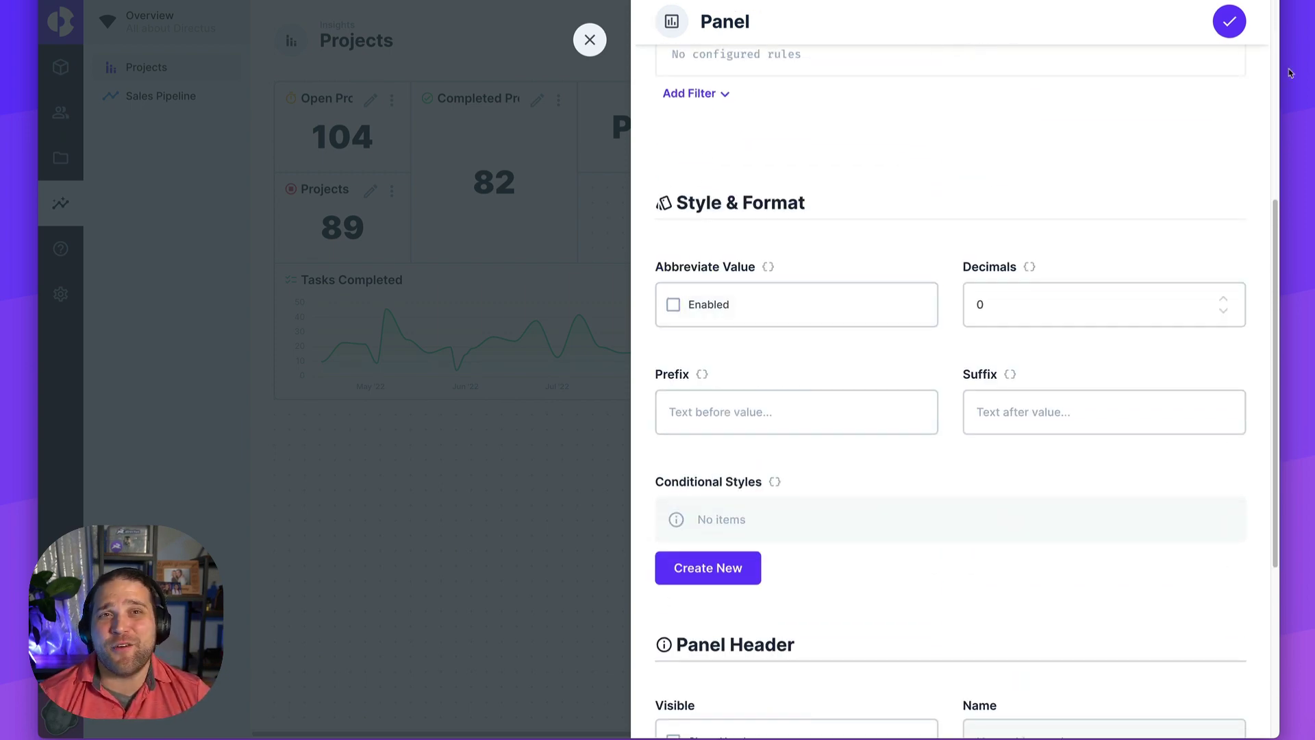
left_click(1230, 20)
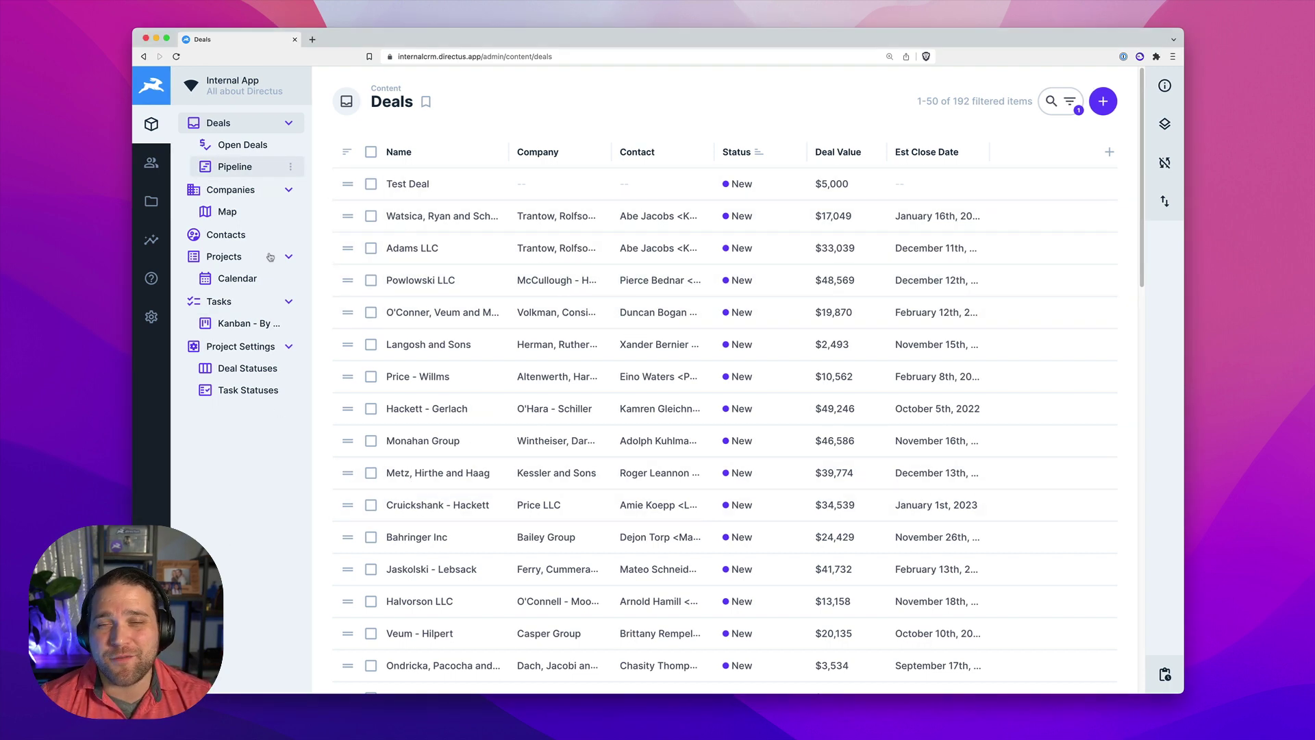
Step: Browse the Projects and Tasks collections, then the Tasks 'Kanban - By Status' view
left_click(224, 257)
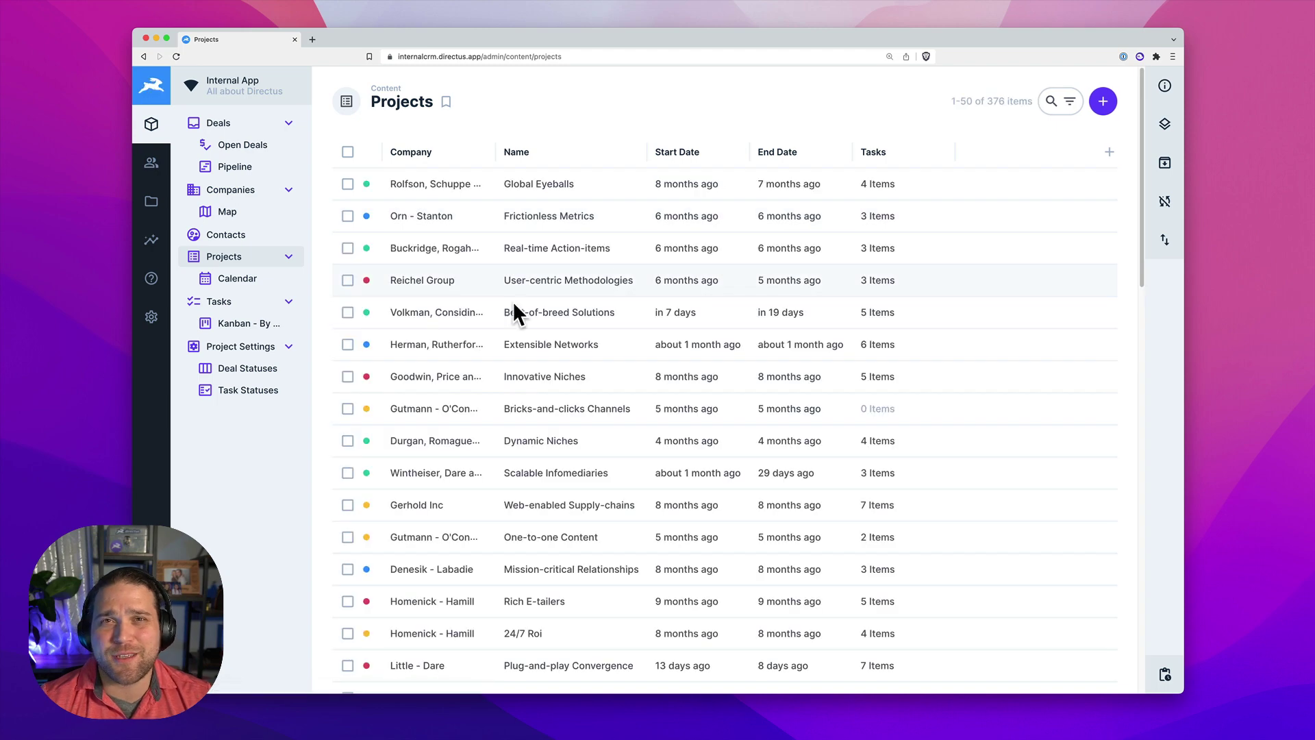
left_click(218, 300)
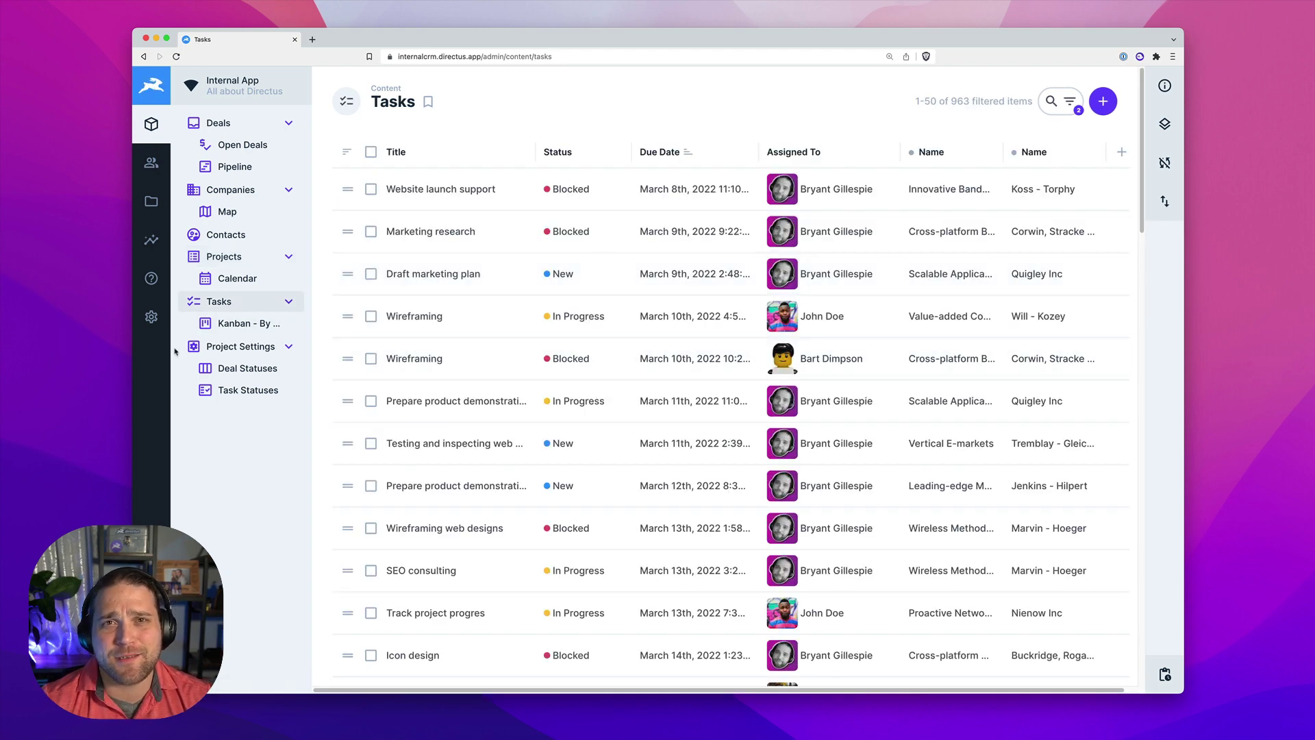
left_click(247, 323)
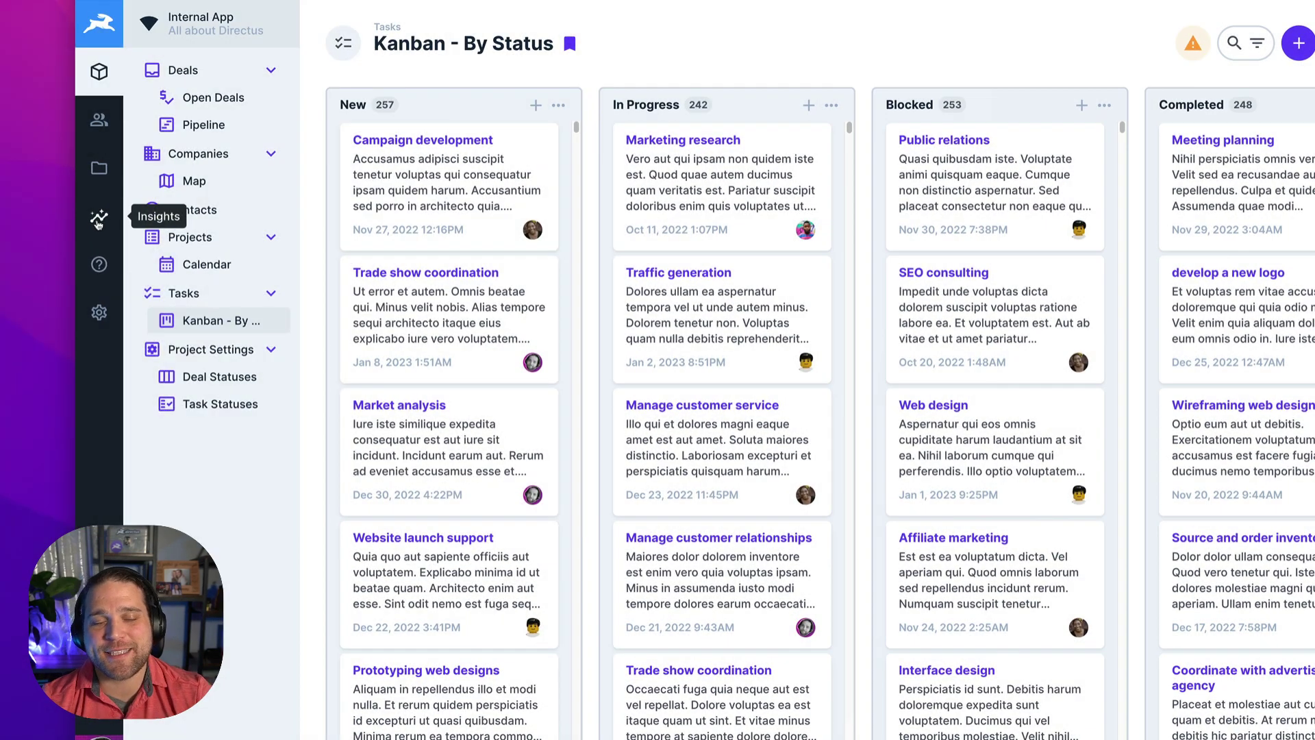
Step: Create and save a 'Projects' dashboard in Insights with the Task Alt icon and blue colour
left_click(100, 216)
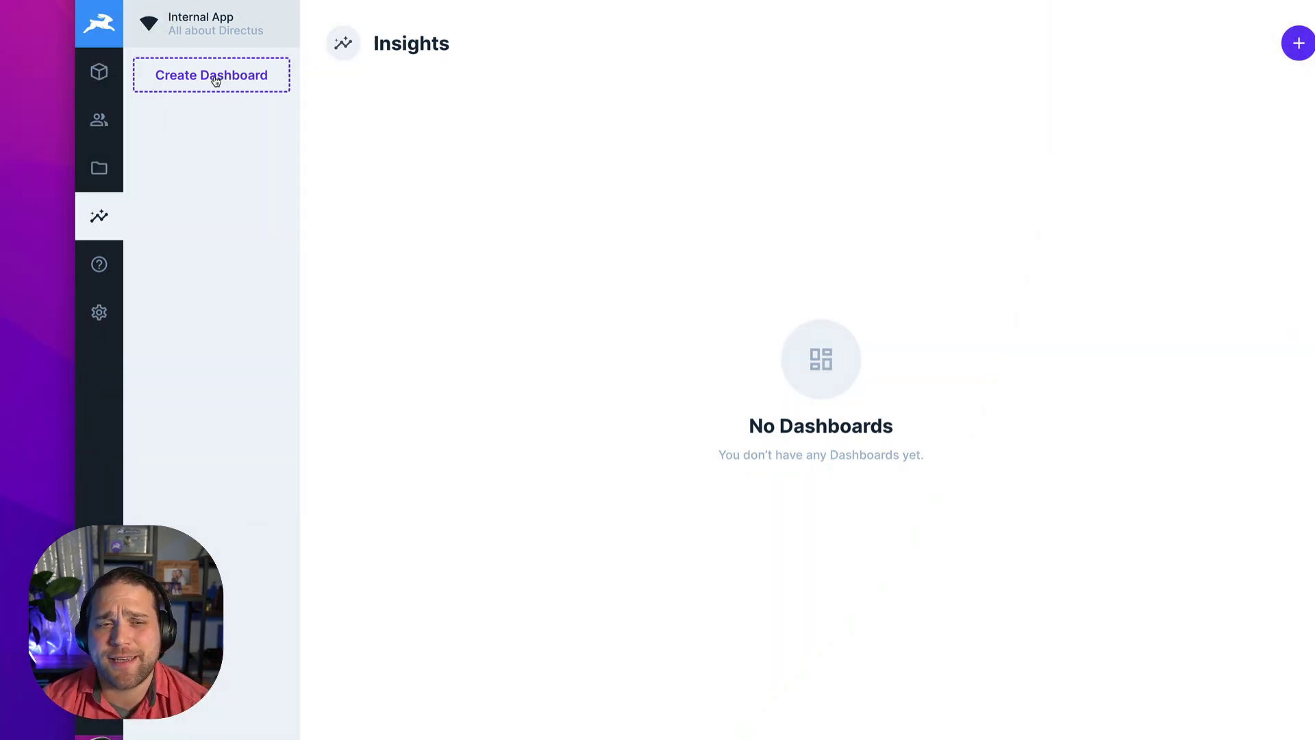
left_click(209, 81)
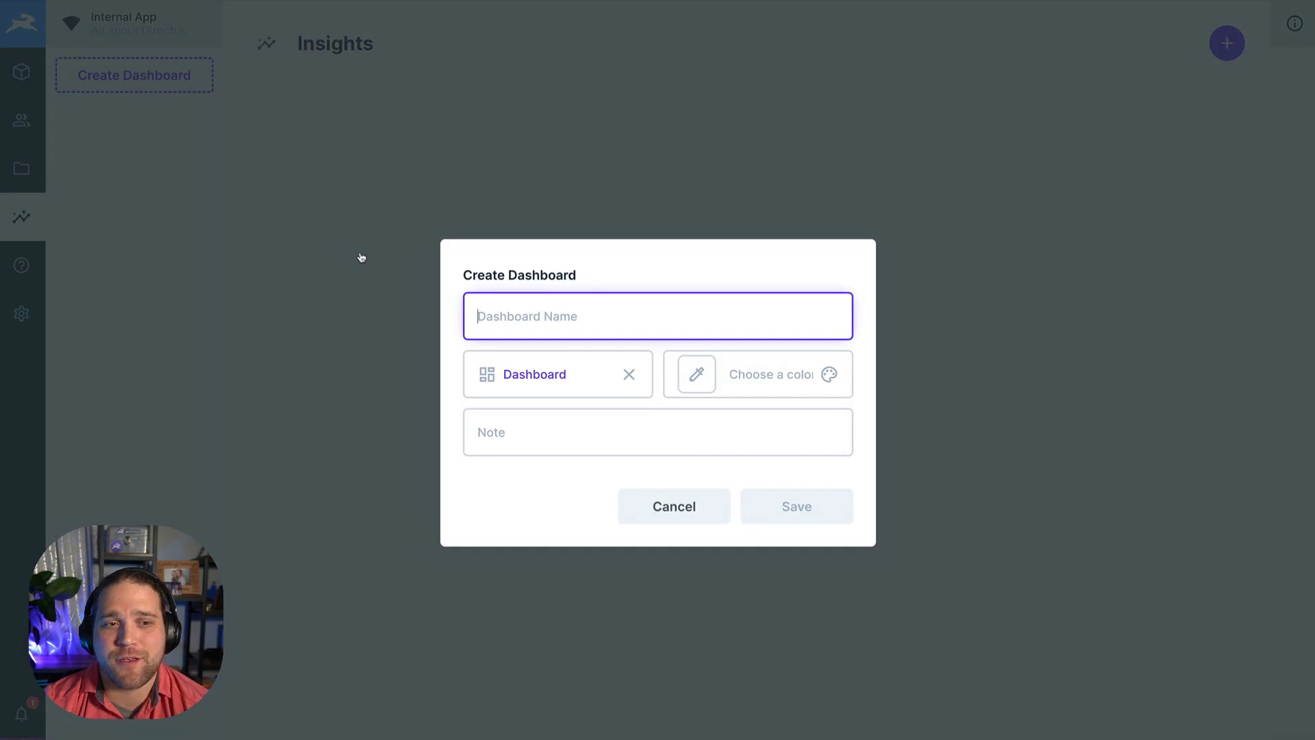
type("Projects")
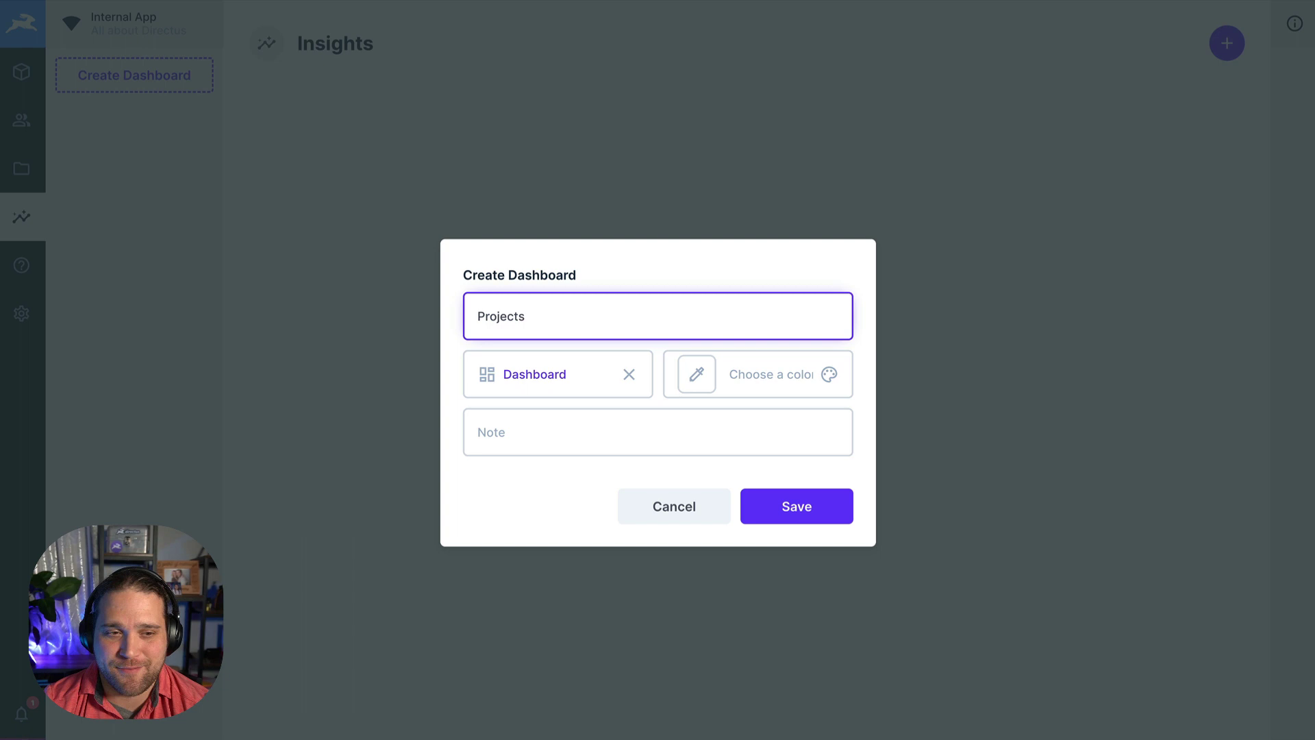
left_click(629, 375)
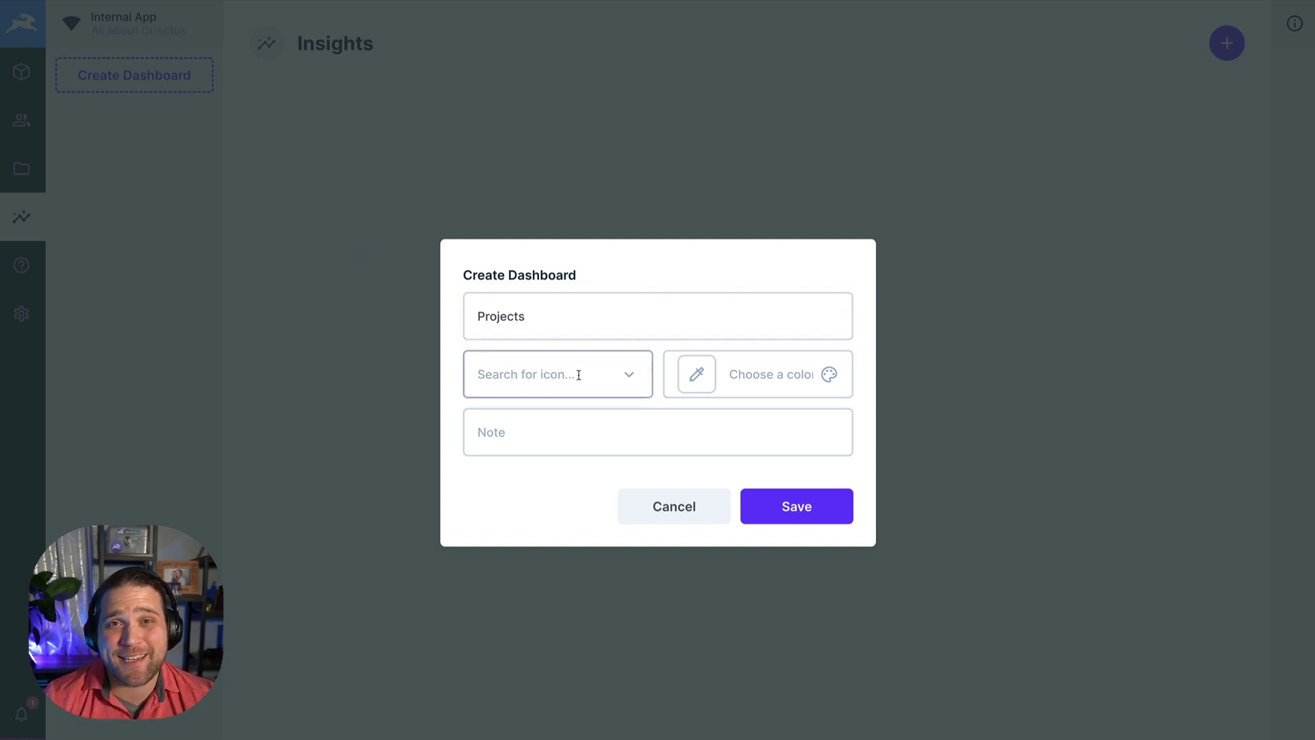
left_click(576, 374)
type("proj")
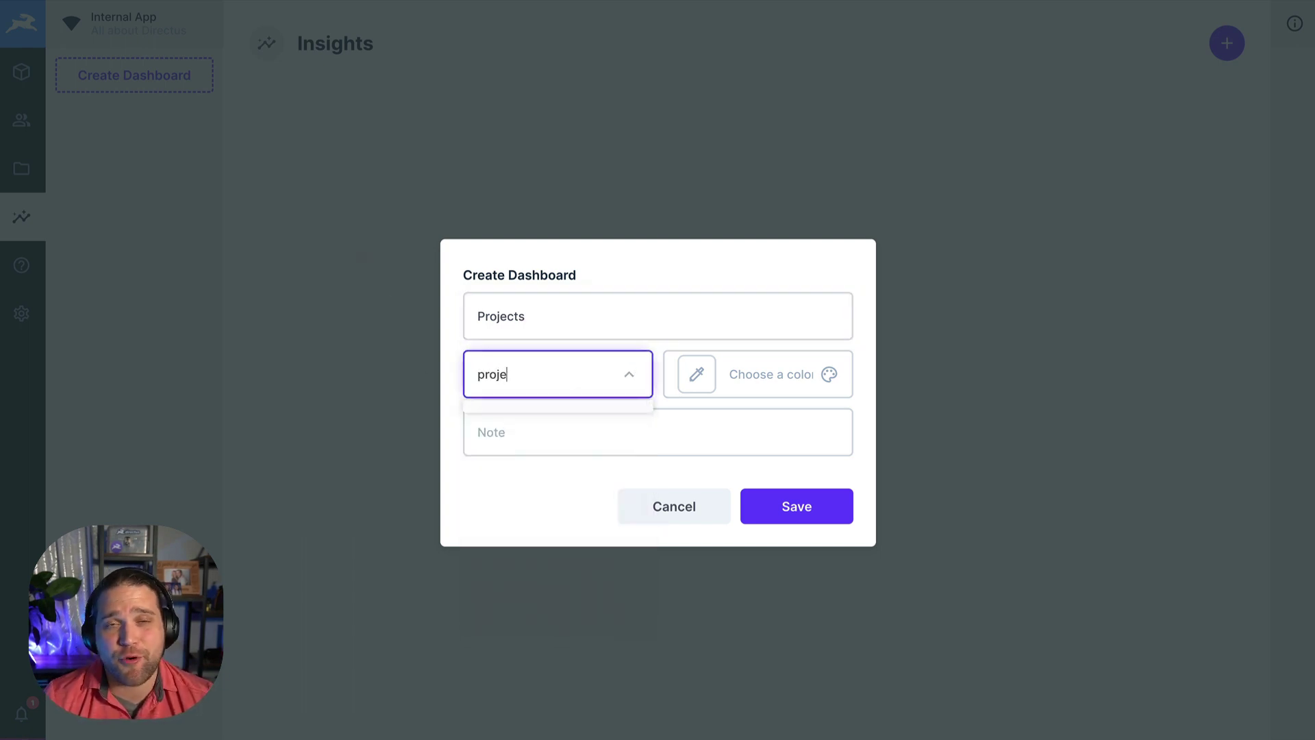
type("e")
key("ctrl+a")
type("task")
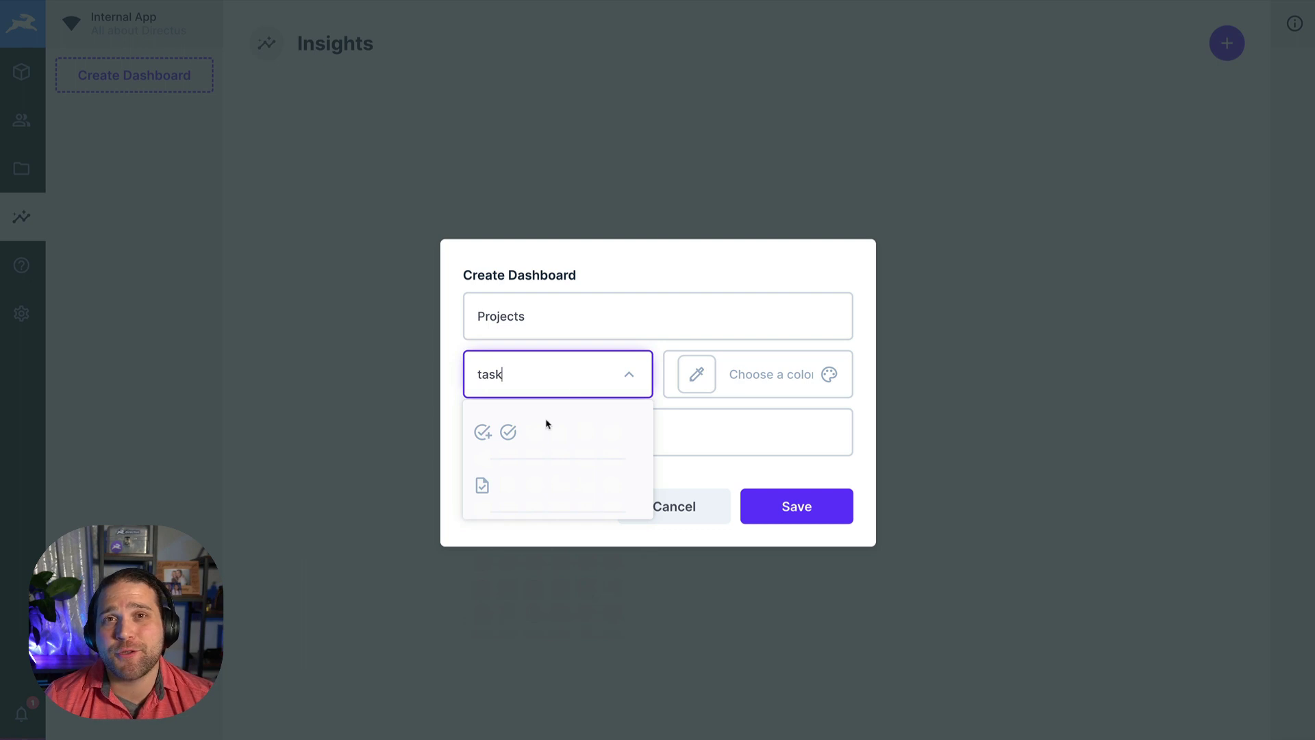
left_click(508, 432)
left_click(730, 374)
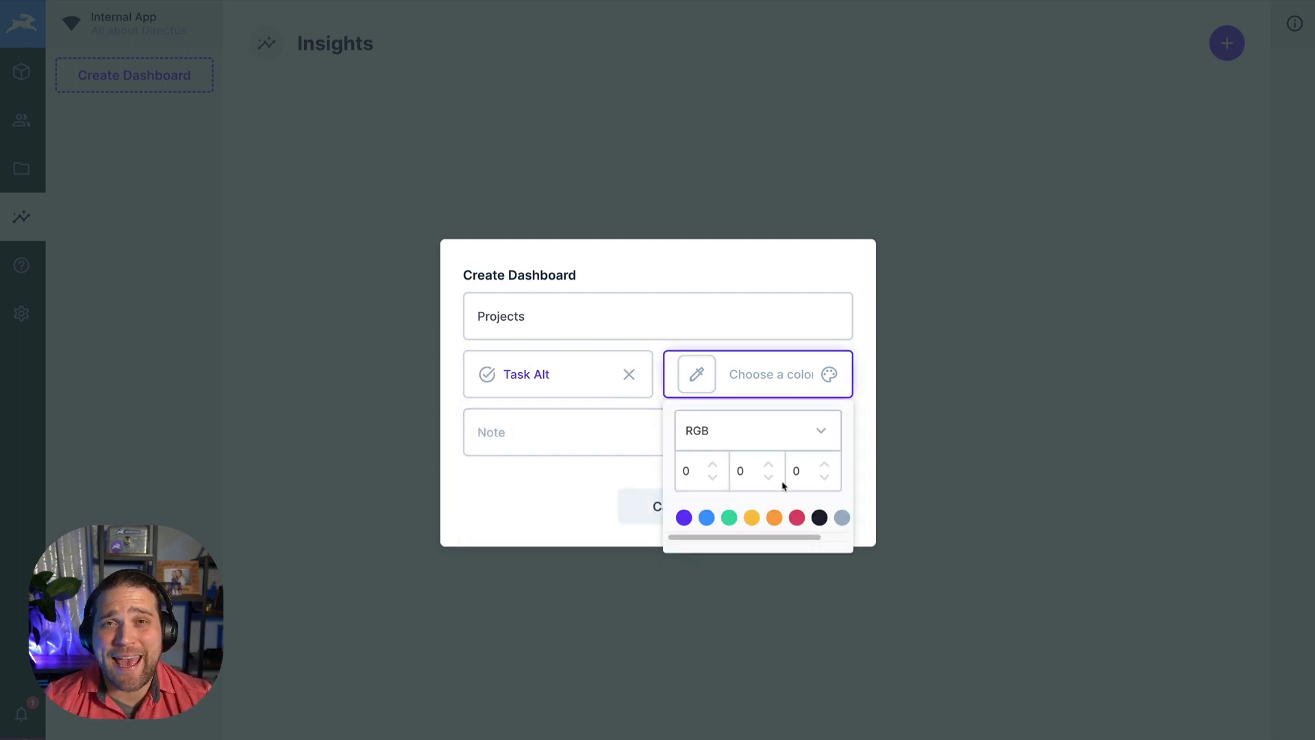
left_click(707, 517)
left_click(594, 475)
left_click(796, 507)
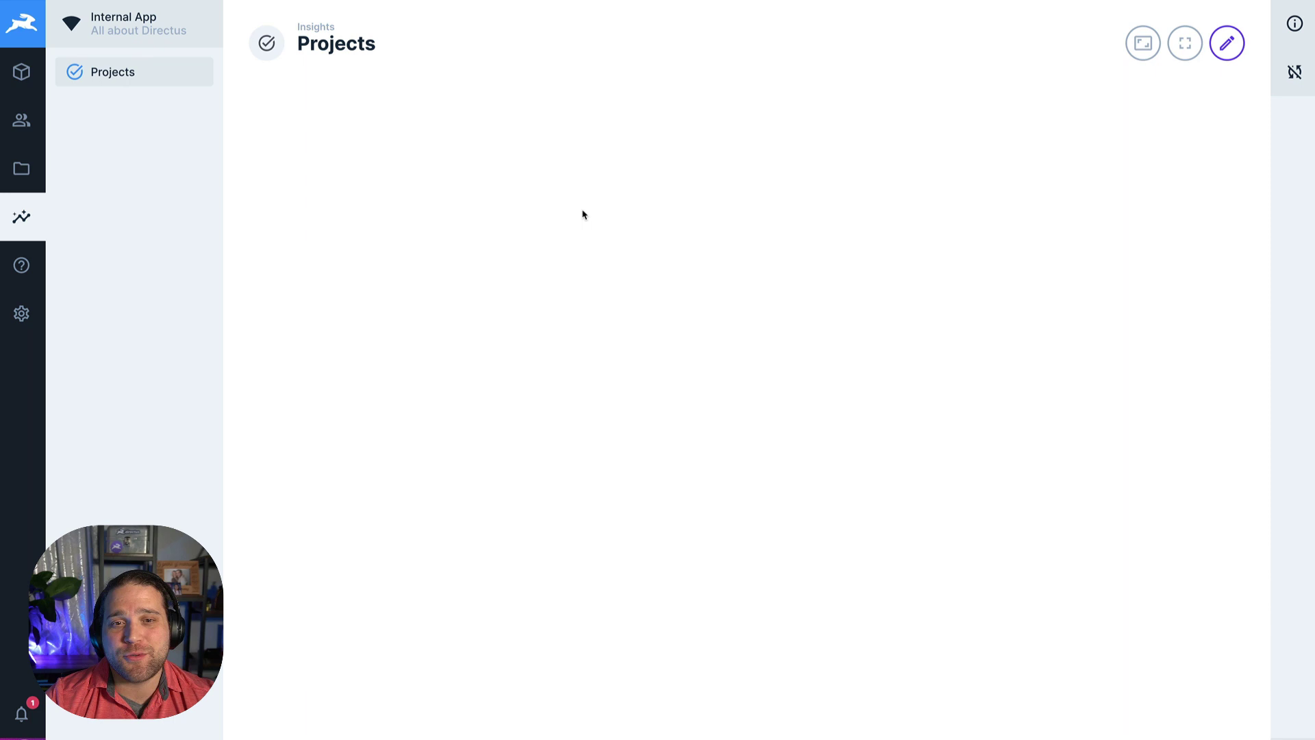
Step: Add a Label panel reading 'Project Dashboard' in green text
left_click(1227, 44)
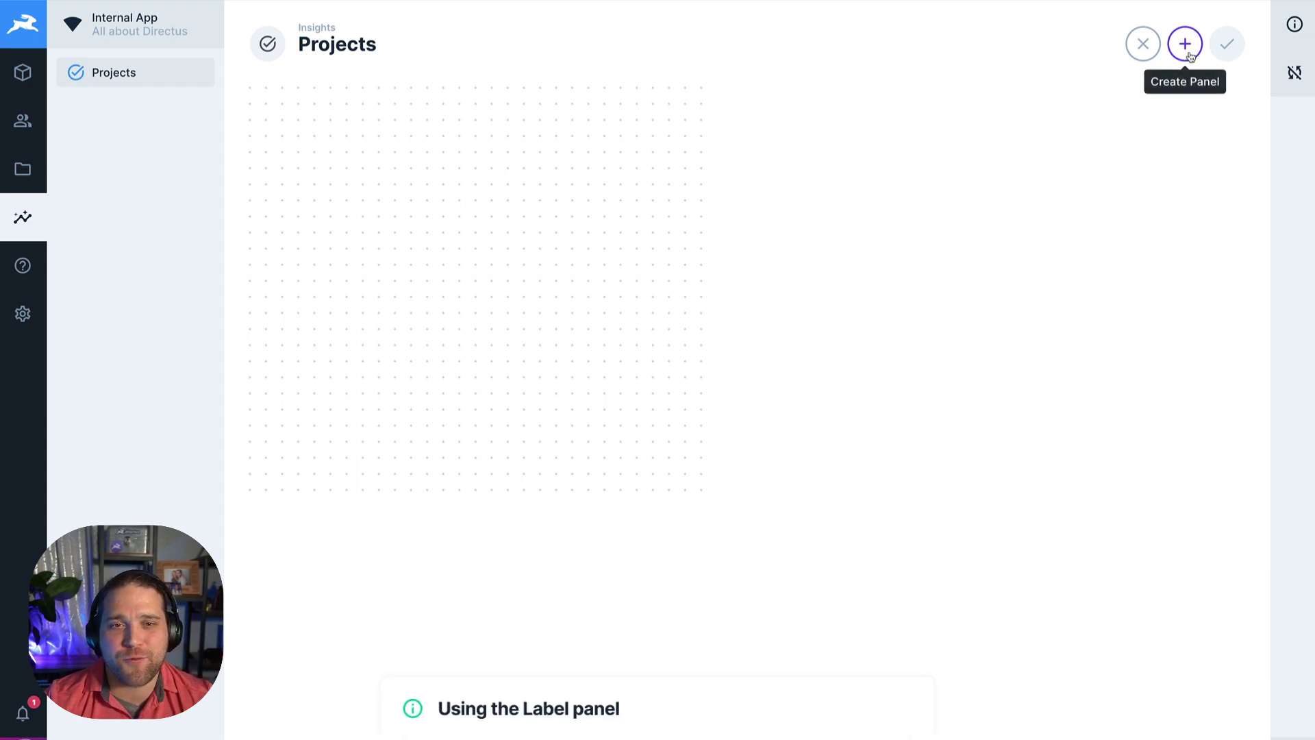
left_click(1186, 43)
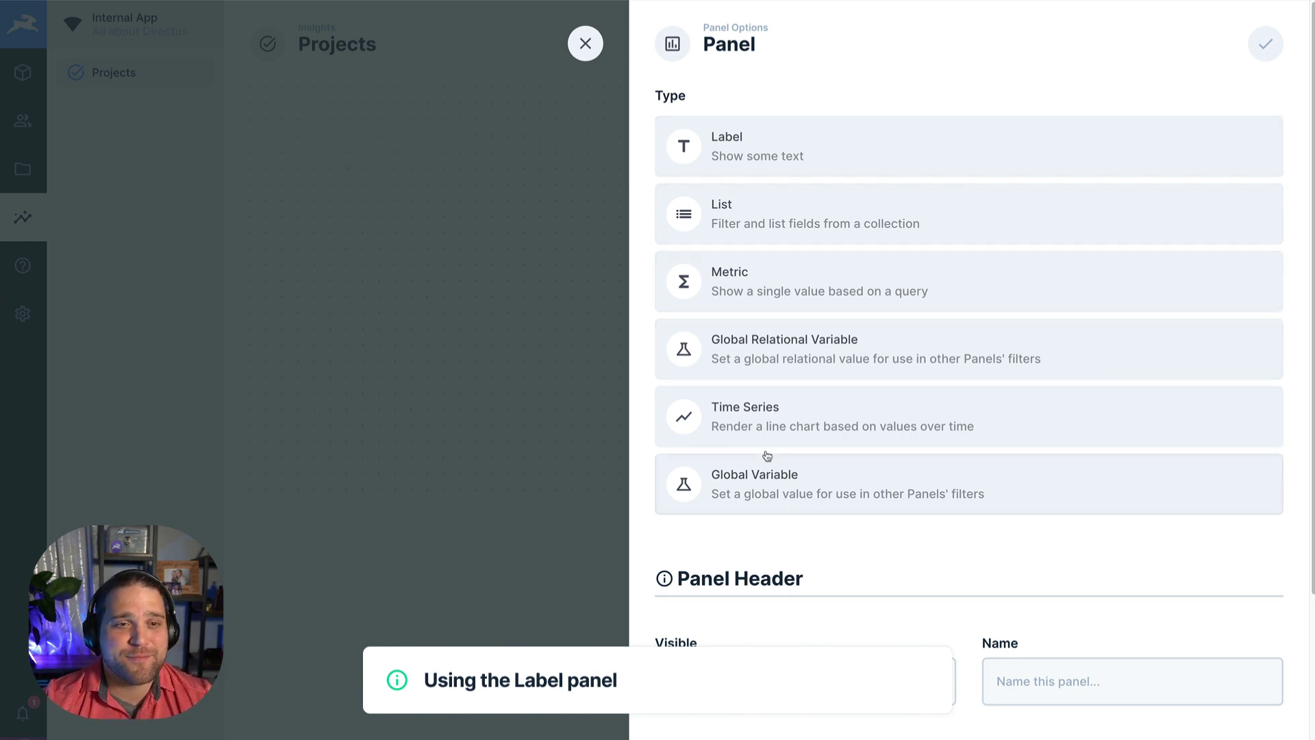
left_click(778, 153)
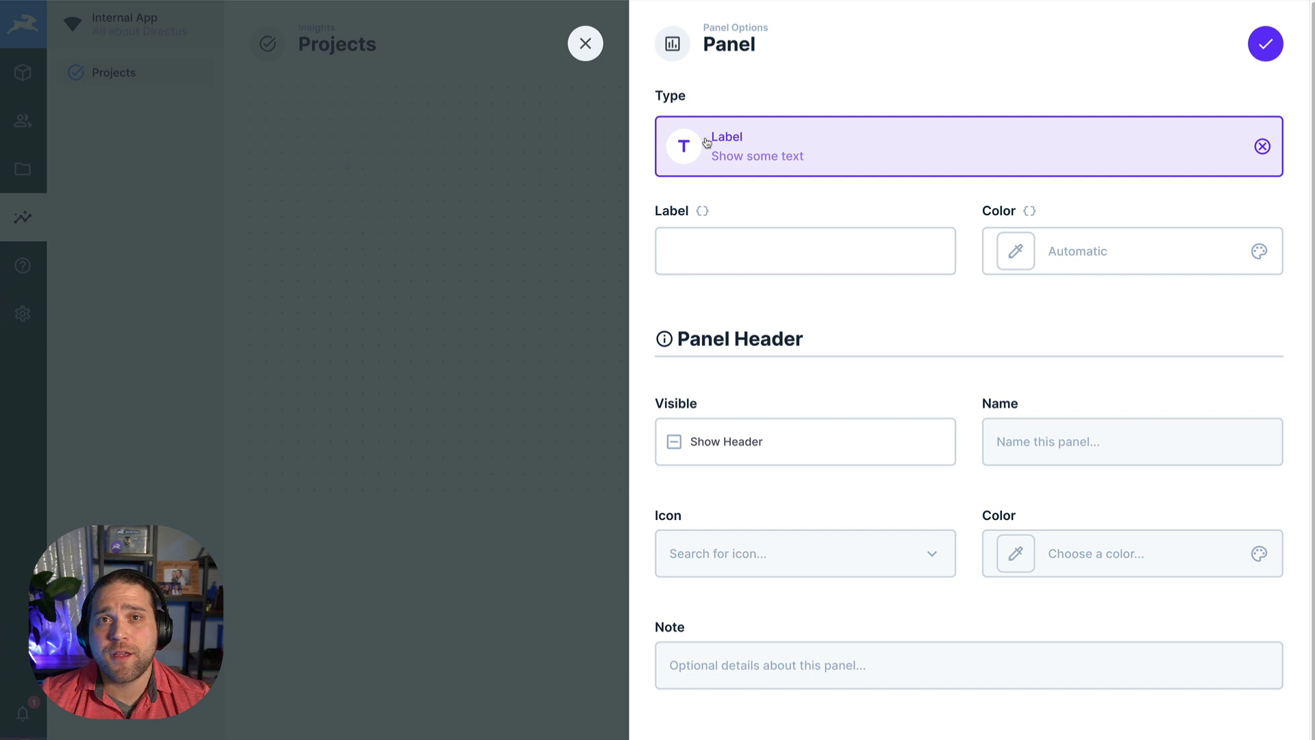
left_click(820, 262)
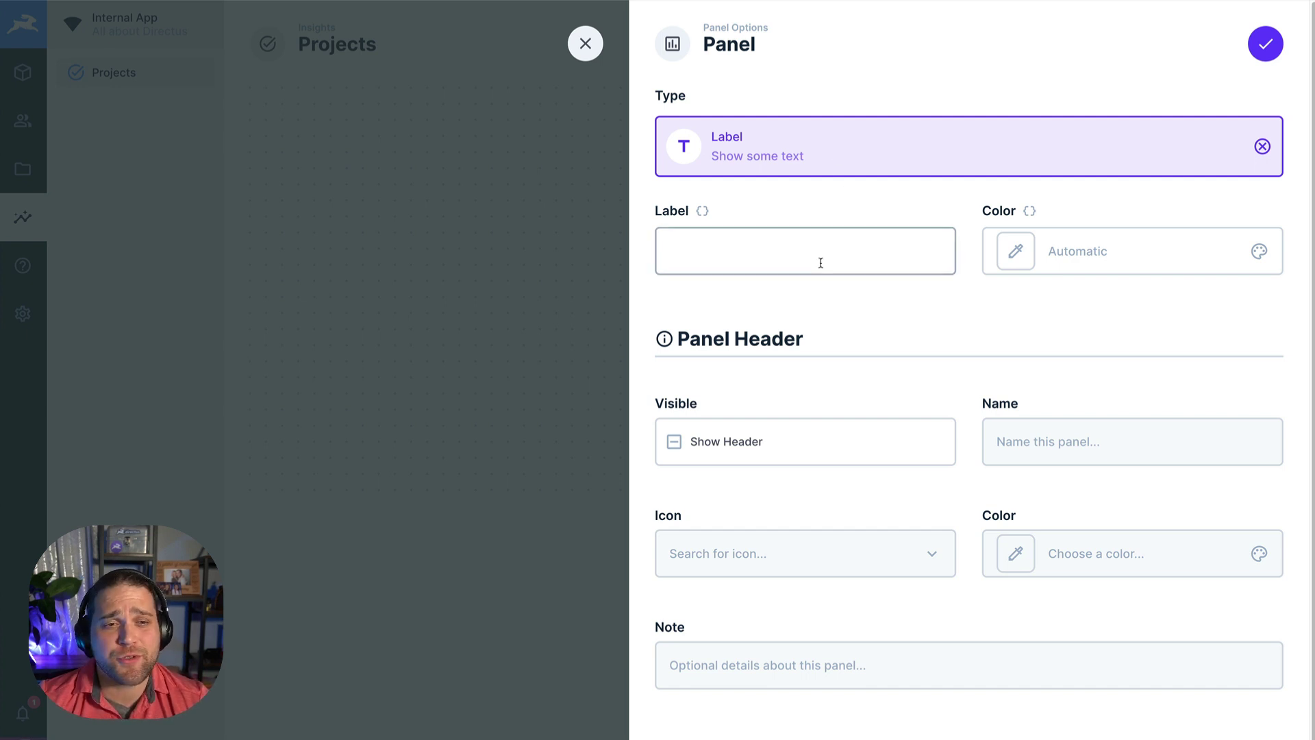
type("RP")
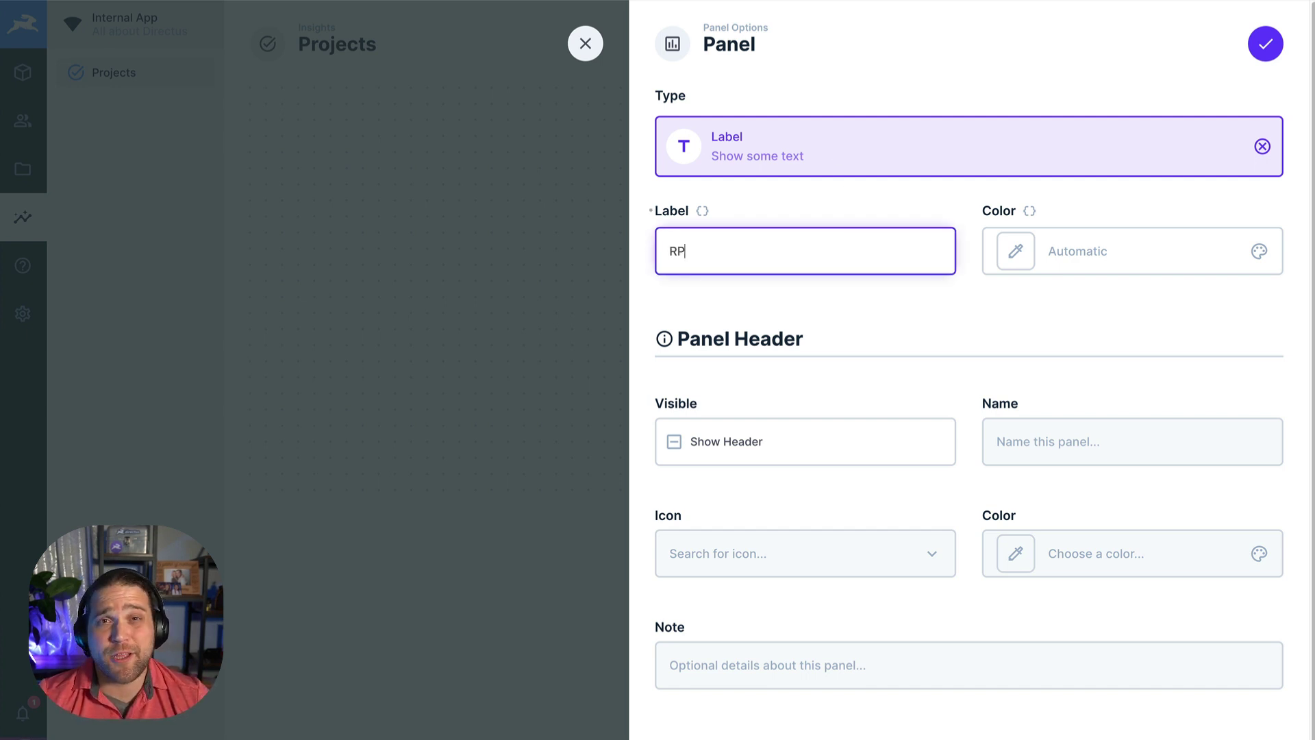
type("roject Dashboard")
left_click(1130, 251)
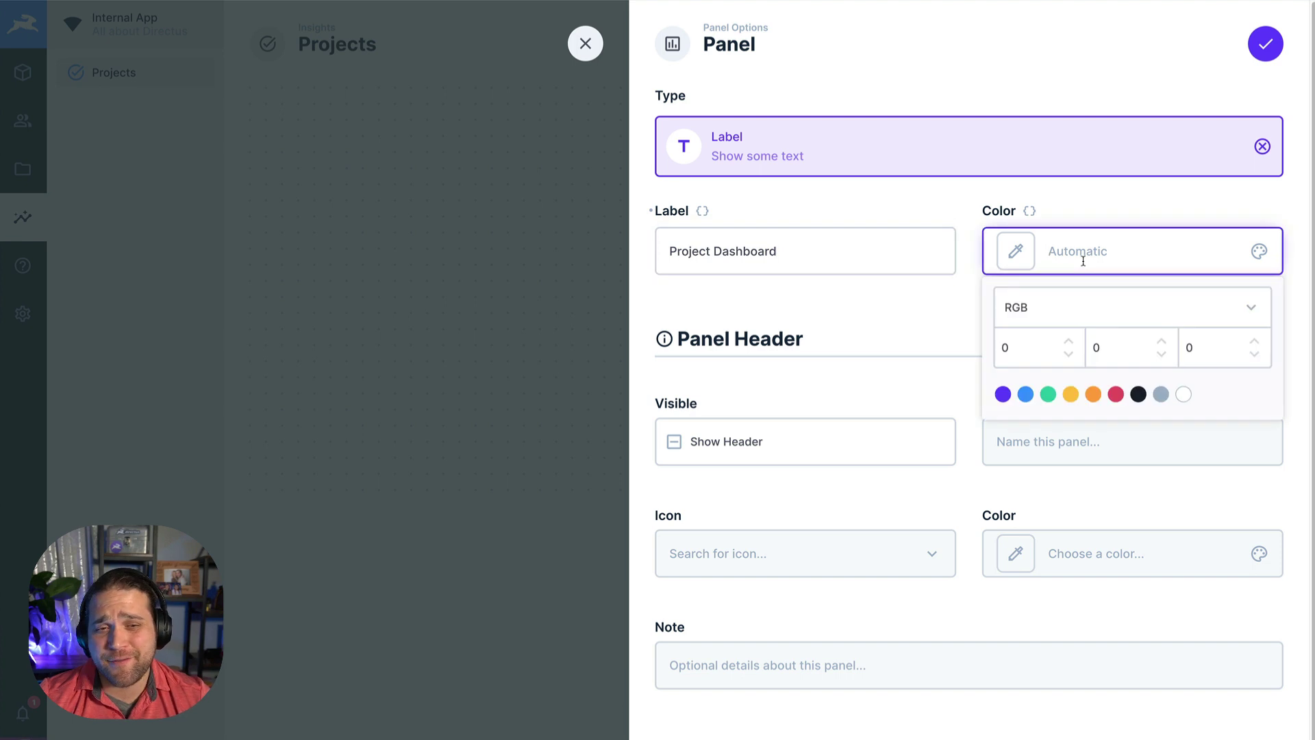
left_click(1048, 394)
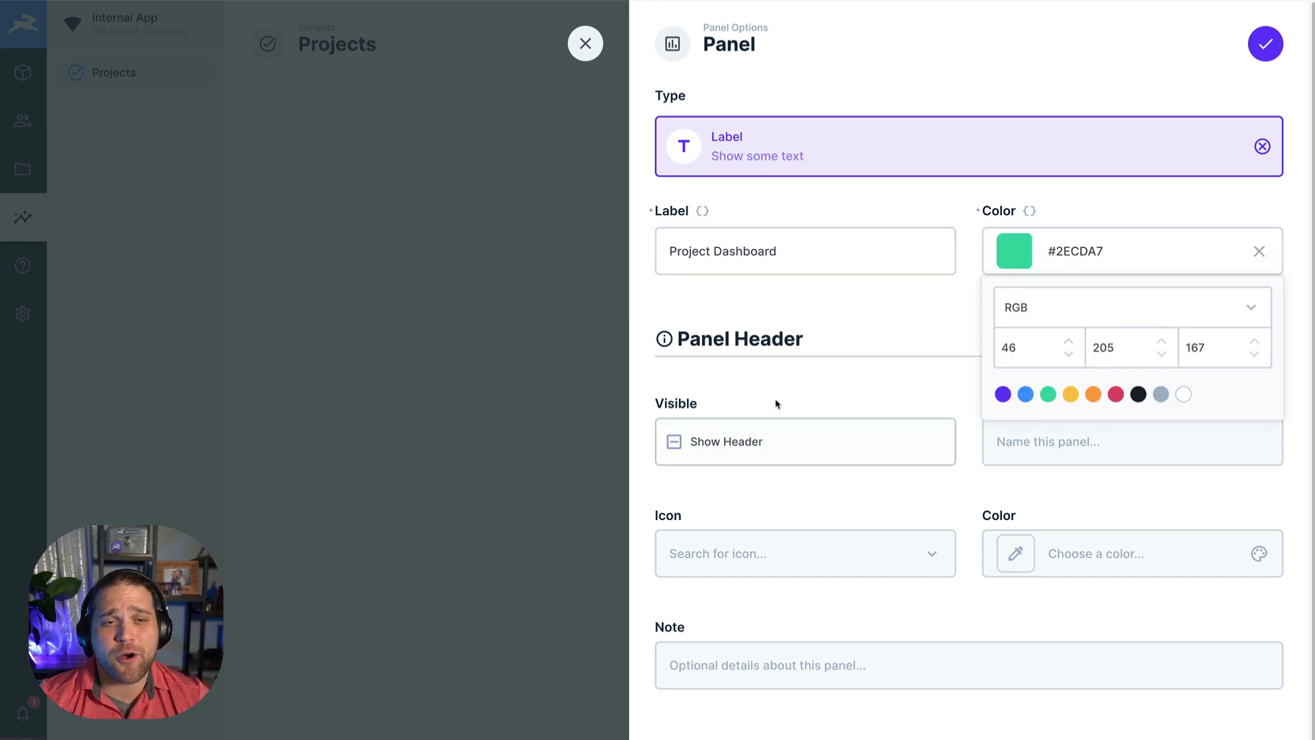
left_click(782, 440)
Step: Give the label a named header with a bookmark icon, save it, and widen the panel
left_click(747, 441)
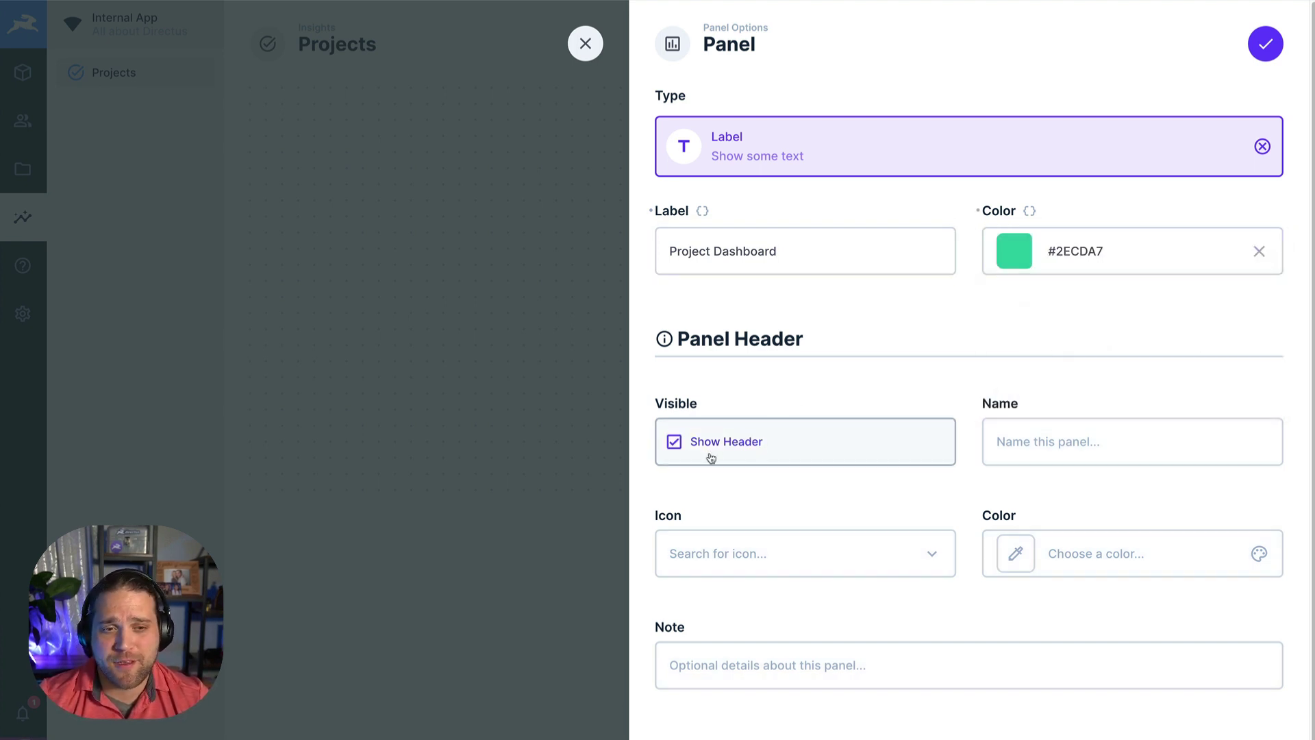
left_click(996, 441)
type("Header for ")
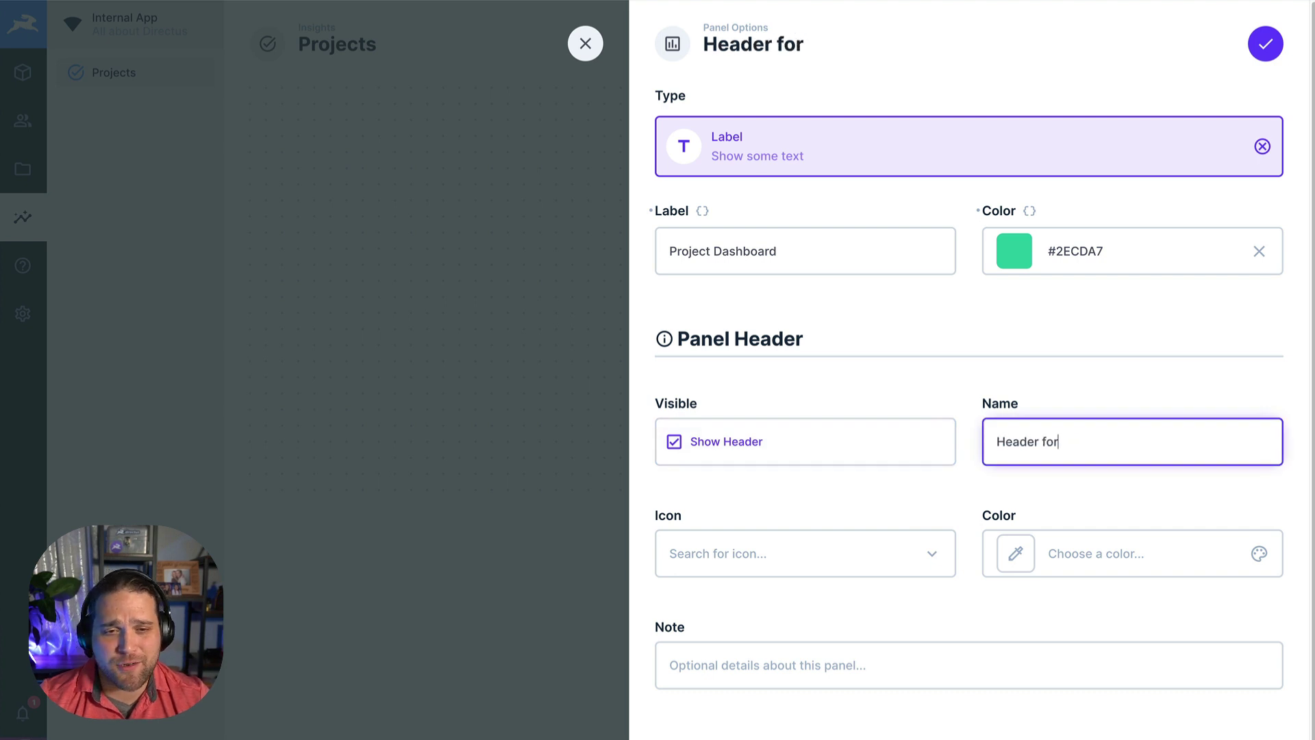
type("Label")
left_click(884, 553)
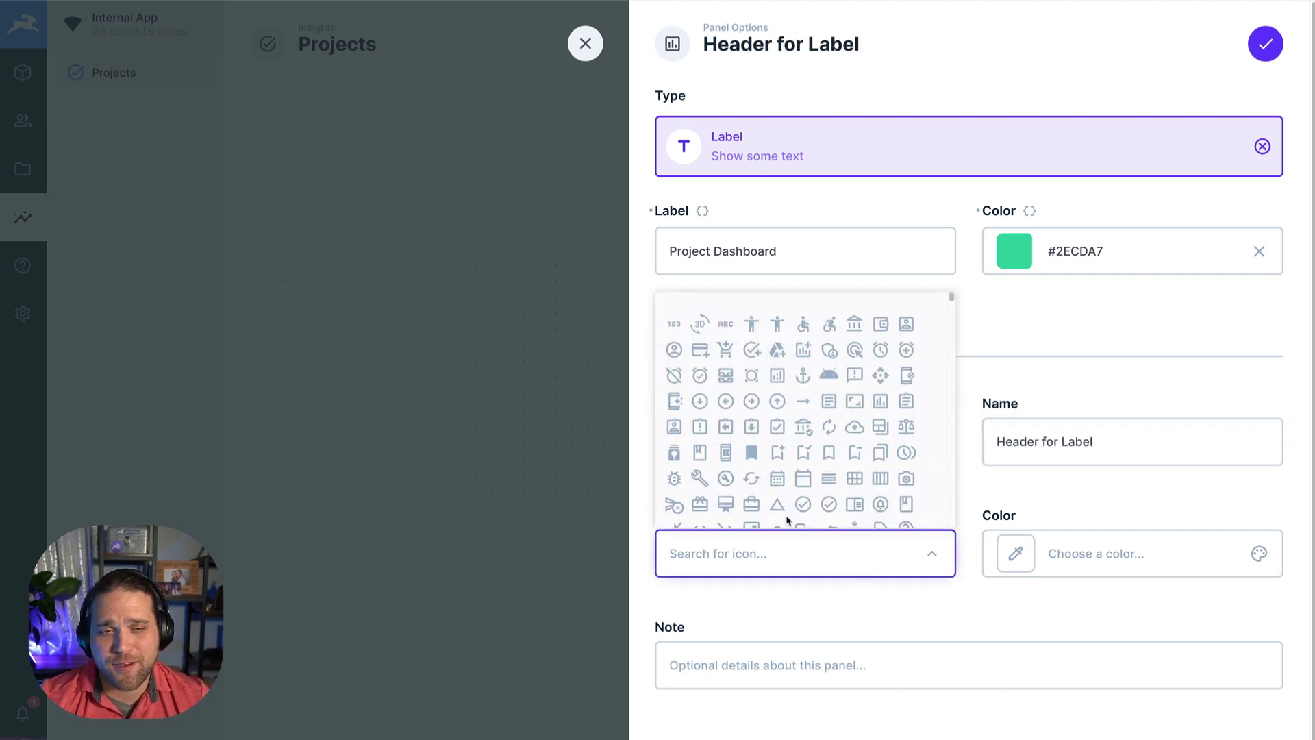
left_click(830, 454)
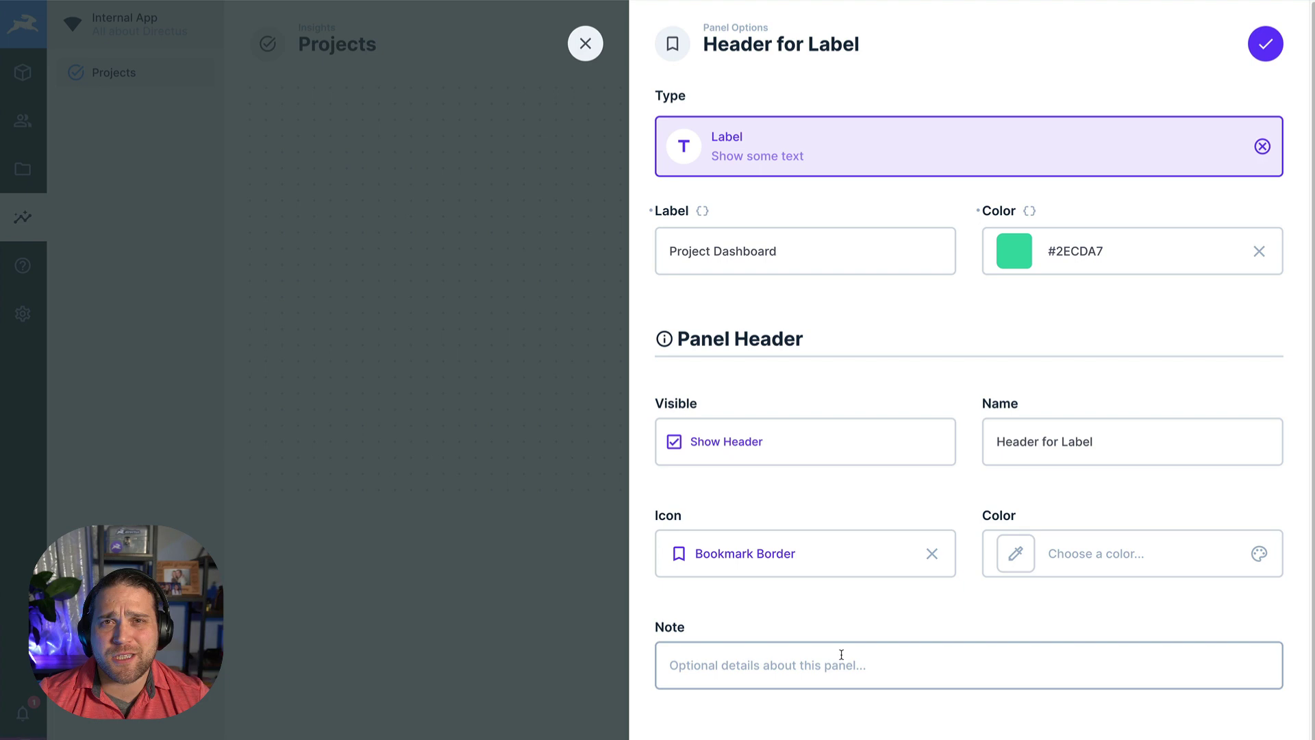
left_click(1131, 553)
left_click(1266, 43)
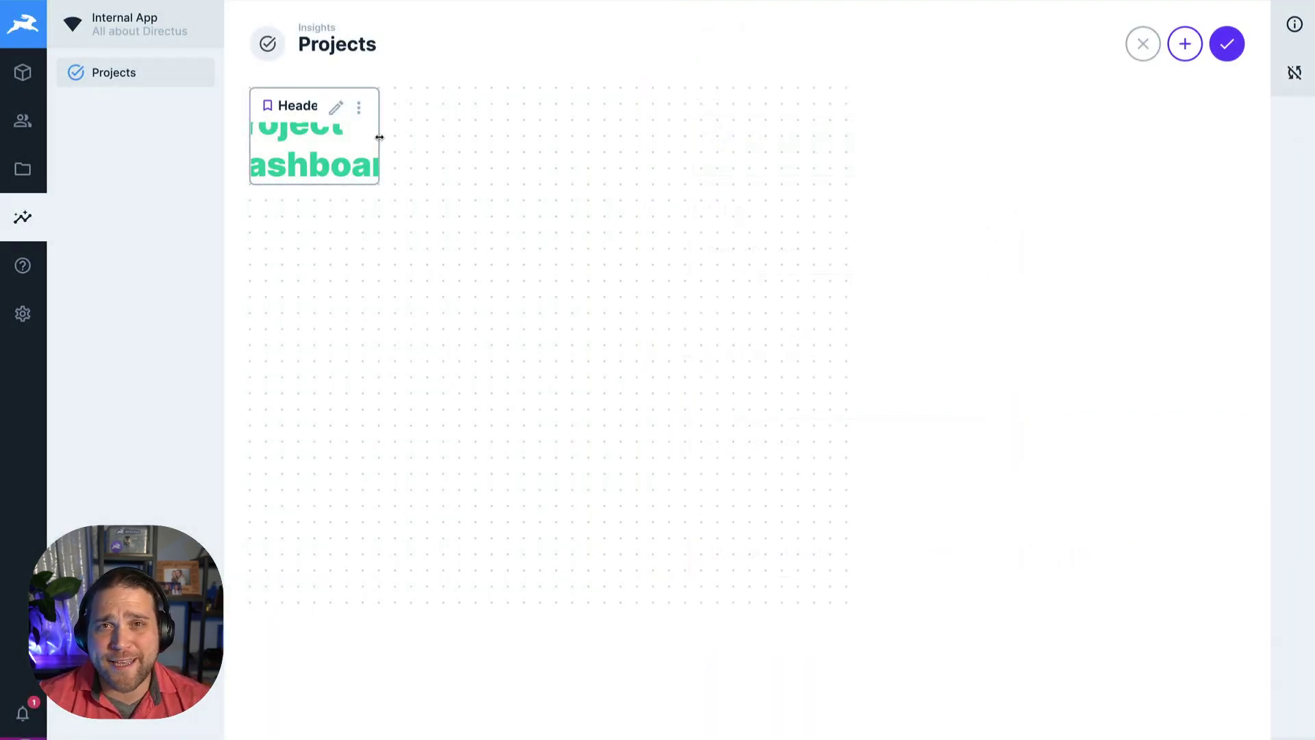
mouse_move(380, 138)
left_mouse_down()
mouse_move(552, 146)
mouse_move(519, 146)
left_mouse_up()
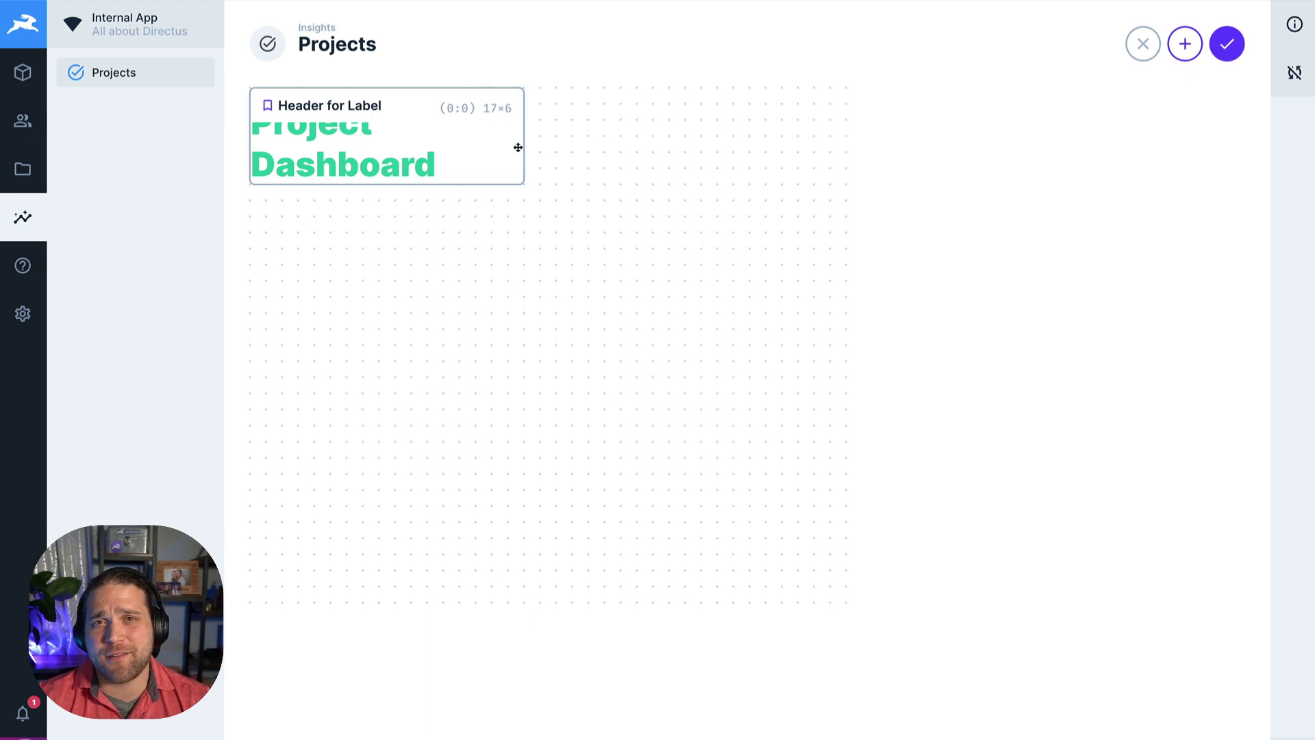
Step: Turn off the label's Show Header option and widen the panel further
left_click(483, 110)
left_click(674, 441)
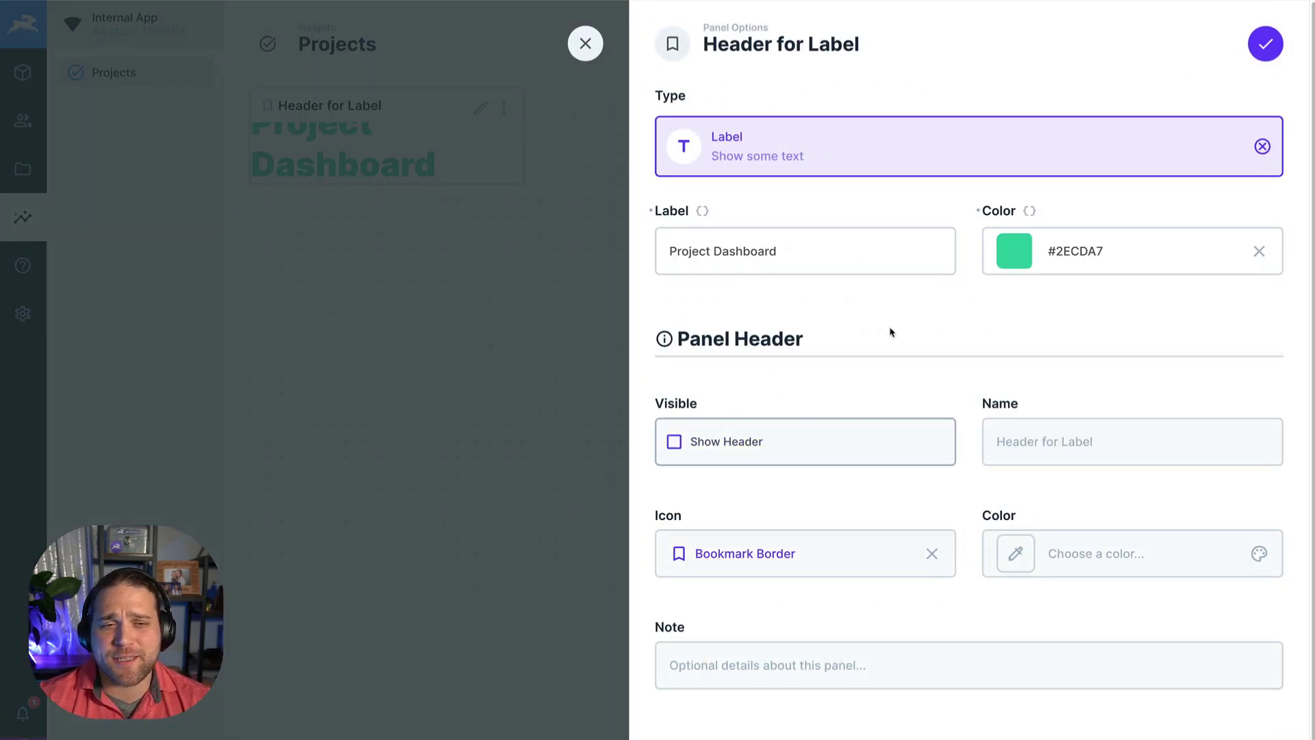
left_click(1266, 44)
left_click_drag(524, 154, 614, 156)
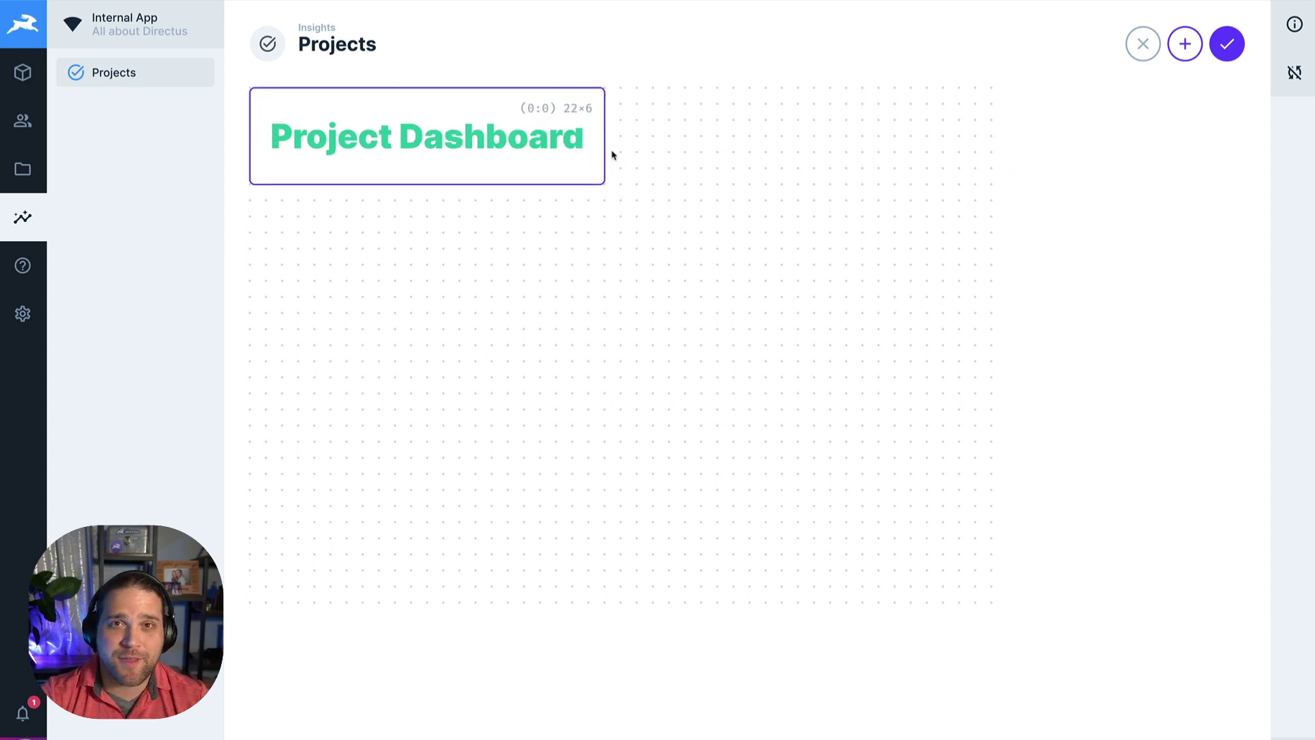
Step: Add a List panel of five Projects sorted by End Date descending
left_click(1185, 43)
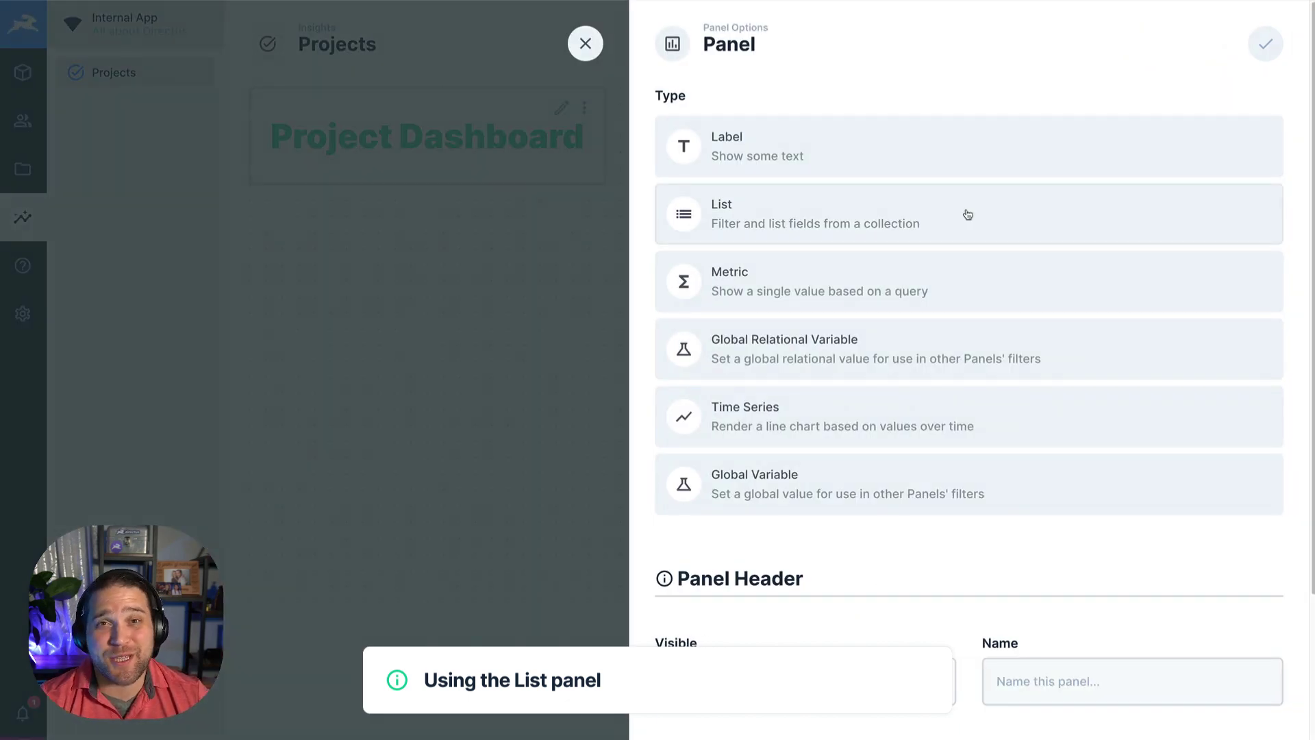
left_click(778, 221)
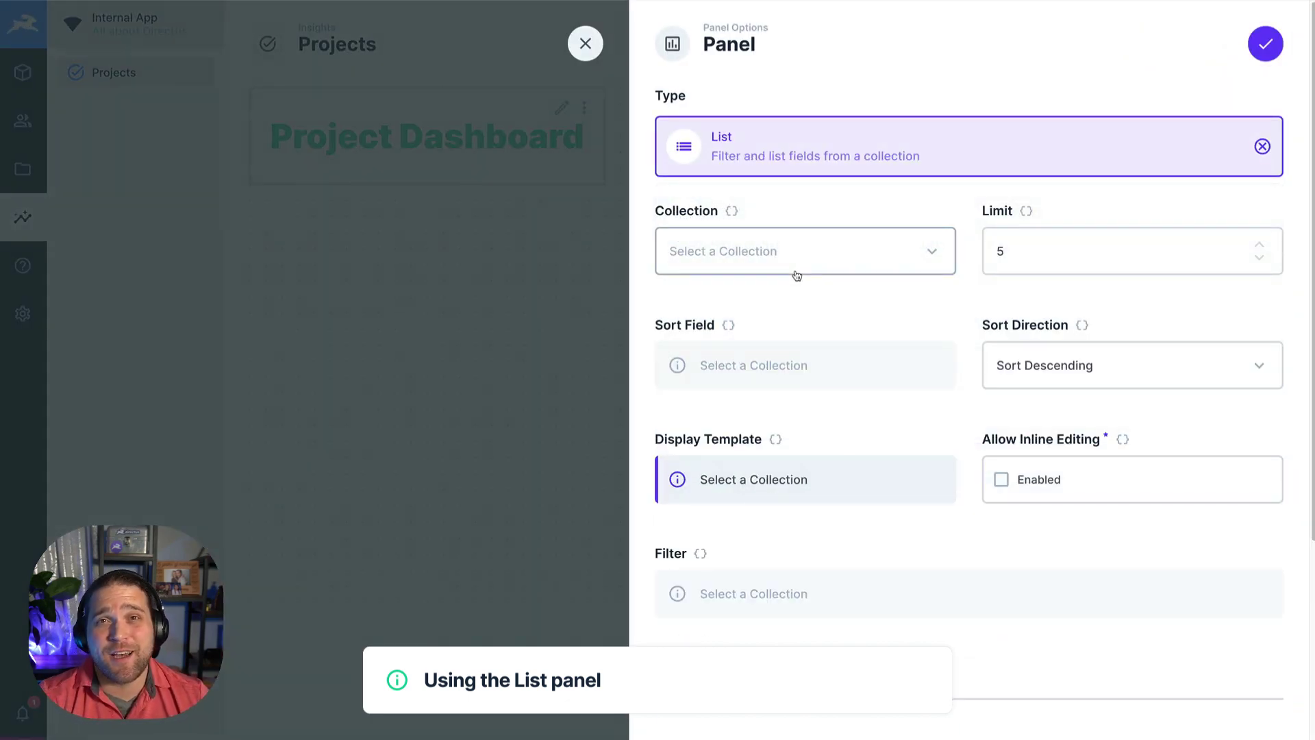
left_click(745, 251)
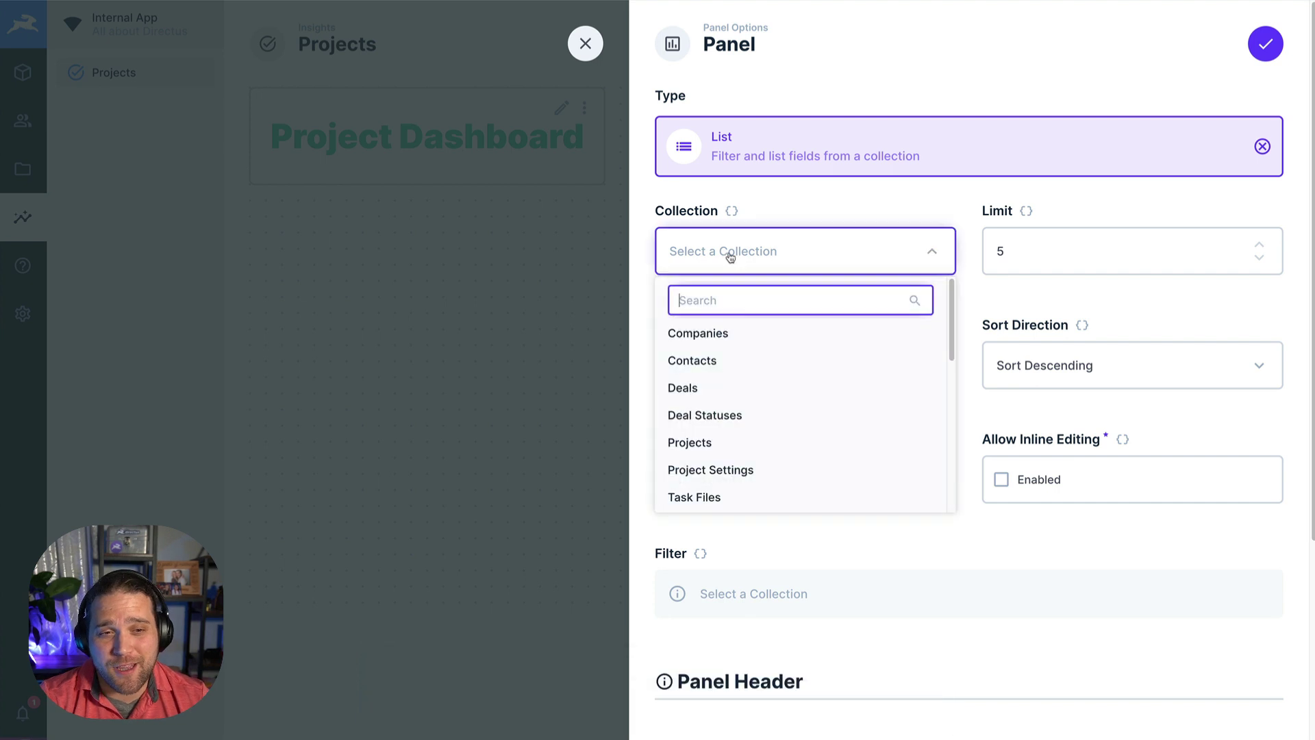
left_click(726, 448)
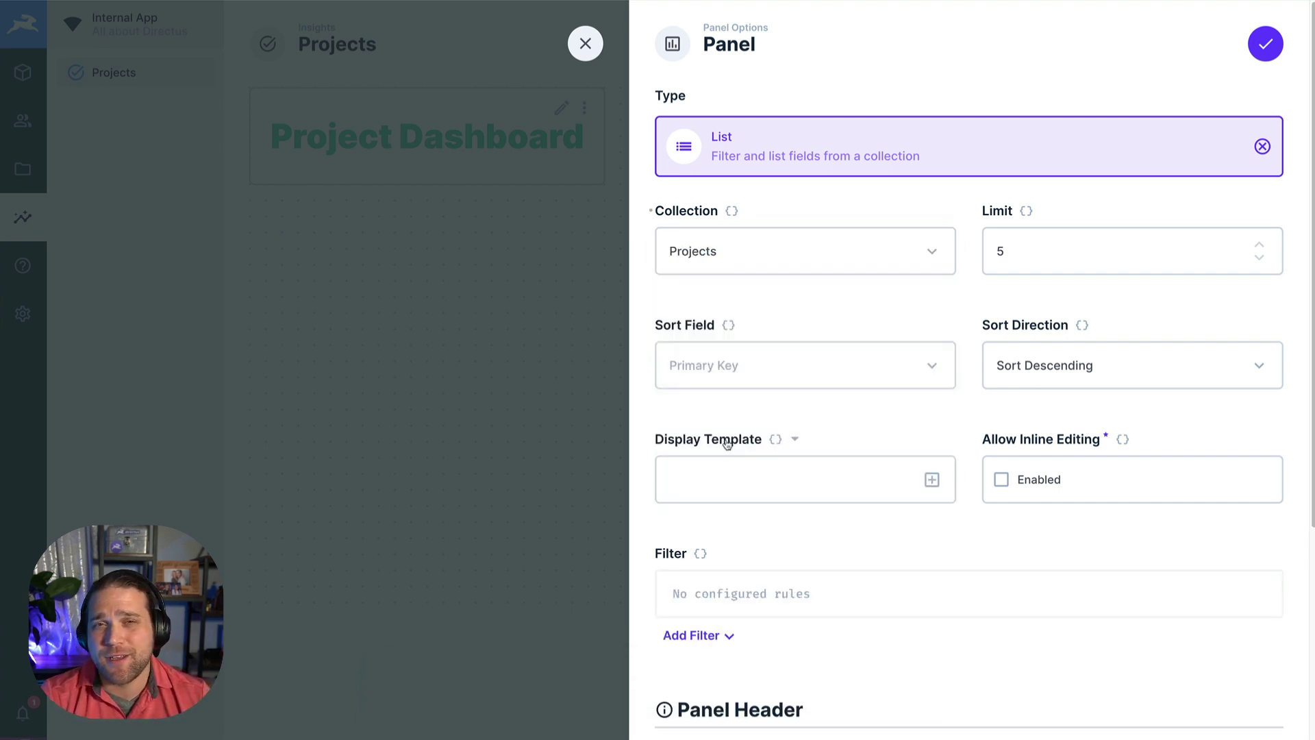
scroll(816, 442, "down", 1)
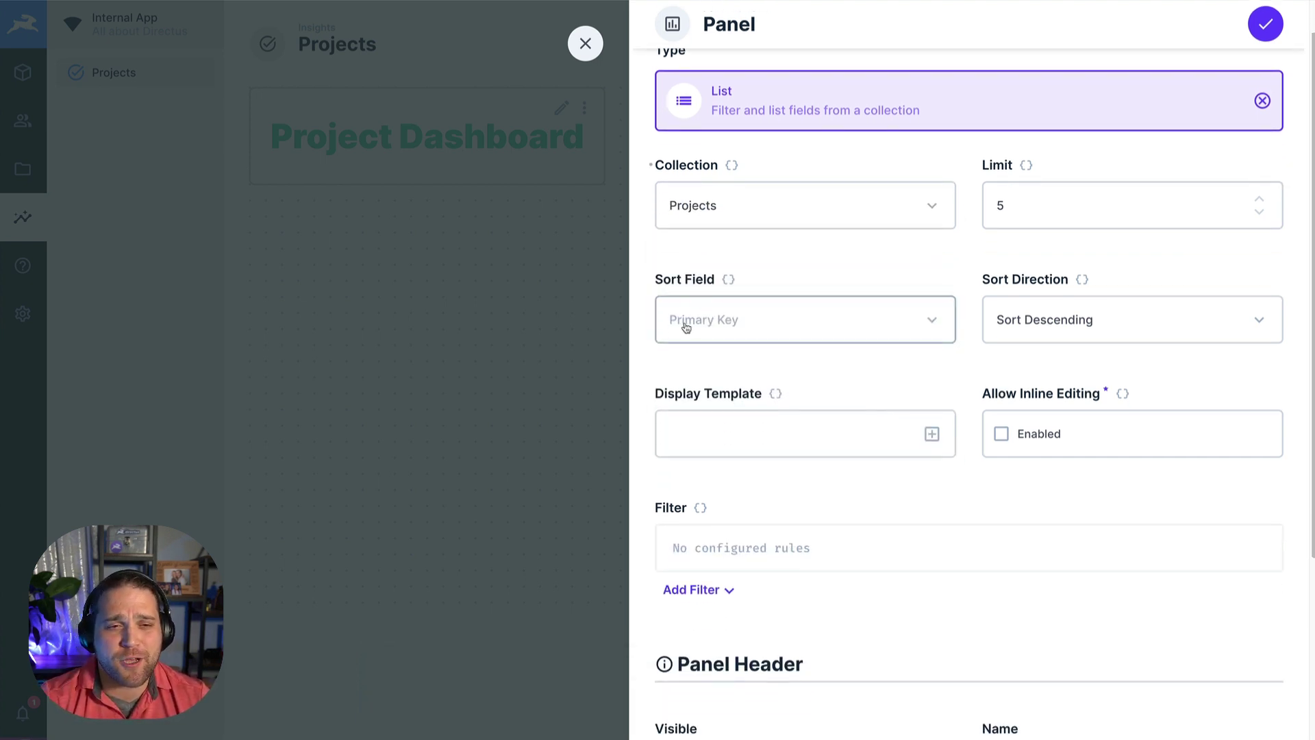
left_click(718, 327)
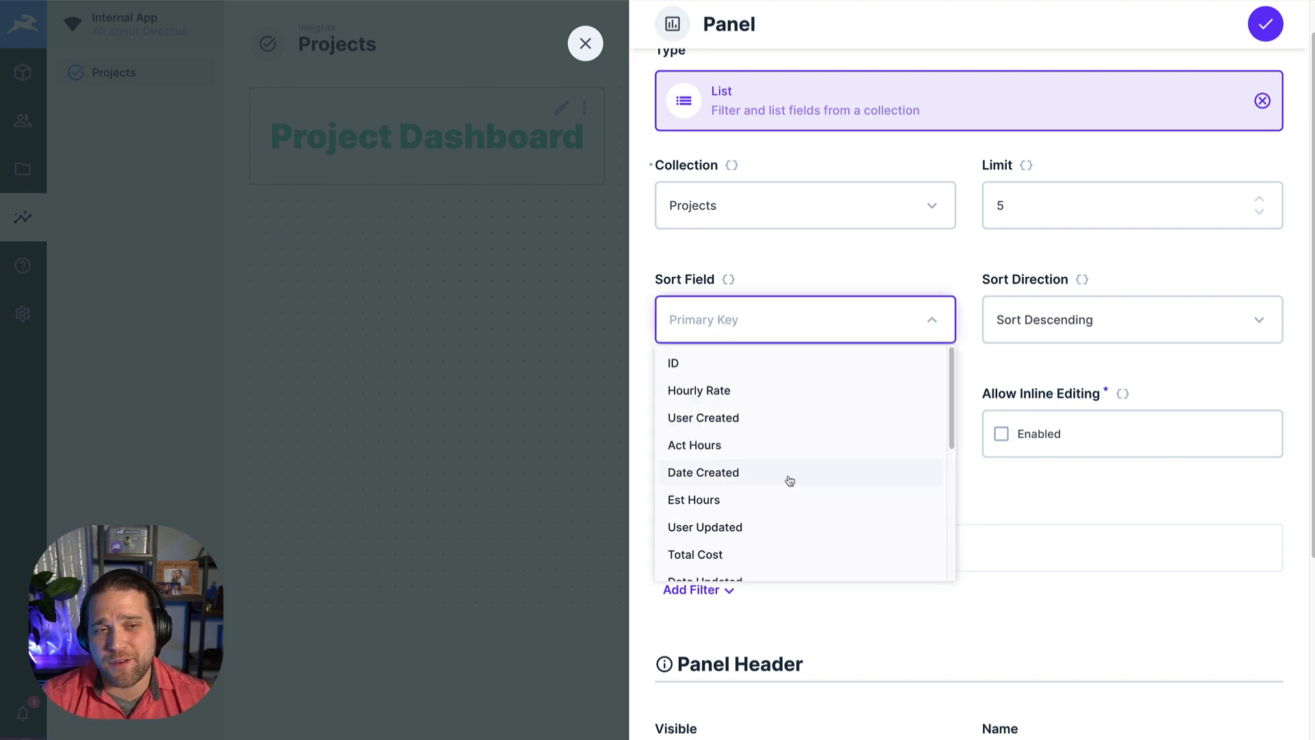
scroll(730, 503, "down", 3)
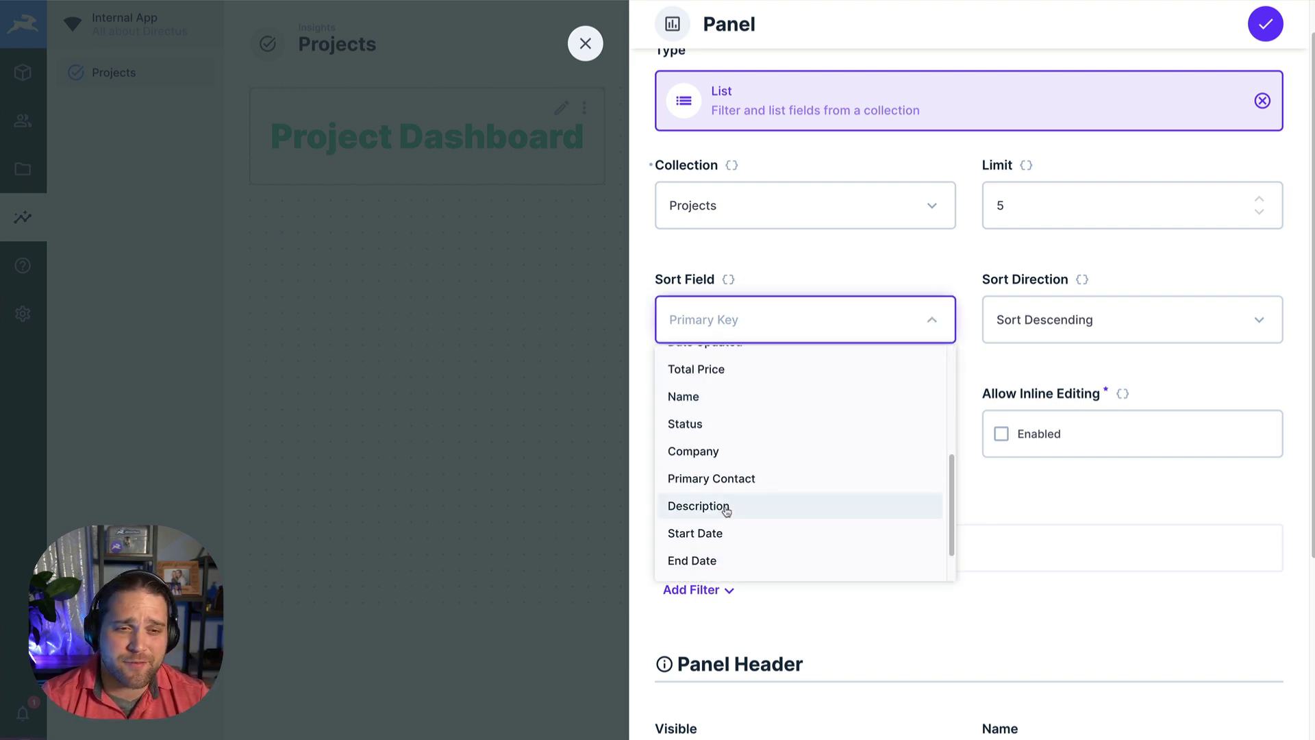
scroll(701, 567, "down", 1)
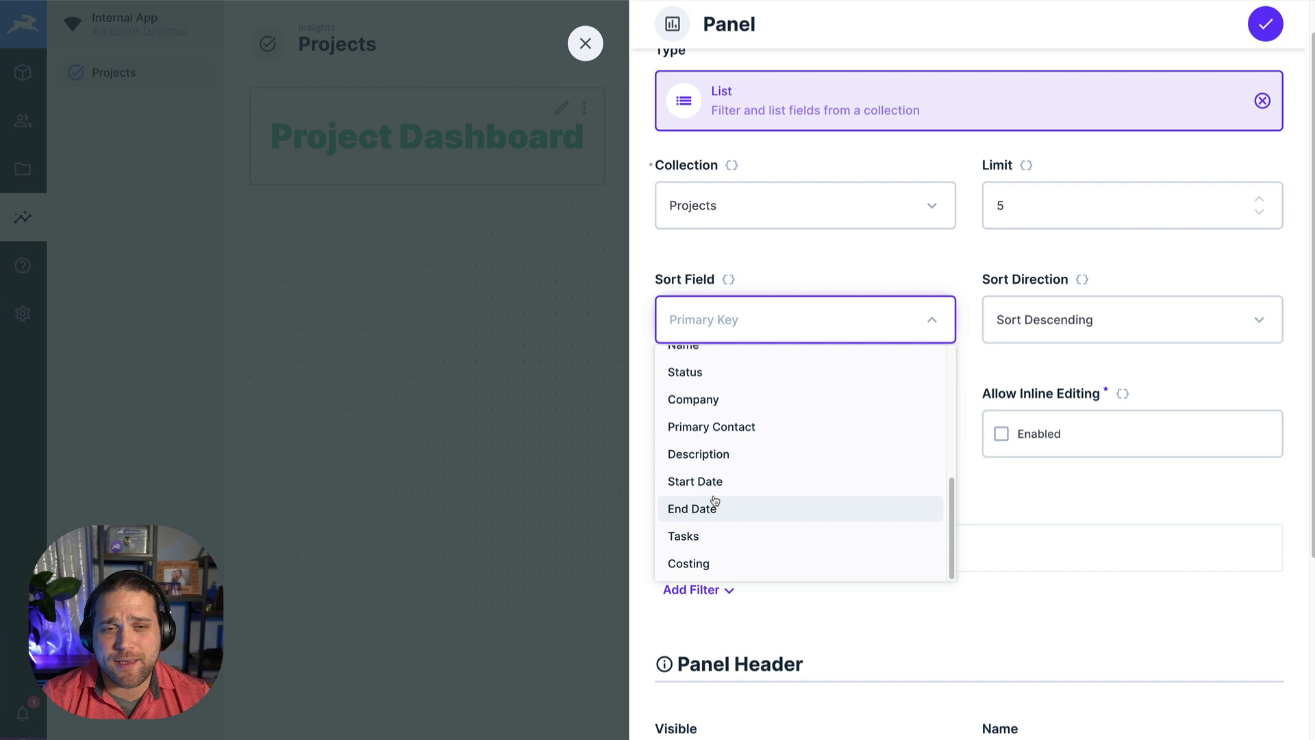
left_click(705, 510)
Step: Set the list's display template to each project's Name followed by Company
left_click(698, 432)
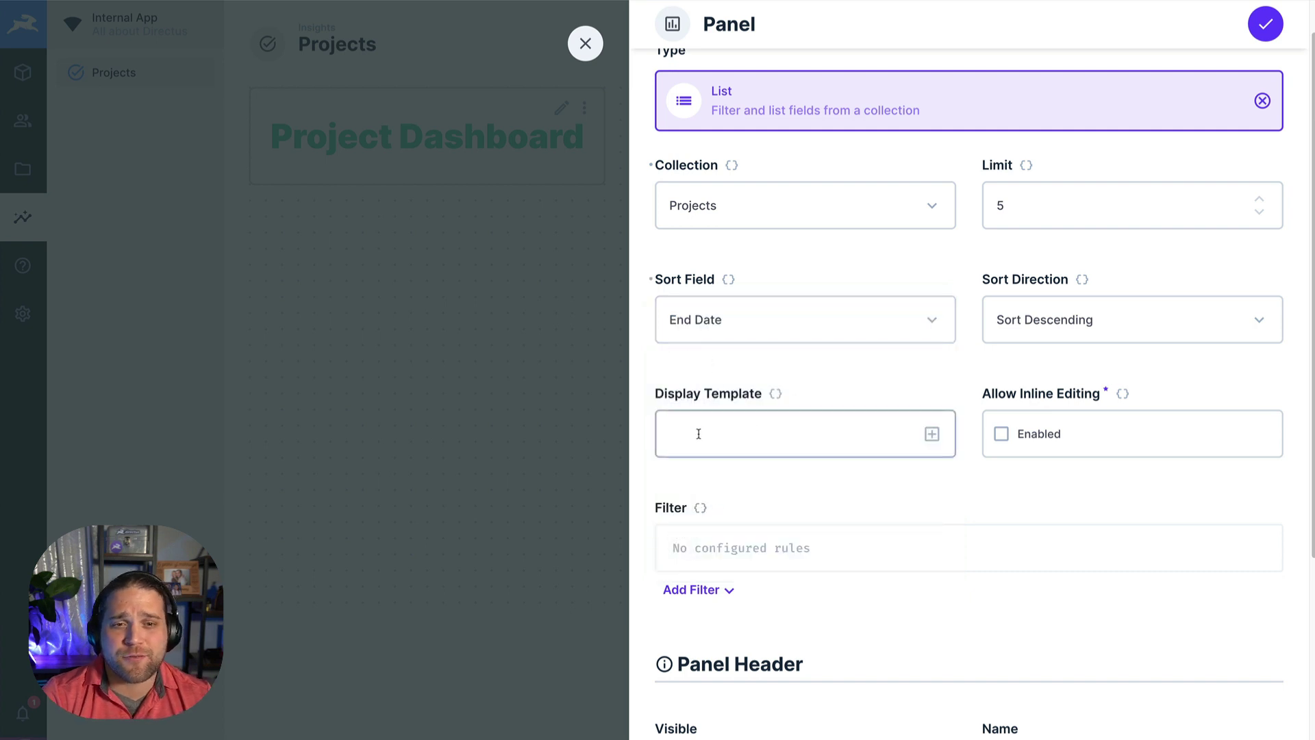
left_click(936, 435)
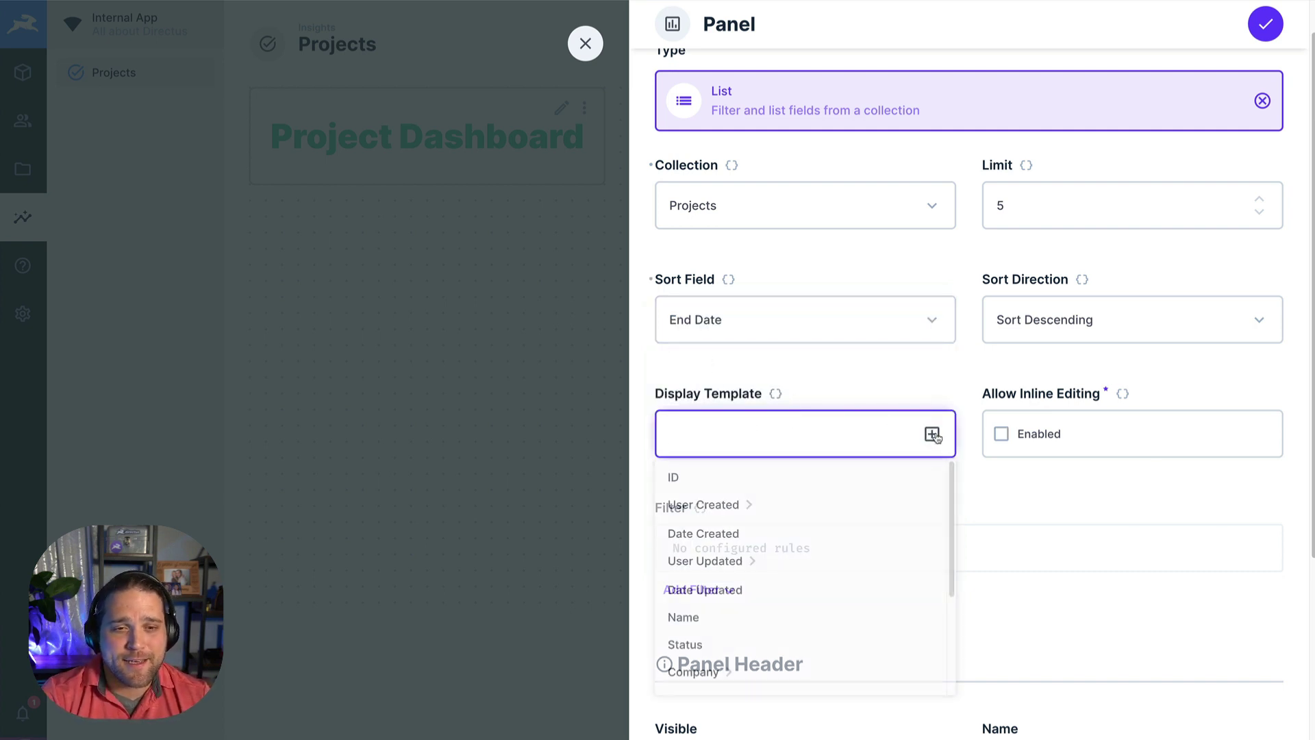
left_click(715, 620)
type("Name -")
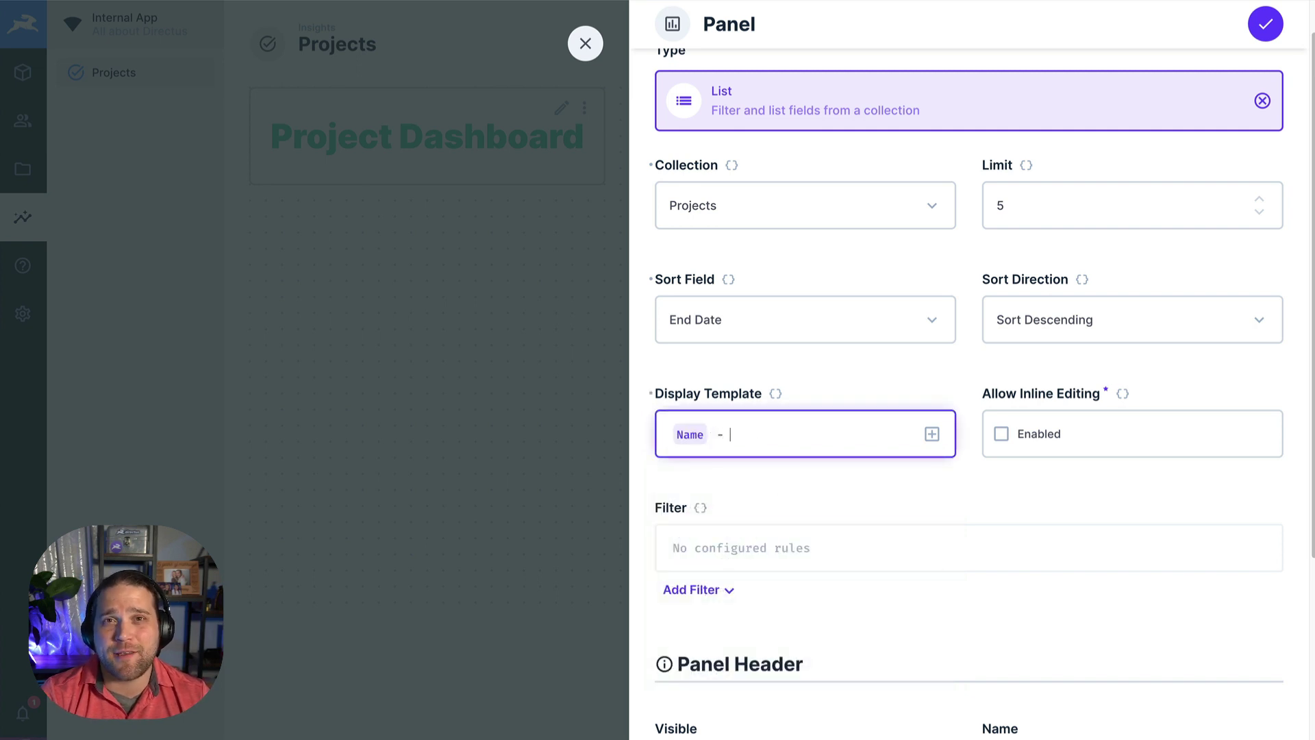
left_click(933, 434)
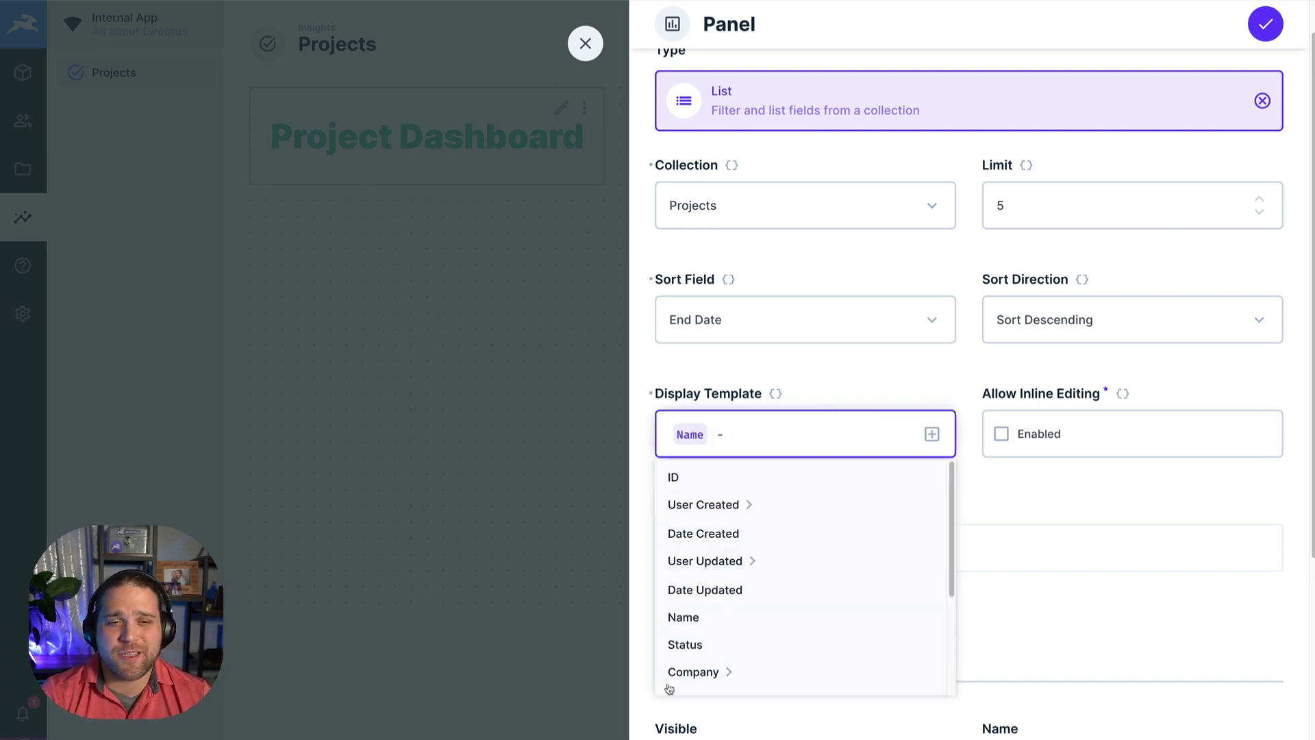
left_click(693, 672)
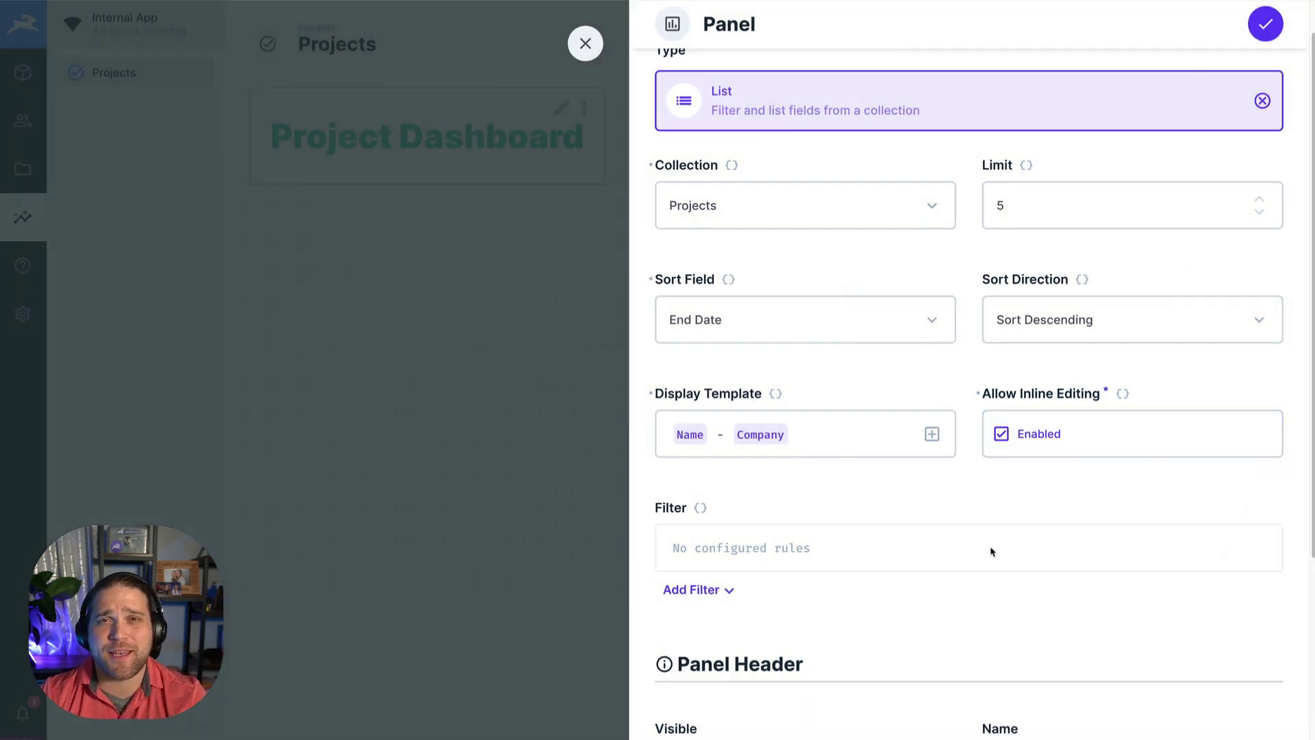
scroll(976, 554, "down", 2)
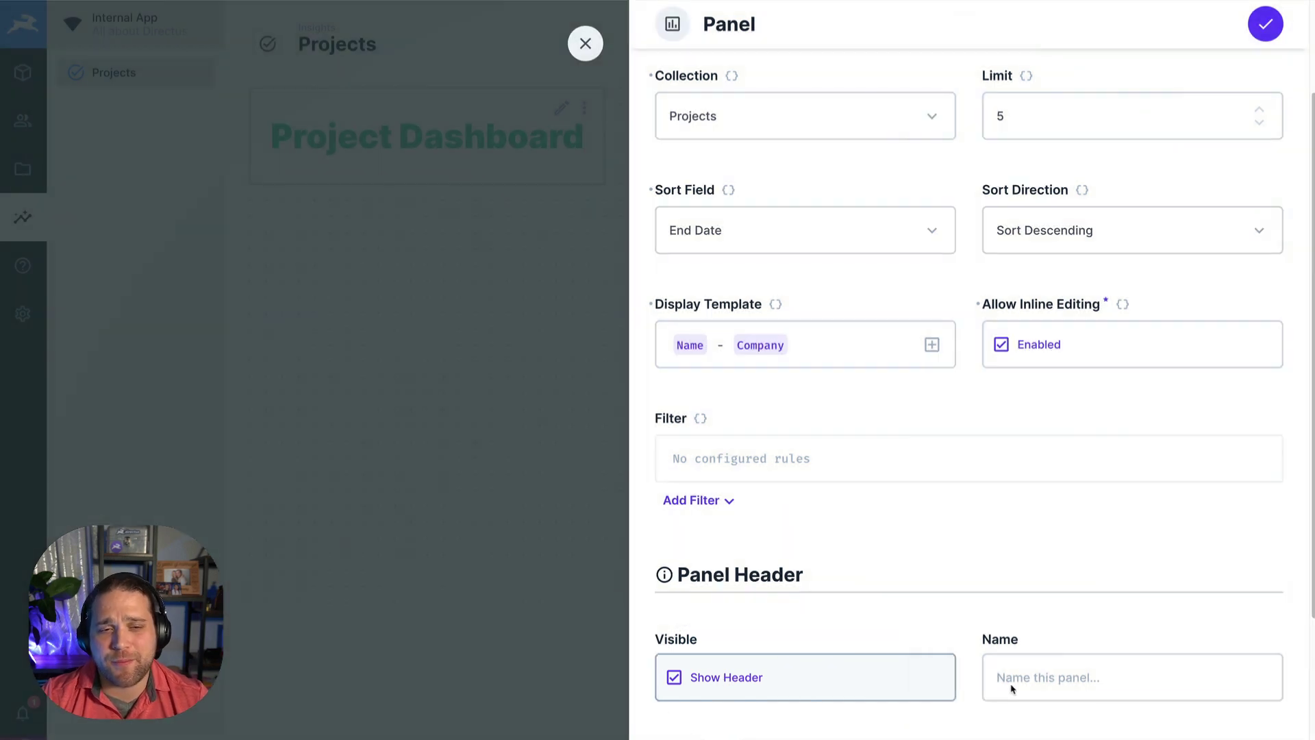
Step: Name the panel 'Projects Due Soon' and give it the red colour
left_click(1013, 679)
scroll(1013, 679, "down", 3)
type("L")
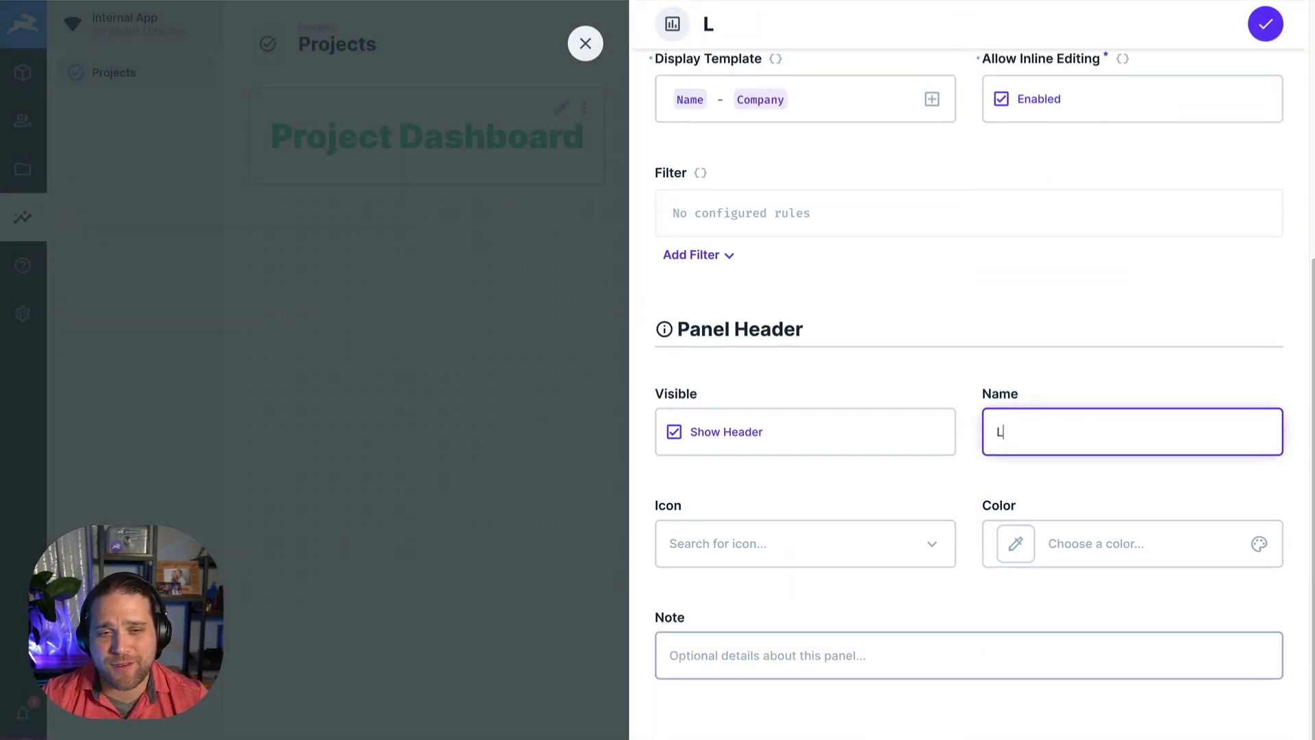
key("BackSpace")
key("BackSpace")
key("BackSpace")
type("Most Recent")
key("ctrl+a")
type("Project")
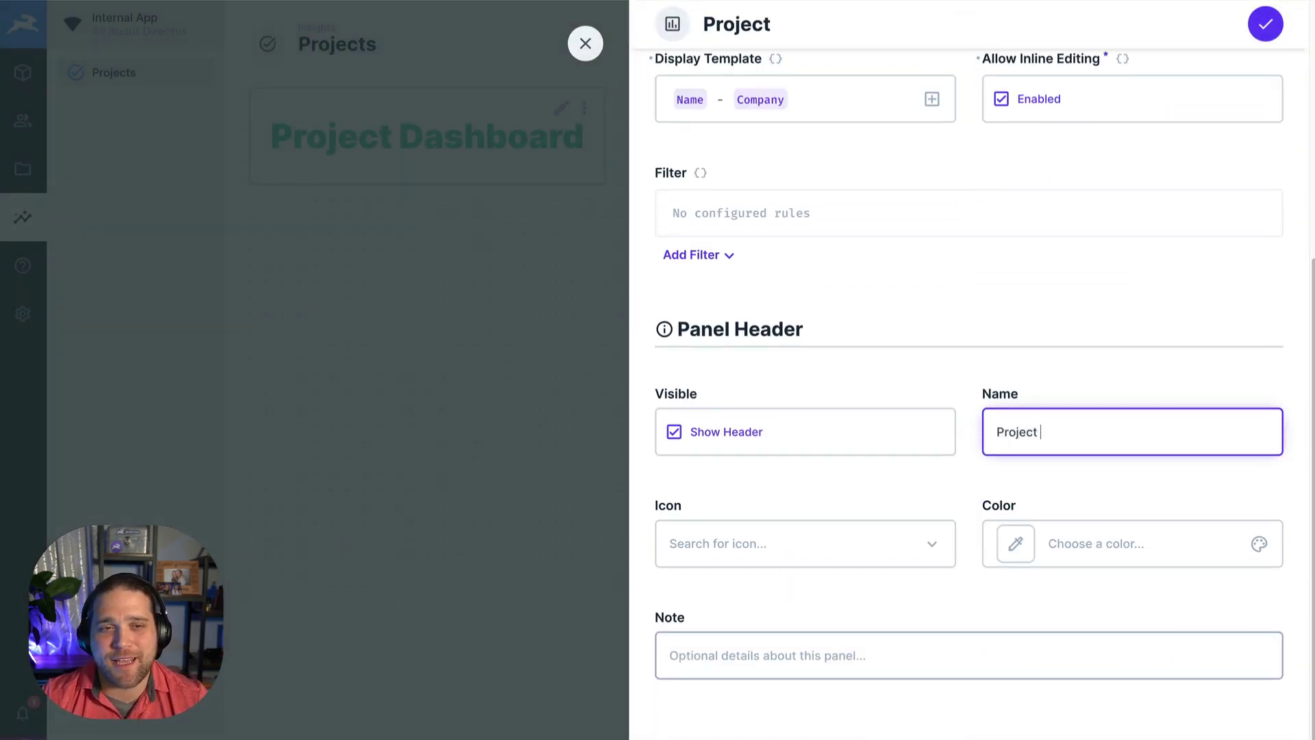
type("s Due Soon")
left_click(1096, 542)
left_click(1116, 686)
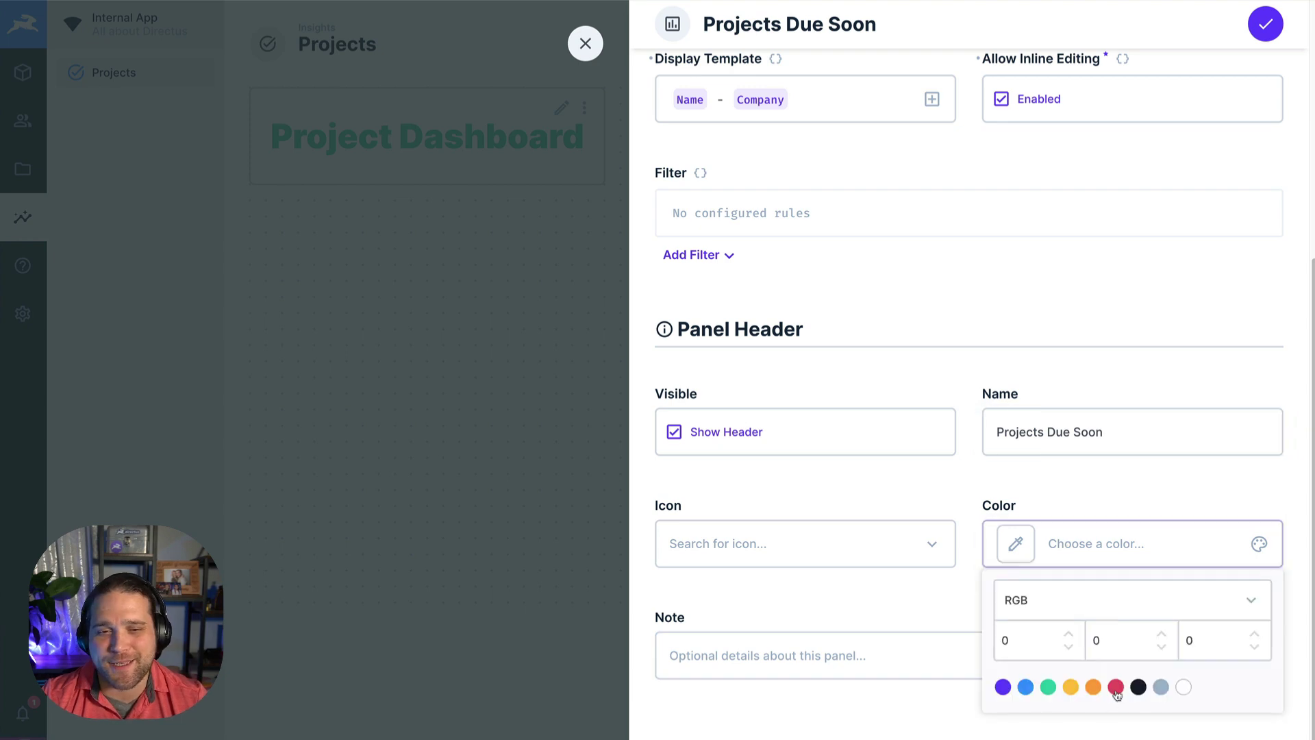
scroll(951, 390, "up", 5)
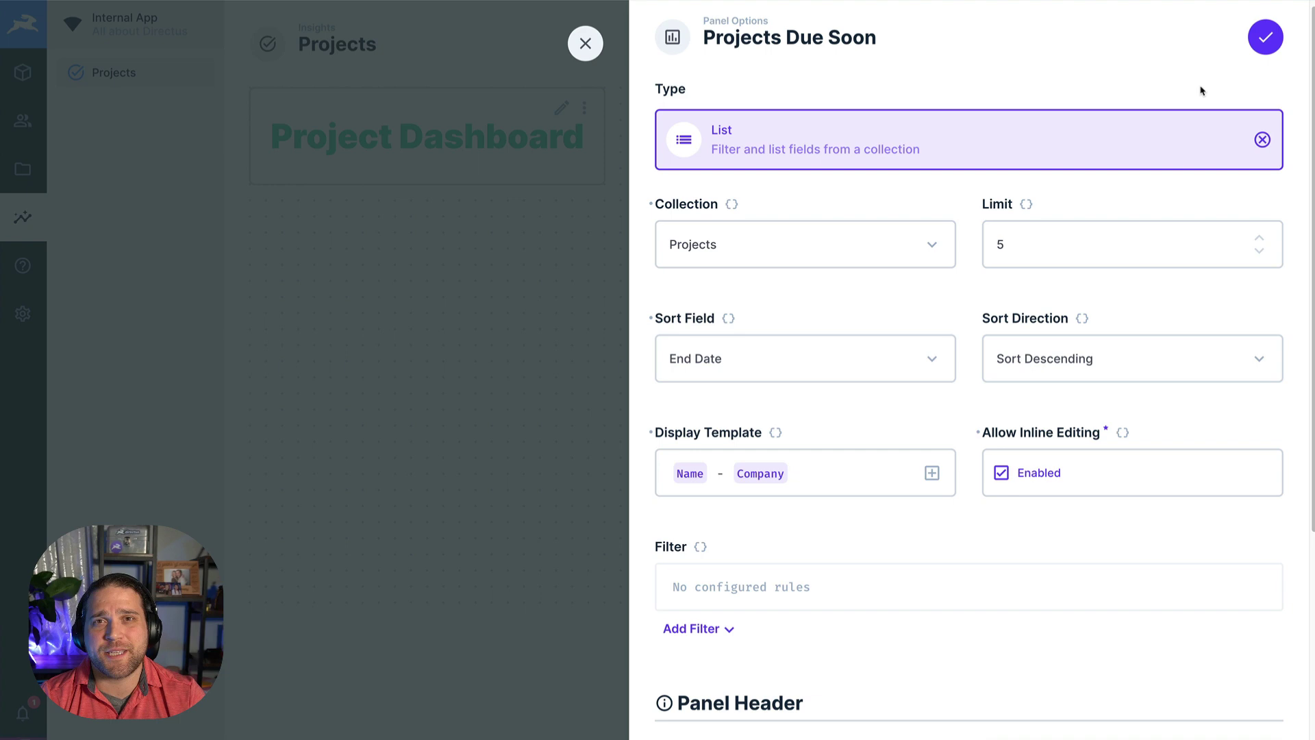
Step: Add the enlarged Projects Due Soon list below an equally wide Project Dashboard title, and save
left_click(1265, 37)
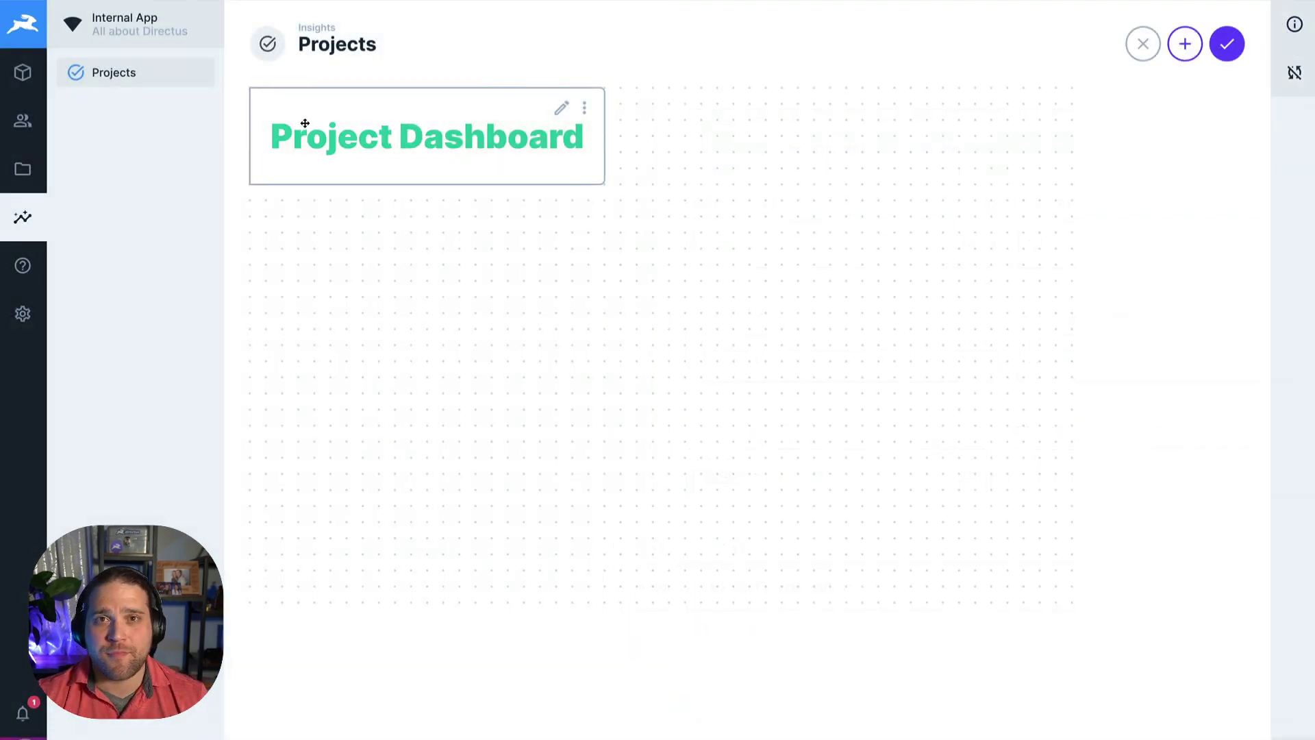
left_click_drag(365, 133, 504, 116)
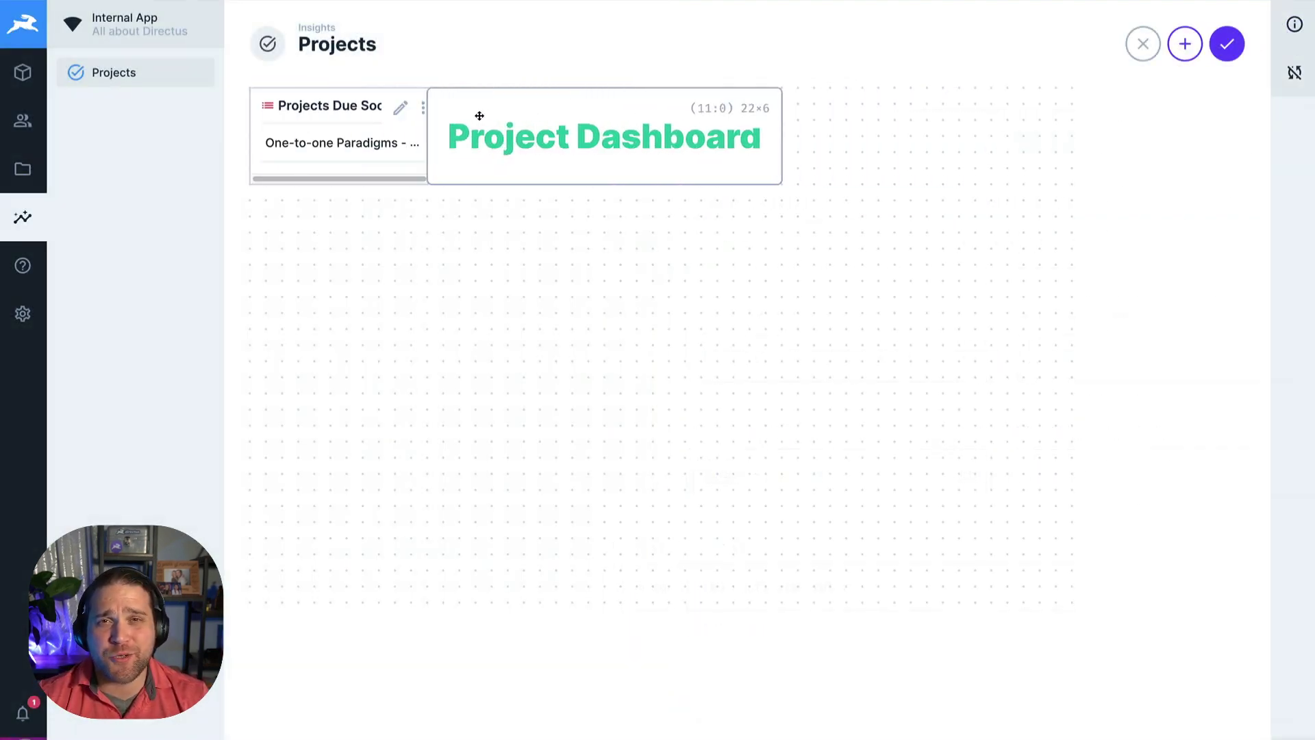
left_click_drag(329, 107, 317, 225)
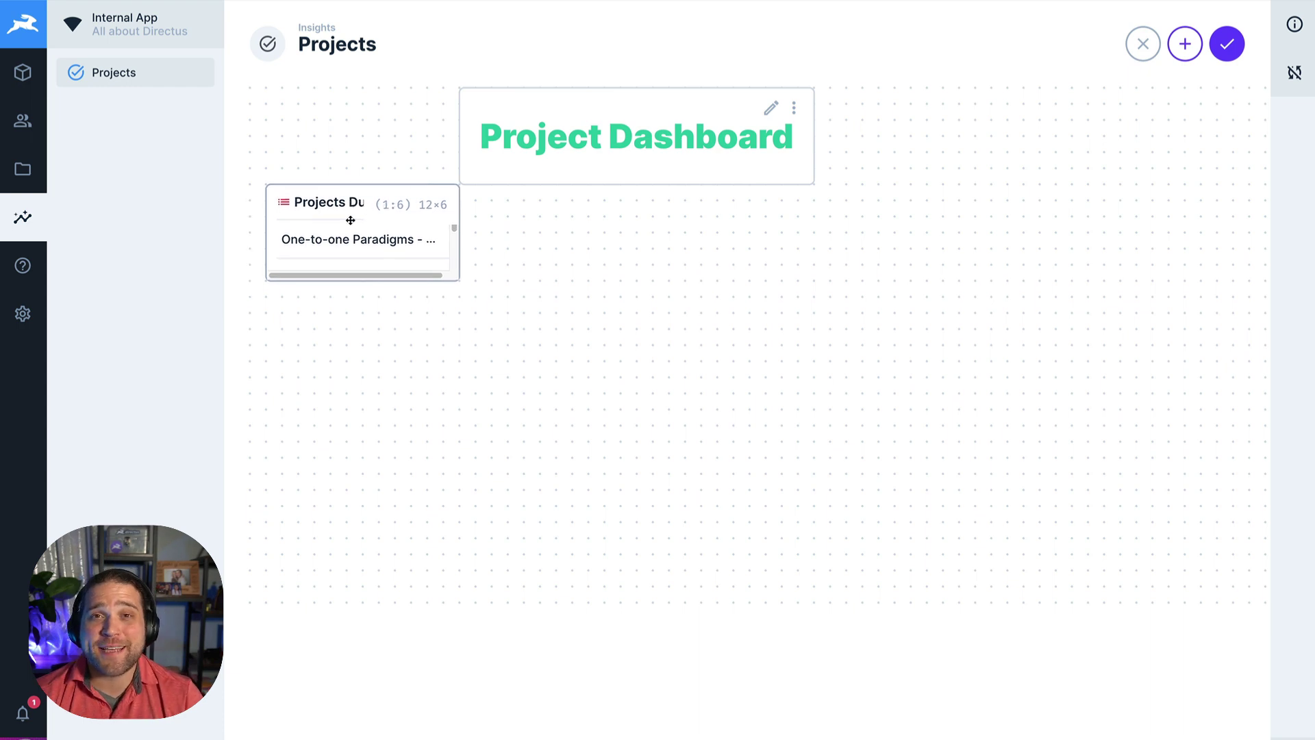
left_click_drag(439, 295, 642, 514)
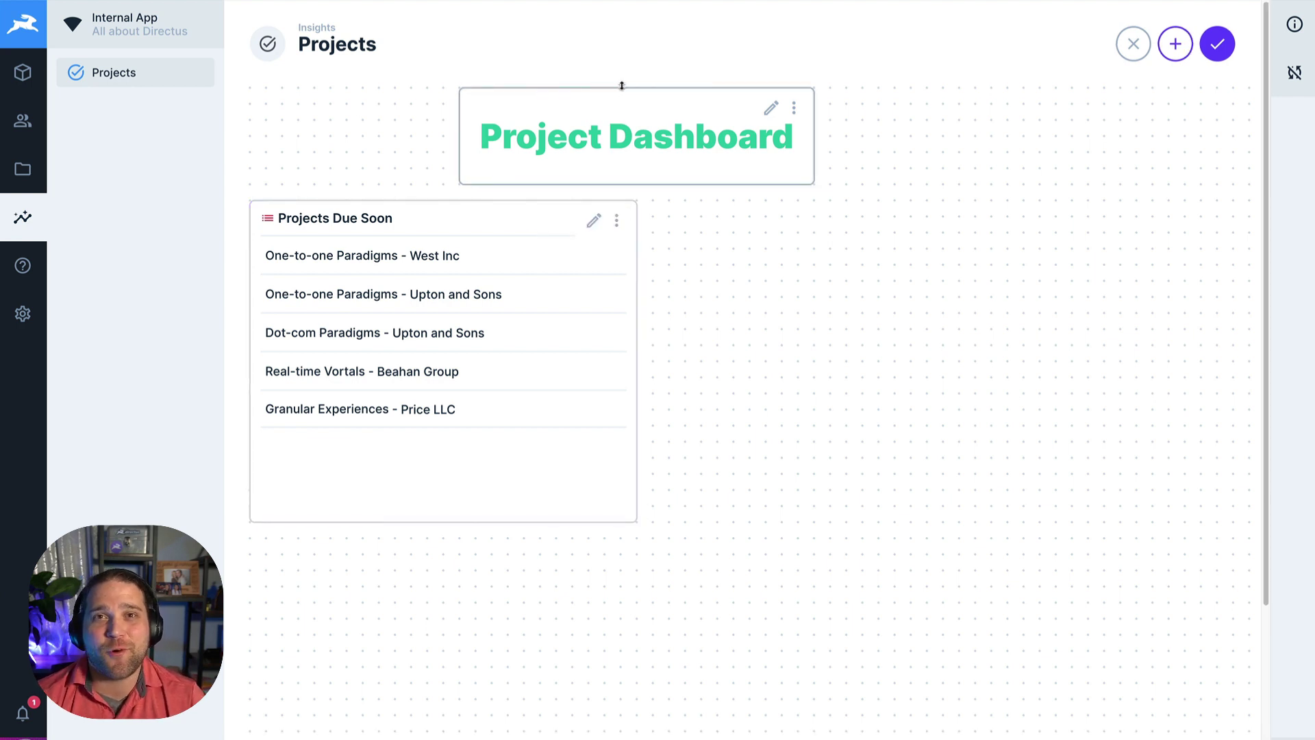
mouse_move(616, 110)
left_mouse_down()
mouse_move(417, 110)
mouse_move(587, 171)
mouse_move(382, 140)
left_mouse_up()
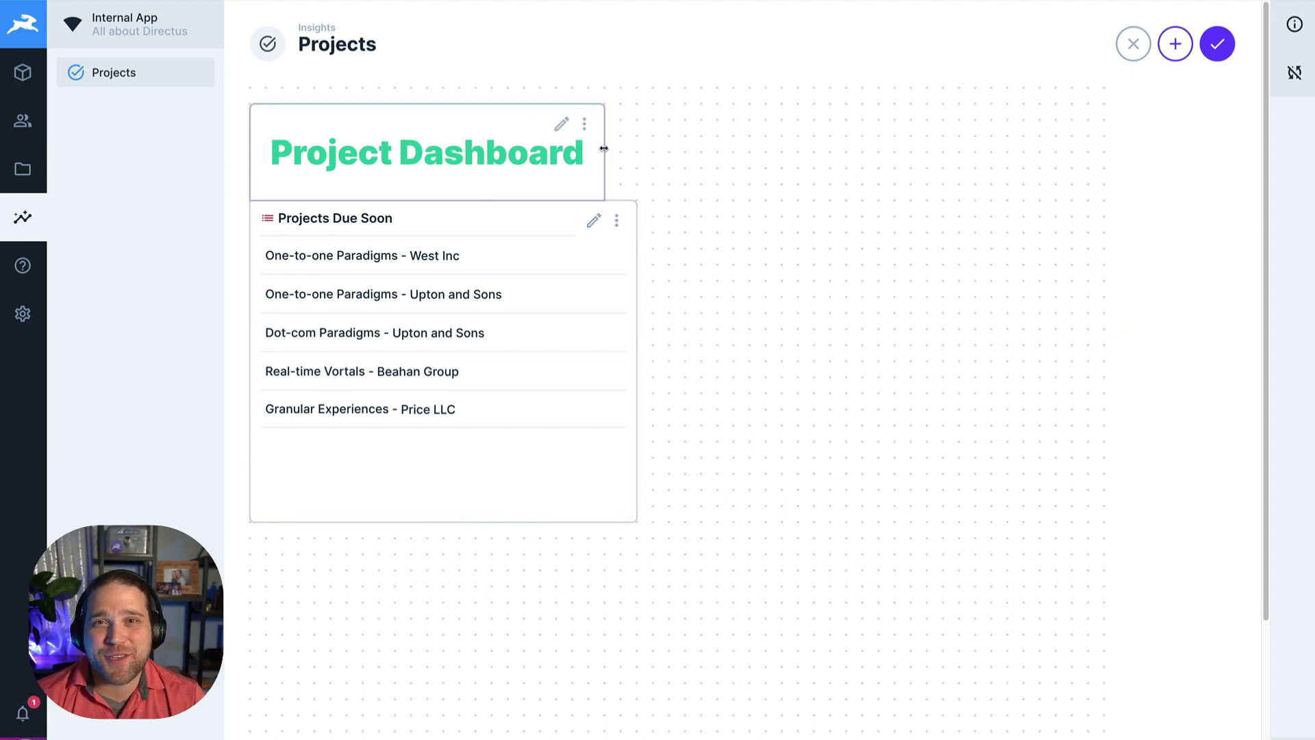
left_click_drag(605, 152, 632, 147)
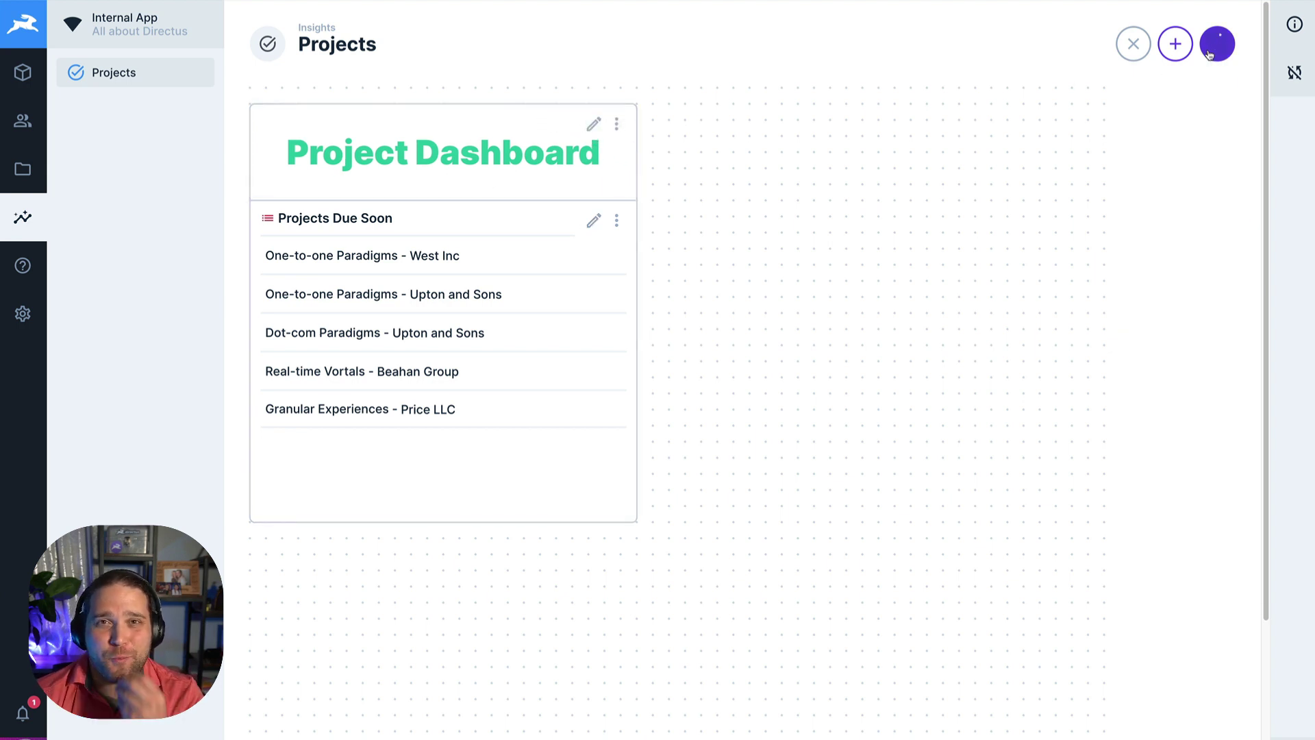
left_click(1216, 45)
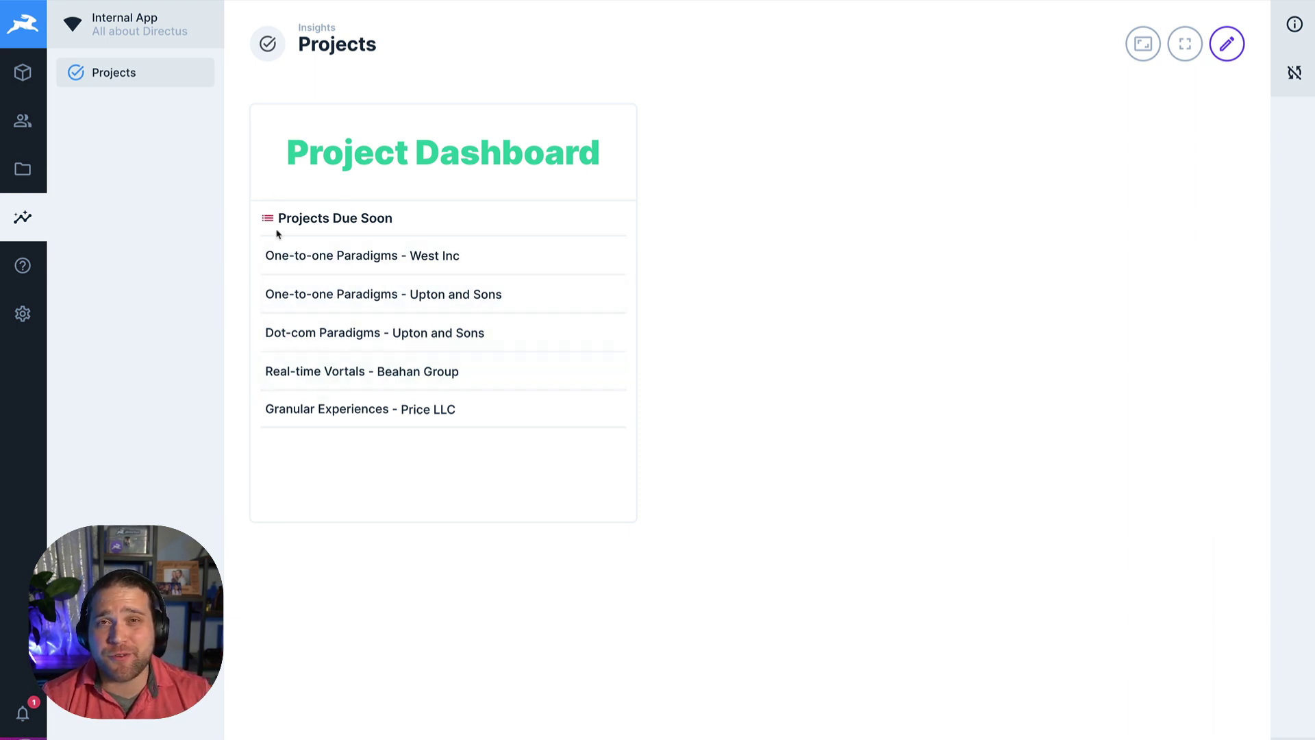
left_click(355, 294)
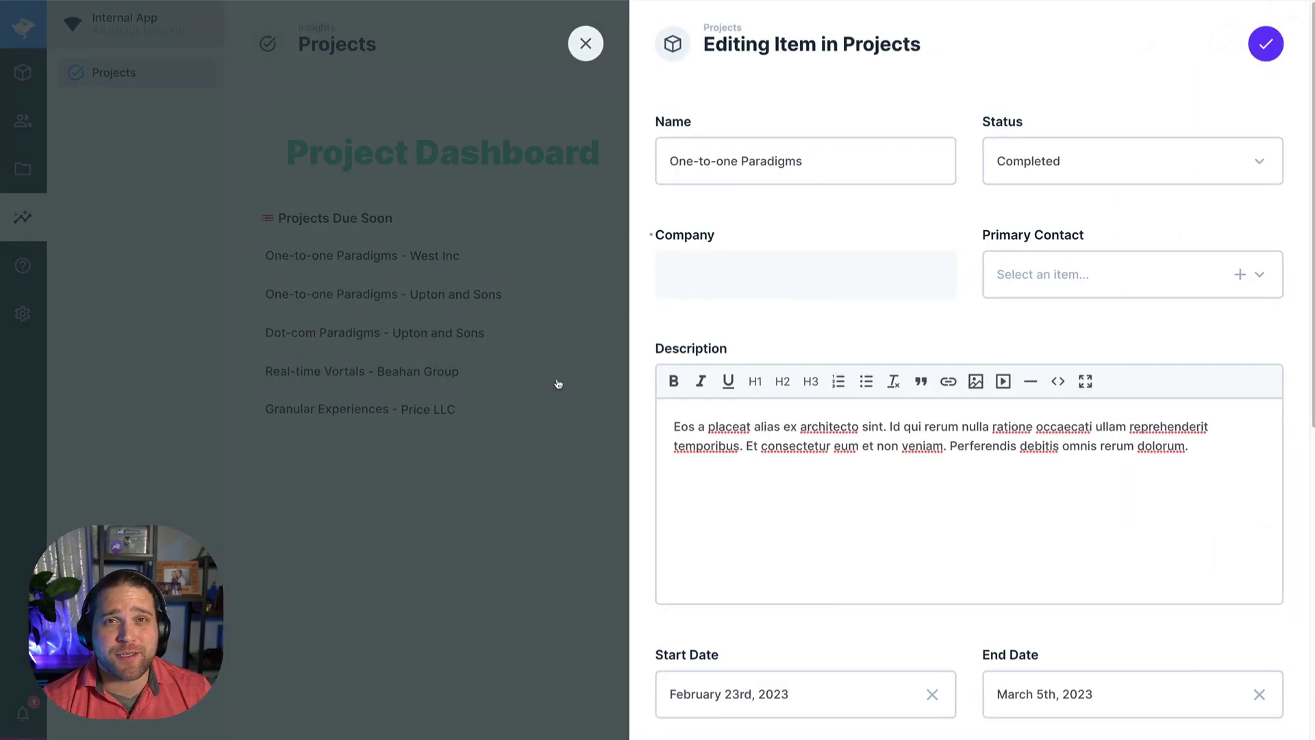
scroll(843, 320, "down", 3)
scroll(843, 320, "down", 5)
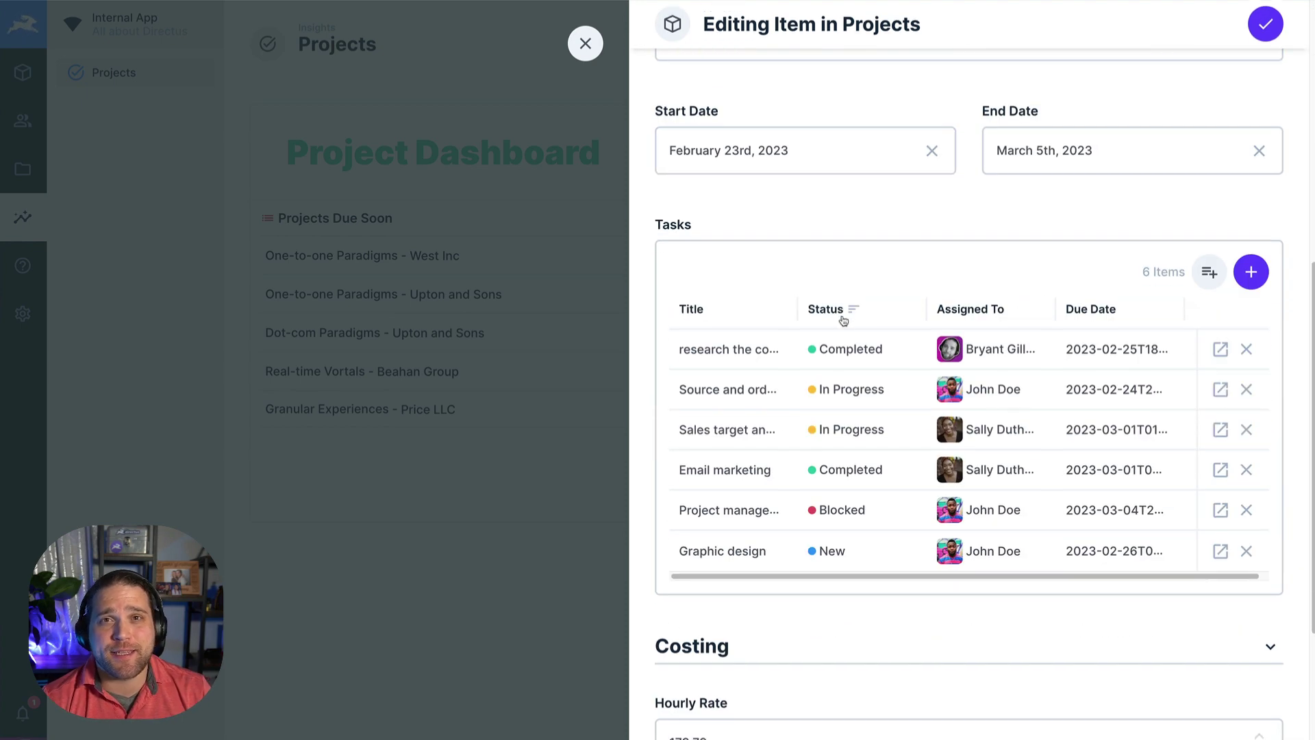
scroll(843, 321, "down", 5)
scroll(812, 268, "up", 3)
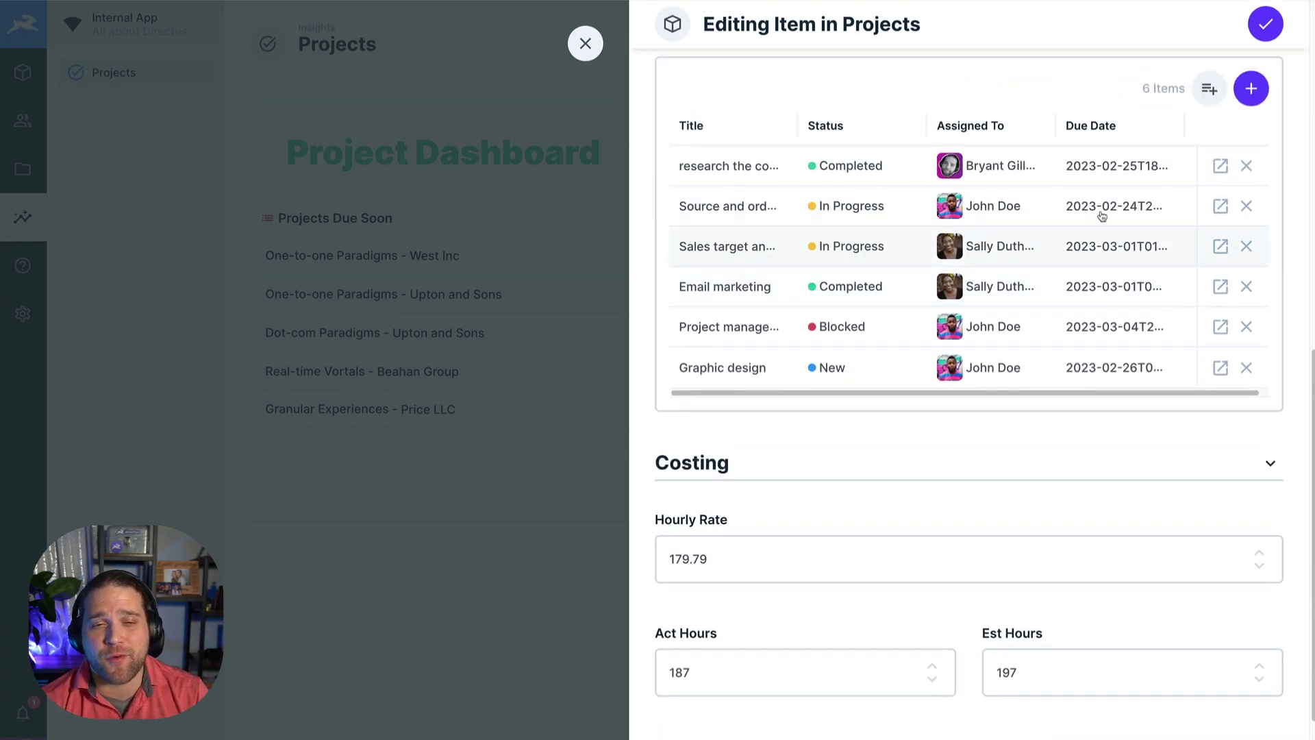
left_click(1265, 24)
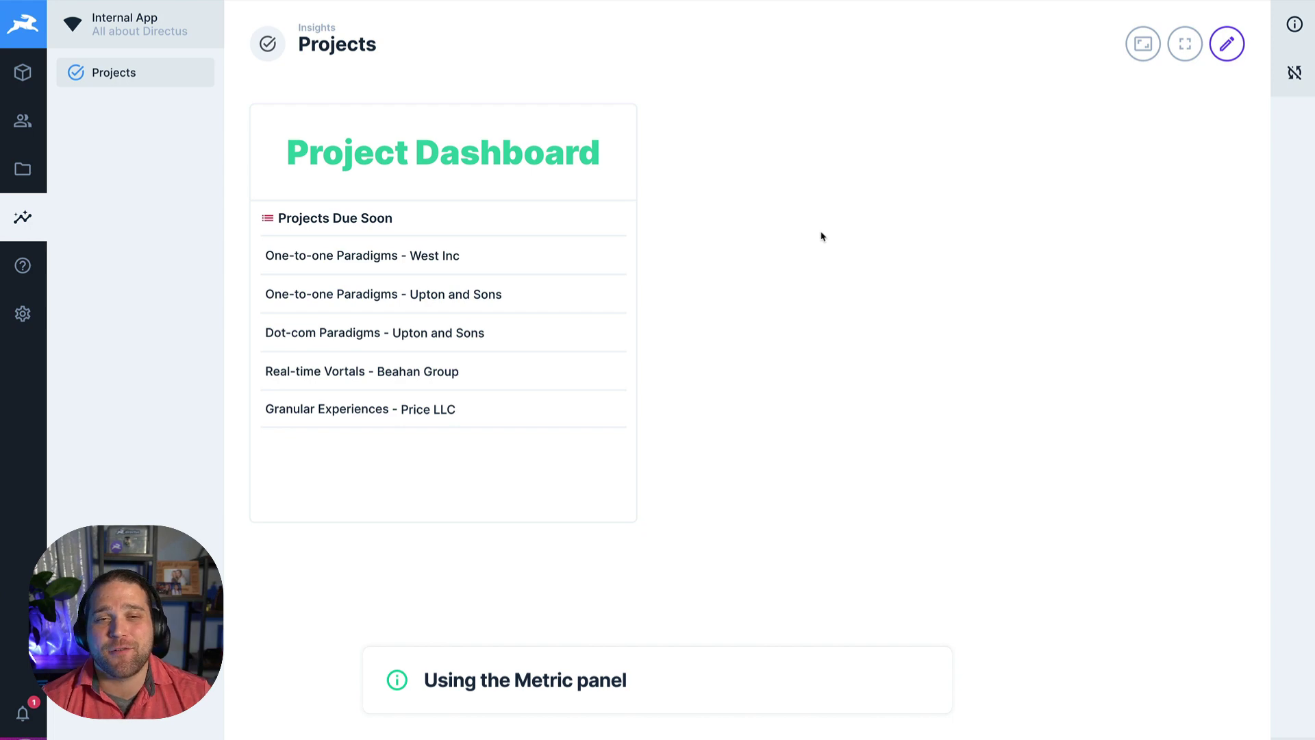
Step: Add a Metric panel on Projects using Count of the ID field
left_click(1226, 44)
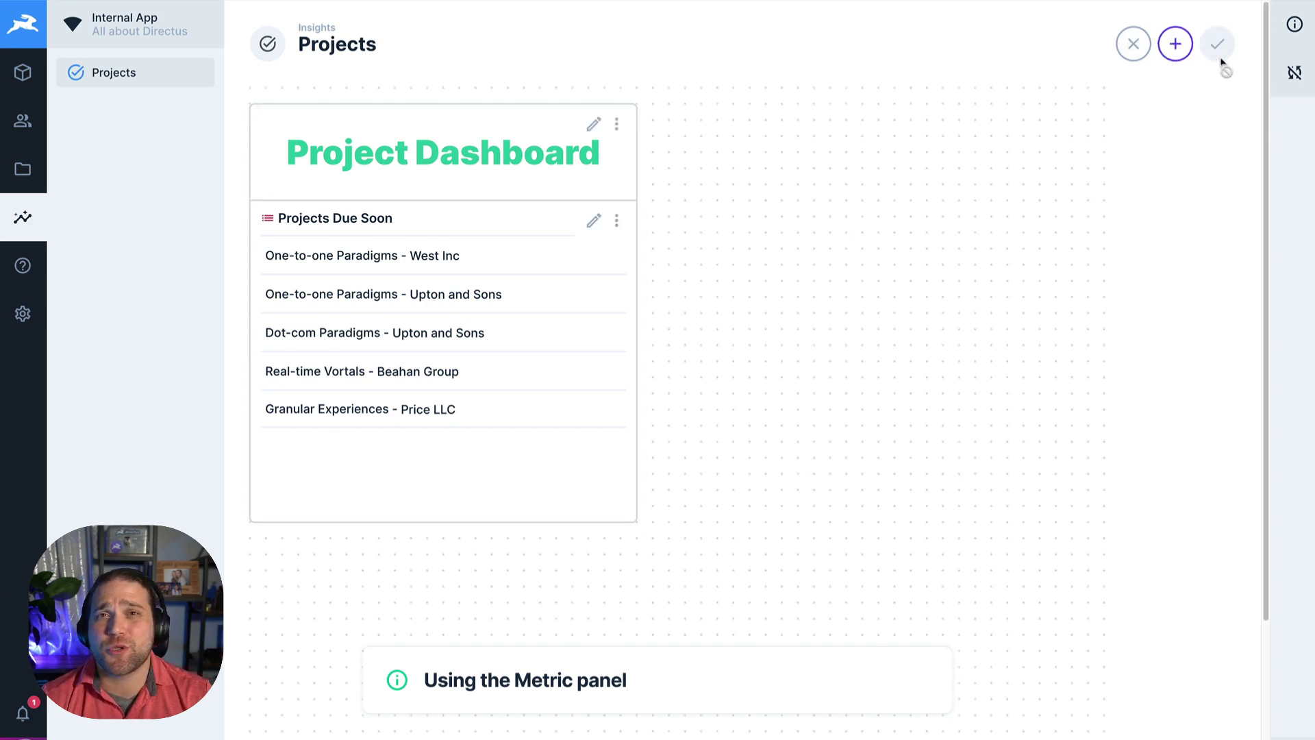
left_click(1178, 43)
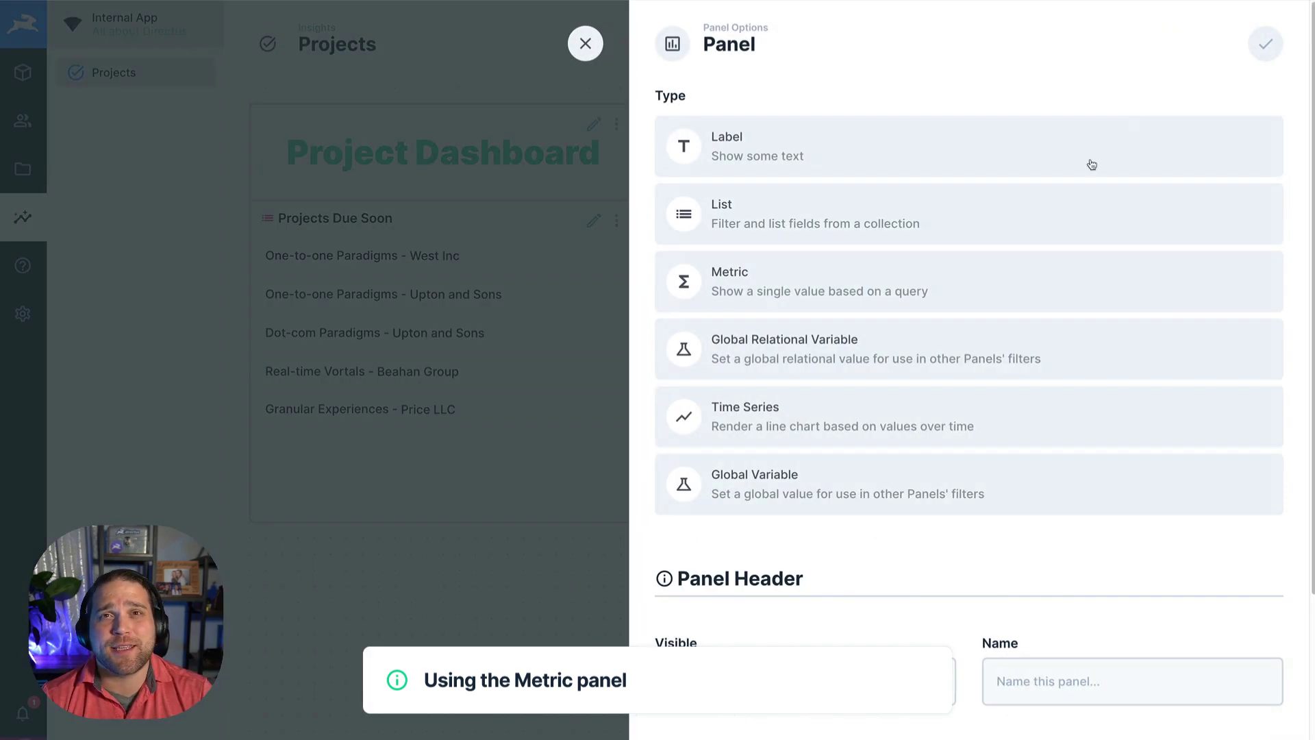
left_click(792, 286)
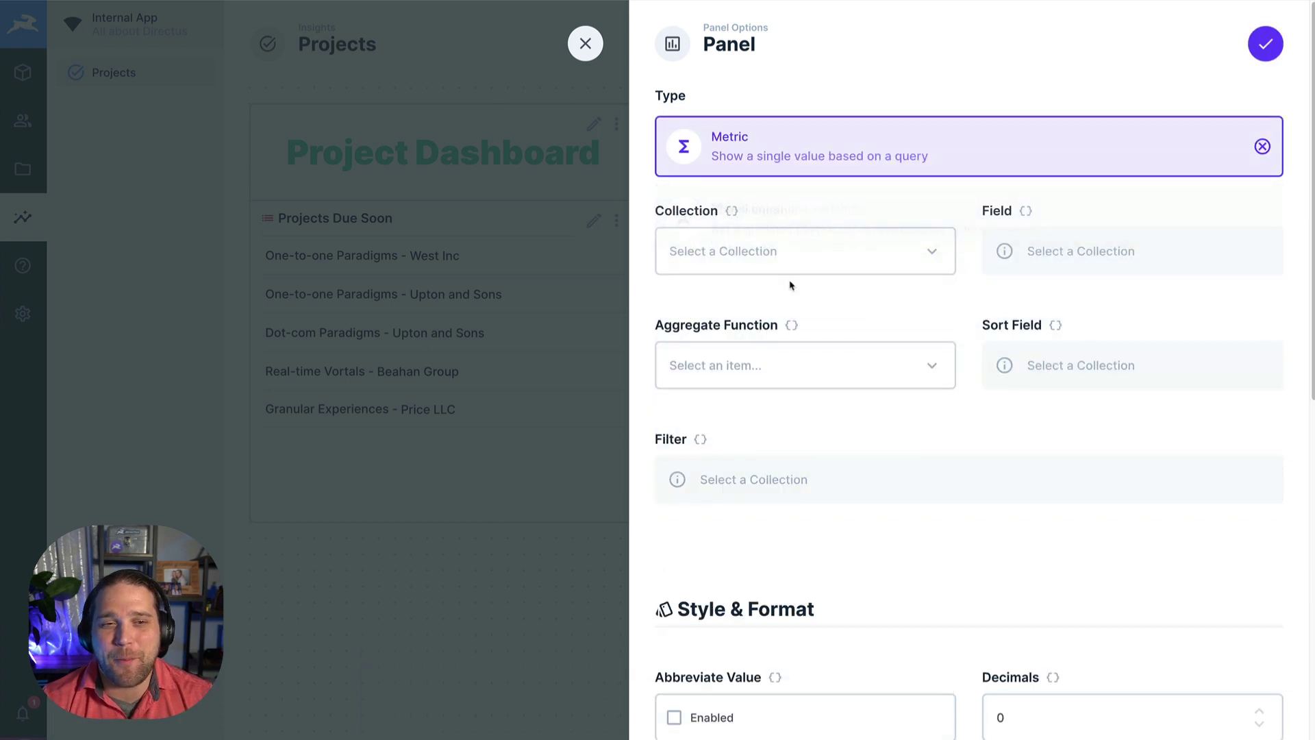
left_click(771, 250)
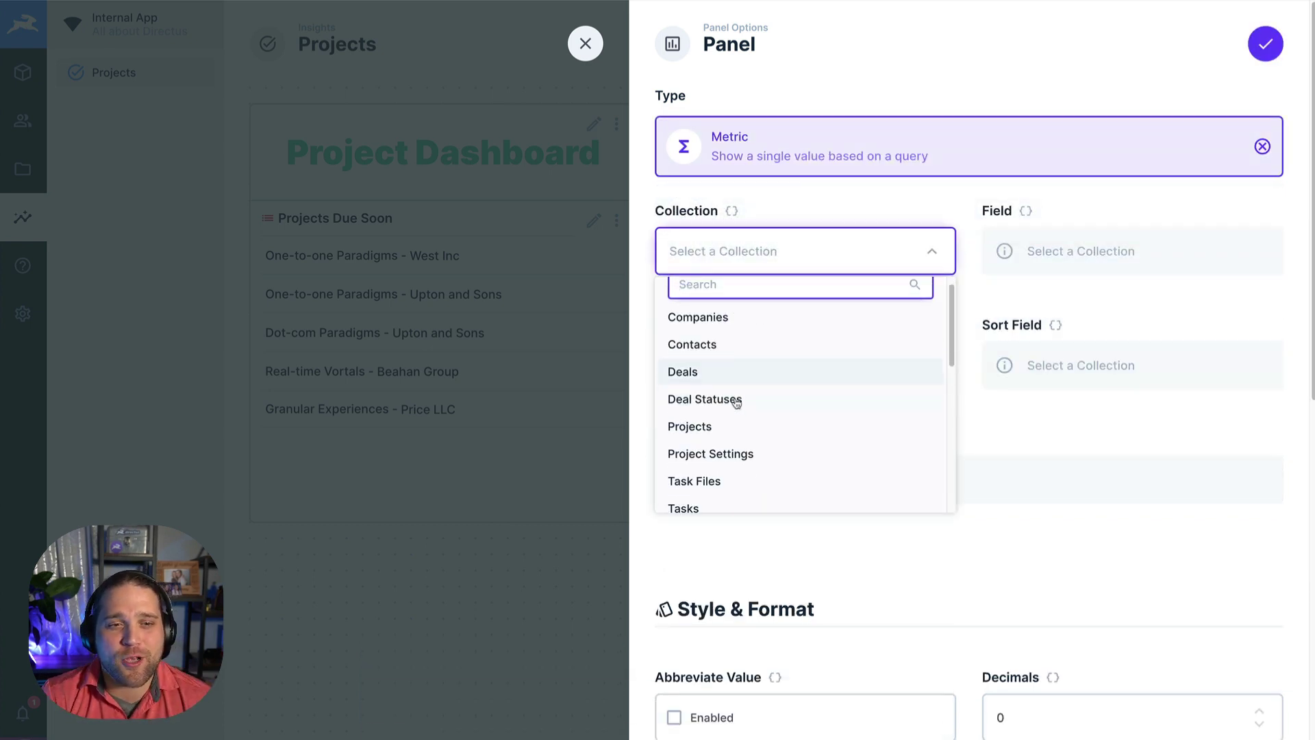
left_click(689, 434)
left_click(1040, 251)
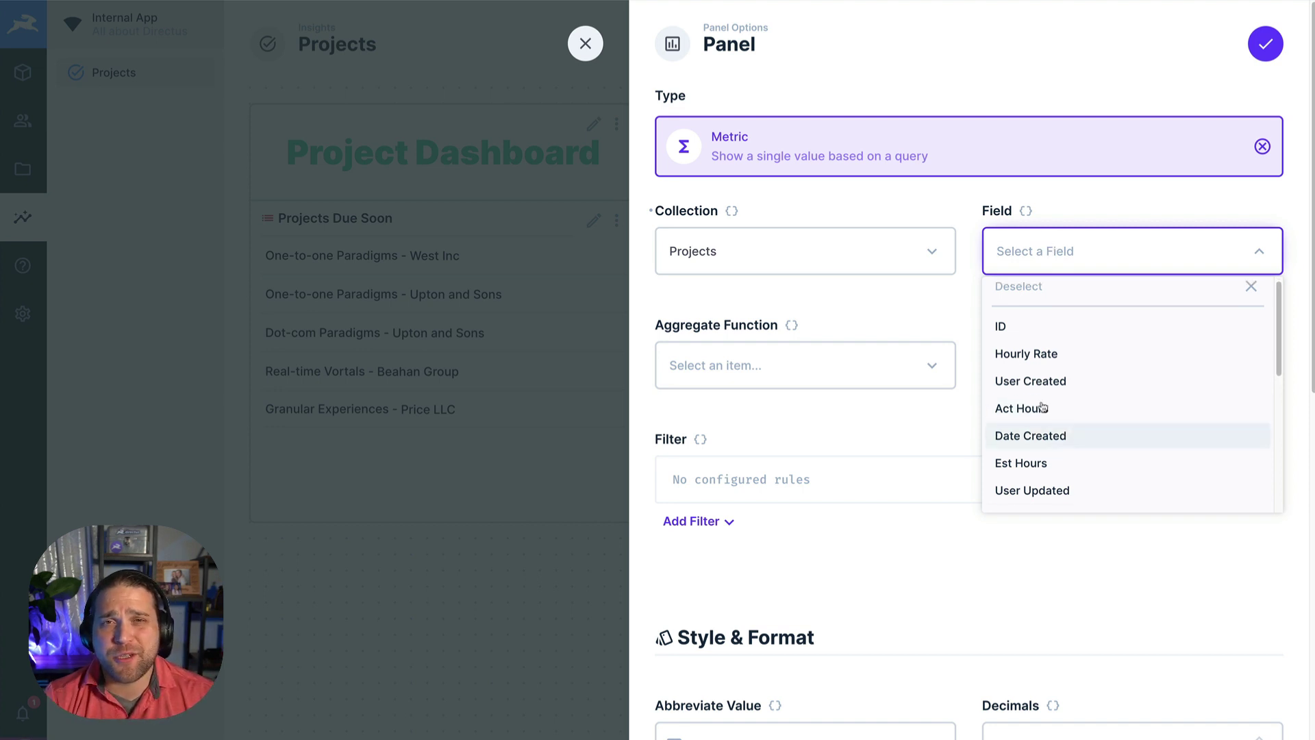
left_click(1001, 334)
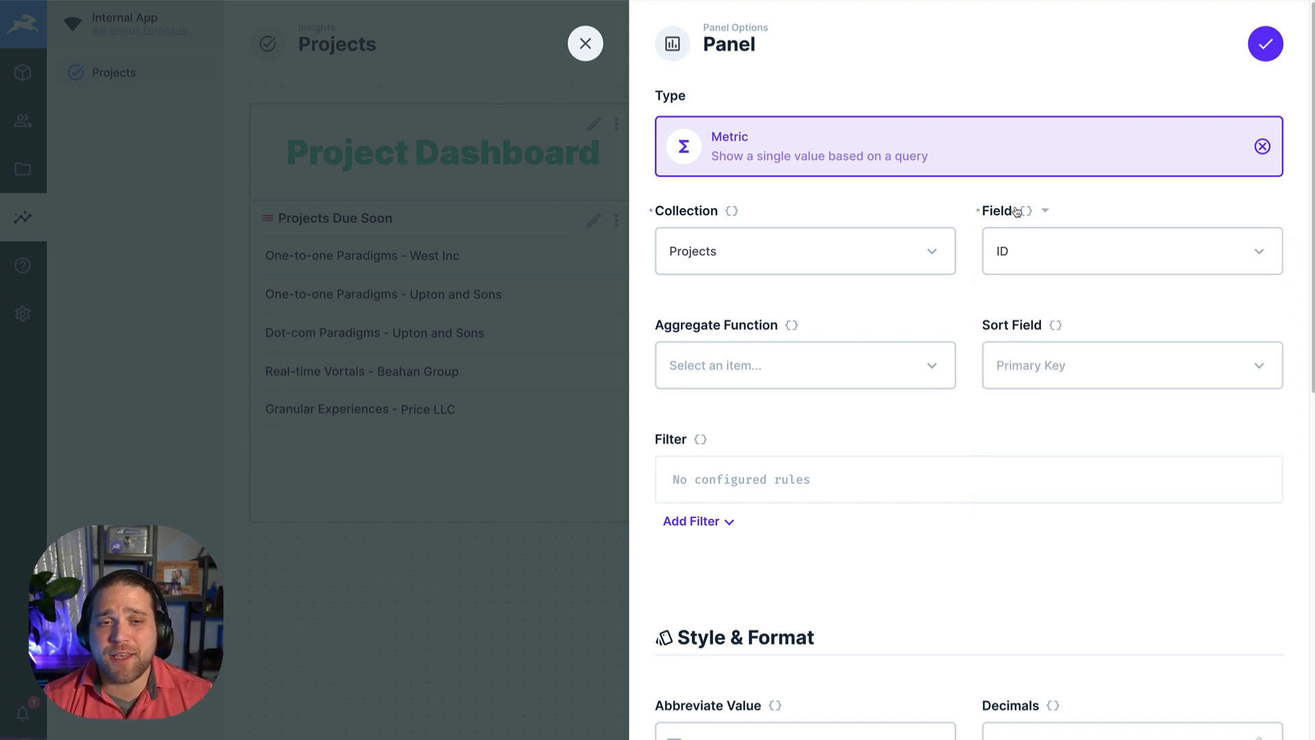
left_click(894, 352)
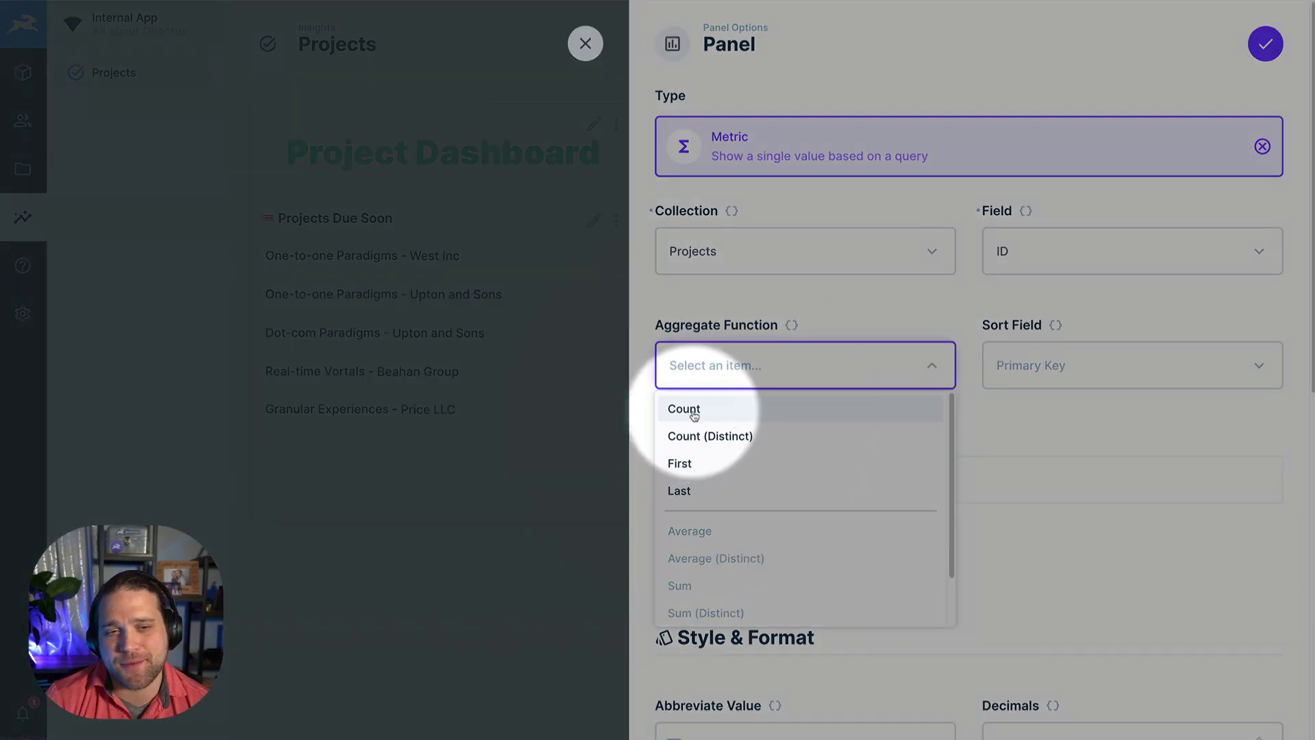
left_click(684, 409)
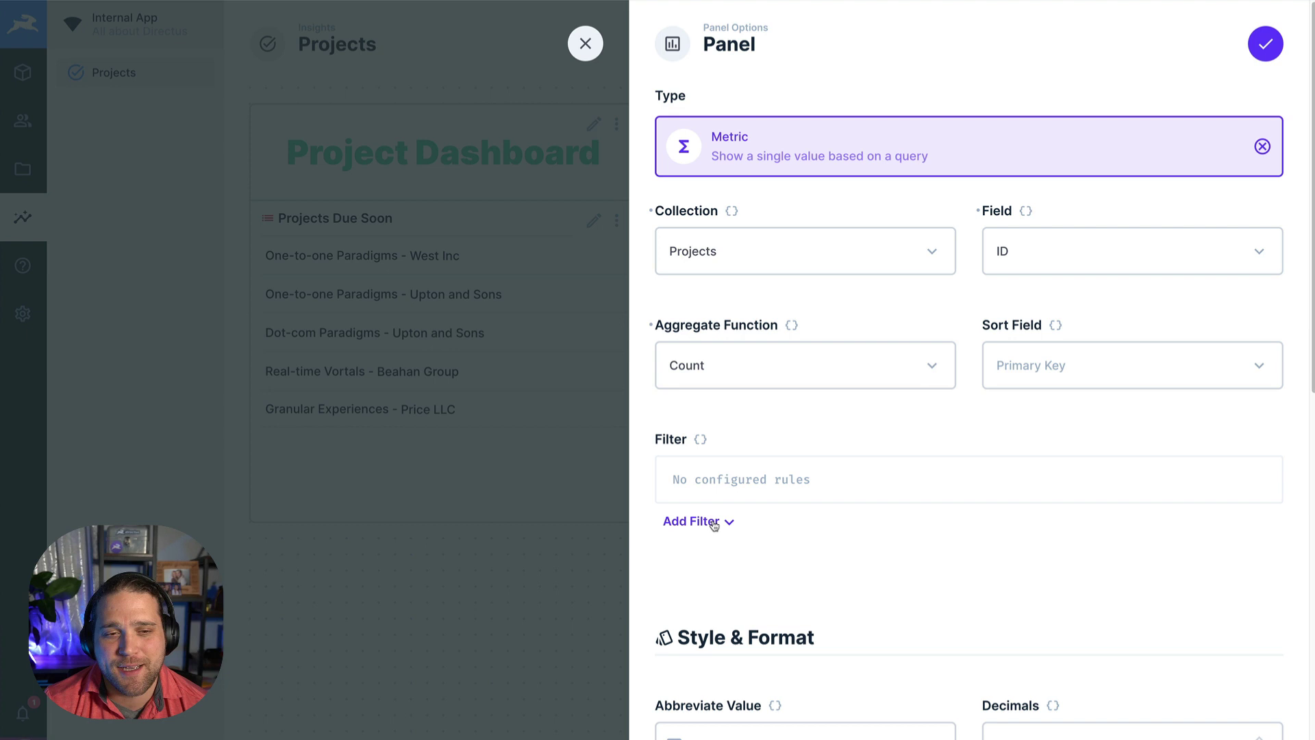
scroll(719, 519, "down", 3)
scroll(713, 504, "up", 3)
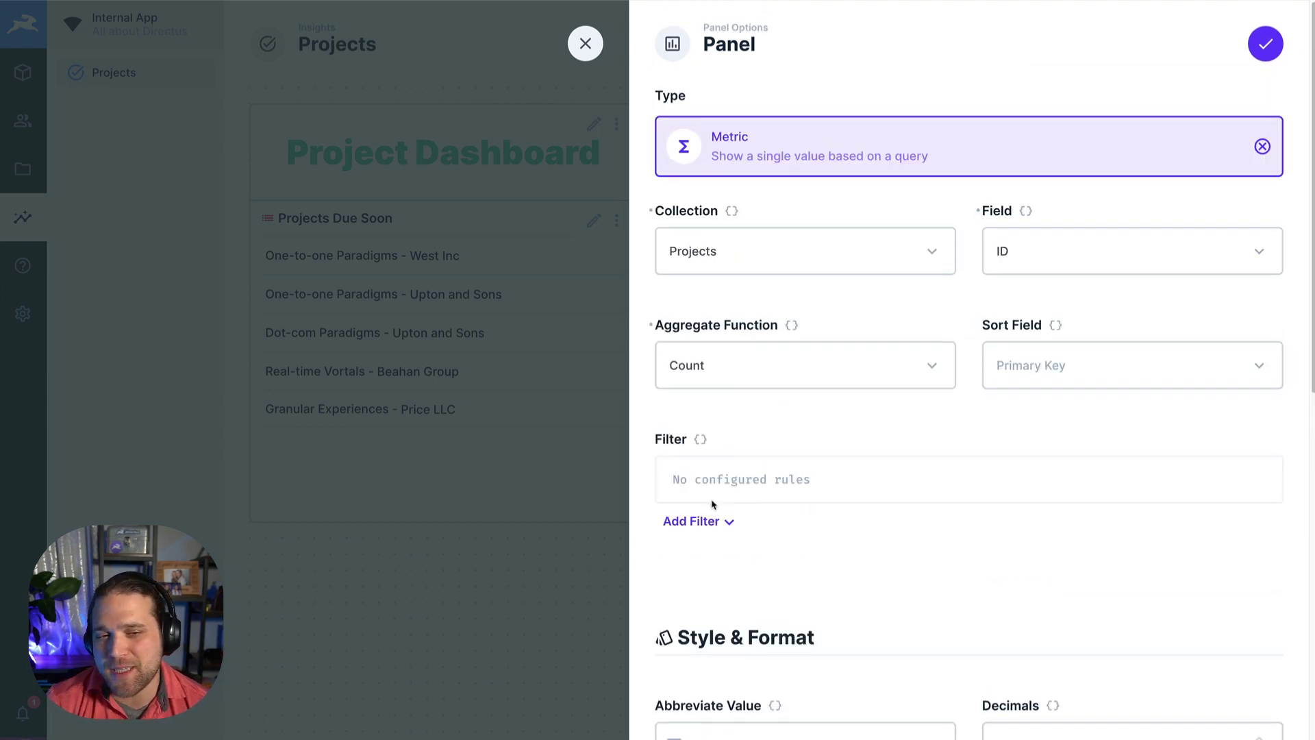
Step: Filter the metric to Status Equals New, placed inside an OR group
left_click(709, 520)
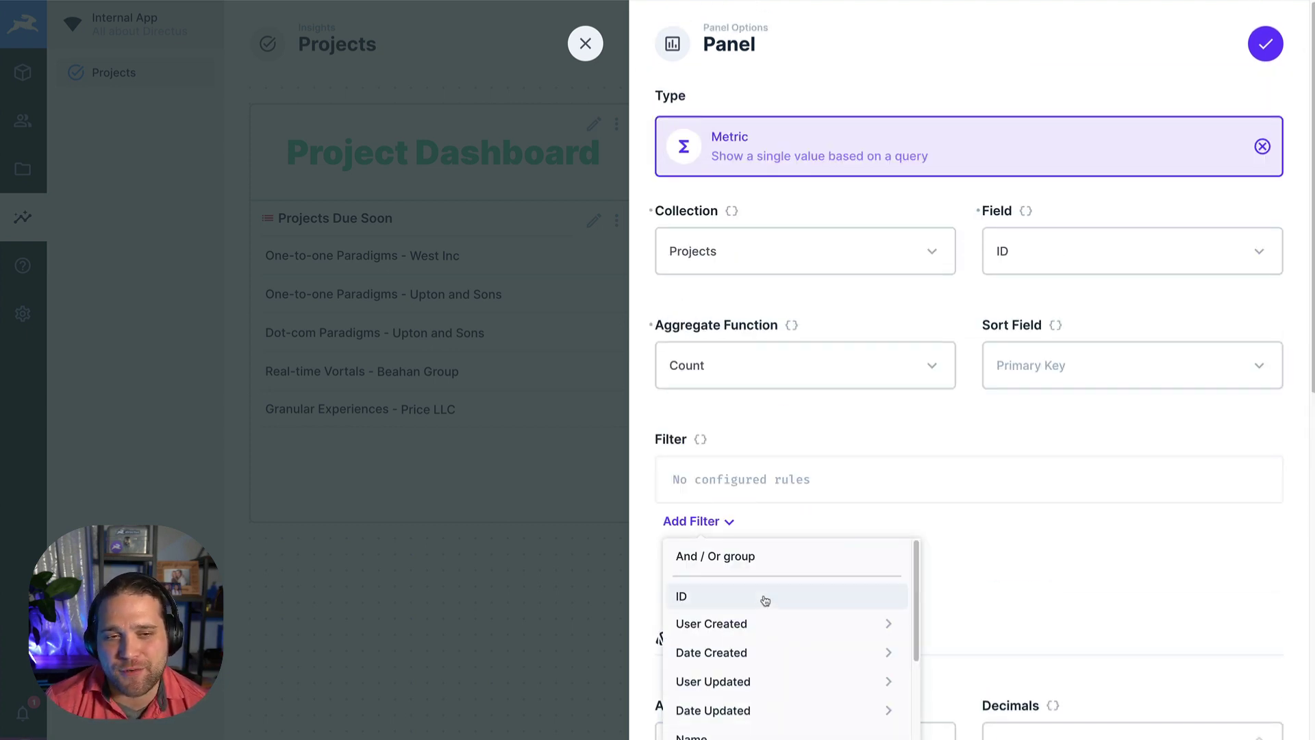
scroll(765, 601, "down", 1)
scroll(950, 508, "down", 3)
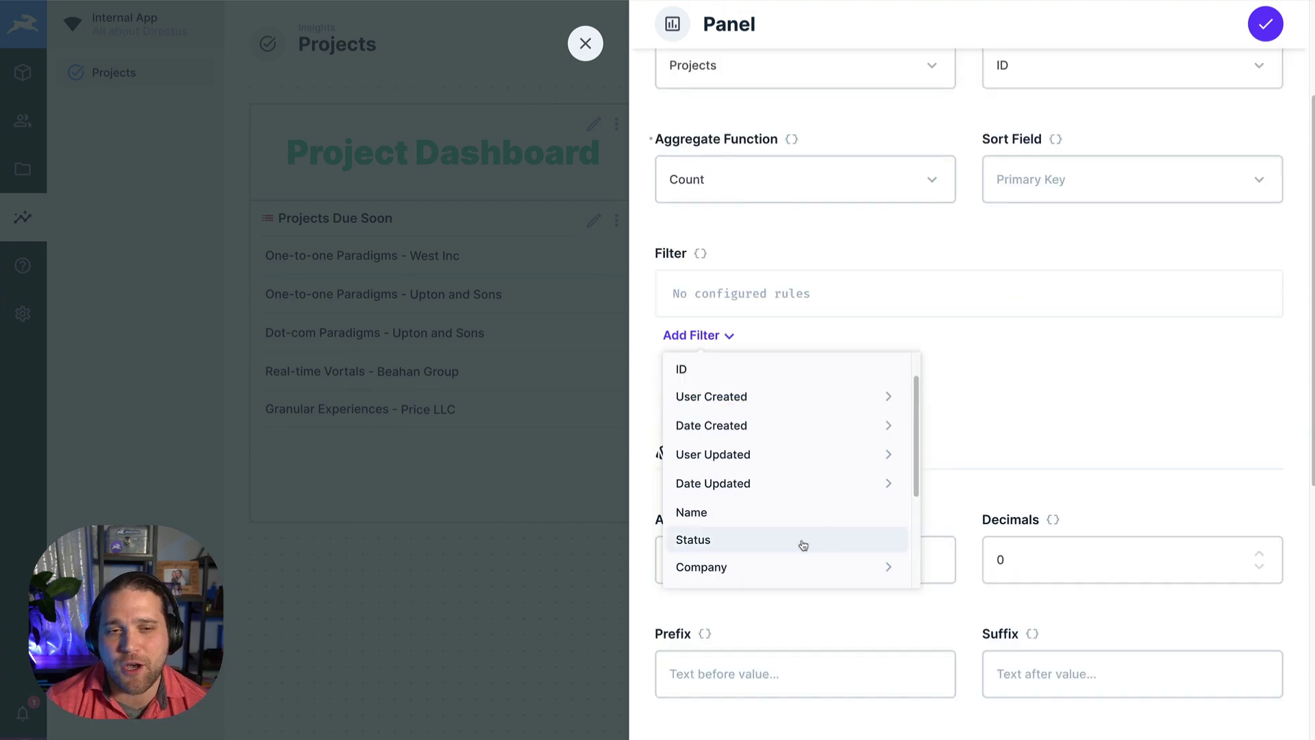
left_click(715, 543)
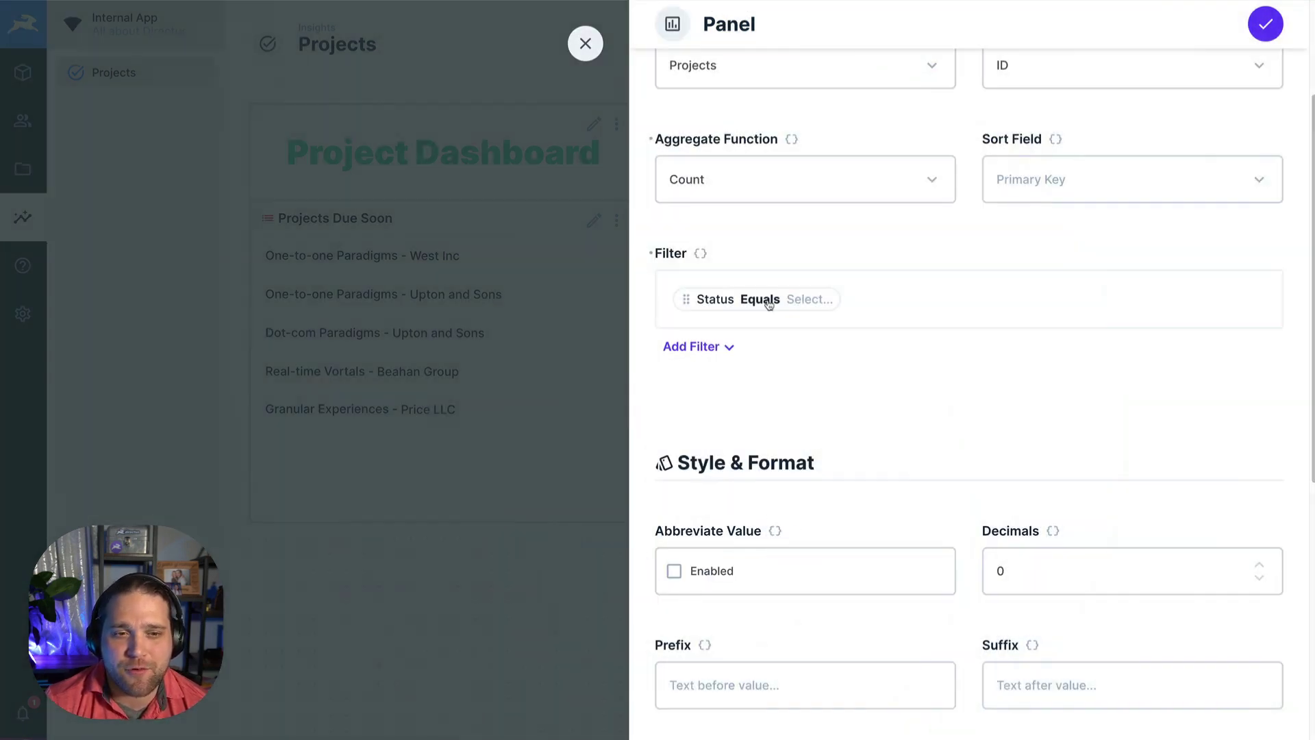
left_click(812, 299)
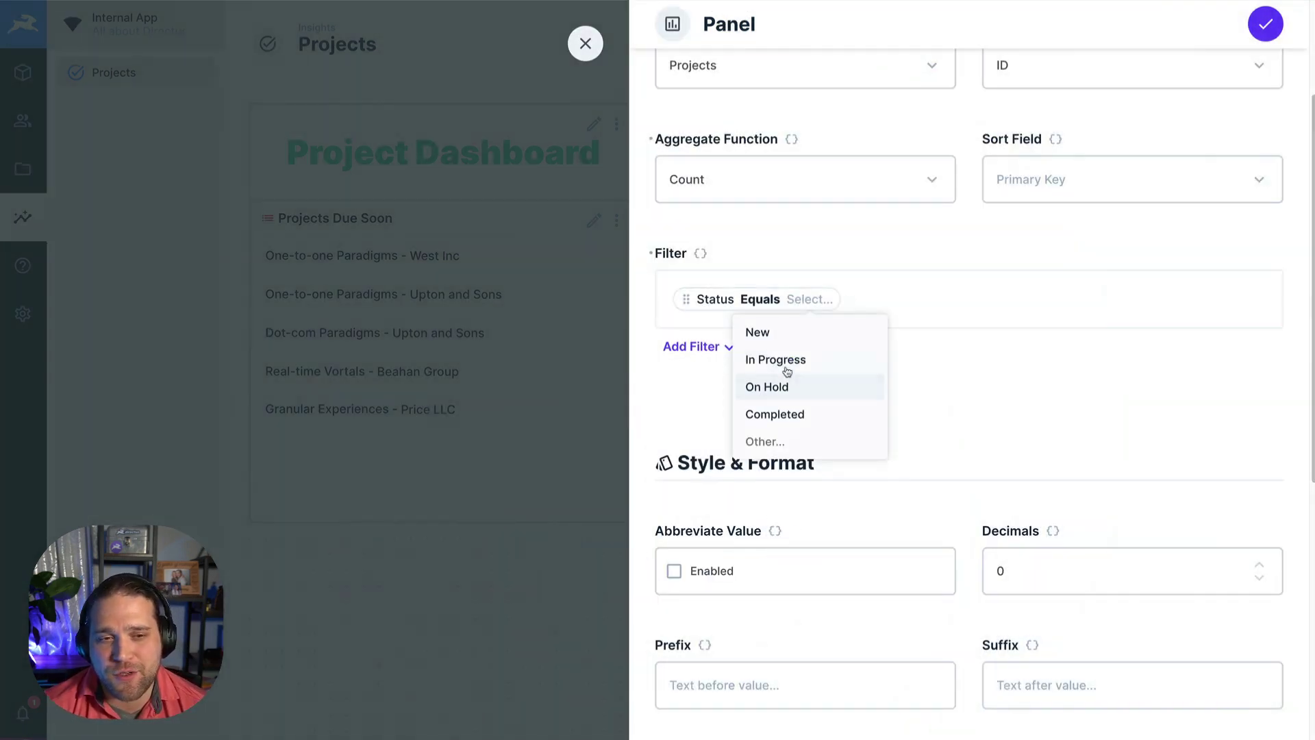
left_click(758, 332)
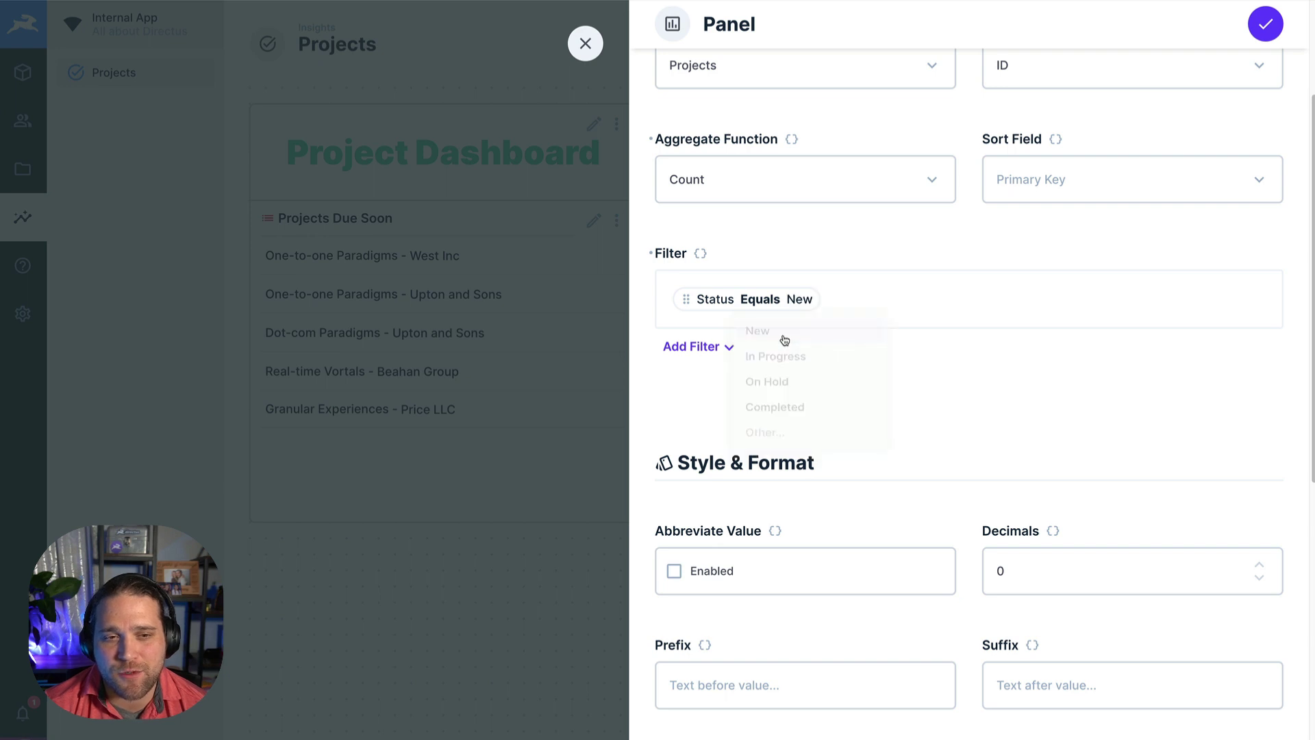
left_click(699, 347)
left_click(709, 381)
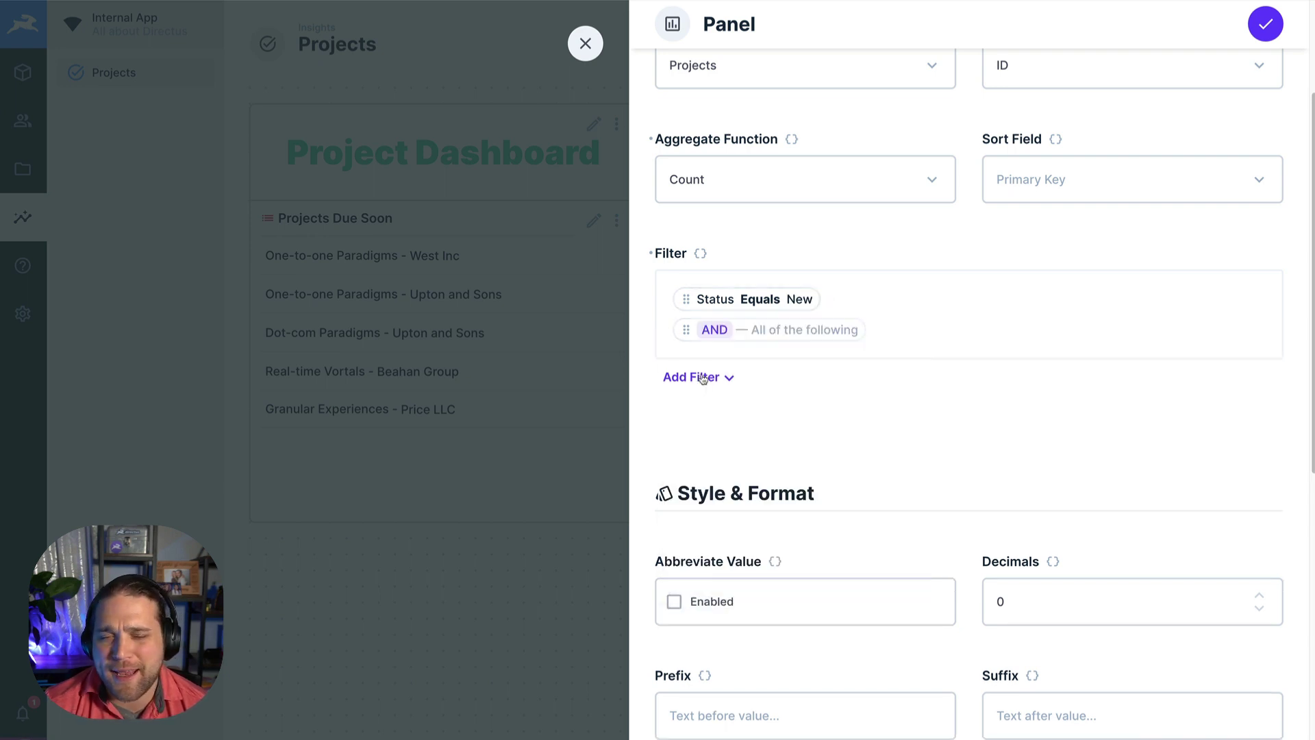
left_click(714, 329)
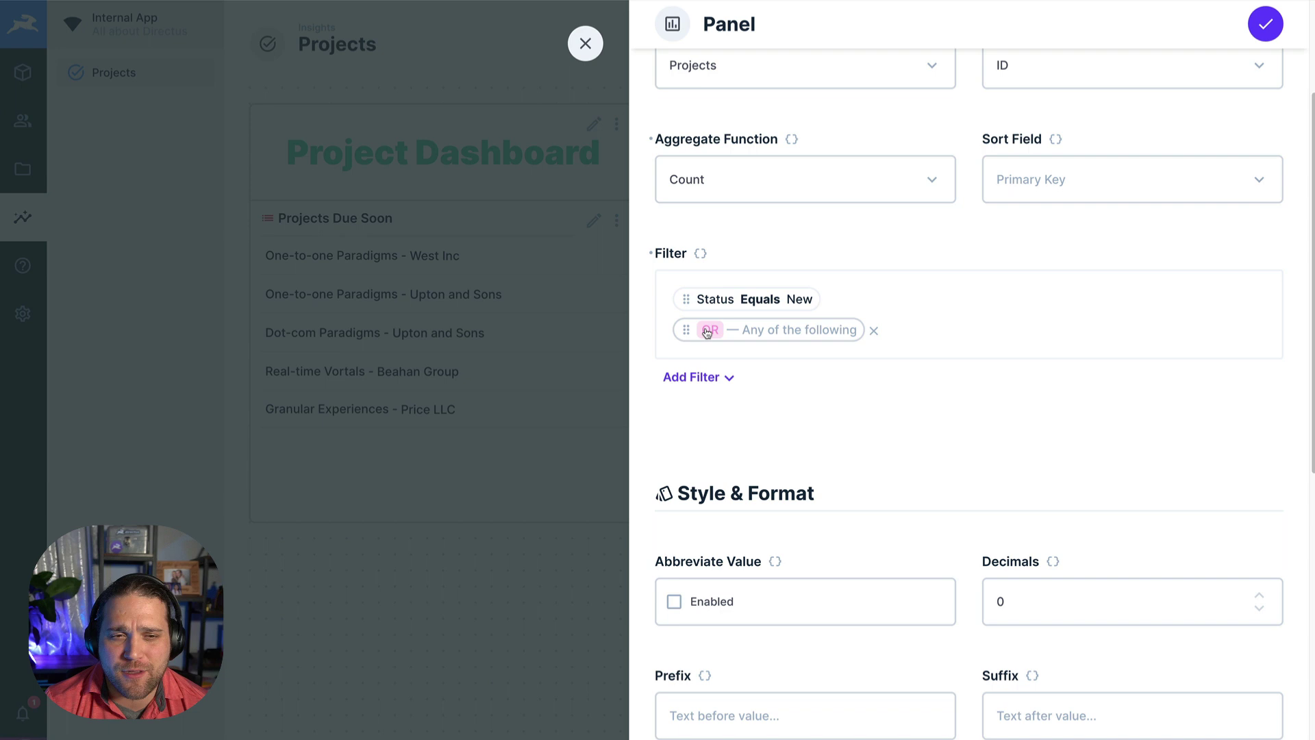
mouse_move(690, 331)
left_mouse_down()
mouse_move(686, 297)
mouse_move(711, 338)
left_mouse_up()
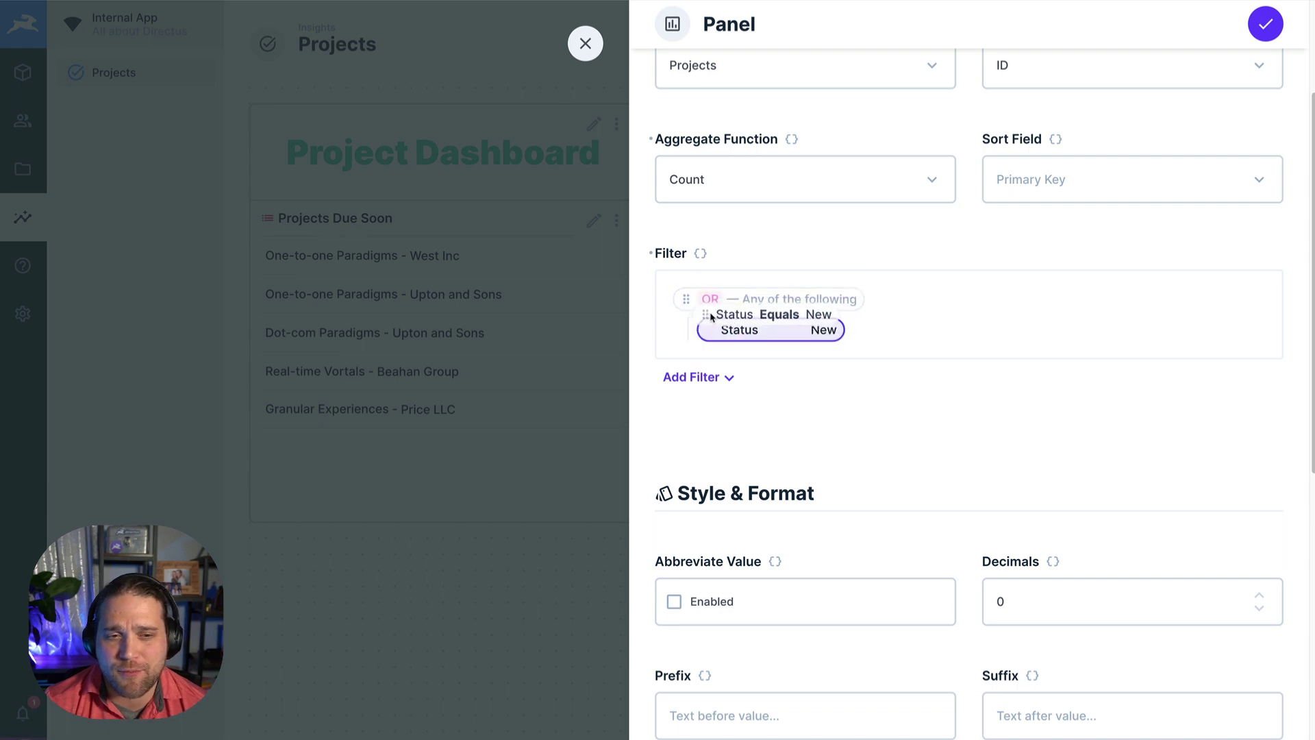
Step: Add a Status Equals In Progress rule to the OR group
left_click(699, 377)
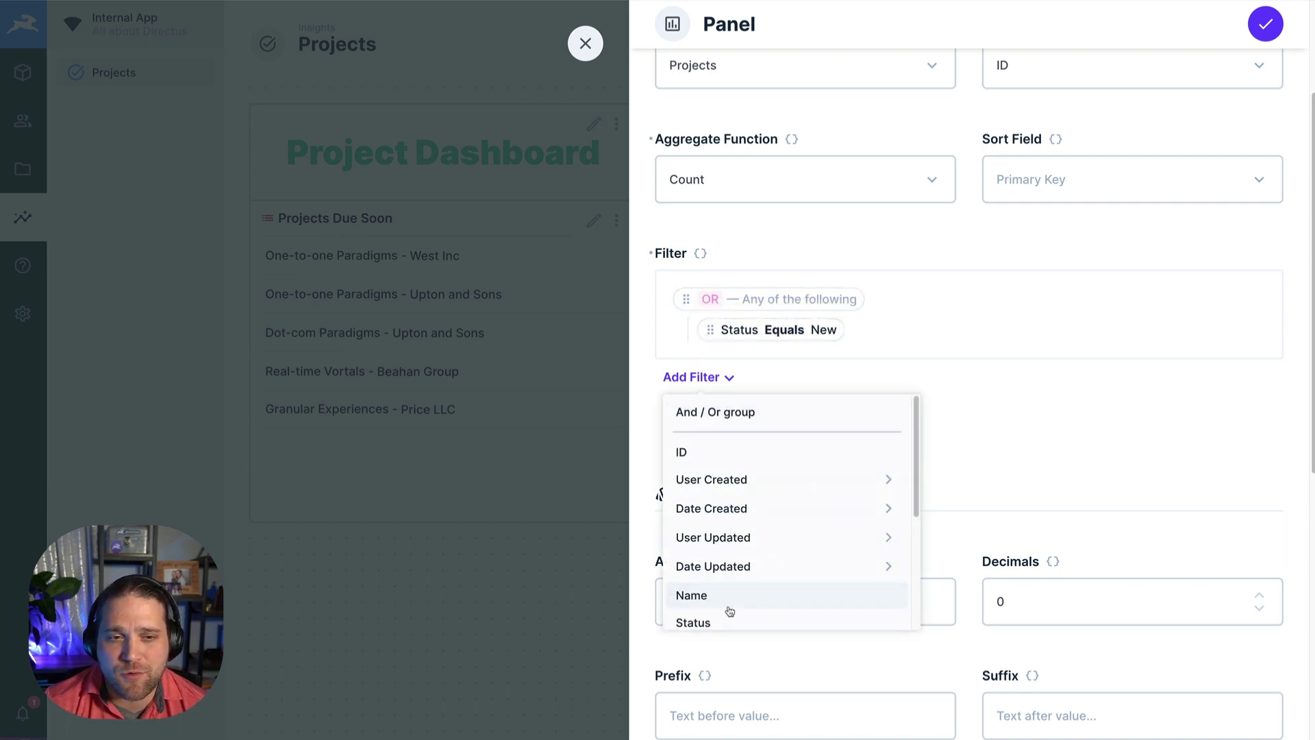
left_click(694, 621)
left_click(808, 361)
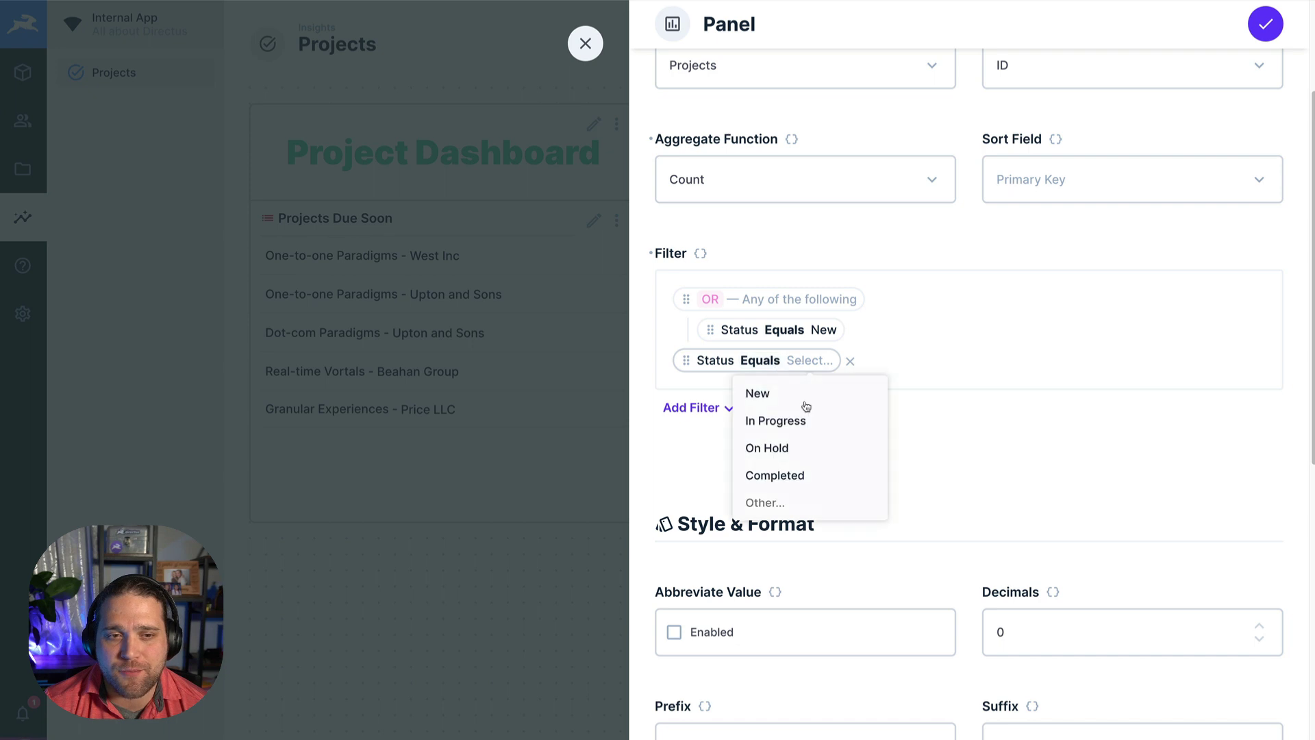
left_click(778, 422)
left_click_drag(687, 361, 719, 355)
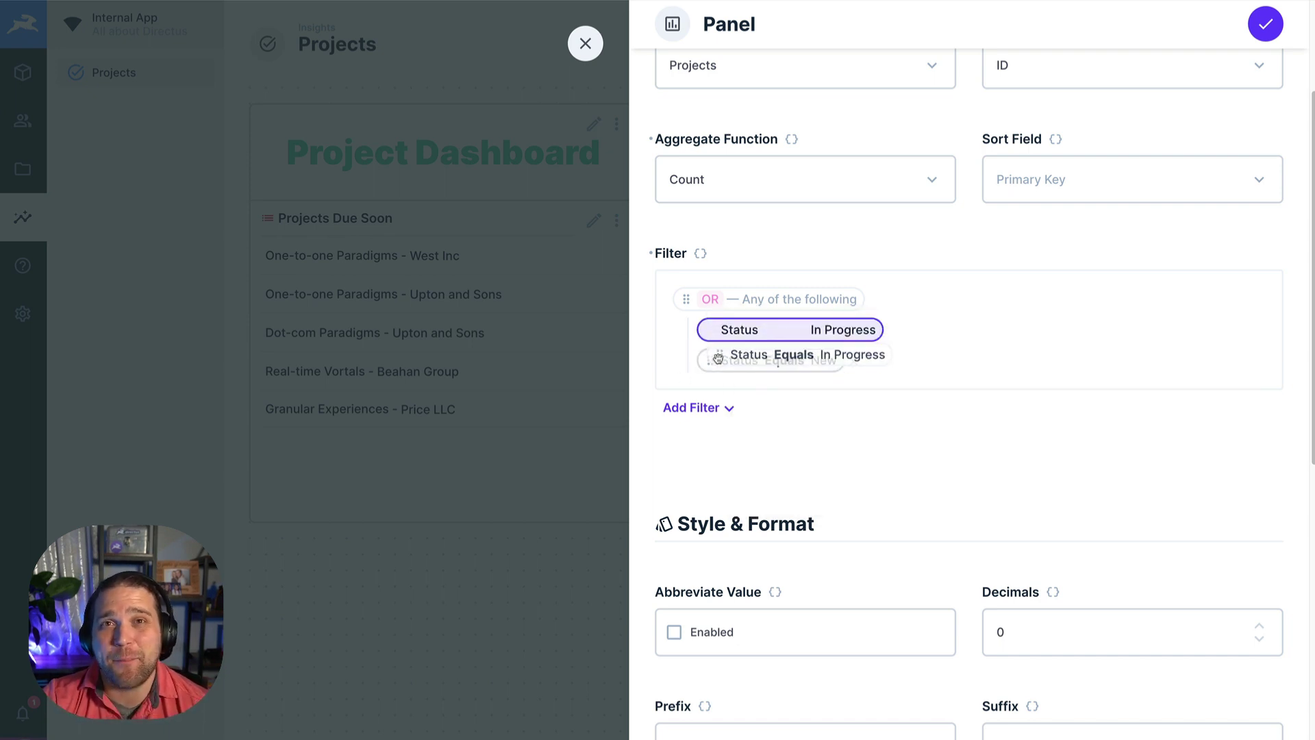
scroll(1099, 470, "down", 5)
scroll(1098, 471, "down", 1)
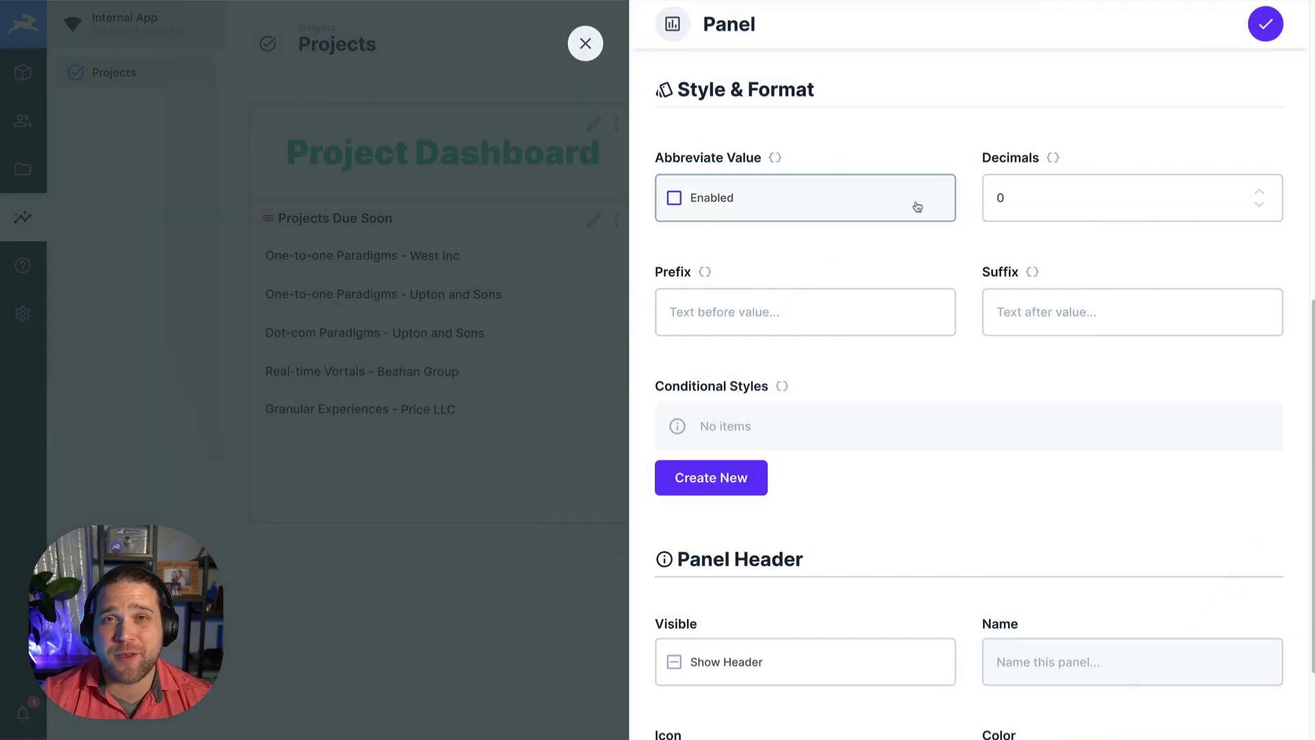
Step: Set the metric's suffix to 'projects'
left_click(1040, 201)
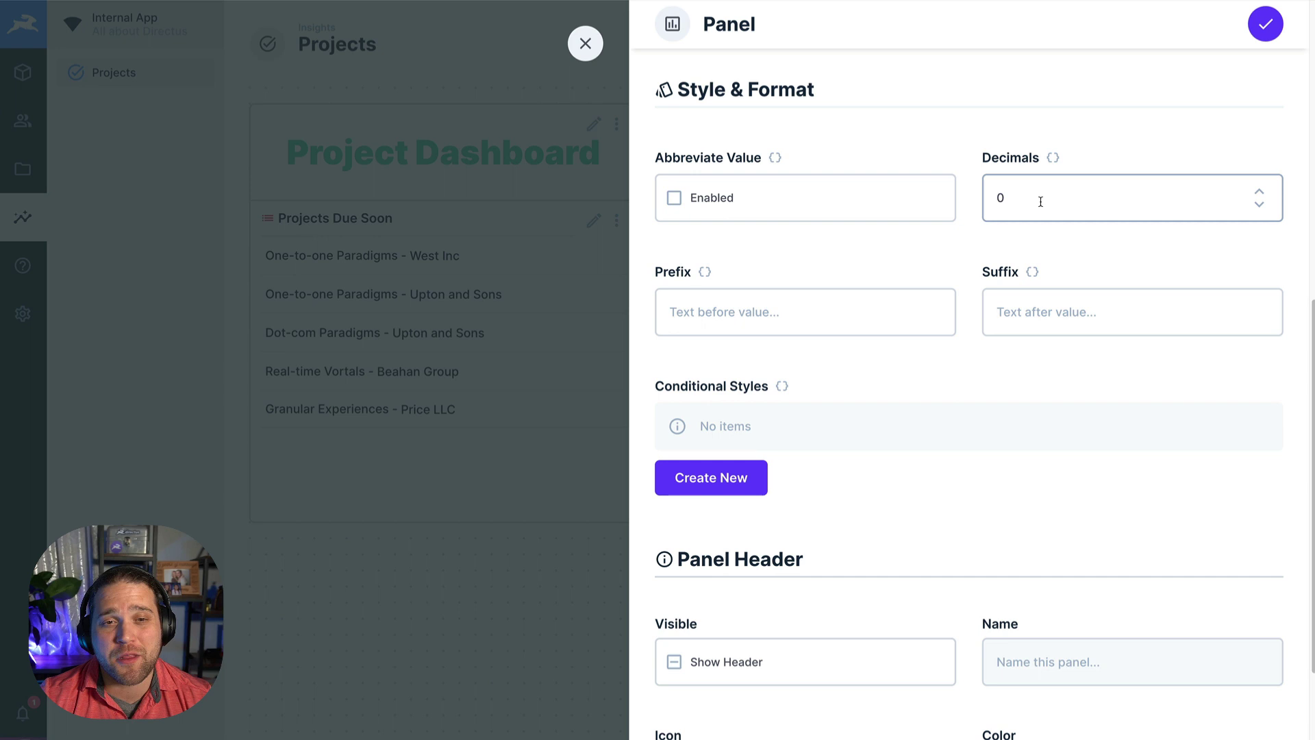
left_click(1069, 312)
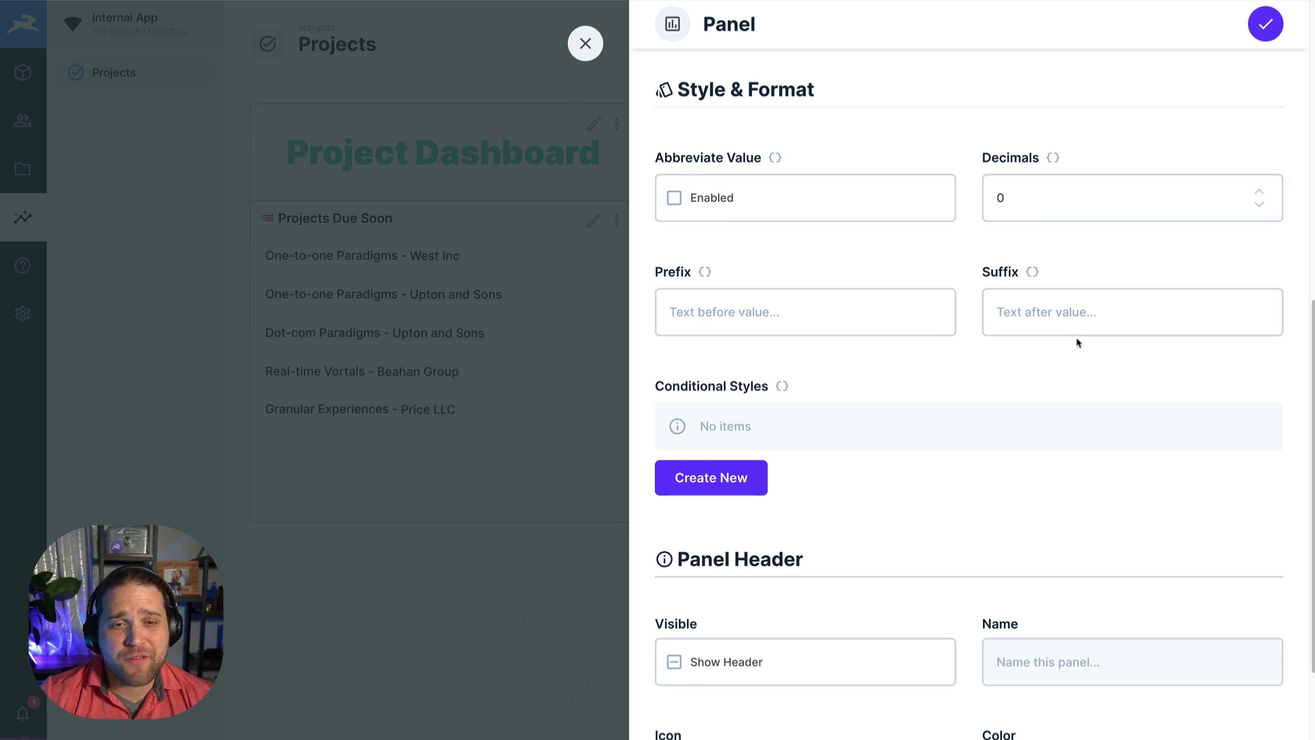
left_click(812, 312)
left_click(1043, 196)
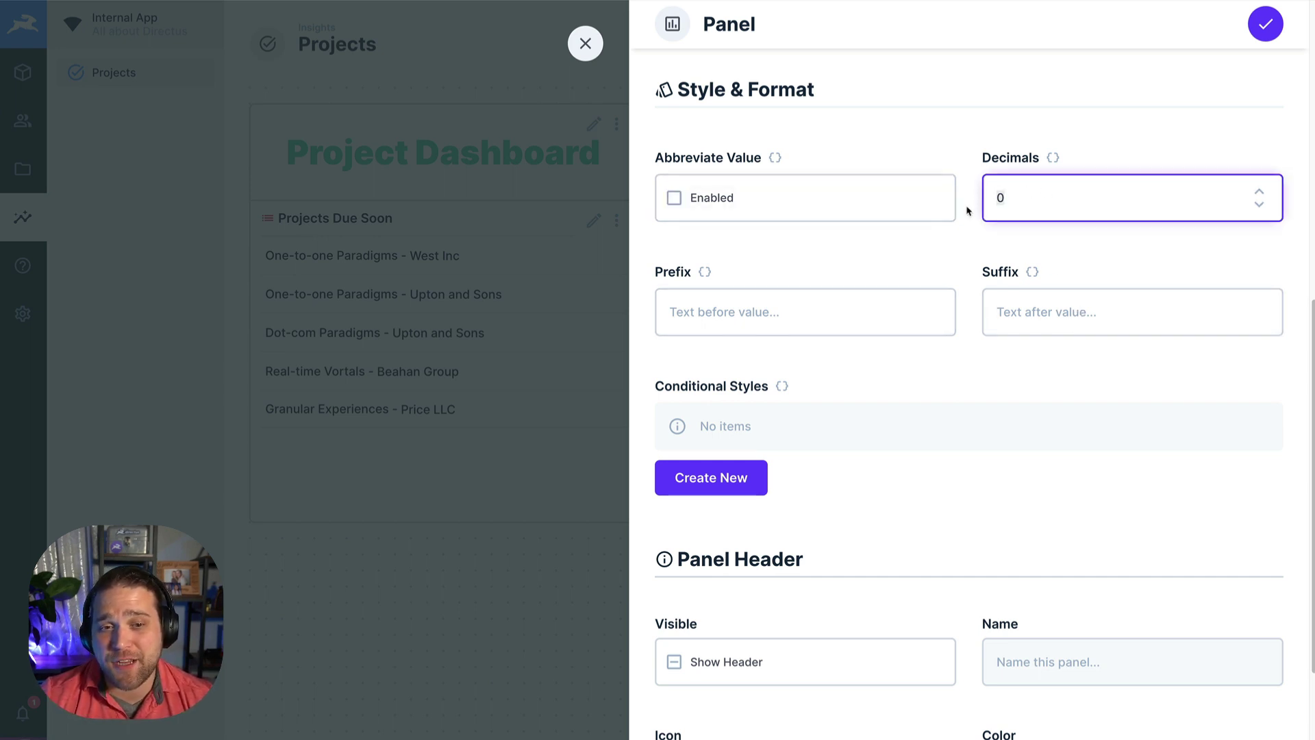
left_click(814, 314)
left_click(1059, 313)
type("projects")
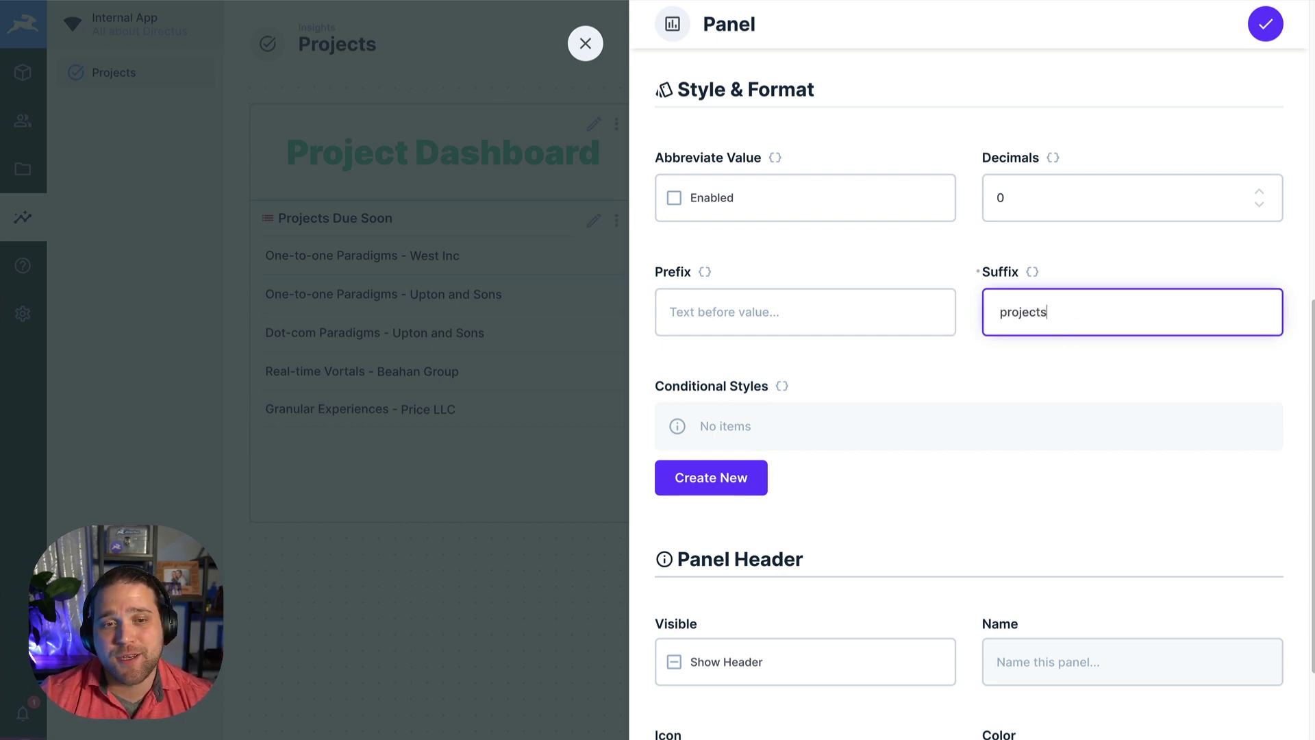
scroll(1066, 340, "down", 3)
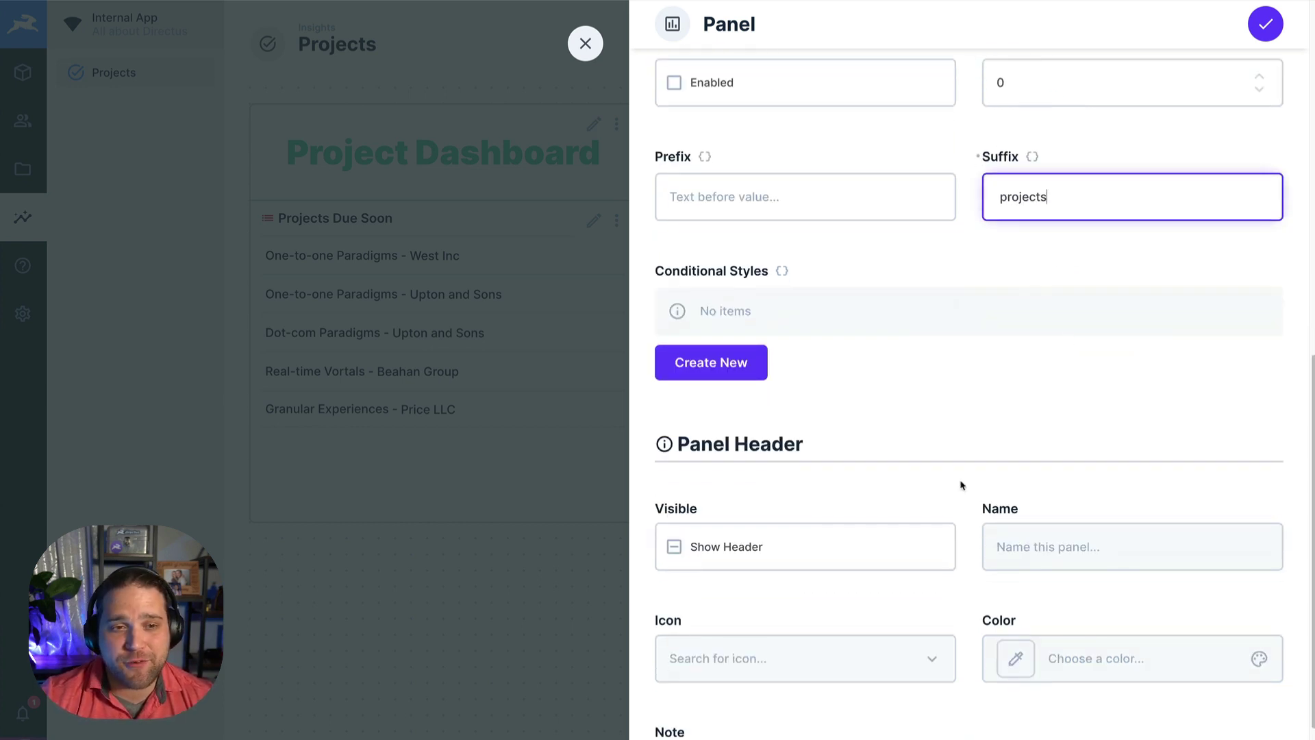
scroll(978, 448, "down", 3)
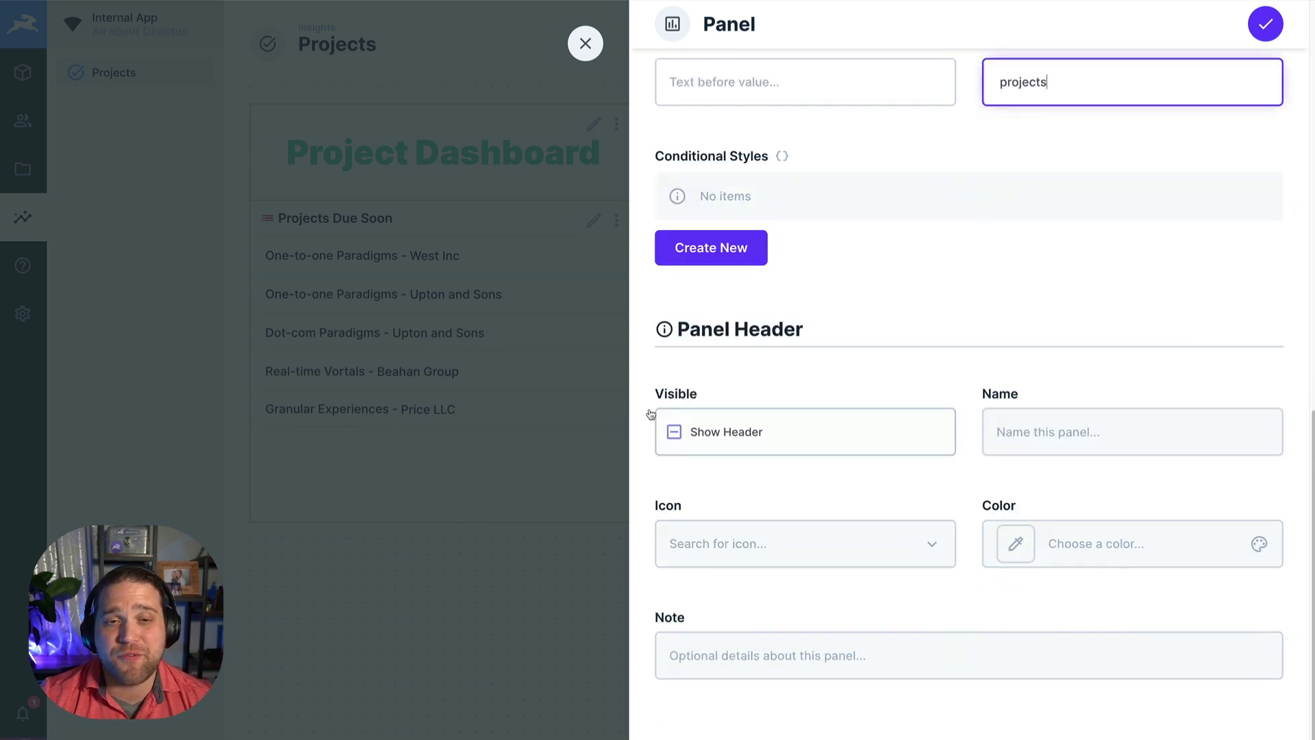
Step: Show an orange 'Open Projects' header with the Playlist Add Check Circle icon, then save the panel
left_click(674, 432)
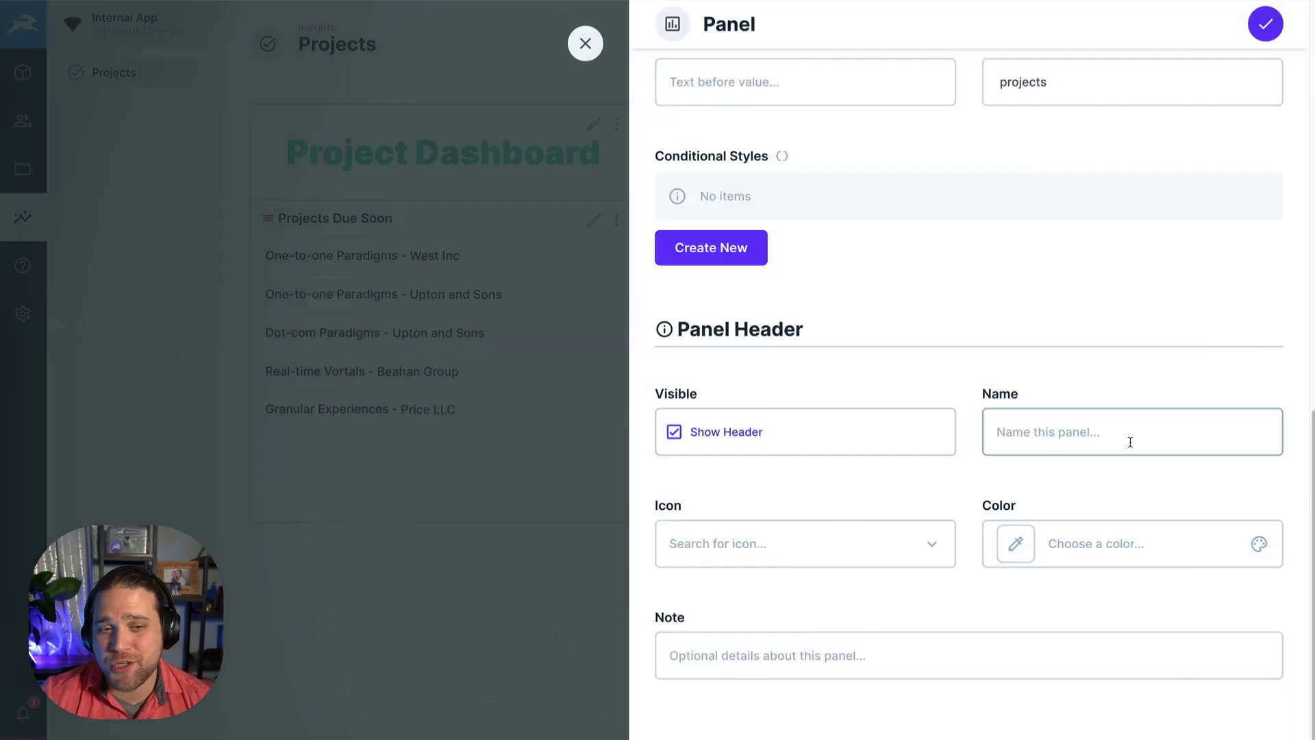
left_click(1130, 437)
type("Open Projects")
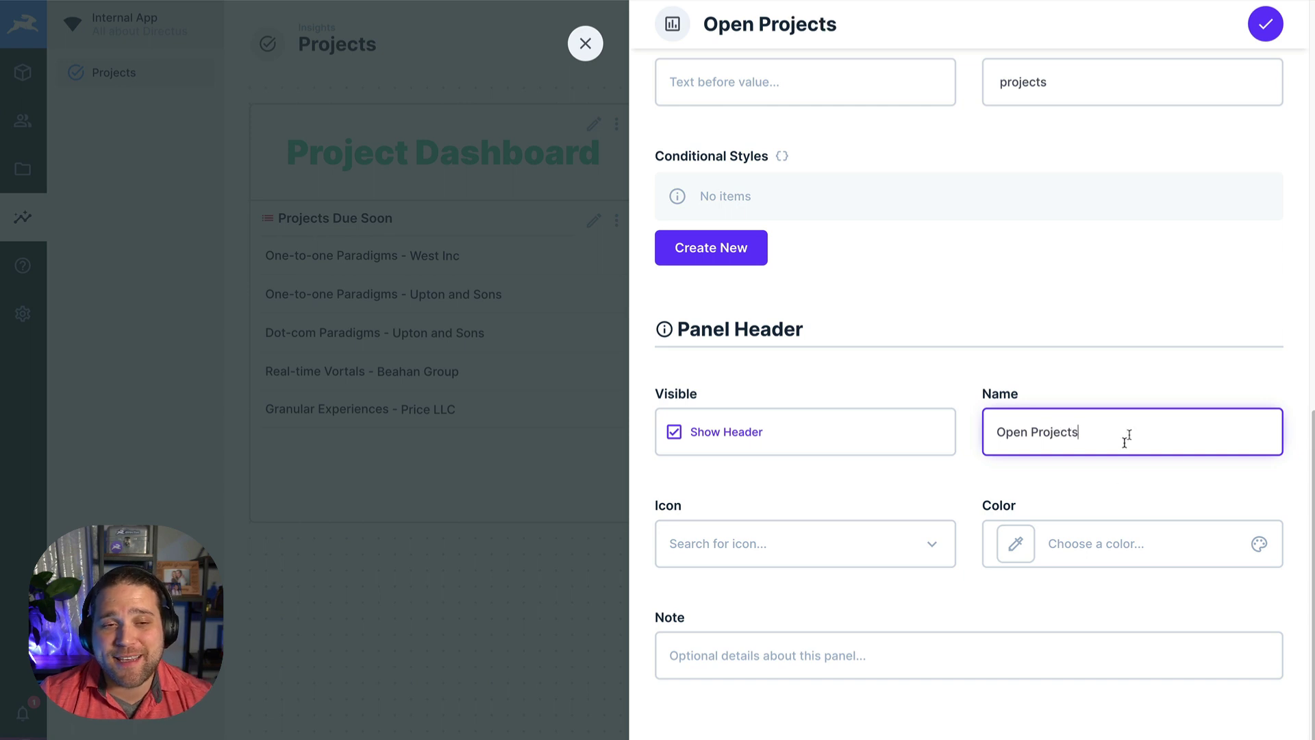
left_click(1115, 544)
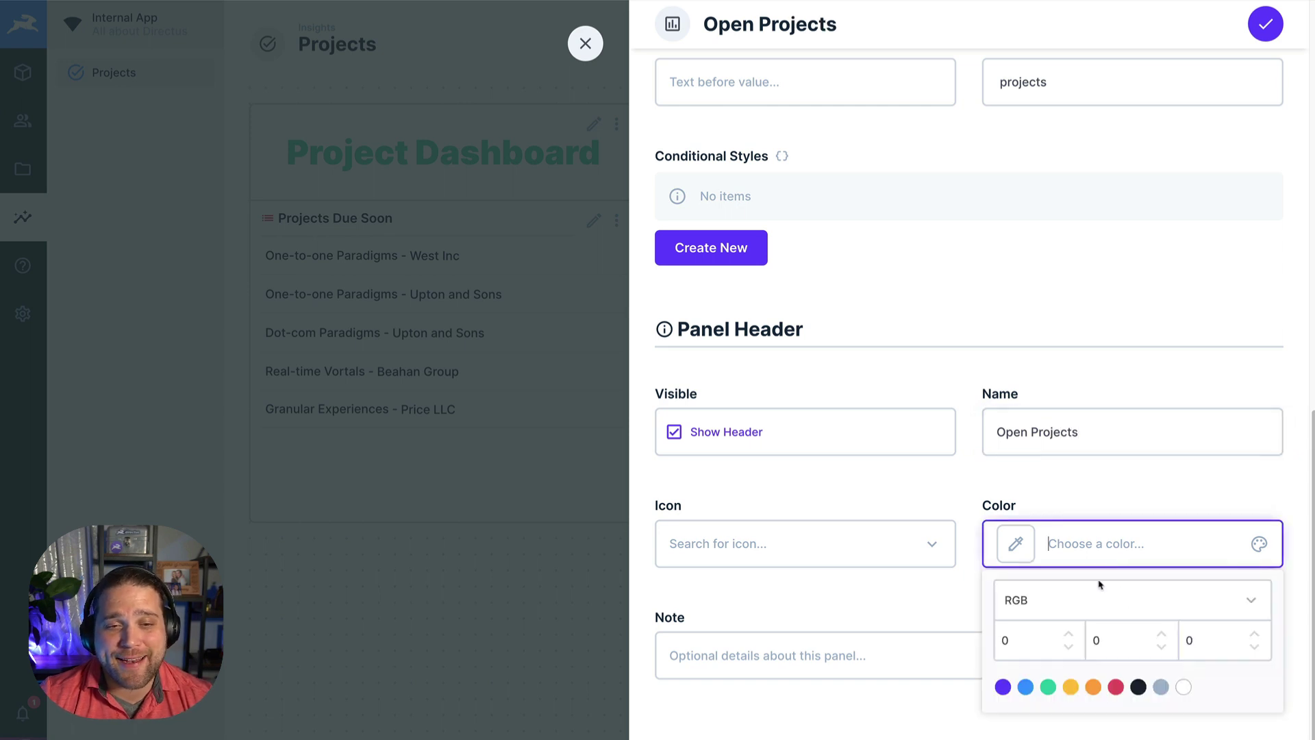
left_click(1070, 687)
left_click(780, 544)
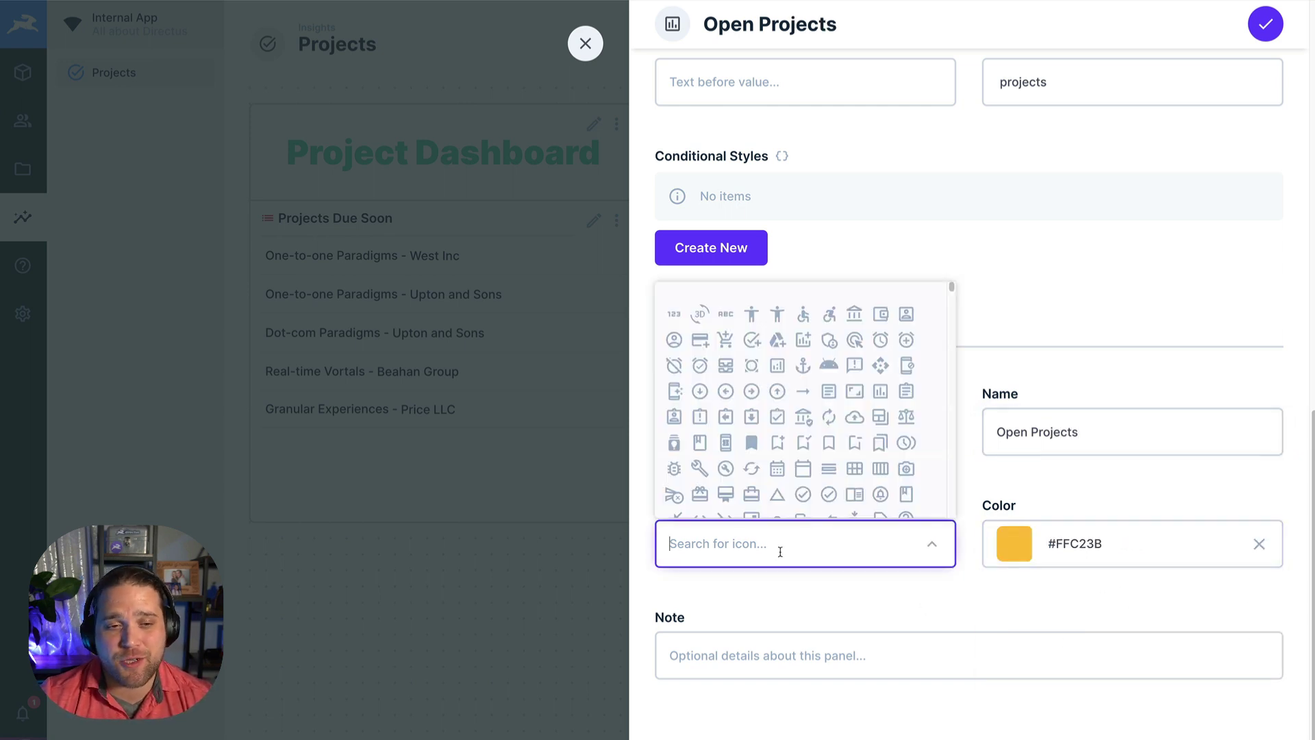
type("circl")
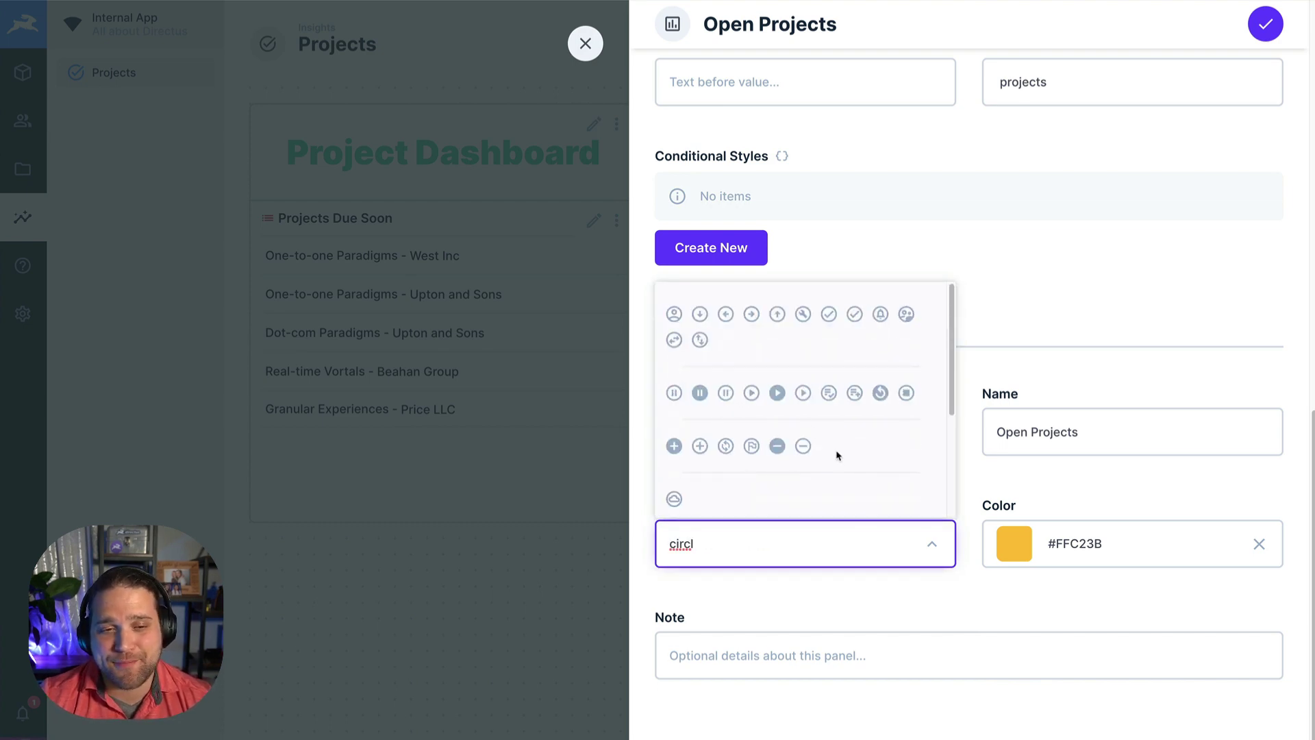
left_click(830, 393)
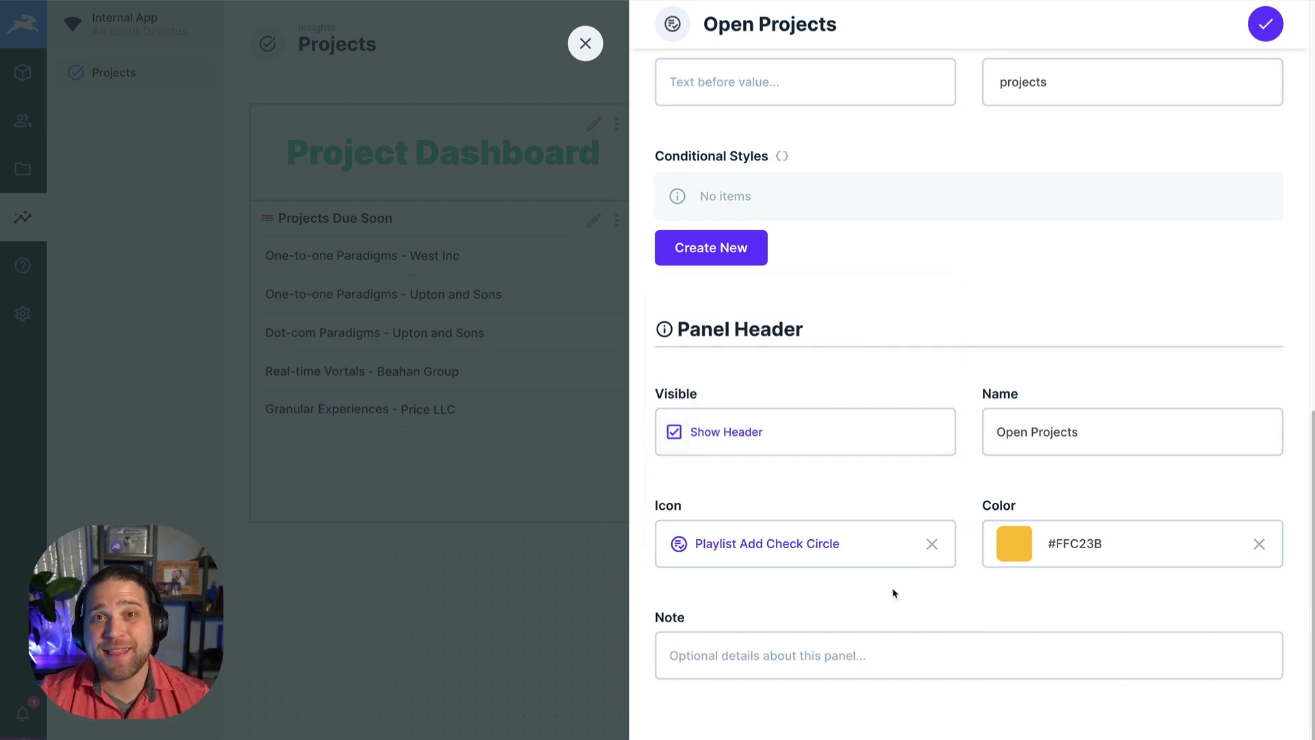
left_click(1267, 24)
Step: Move the Open Projects metric beside the title, widen it, and place a duplicate next to it
mouse_move(309, 106)
left_mouse_down()
mouse_move(706, 122)
mouse_move(673, 121)
left_mouse_up()
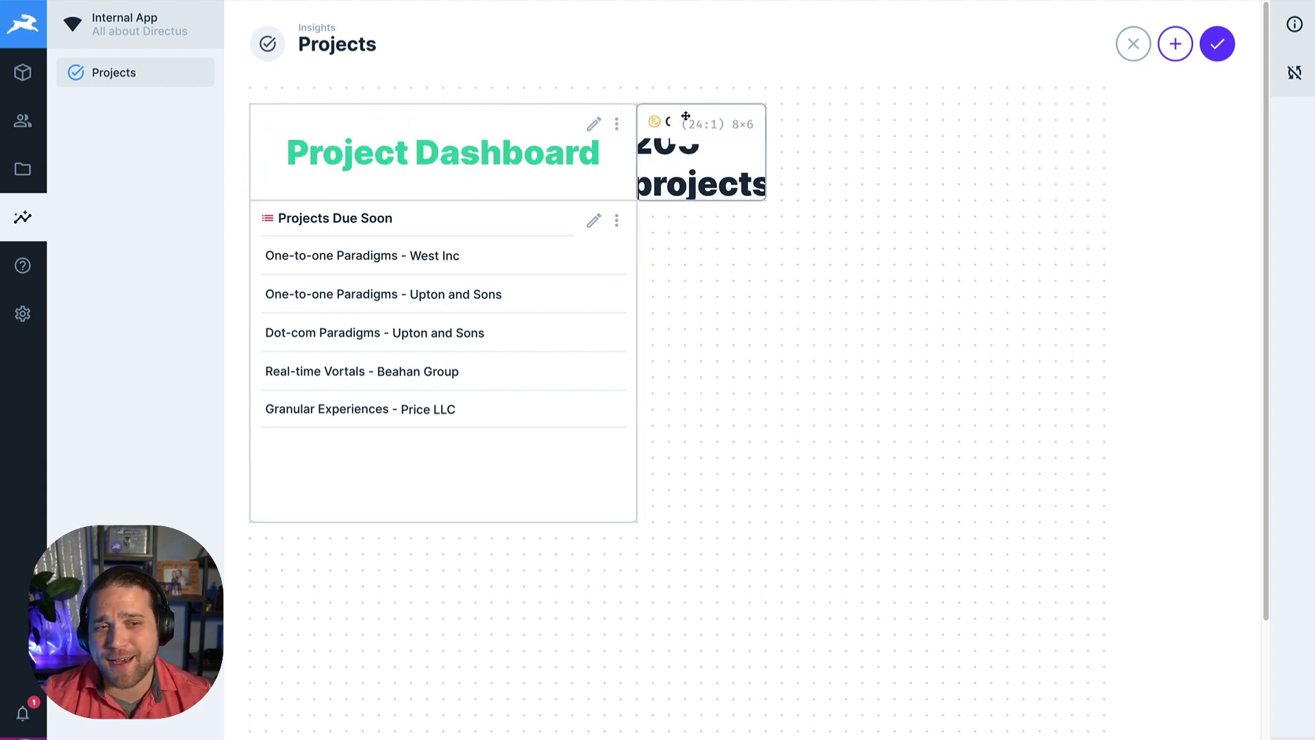
left_click_drag(764, 181, 885, 179)
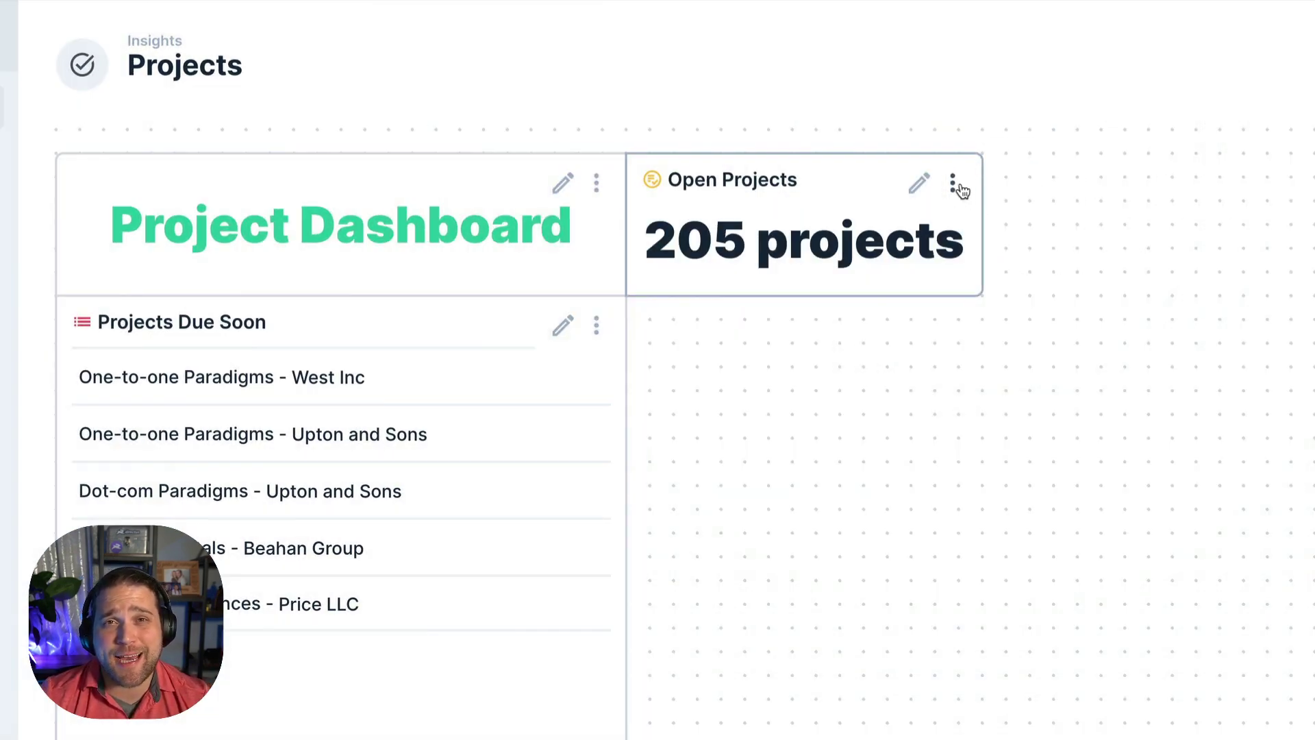
left_click(954, 183)
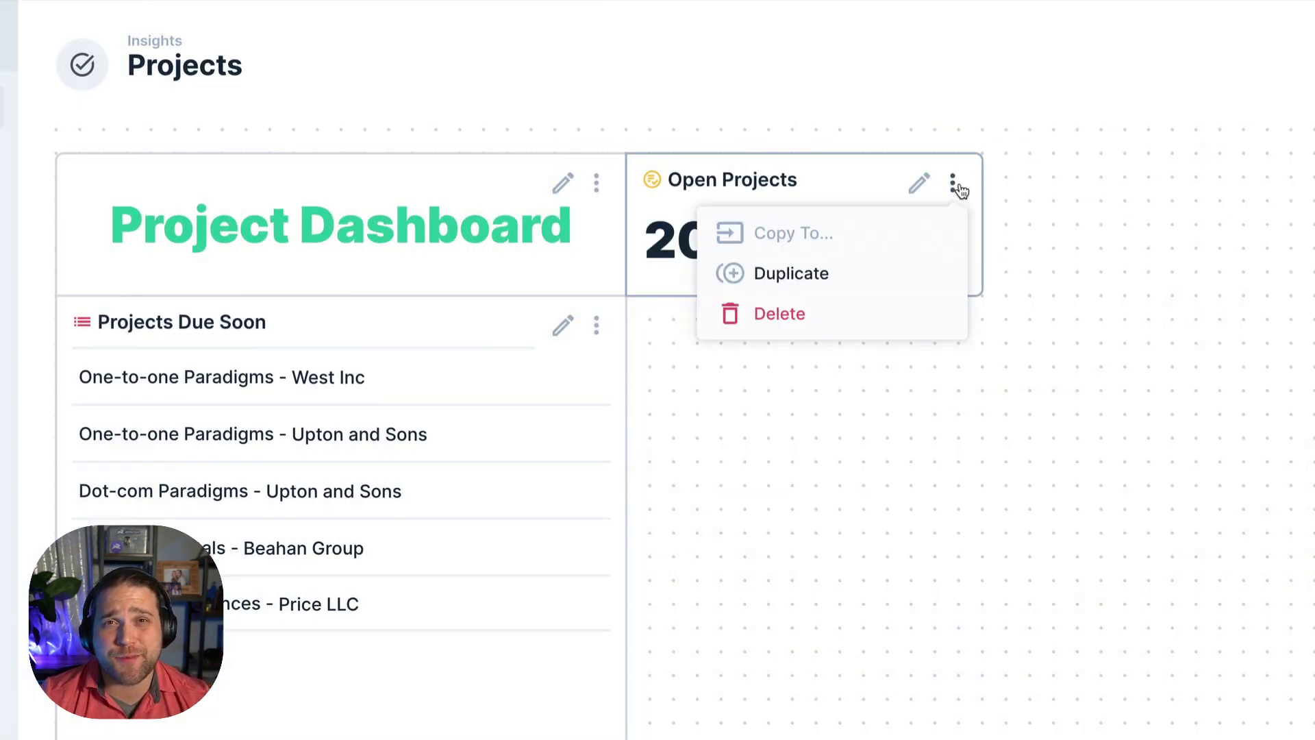
left_click(852, 275)
mouse_move(852, 279)
left_mouse_down()
mouse_move(831, 293)
mouse_move(989, 130)
left_mouse_up()
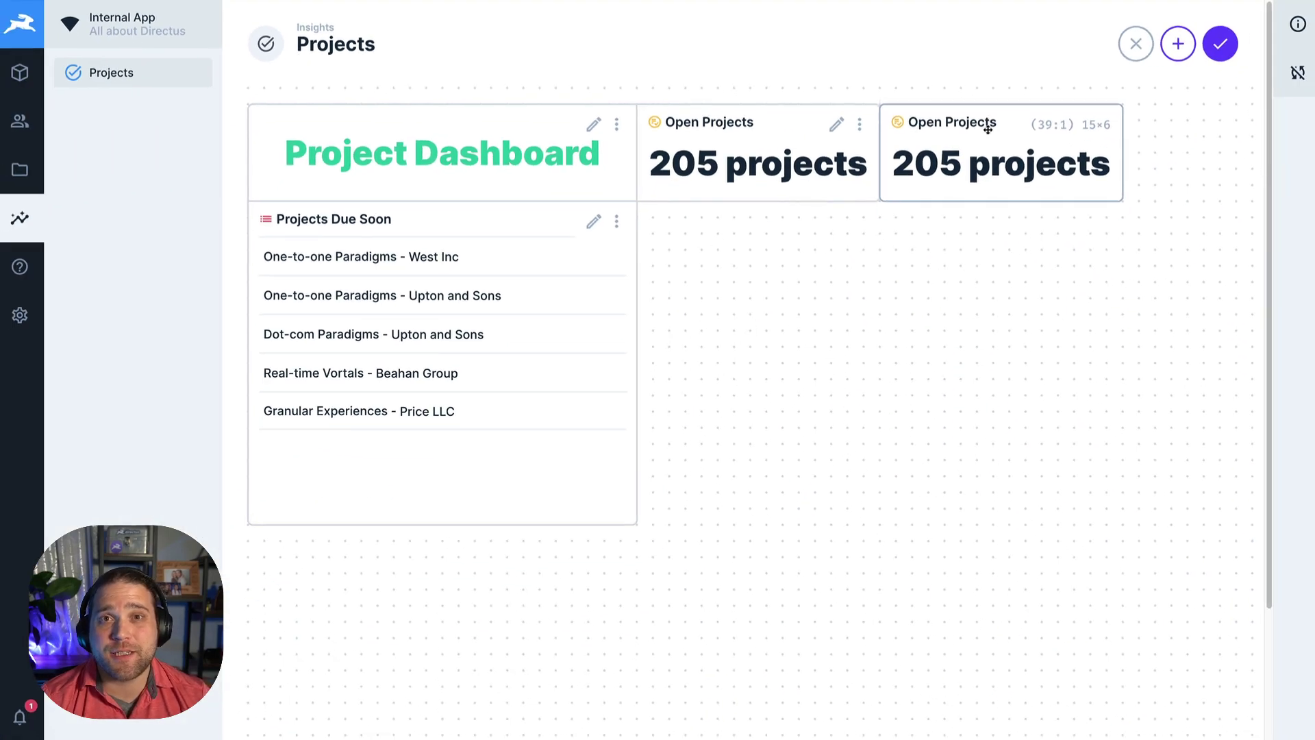
Step: Replace the copy's OR status group with a Status Equals Completed filter
left_click(1080, 126)
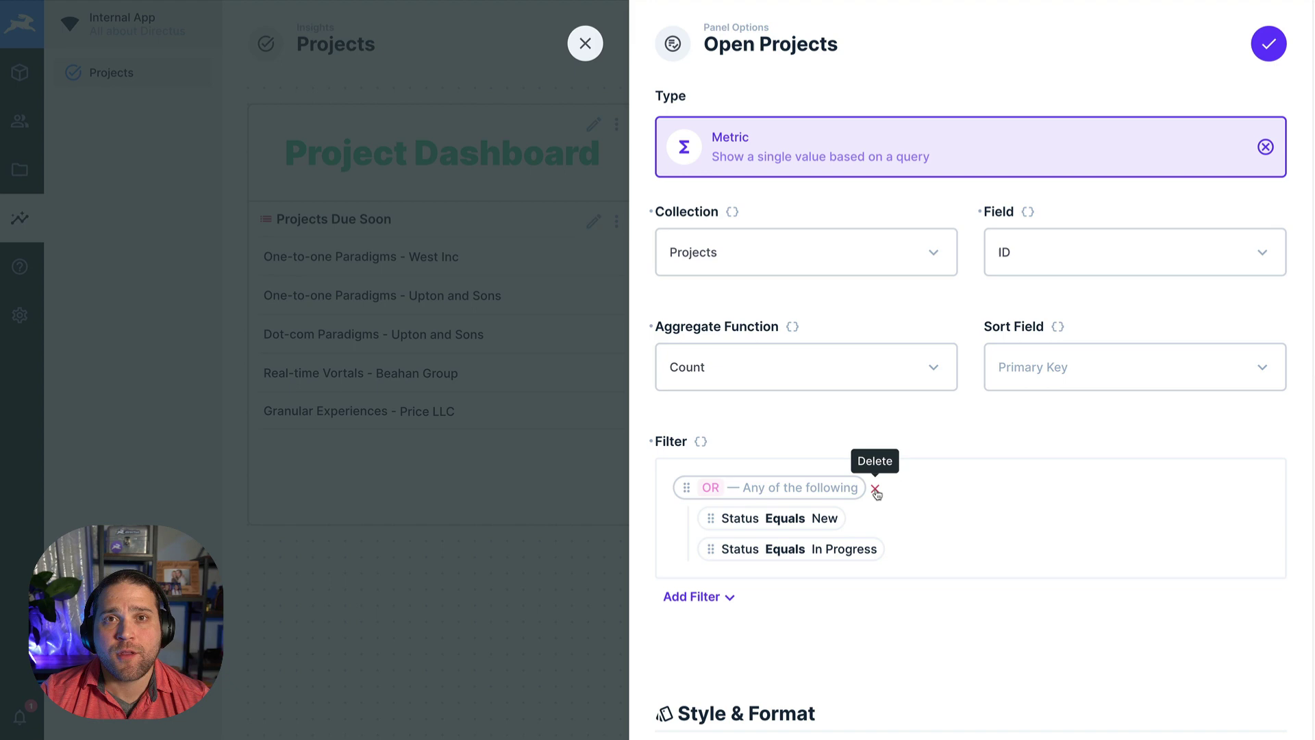
left_click(875, 487)
left_click(692, 523)
left_click(699, 736)
left_click(811, 485)
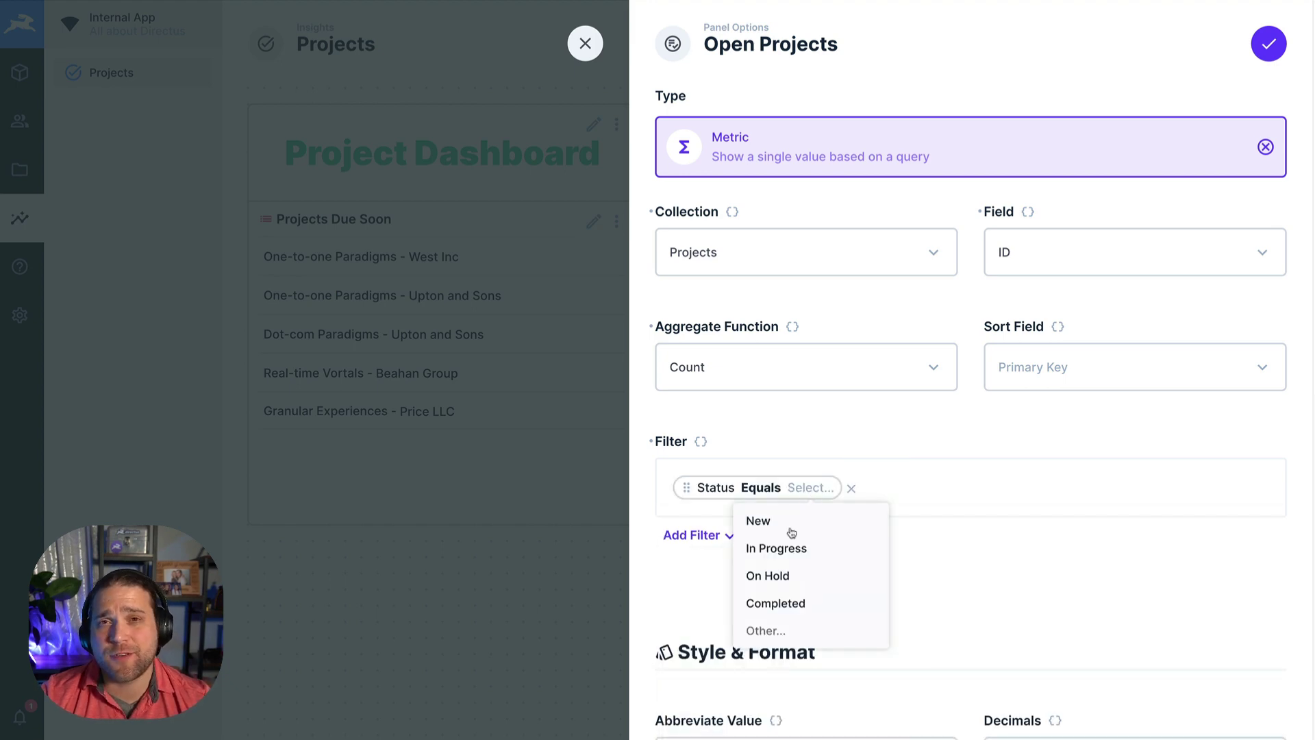
left_click(778, 603)
scroll(964, 551, "down", 1)
scroll(964, 551, "down", 5)
Step: Clear the suffix and name it Completed Projects, with a green header and Done All icon
left_click(1135, 349)
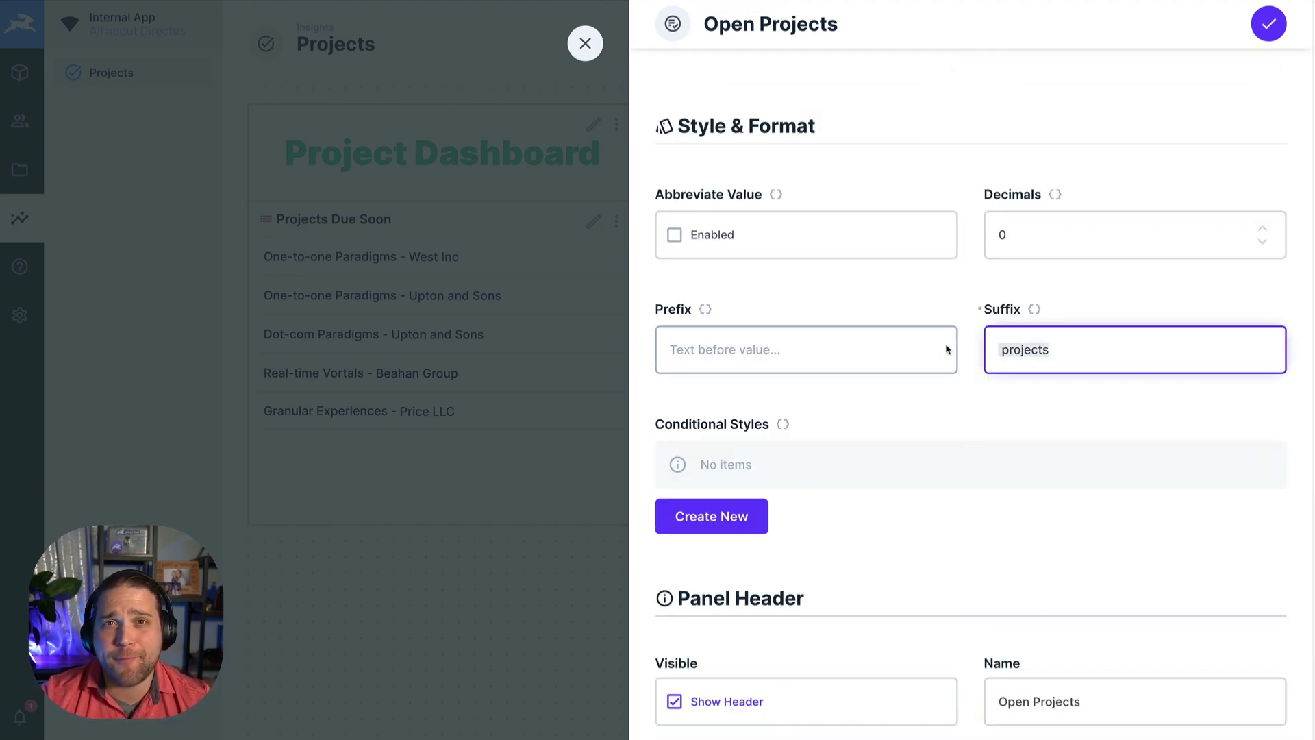
left_click(1135, 701)
type("Completed")
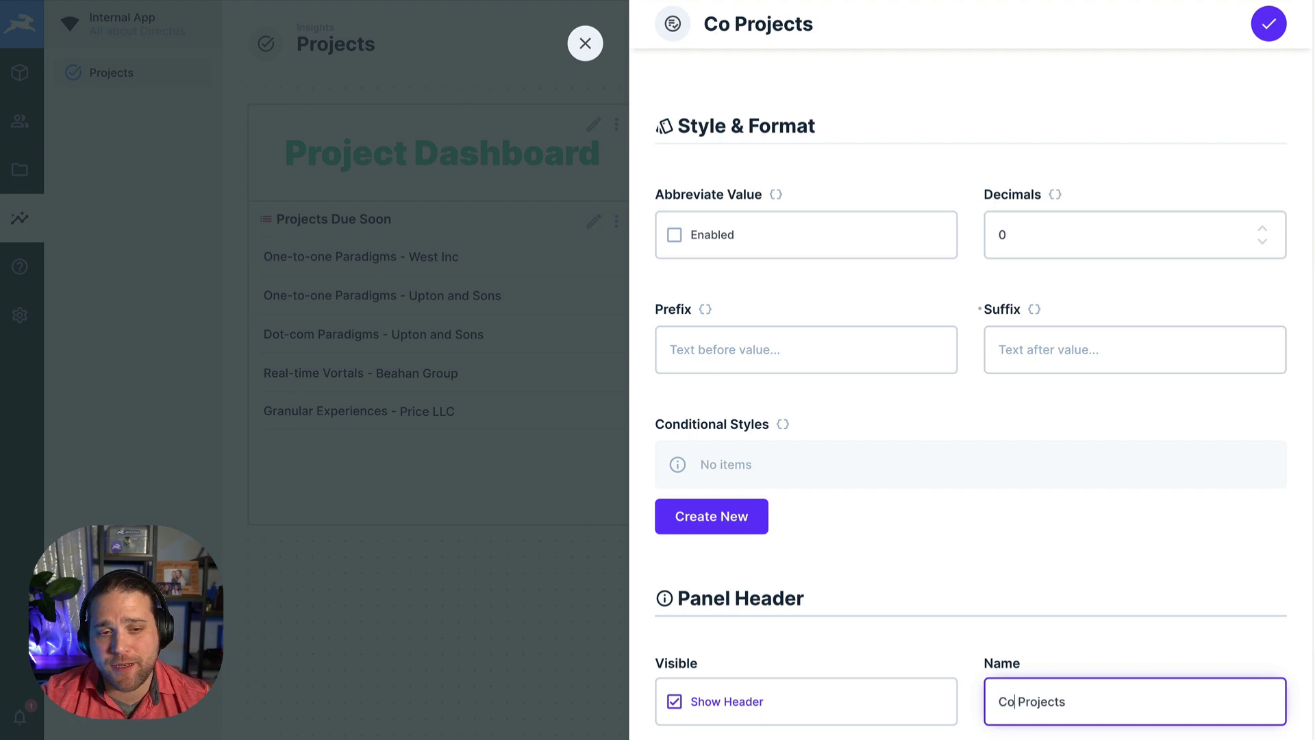
scroll(913, 422, "up", 1)
scroll(913, 421, "up", 1)
scroll(822, 431, "down", 5)
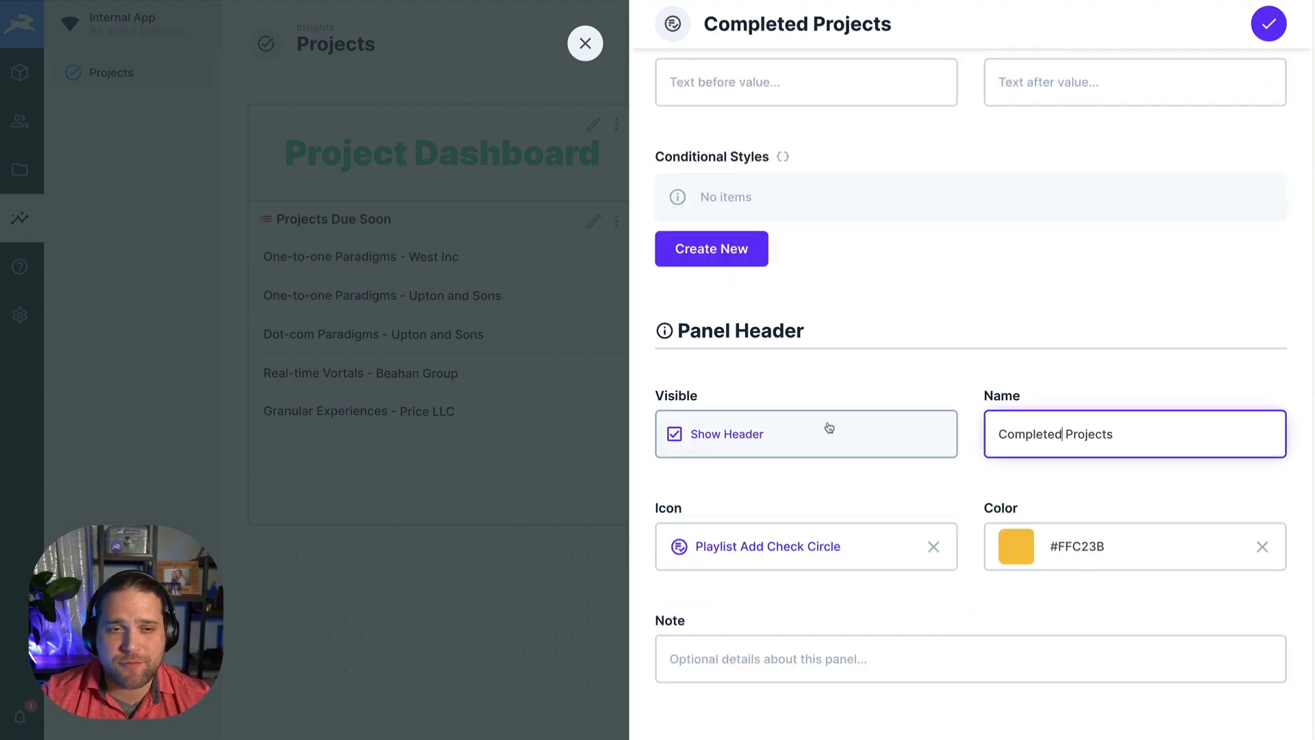
left_click(1130, 546)
left_click(1050, 690)
left_click(851, 548)
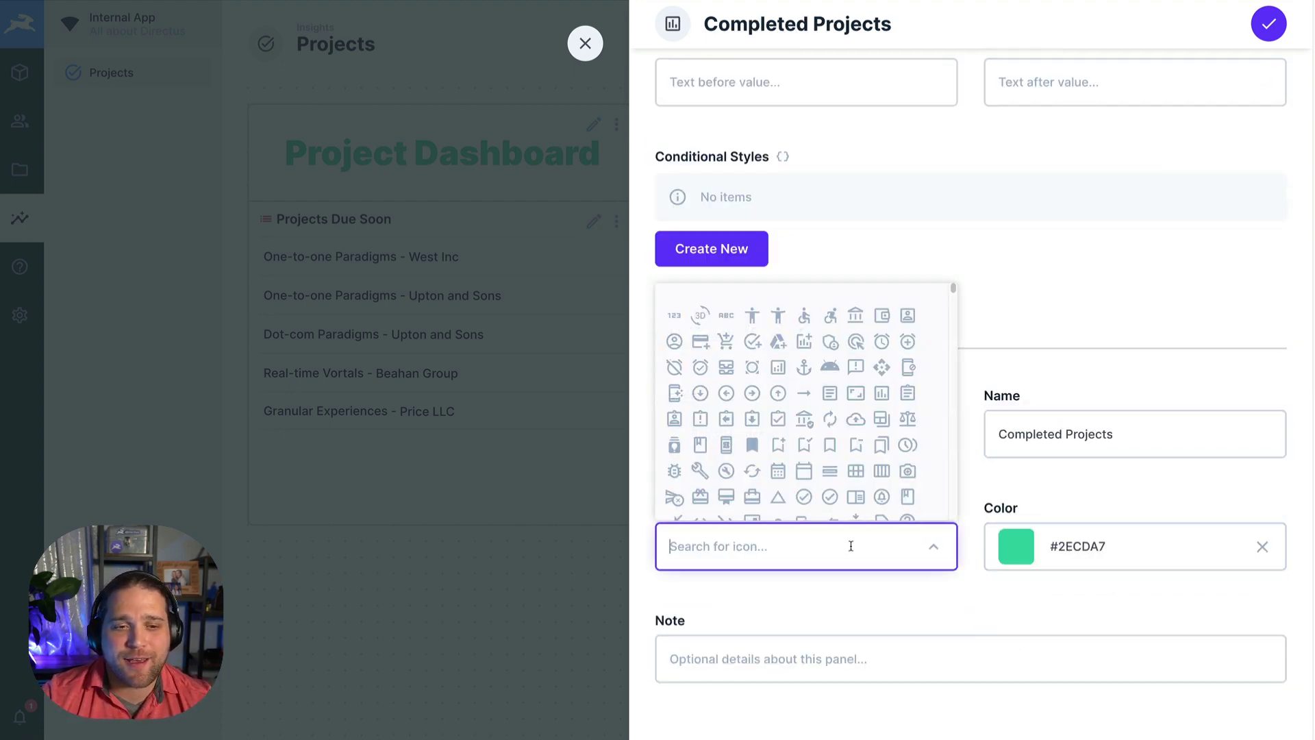
type("done")
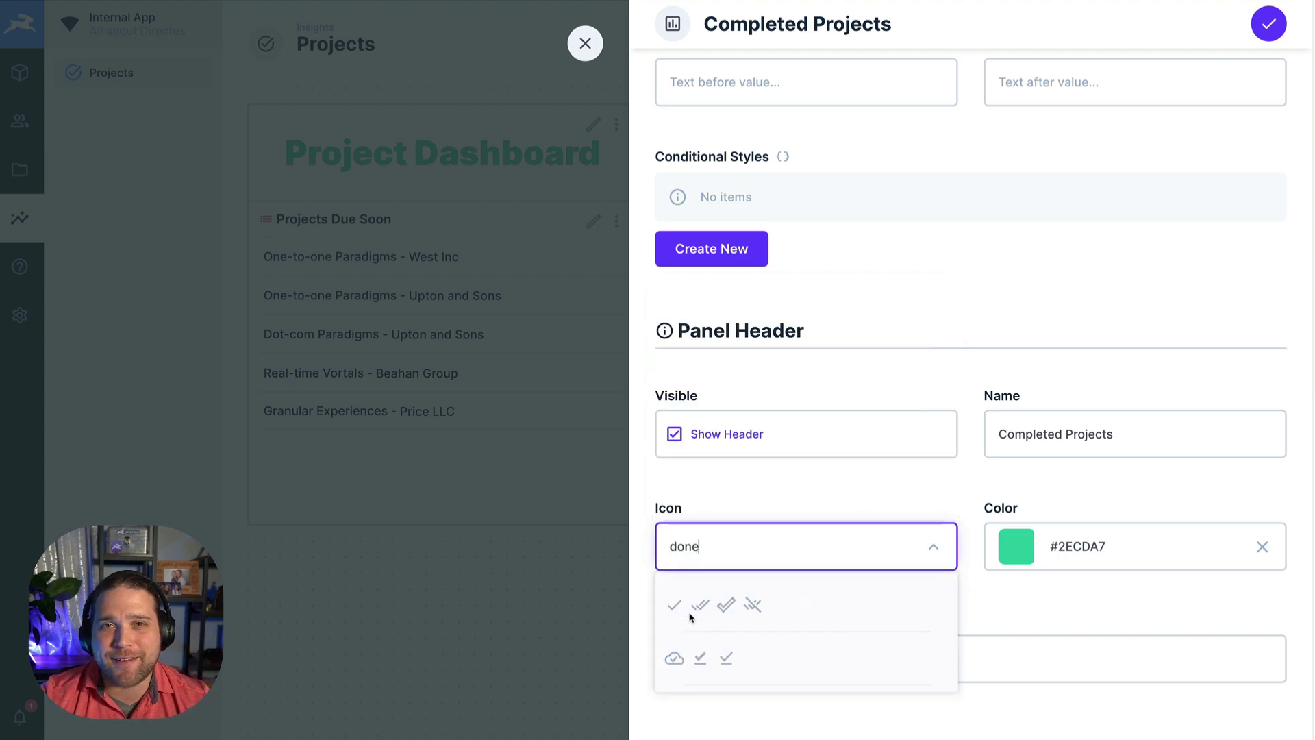
left_click(700, 605)
left_click(1269, 24)
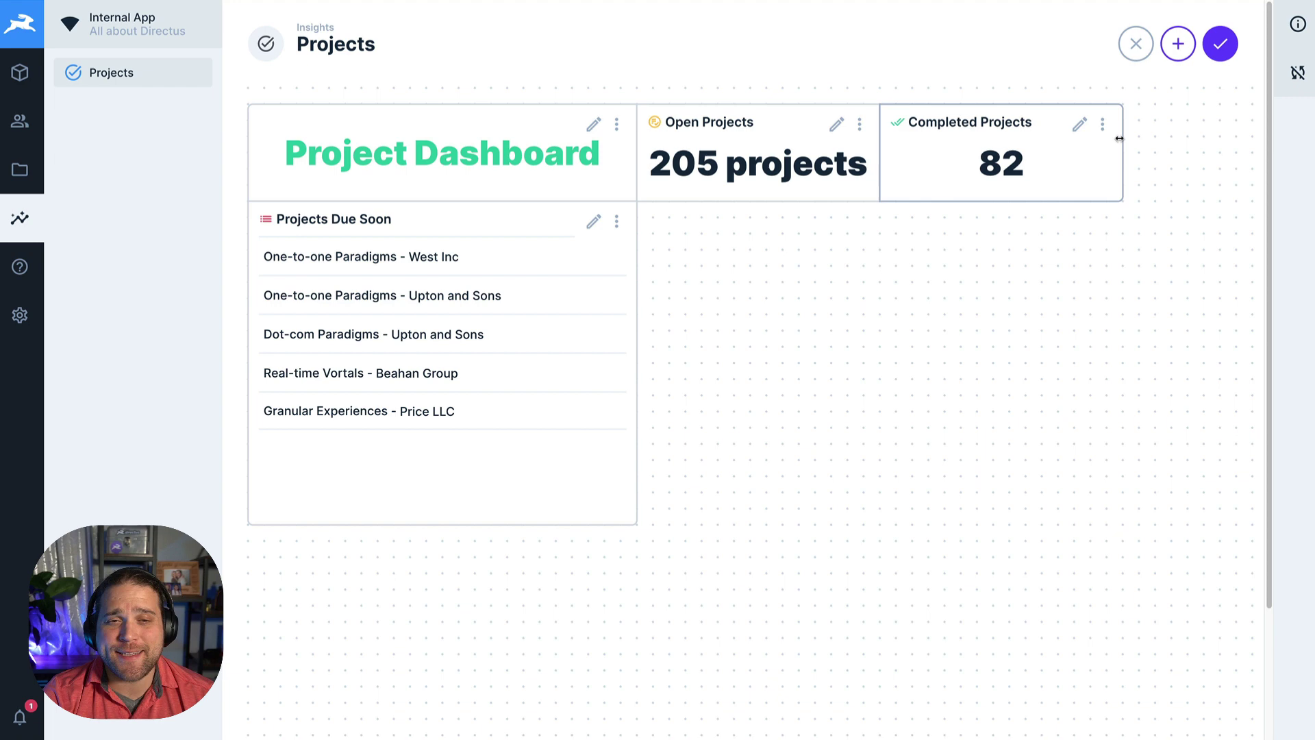
Step: Narrow the Completed Projects metric, finish editing, and preview the dashboard full screen
left_click_drag(1118, 139, 1089, 139)
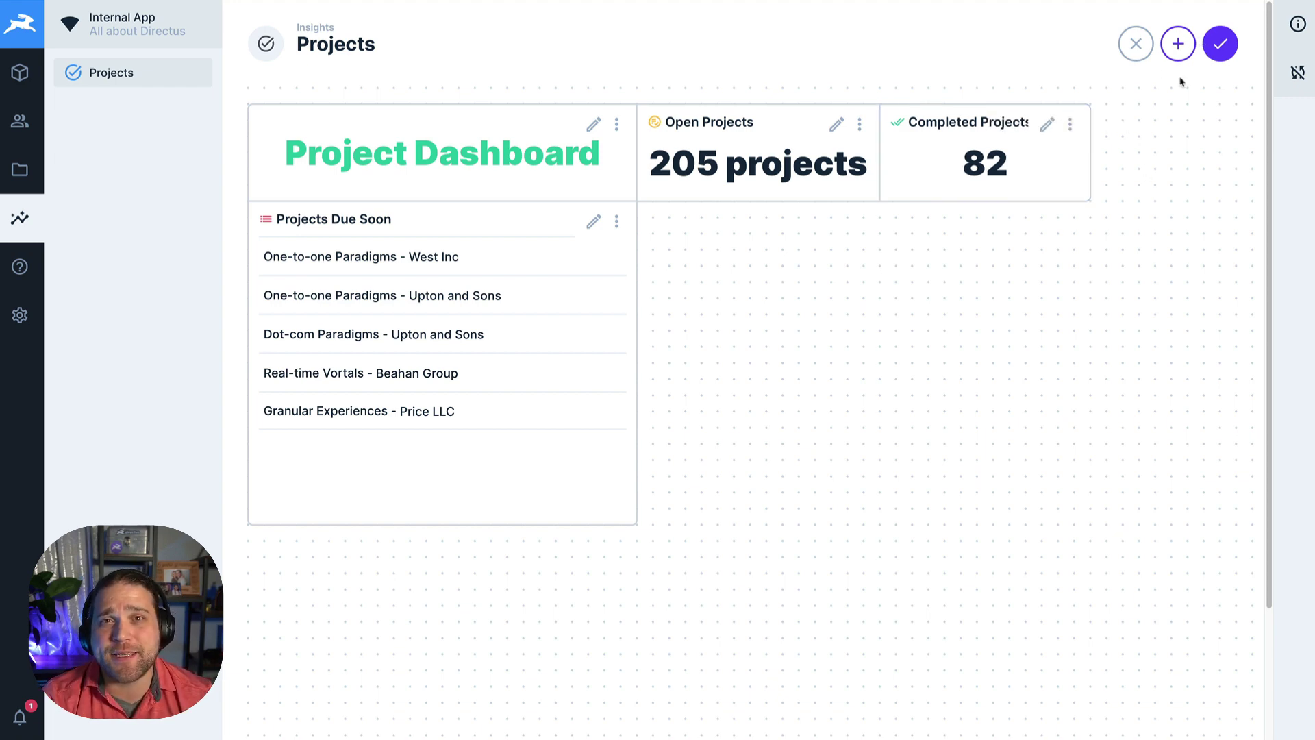
left_click(1220, 45)
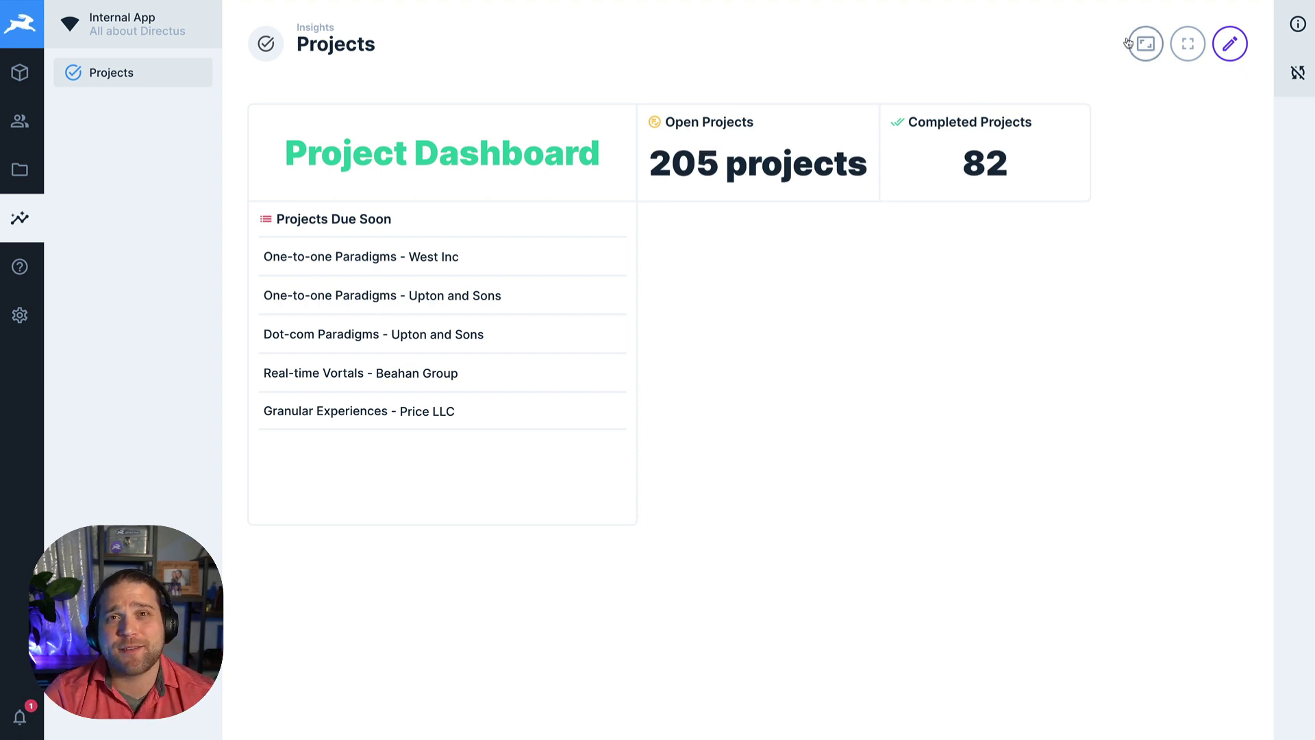
left_click(1186, 43)
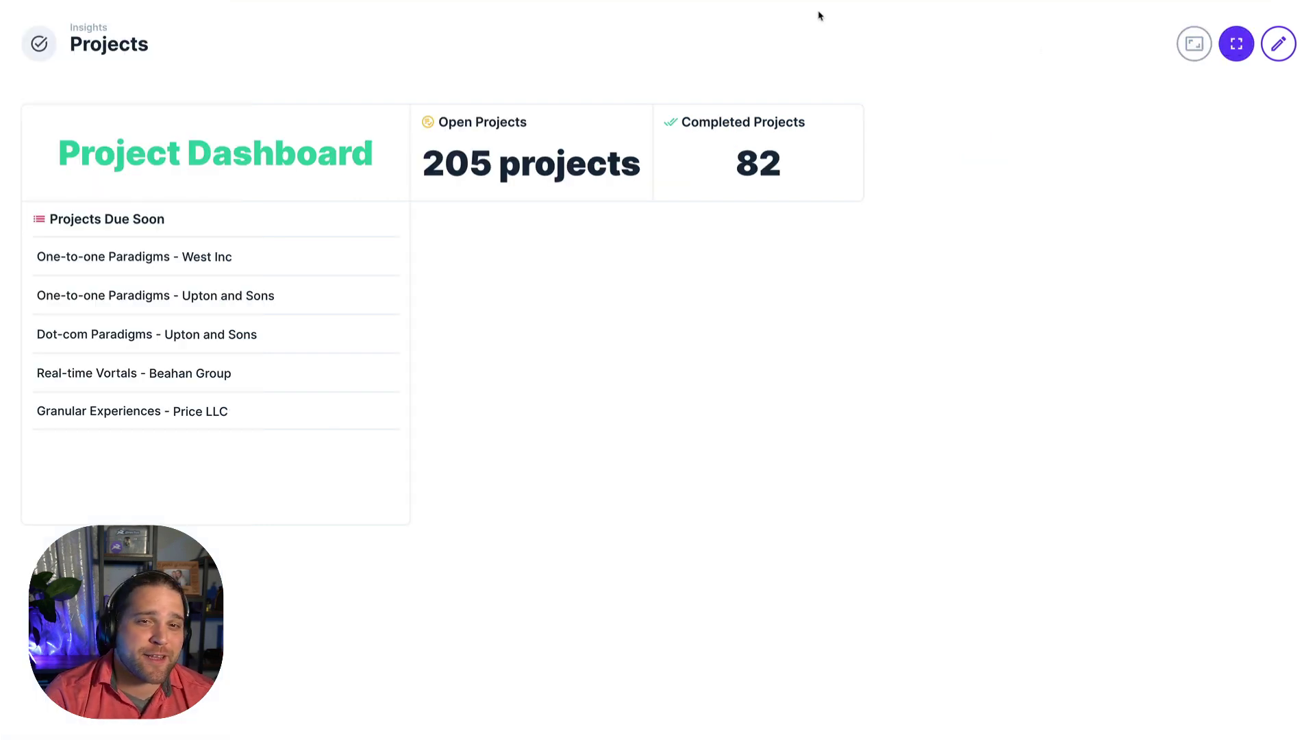
left_click(1237, 42)
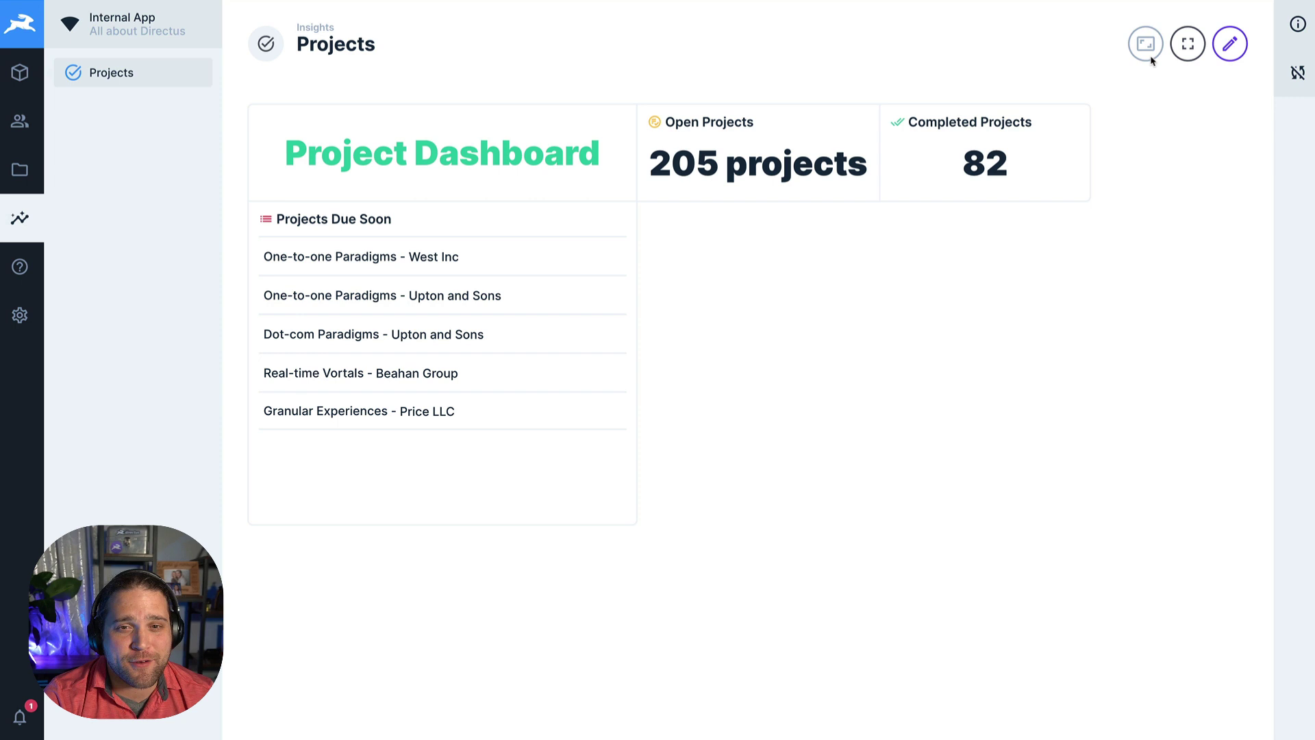
Step: Turn Fit to Screen on and back off, then resume editing the panels
left_click(1145, 47)
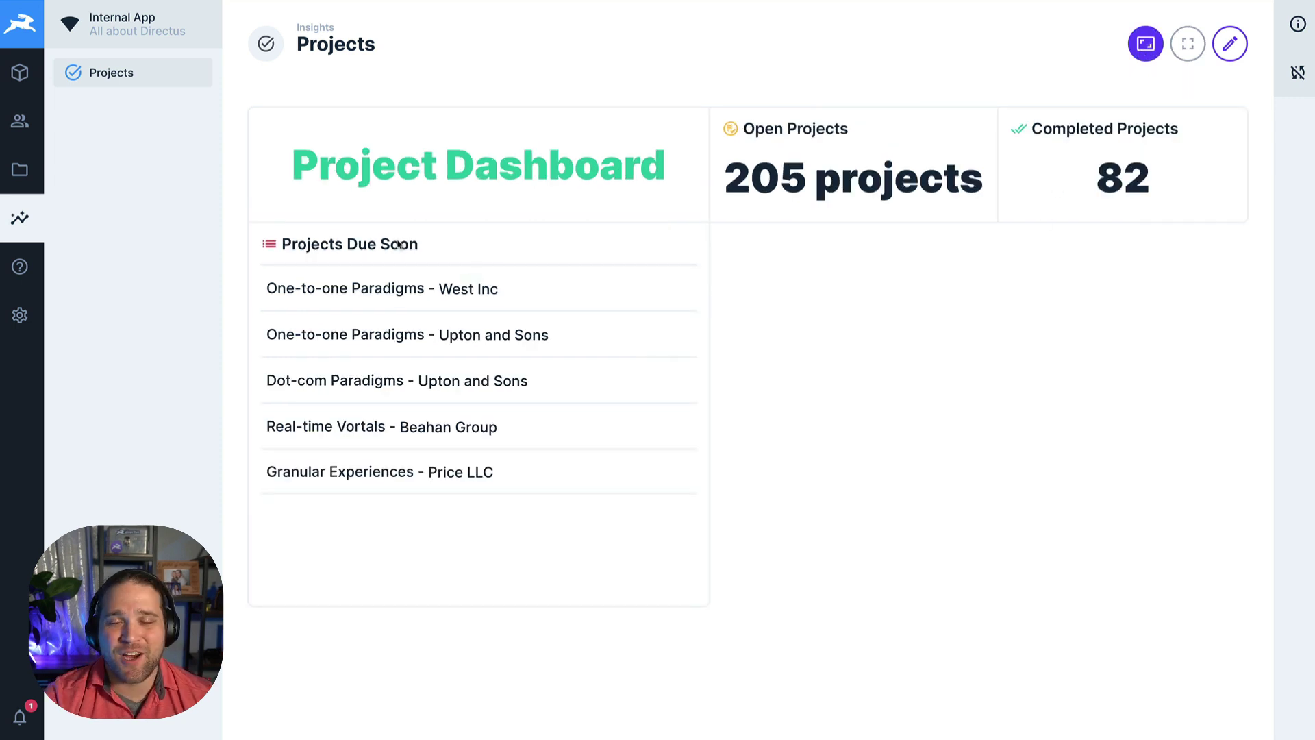
left_click(1146, 45)
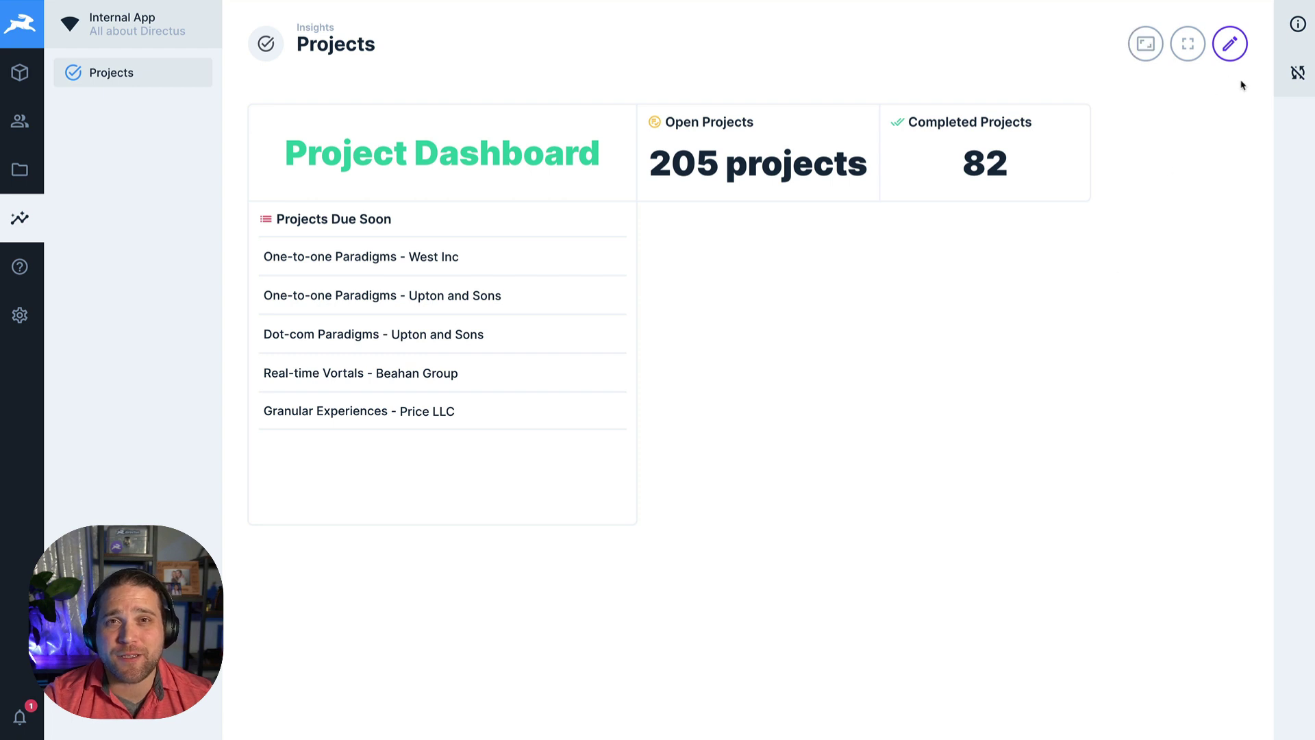
left_click(1232, 45)
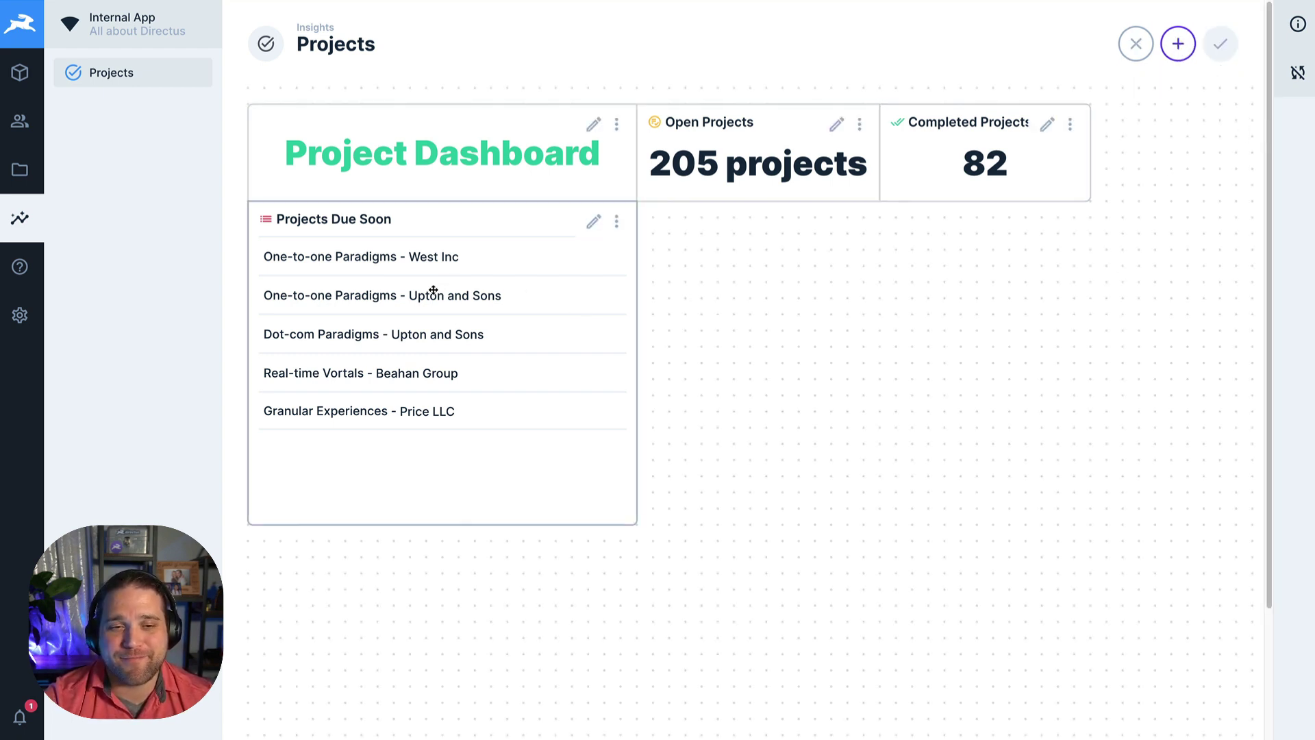
Step: Move the Projects Due Soon list to the right and start a new panel
left_click_drag(494, 294, 891, 294)
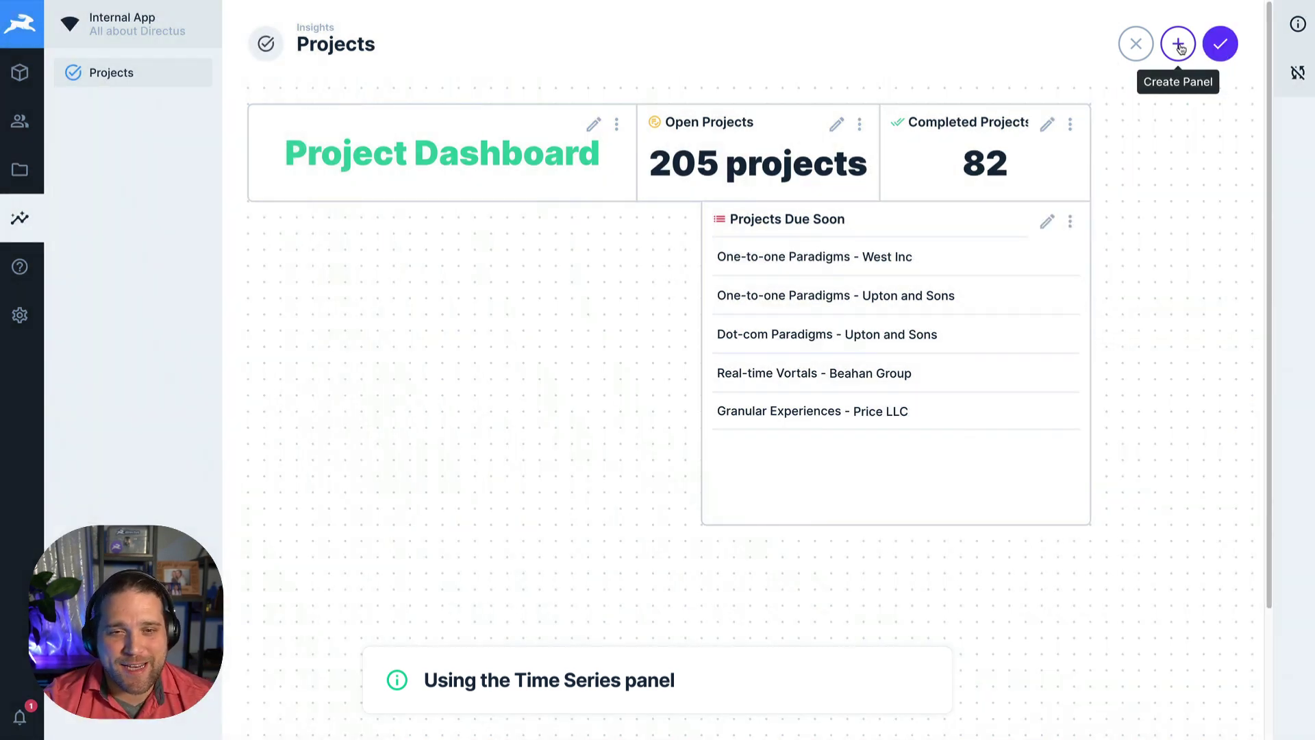
left_click(1179, 43)
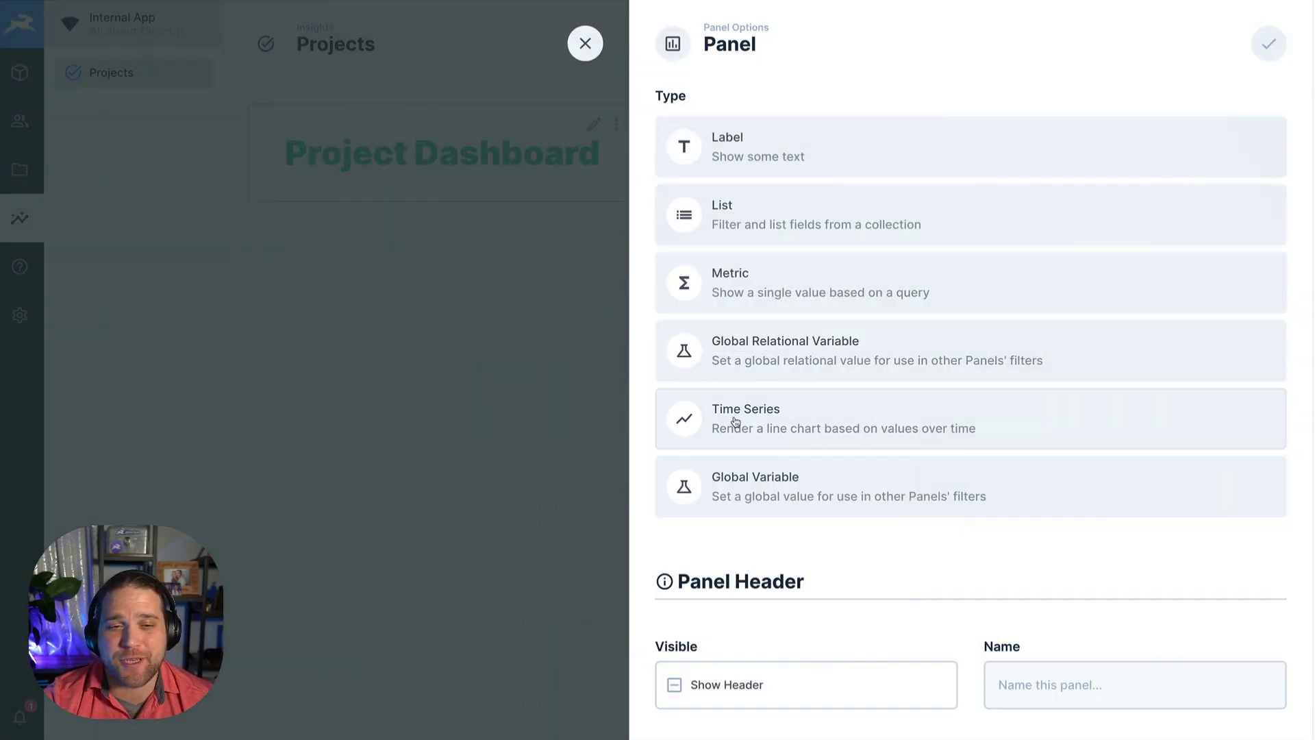
Step: Make the new panel an orange Time Series chart on the Tasks collection
left_click(735, 422)
left_click(730, 256)
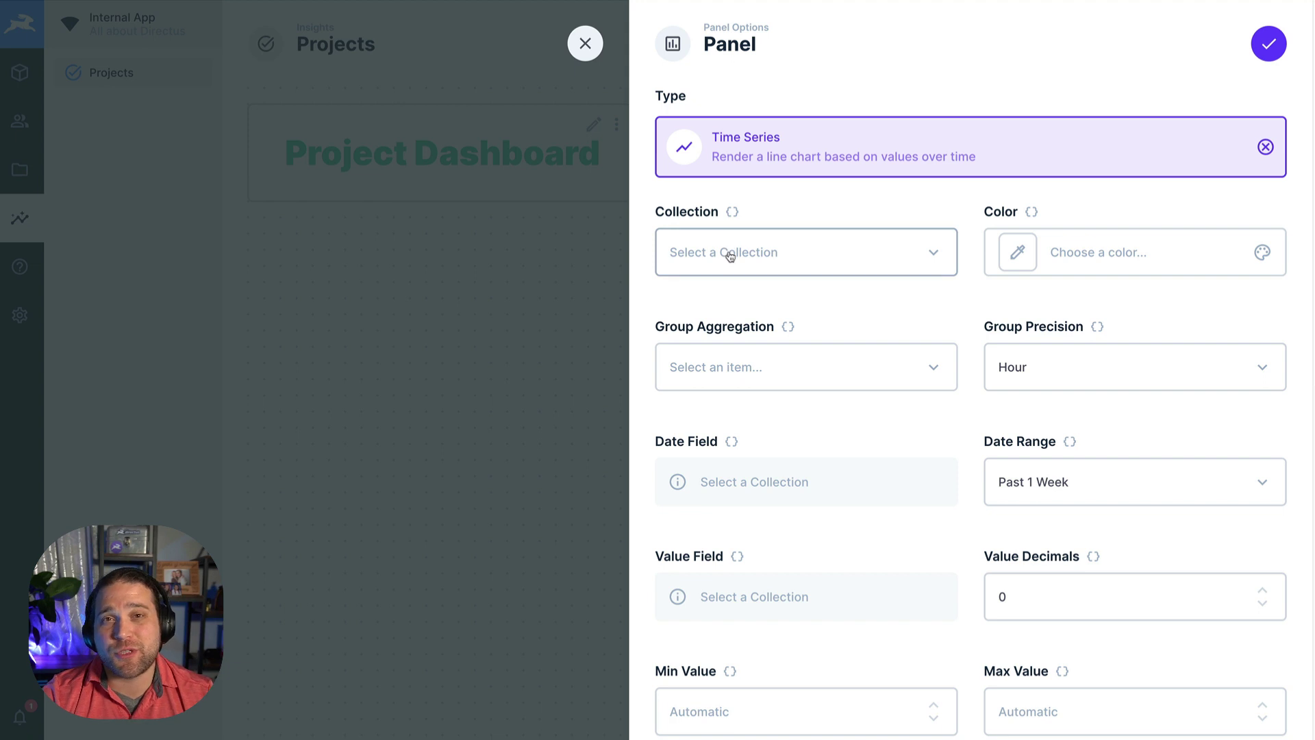
left_click(729, 255)
scroll(703, 411, "down", 1)
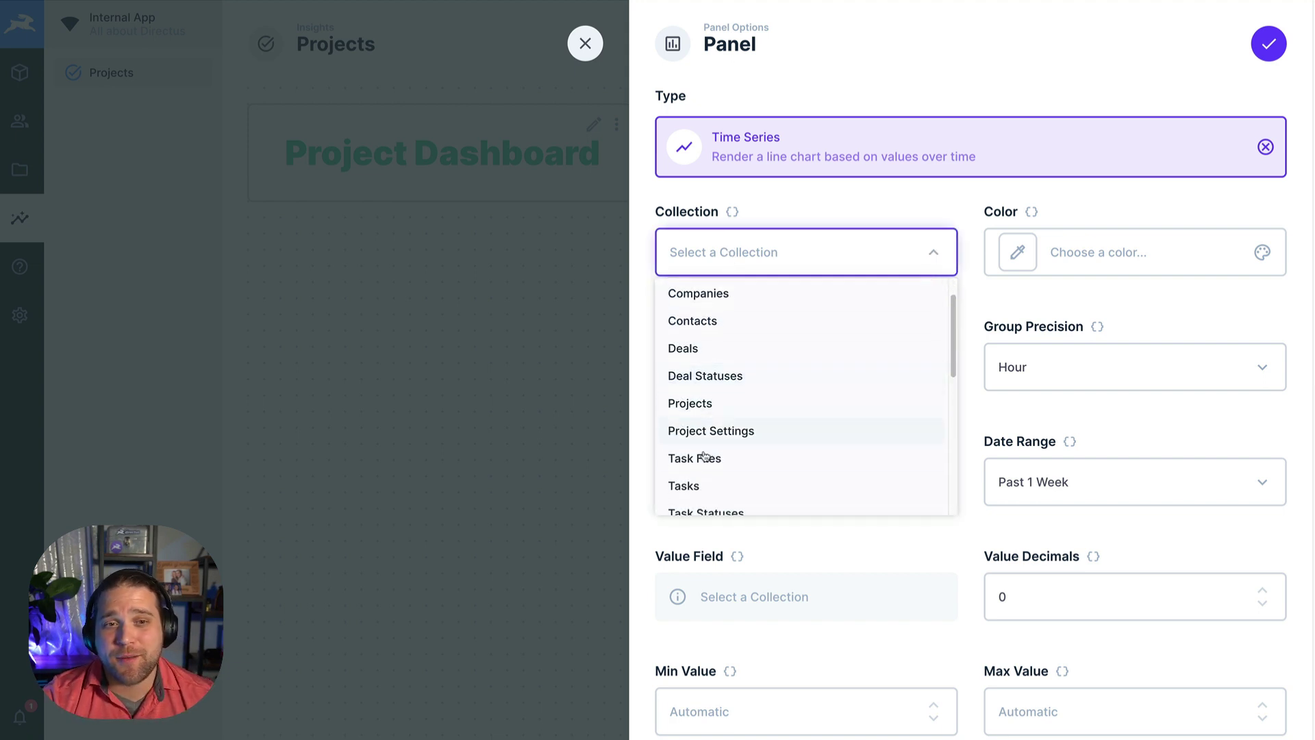
left_click(685, 485)
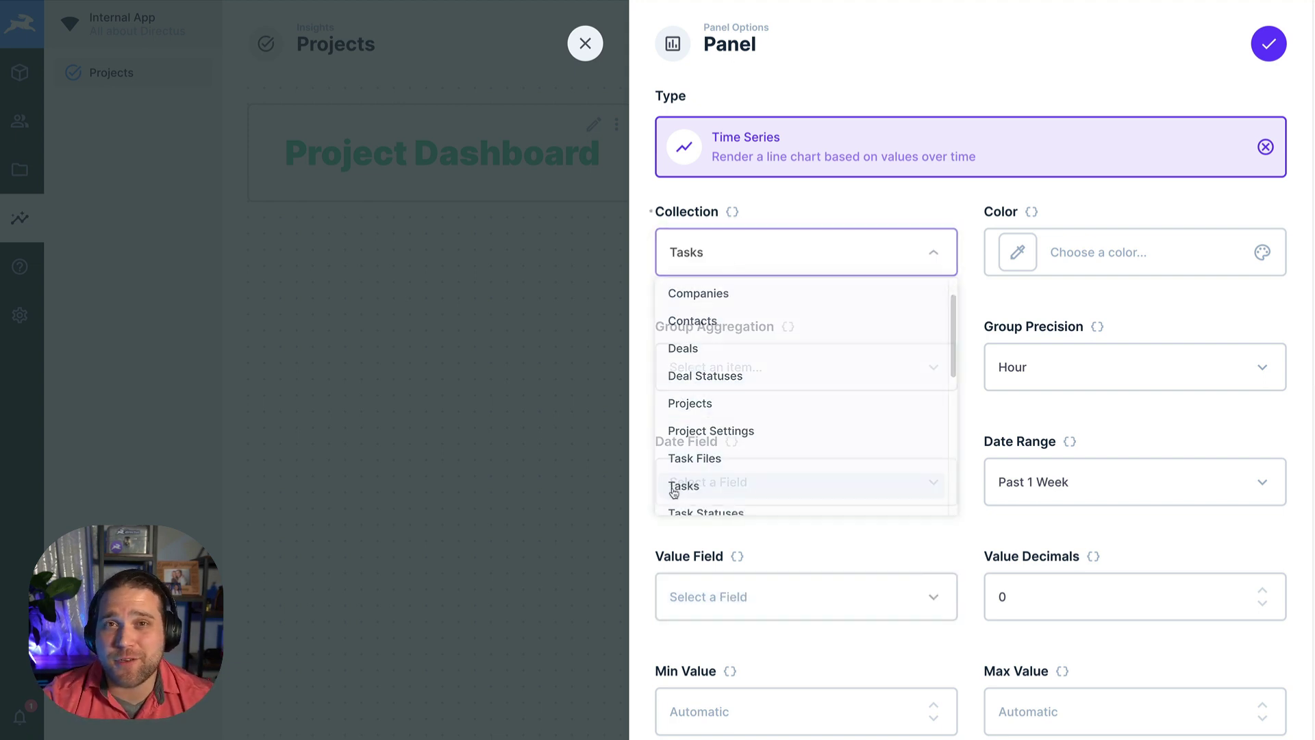
left_click(1086, 252)
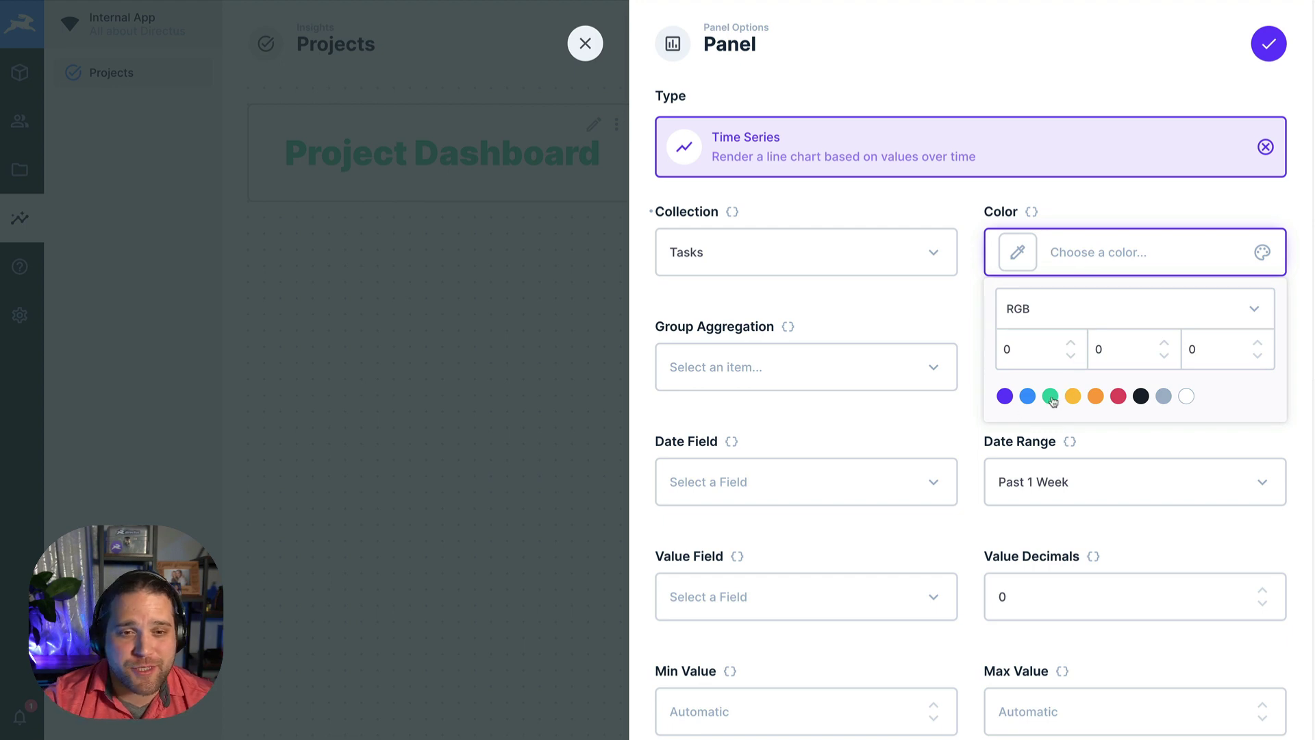
left_click(1095, 397)
Step: Count values per week, with Due Date as the date field and ID as the value field
left_click(761, 366)
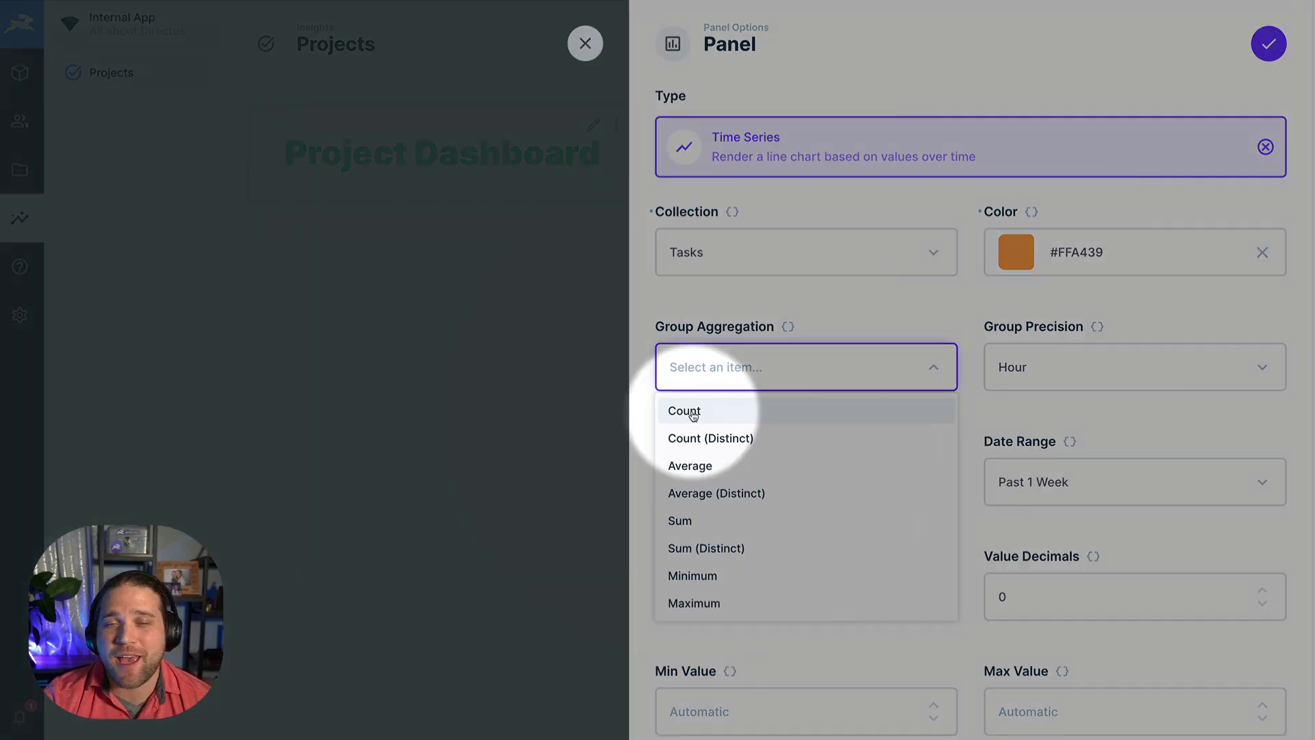
left_click(693, 415)
left_click(1018, 375)
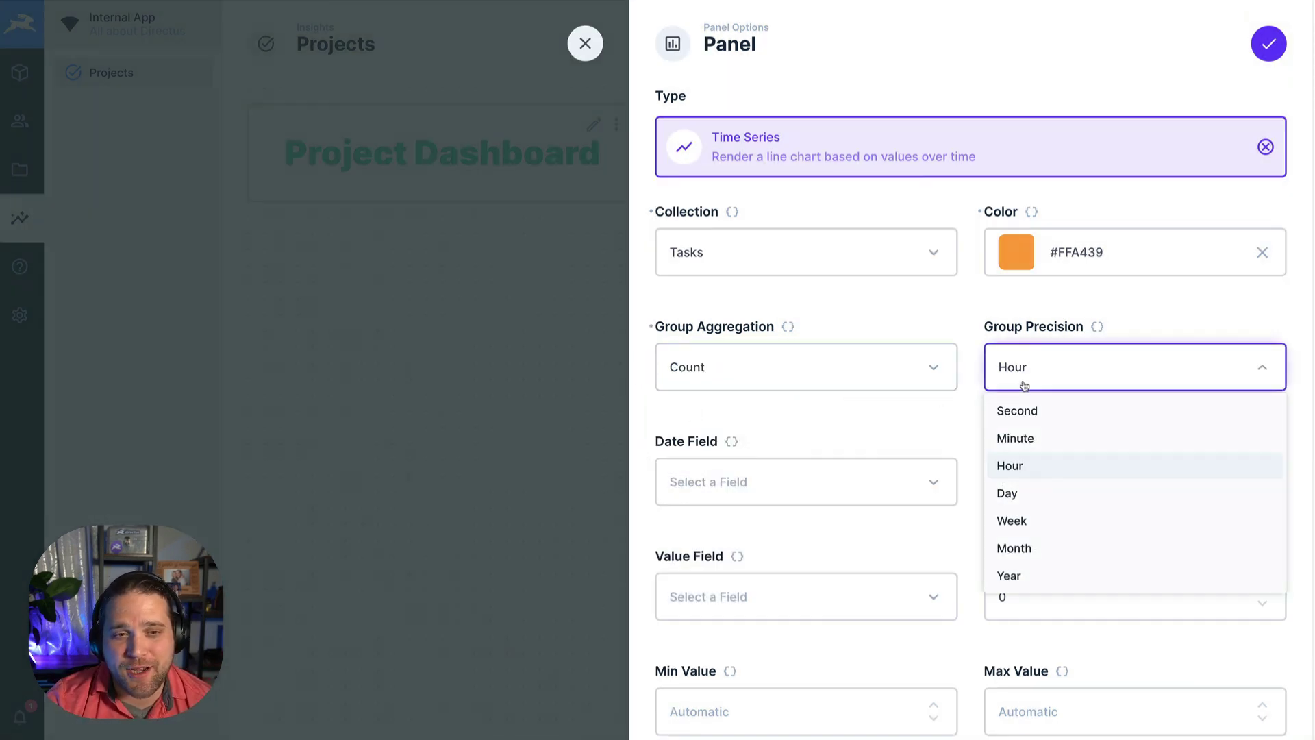
left_click(1021, 522)
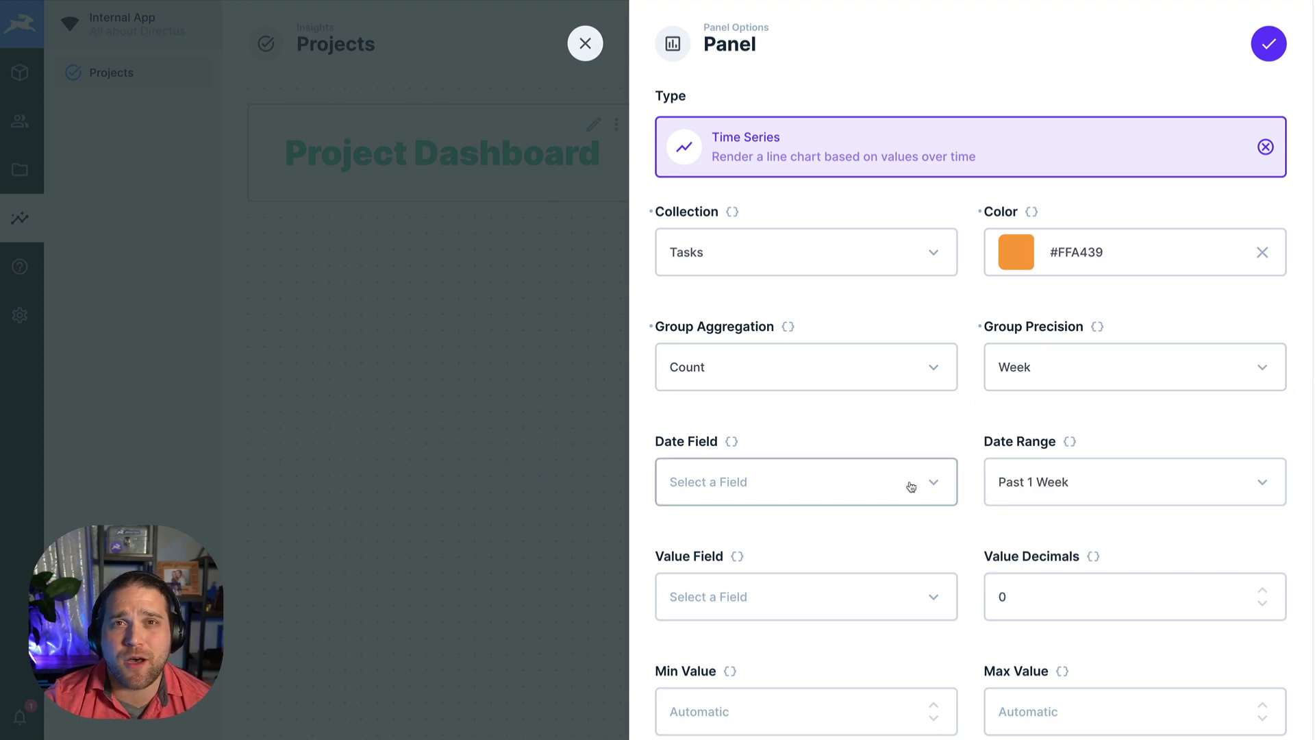
scroll(910, 465, "down", 3)
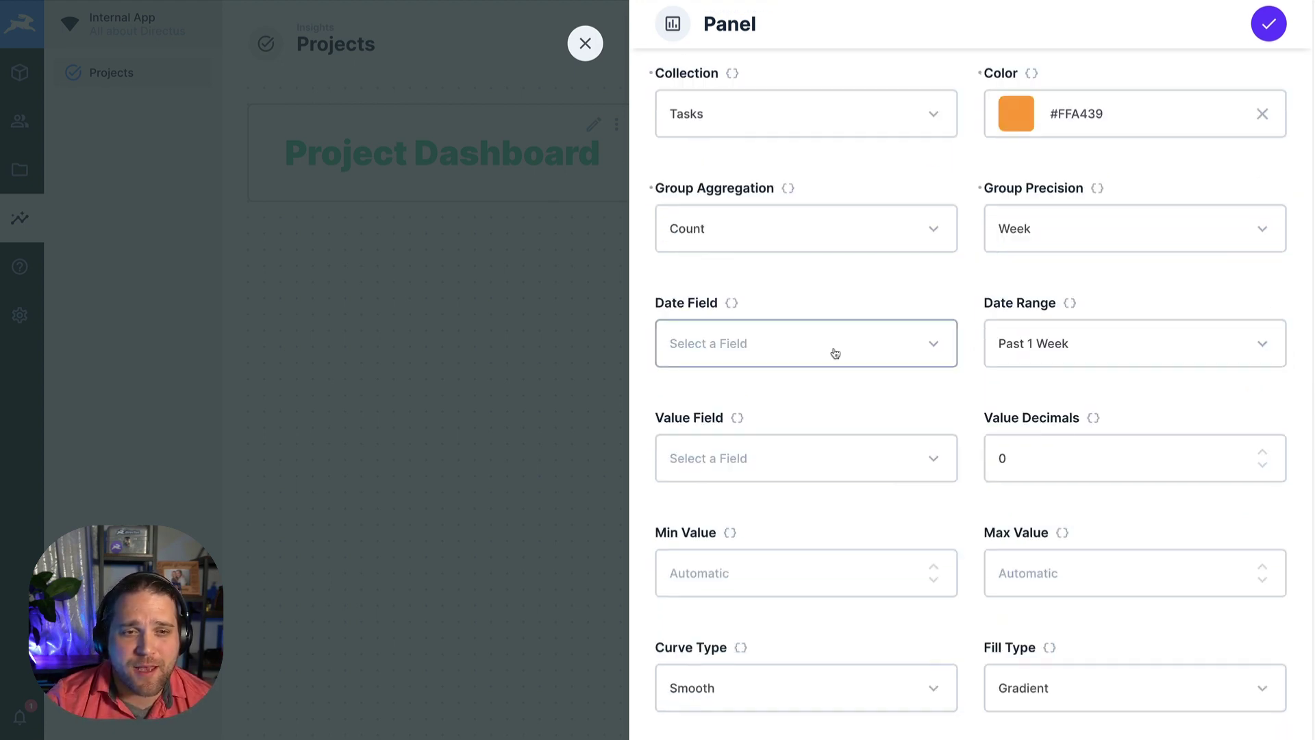
left_click(835, 354)
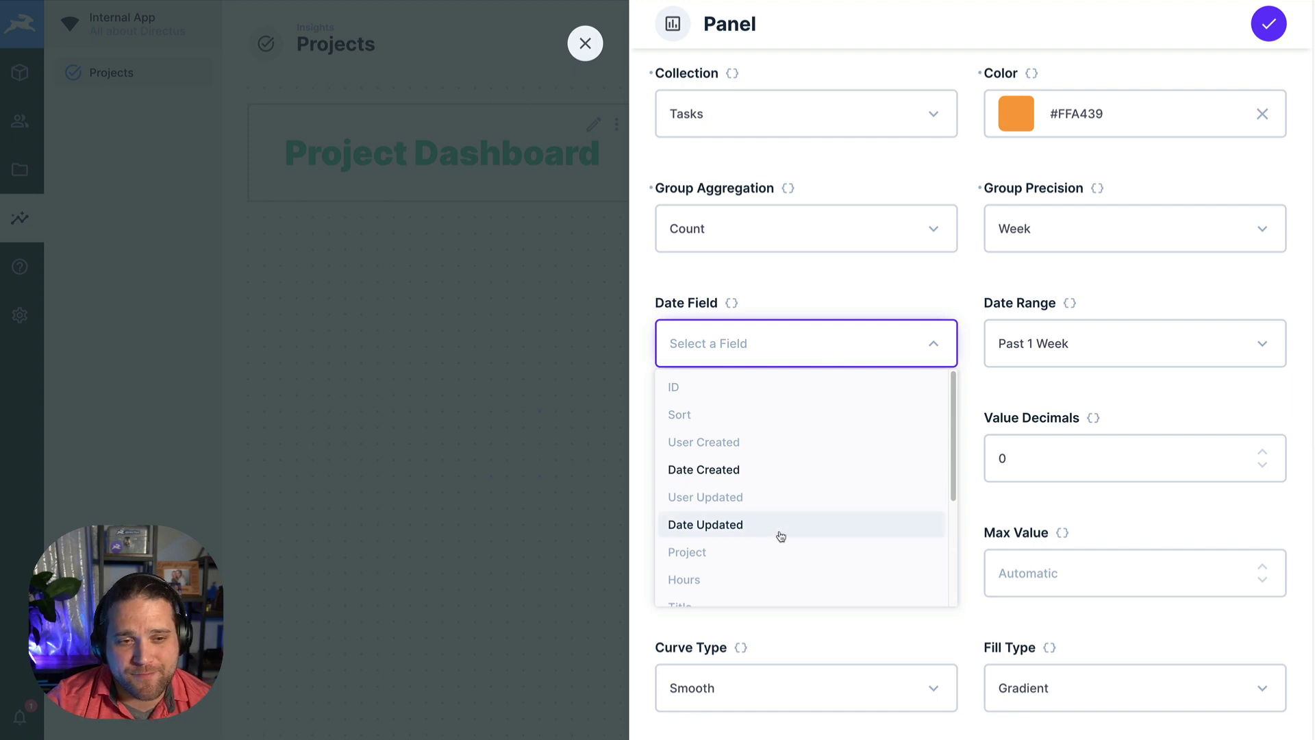
scroll(781, 535, "down", 3)
left_click(696, 537)
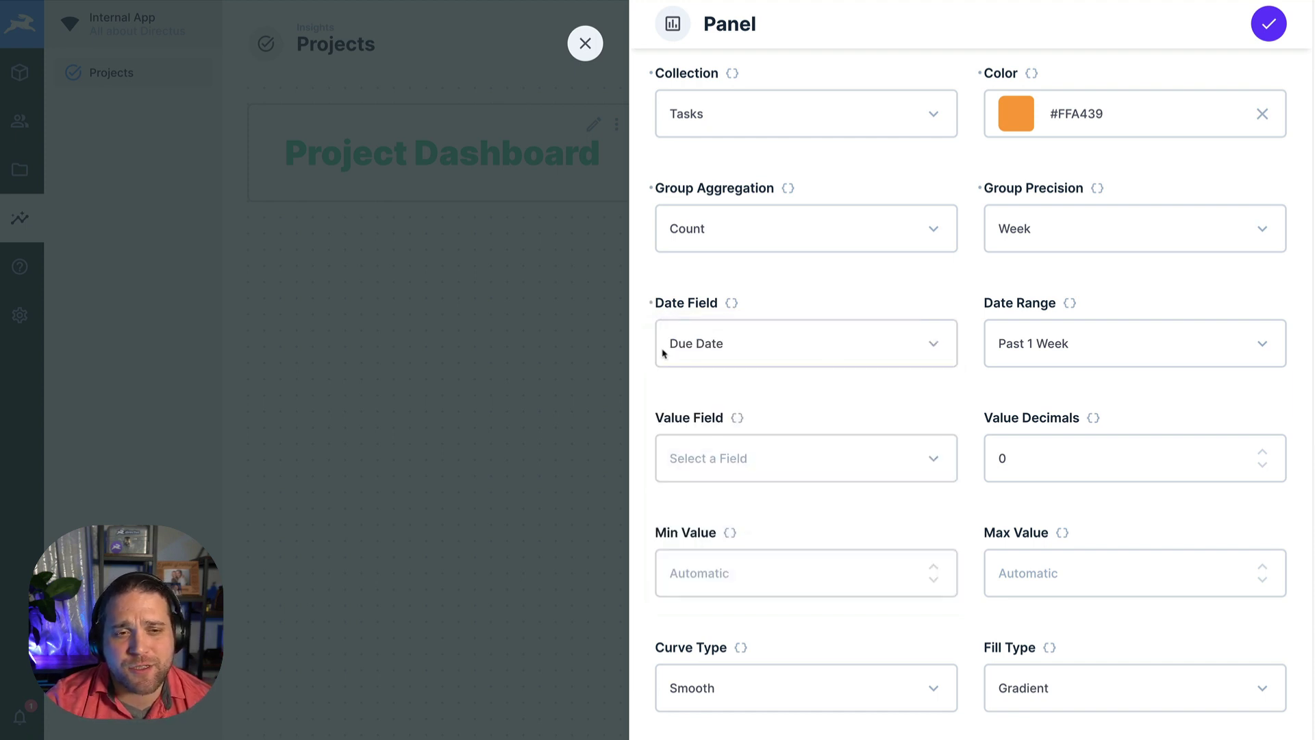
left_click(758, 468)
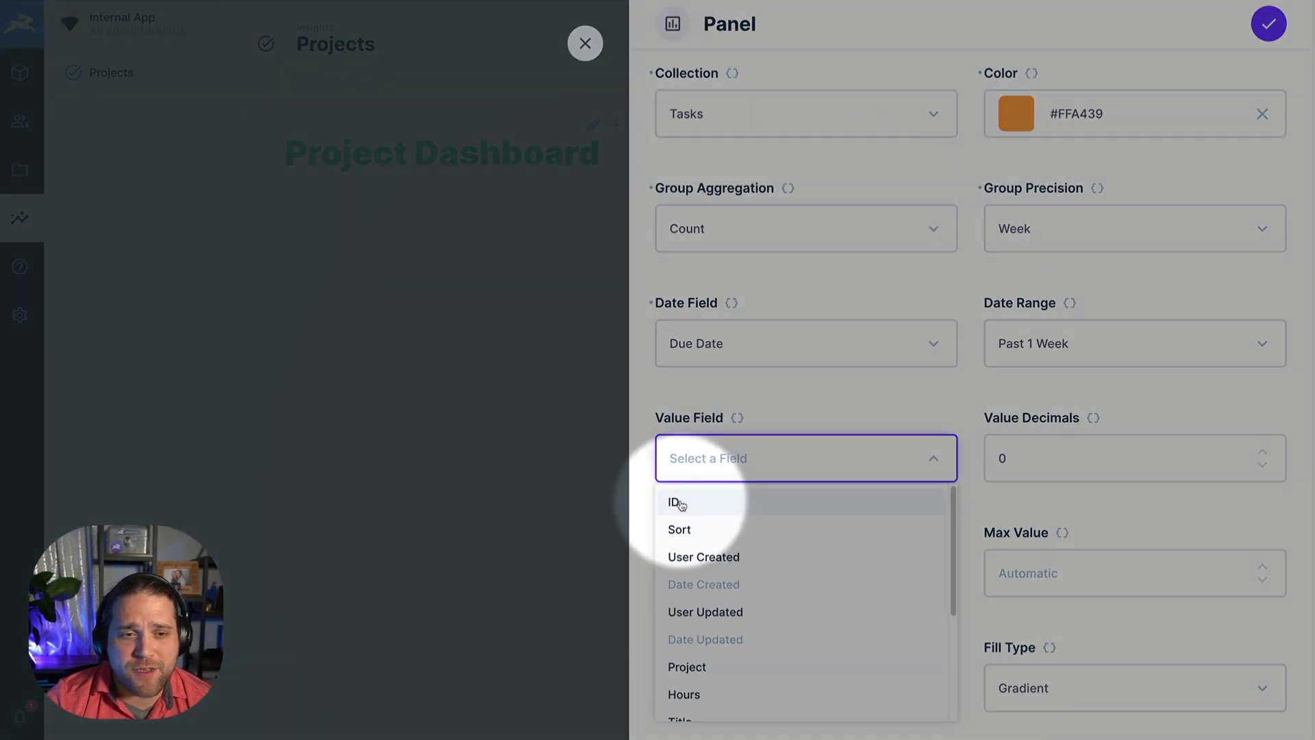
left_click(687, 507)
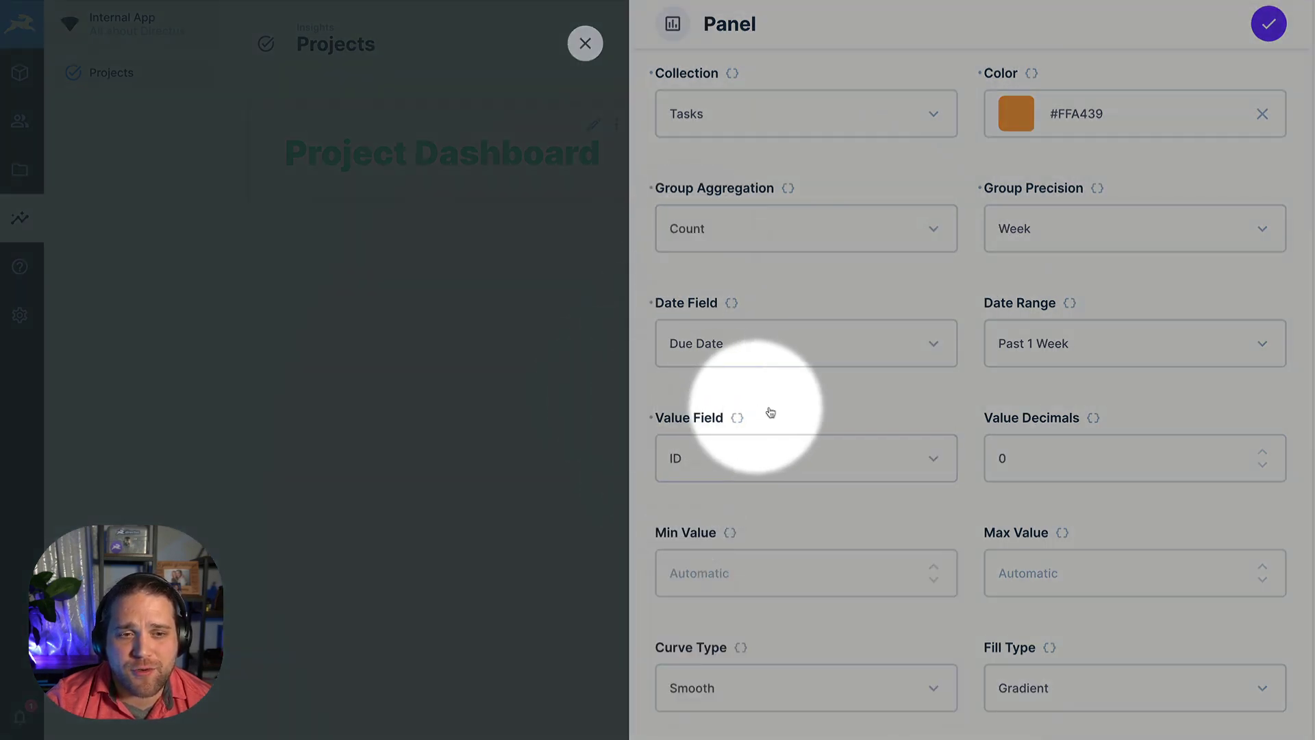
scroll(855, 406, "down", 1)
scroll(856, 405, "down", 3)
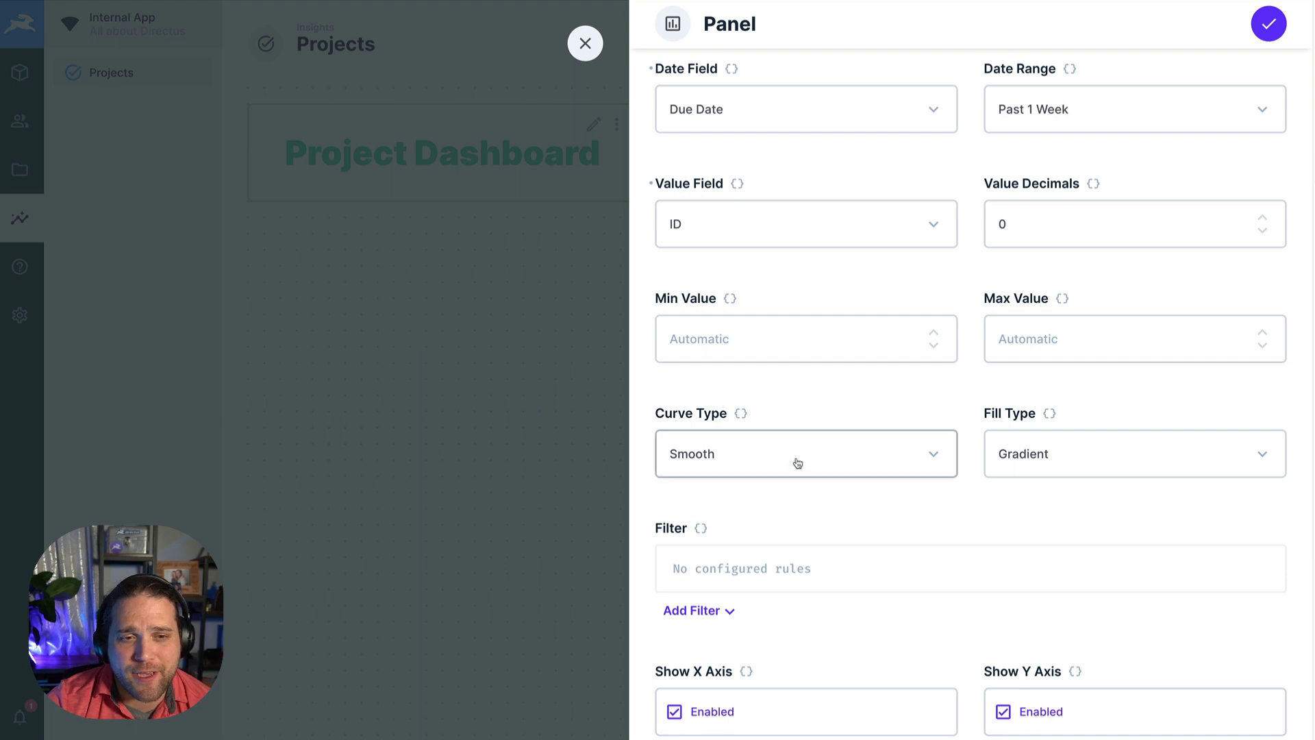
Step: Browse the chart's curve and fill options without changing them
left_click(763, 457)
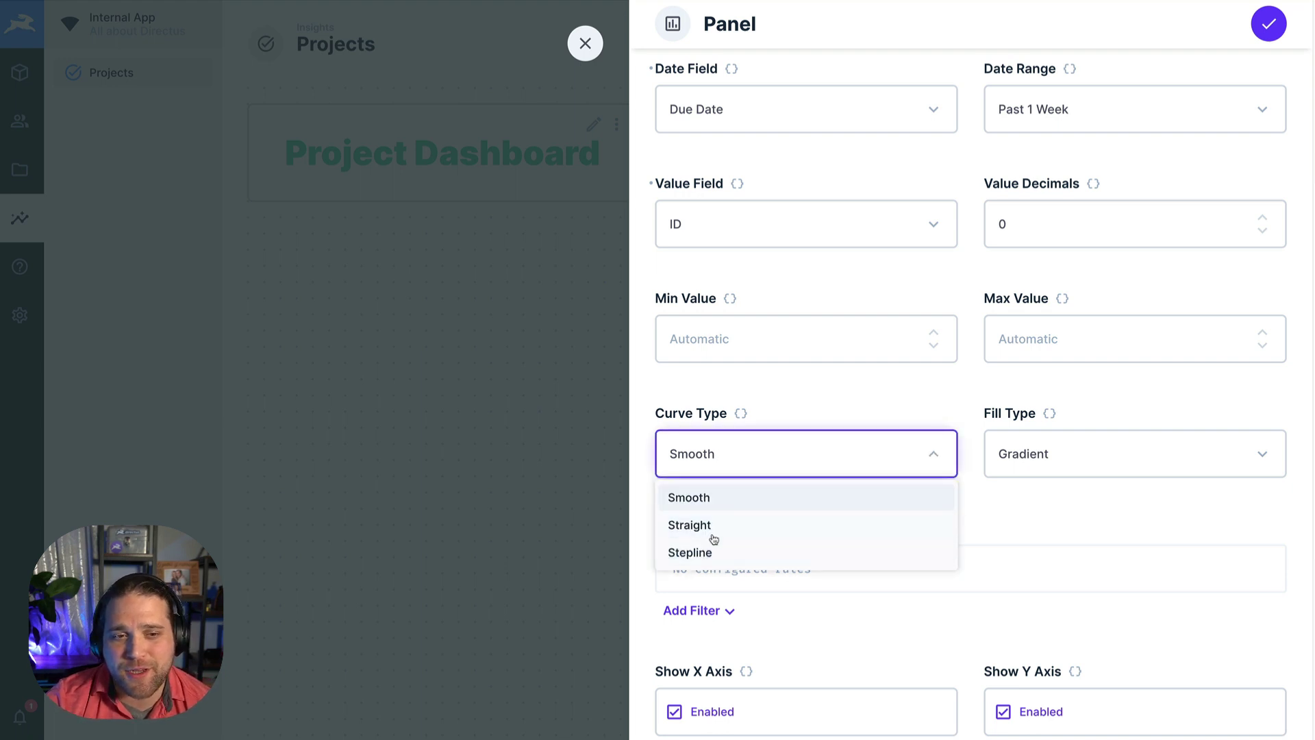
left_click(1038, 453)
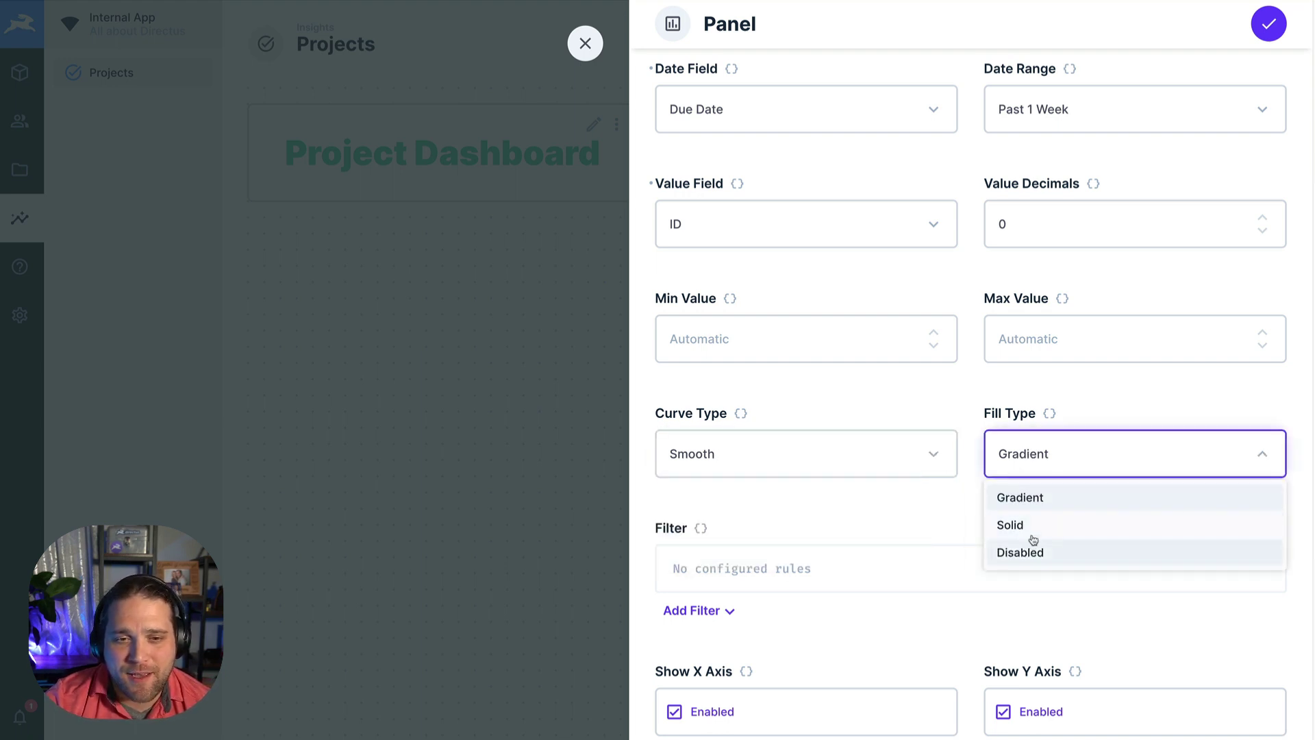
left_click(919, 507)
scroll(926, 465, "down", 2)
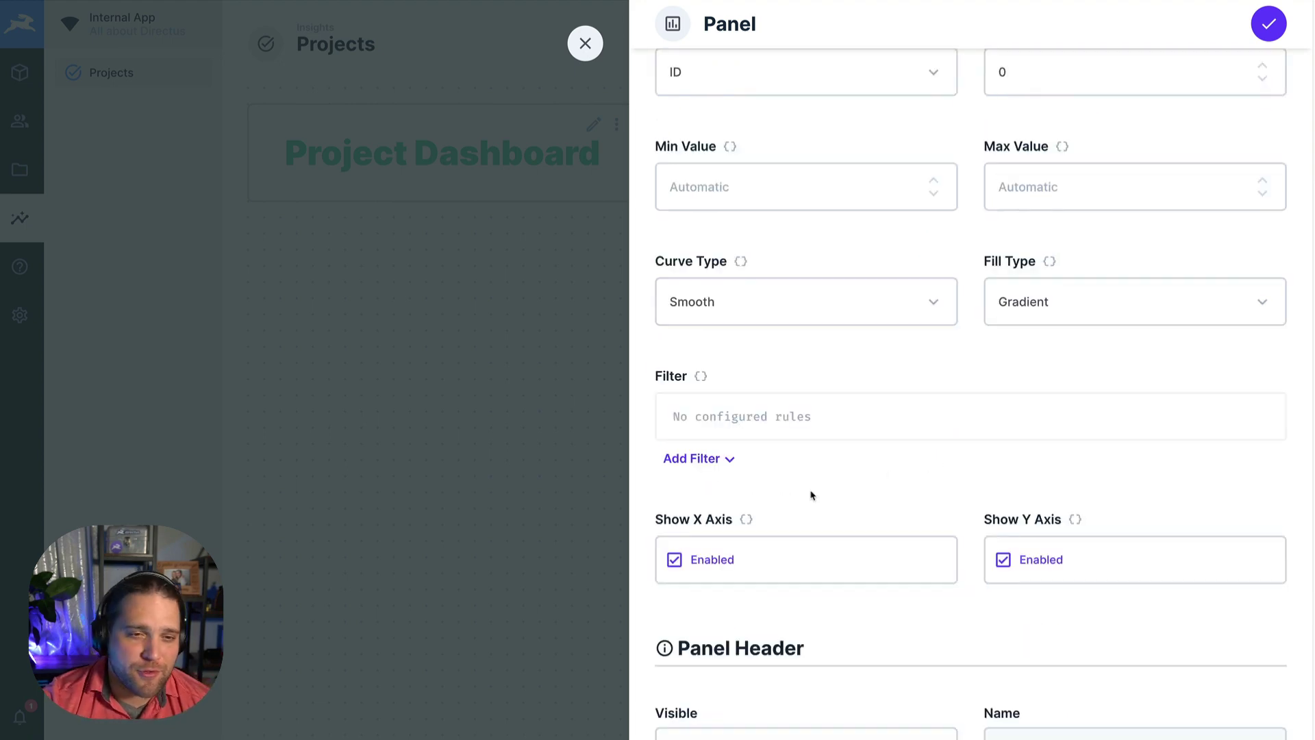
scroll(811, 495, "down", 1)
scroll(813, 484, "down", 2)
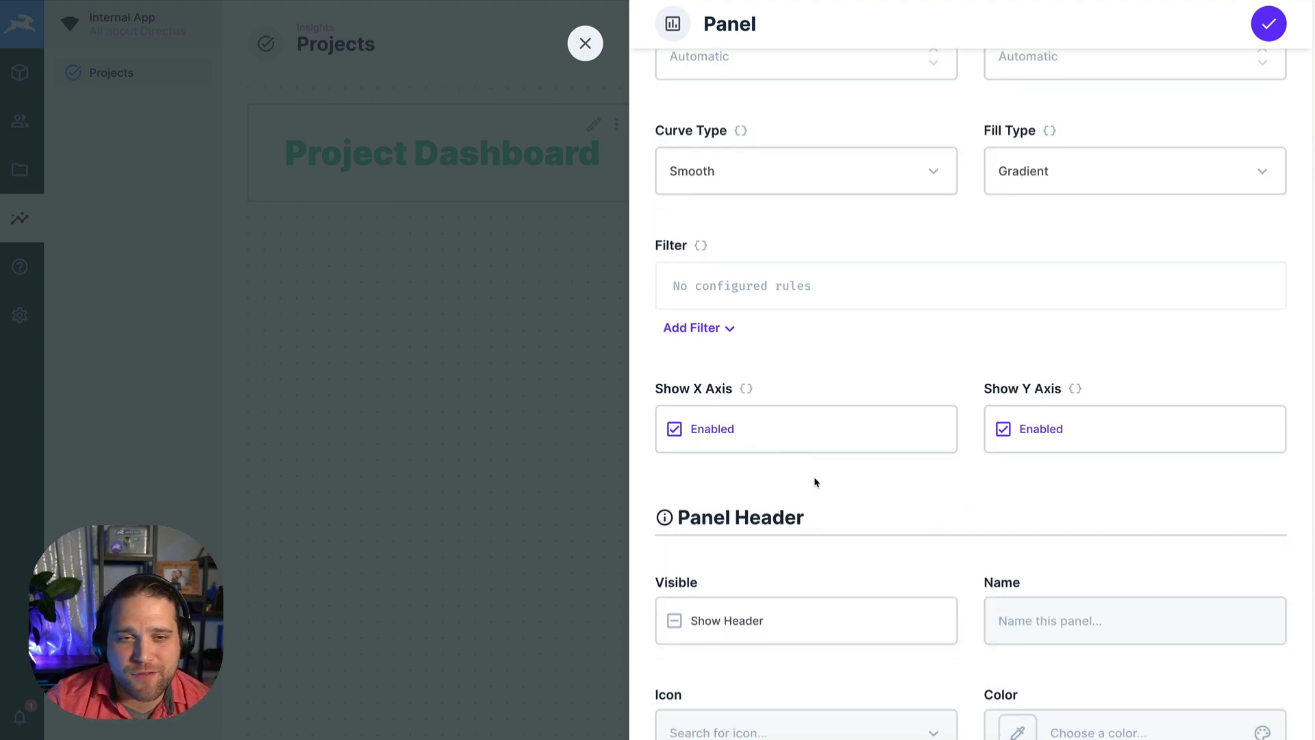
scroll(815, 483, "down", 2)
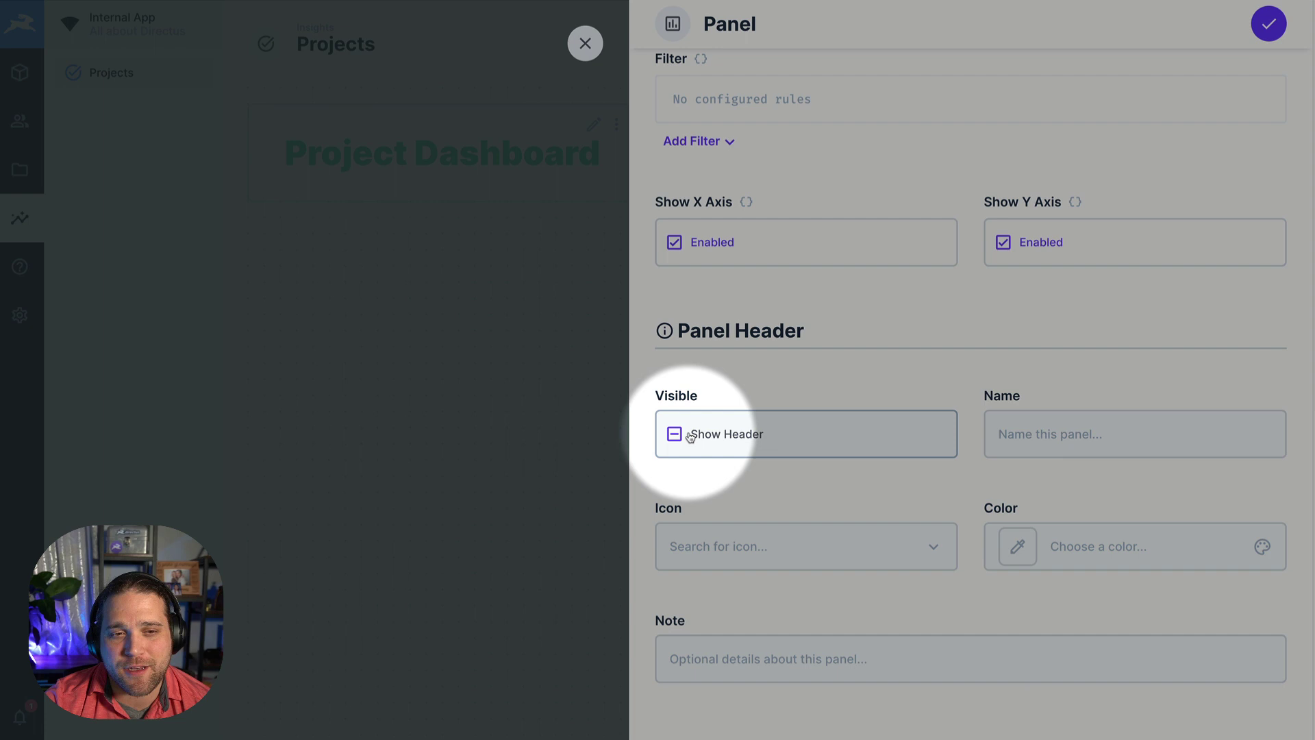
Step: Show a header named Tasks Completed with a Checklist icon and add the panel
left_click(1153, 442)
type("T")
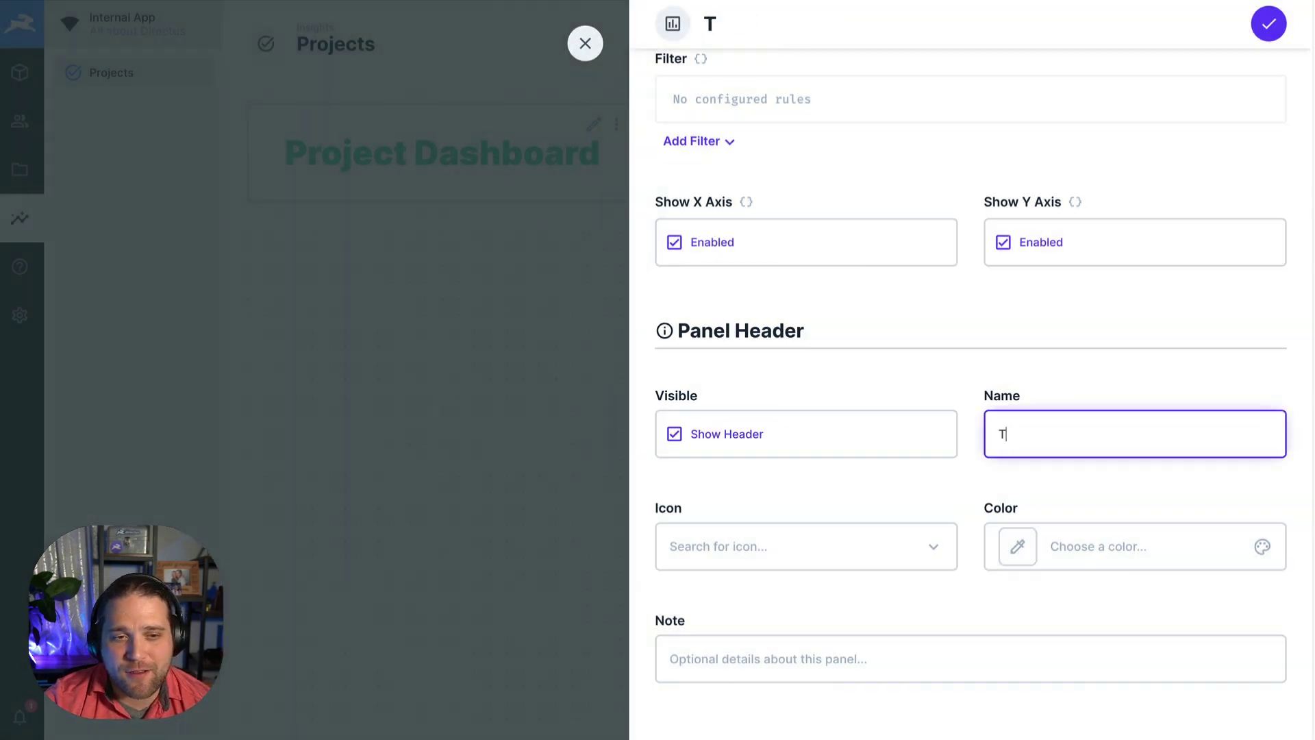
type("asks Completed")
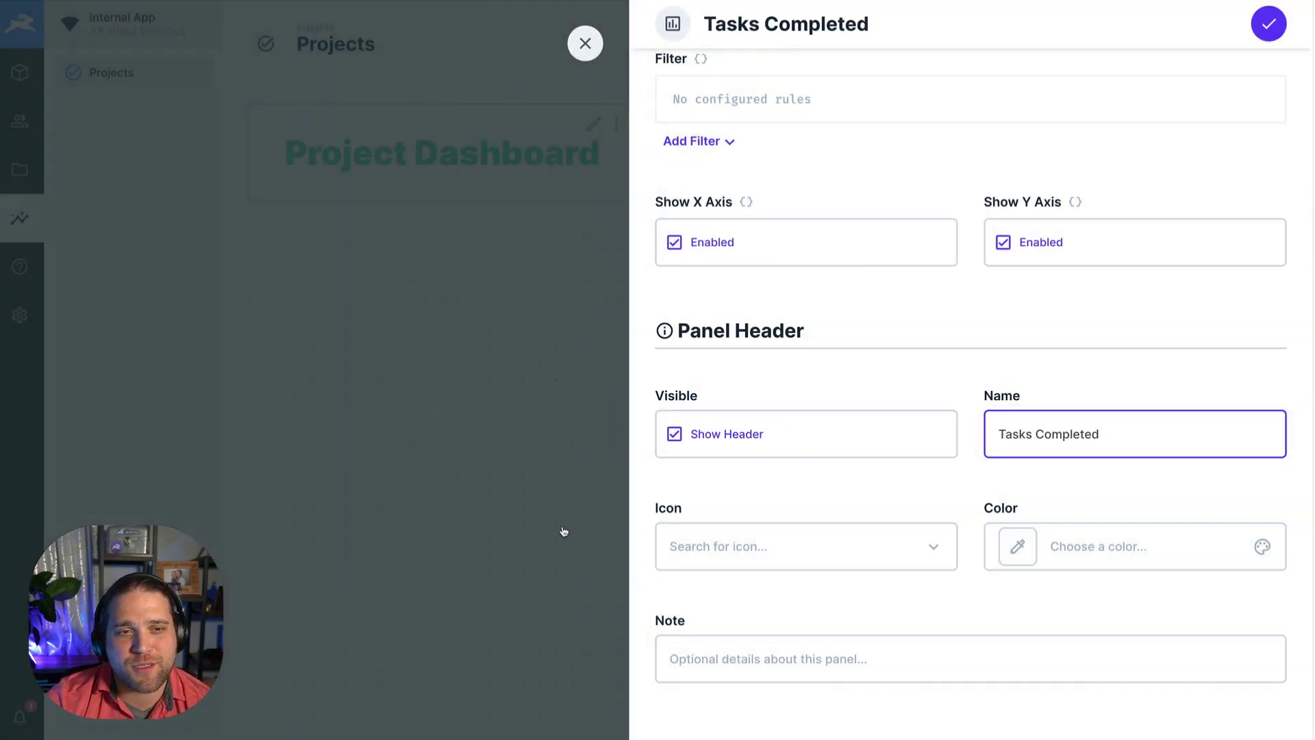
left_click(807, 546)
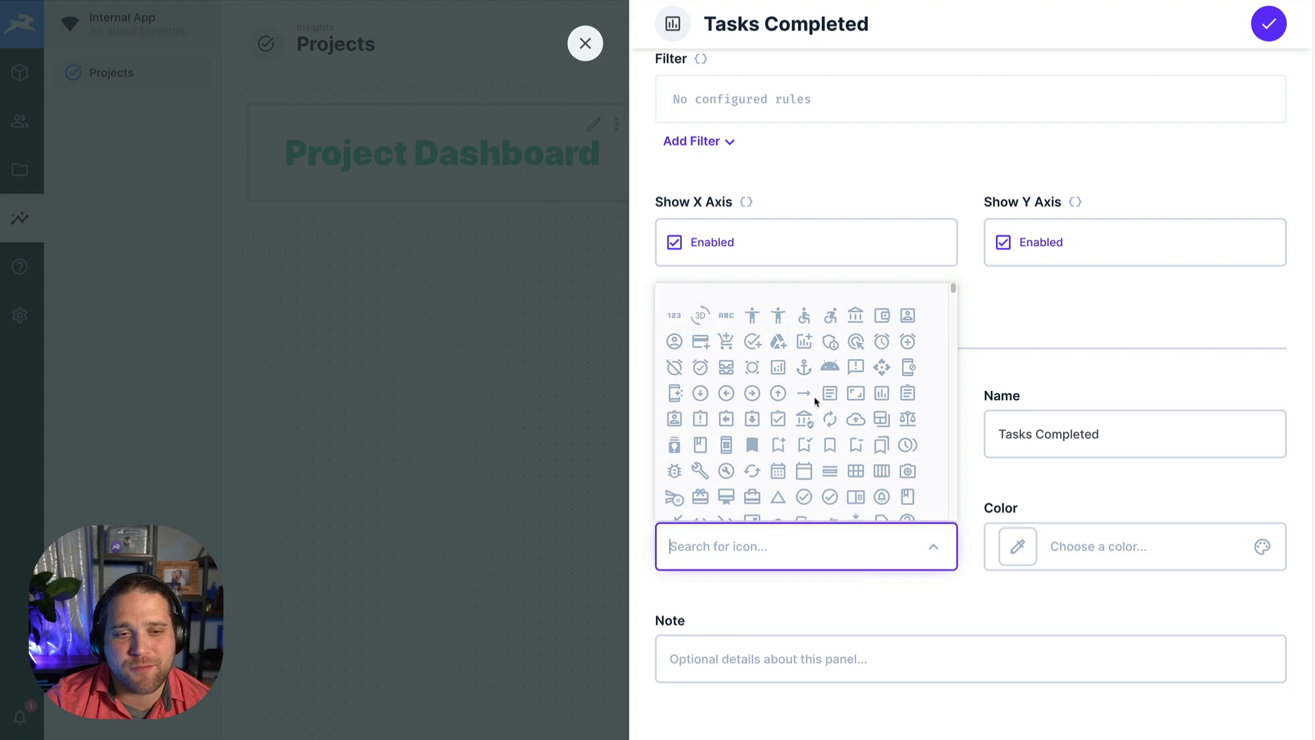
left_click(866, 442)
left_click(807, 546)
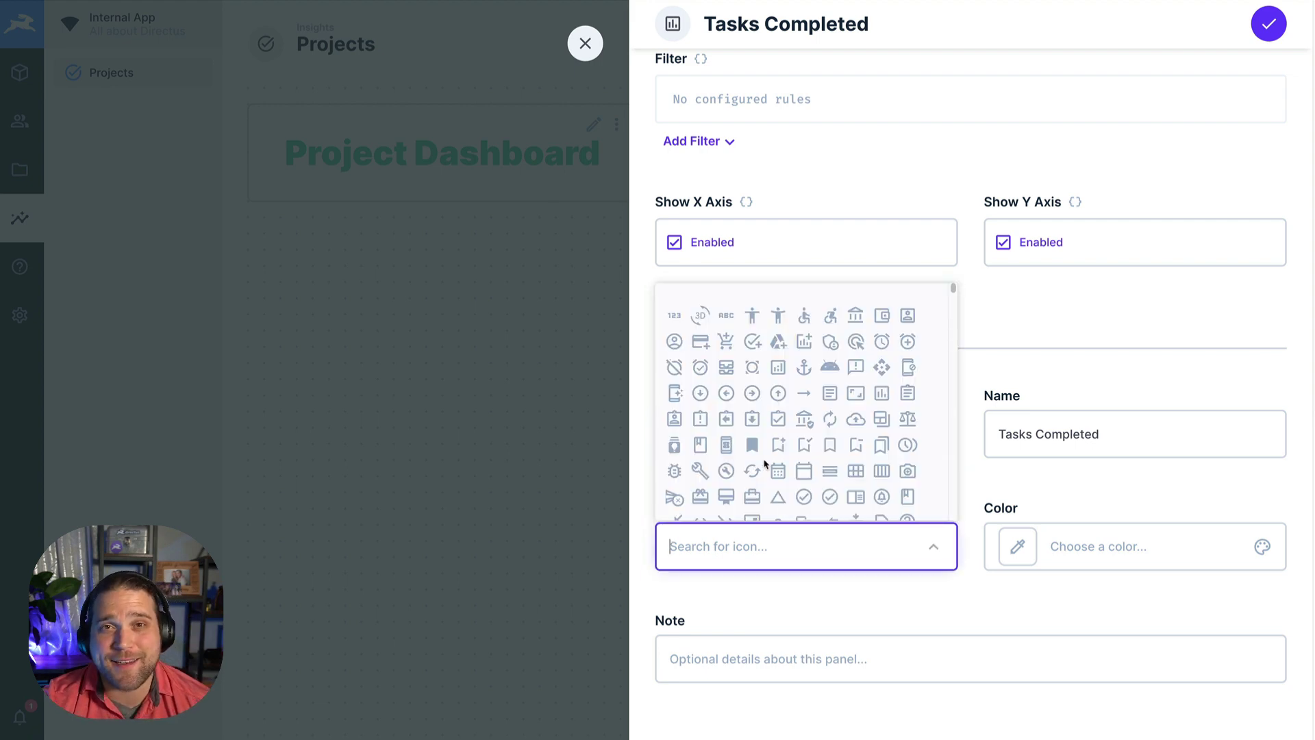
type("check")
left_click(674, 479)
left_click(825, 658)
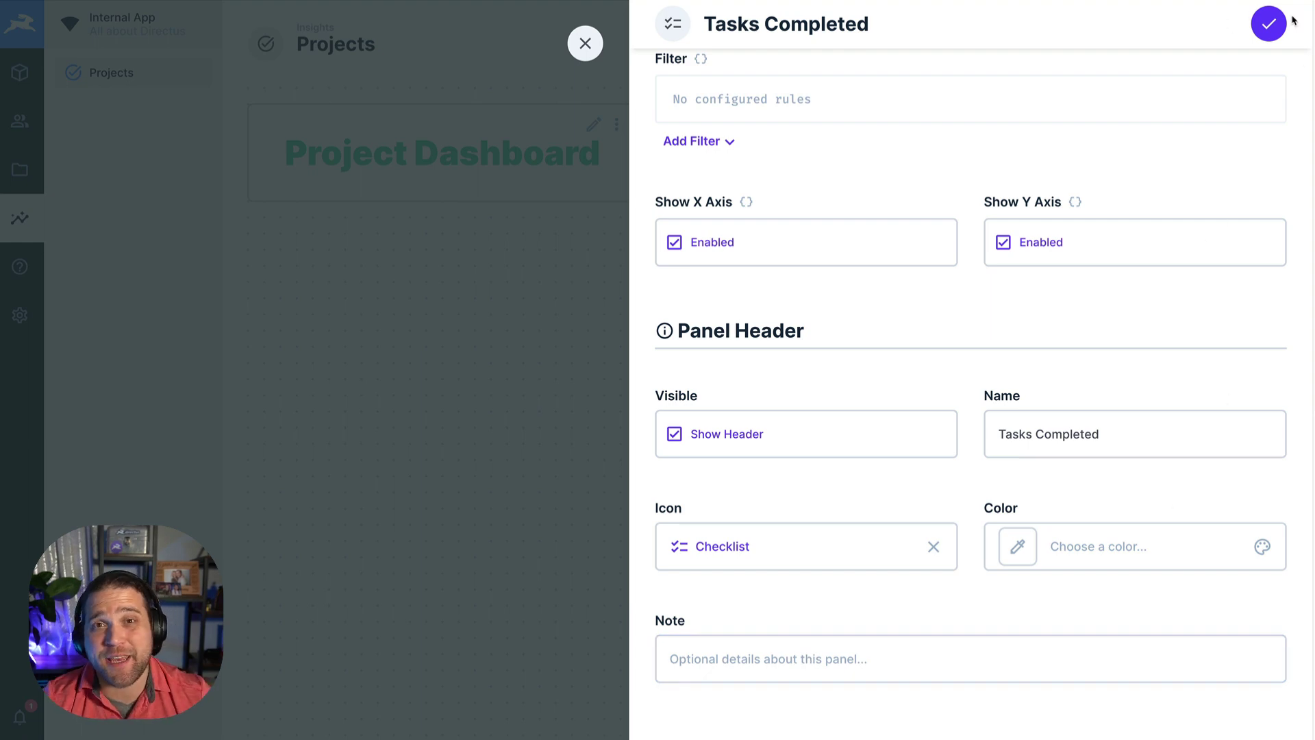
left_click(1269, 24)
Step: Enlarge Tasks Completed in the second row and set its date range to Automatic (Based on data)
mouse_move(308, 109)
left_mouse_down()
mouse_move(307, 224)
mouse_move(289, 223)
left_mouse_up()
mouse_move(440, 292)
left_mouse_down()
mouse_move(695, 503)
mouse_move(694, 519)
left_mouse_up()
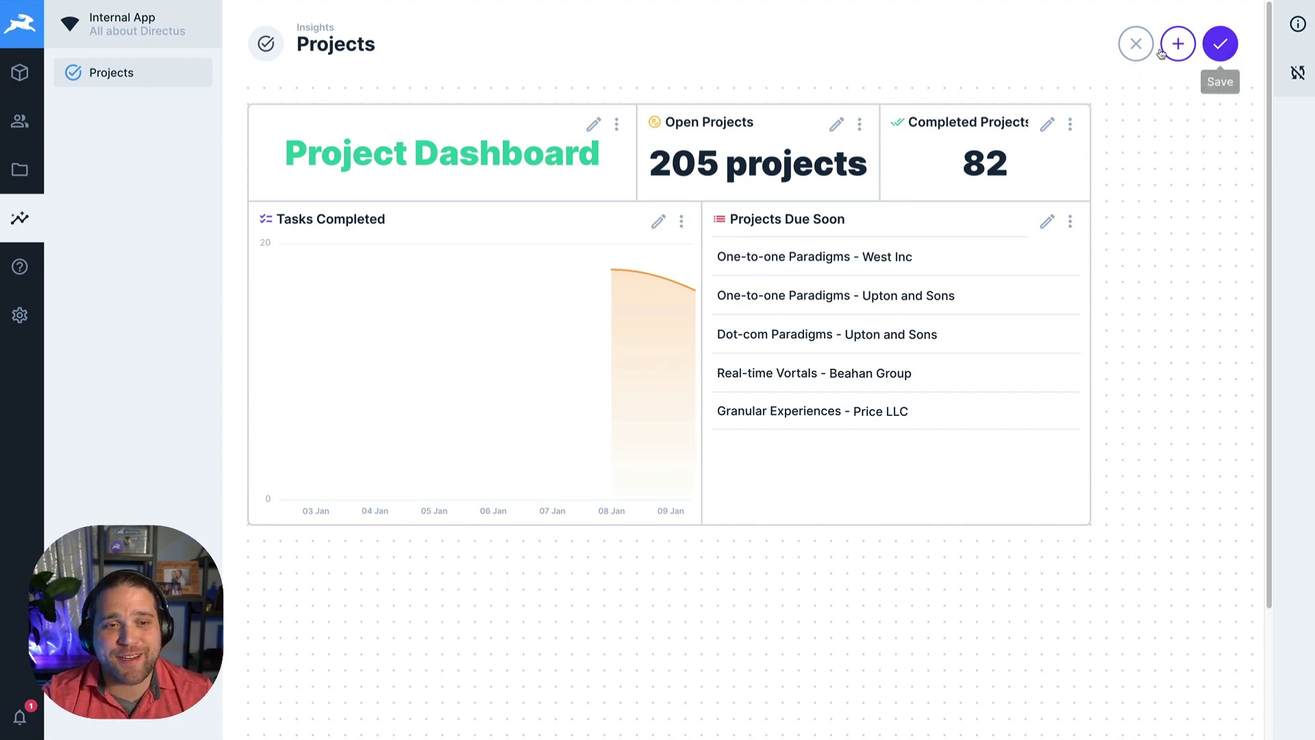
left_click(657, 220)
left_click(1079, 373)
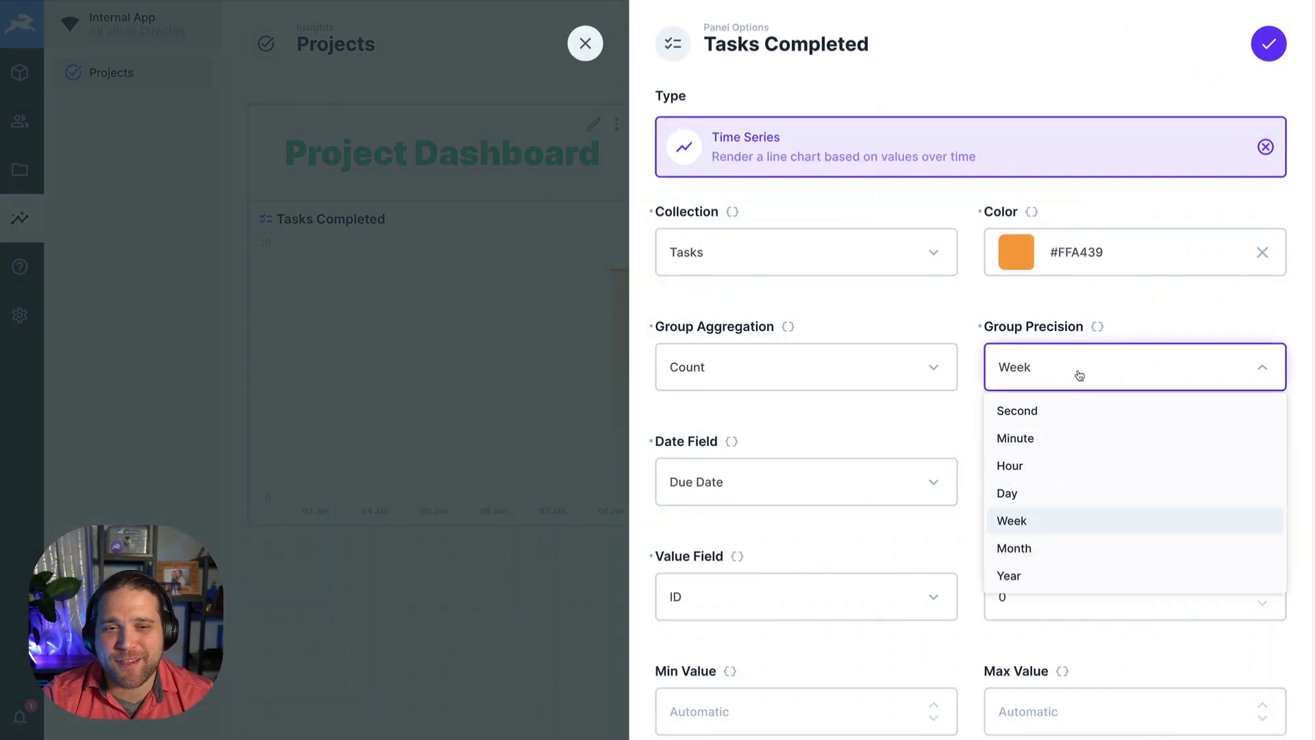
left_click(973, 423)
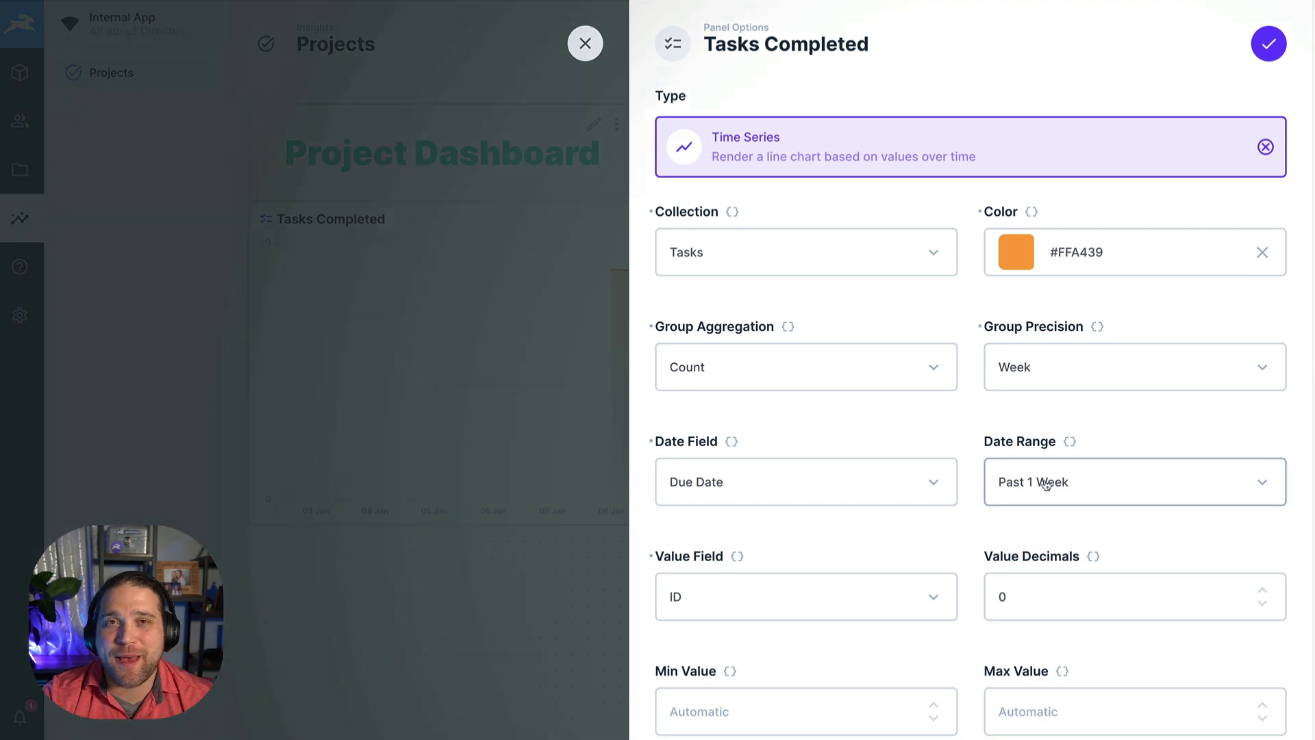
left_click(1046, 485)
left_click(1058, 528)
left_click(1269, 43)
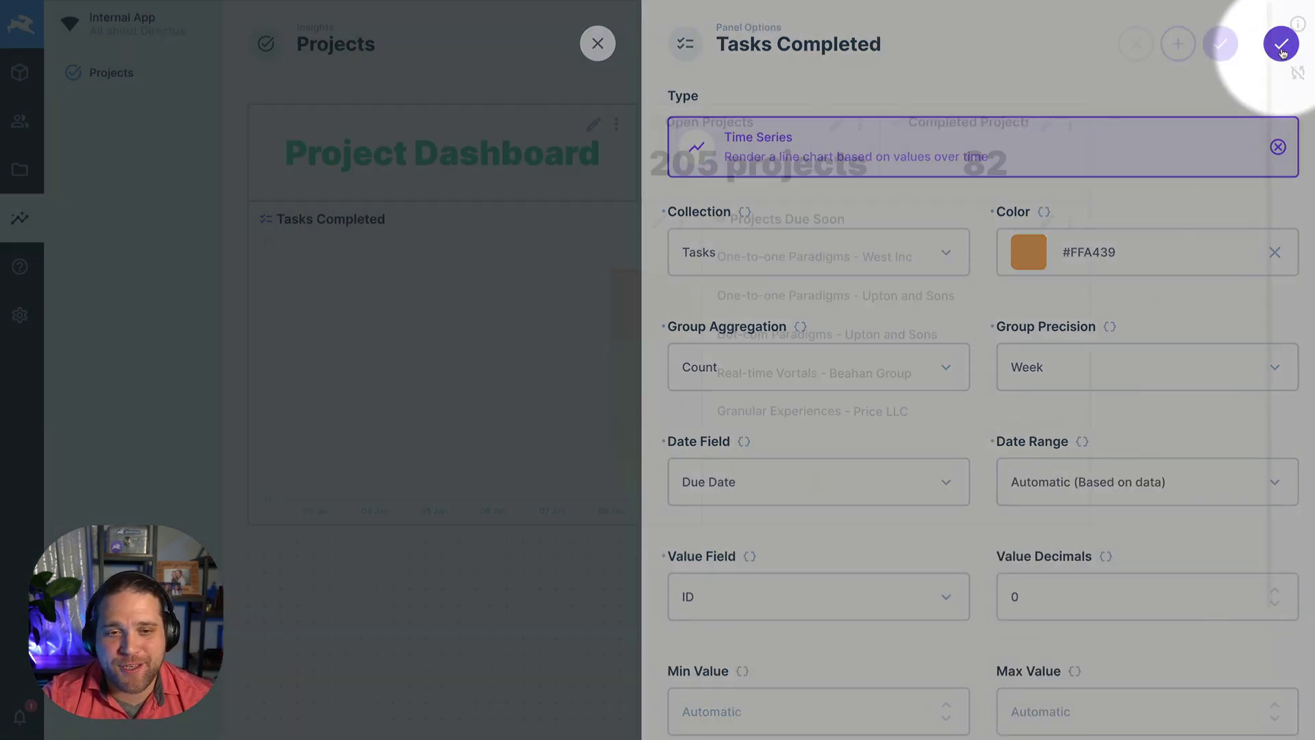
Step: Save the dashboard with its title, two metrics, Tasks Completed chart and Due Soon list
left_click(1221, 44)
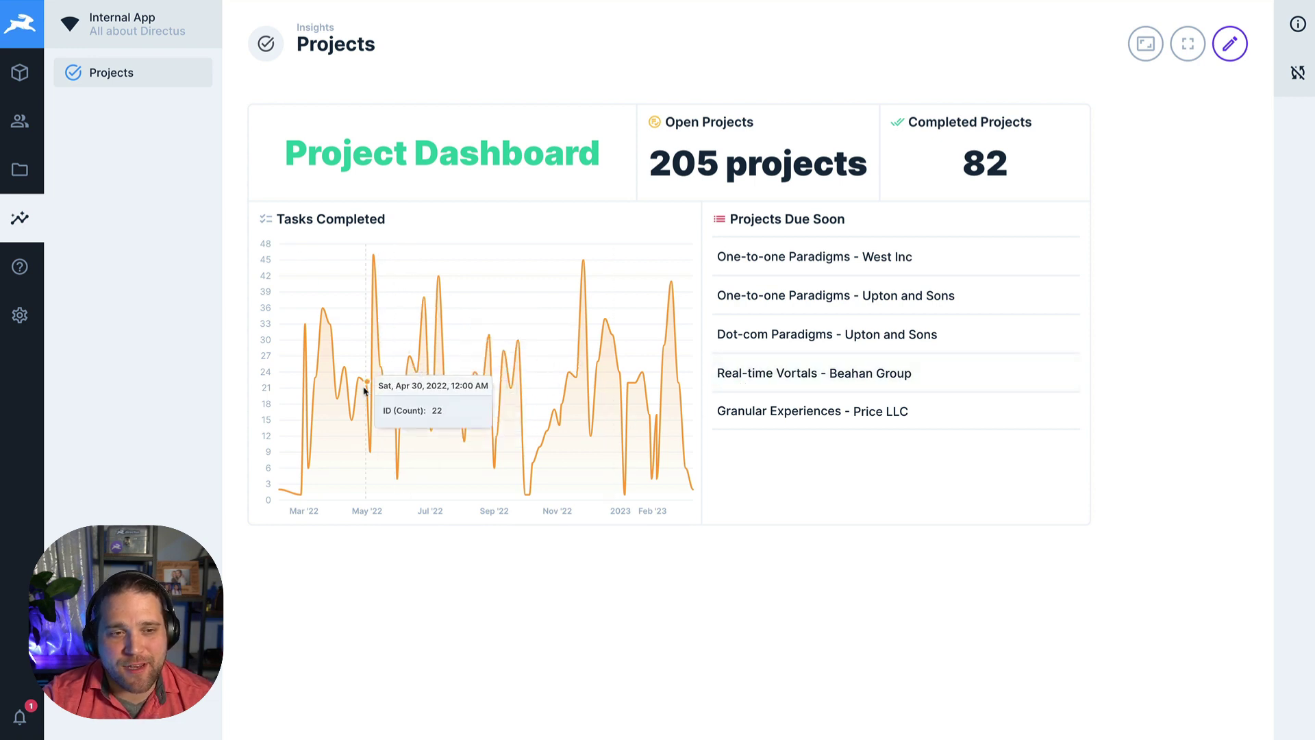
mouse_move(1231, 44)
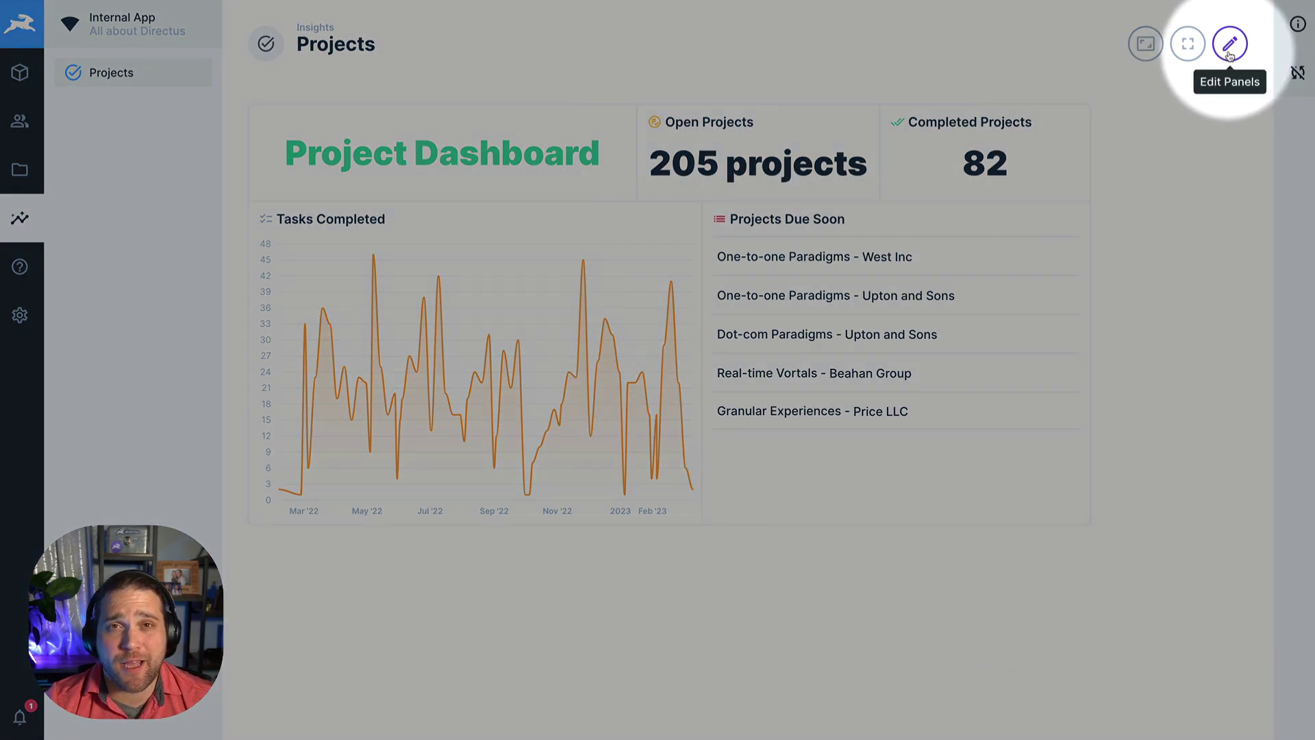
Step: Set the Tasks Completed chart's date range to a custom 5 months, keeping weekly grouping
left_click(1231, 46)
left_click(664, 224)
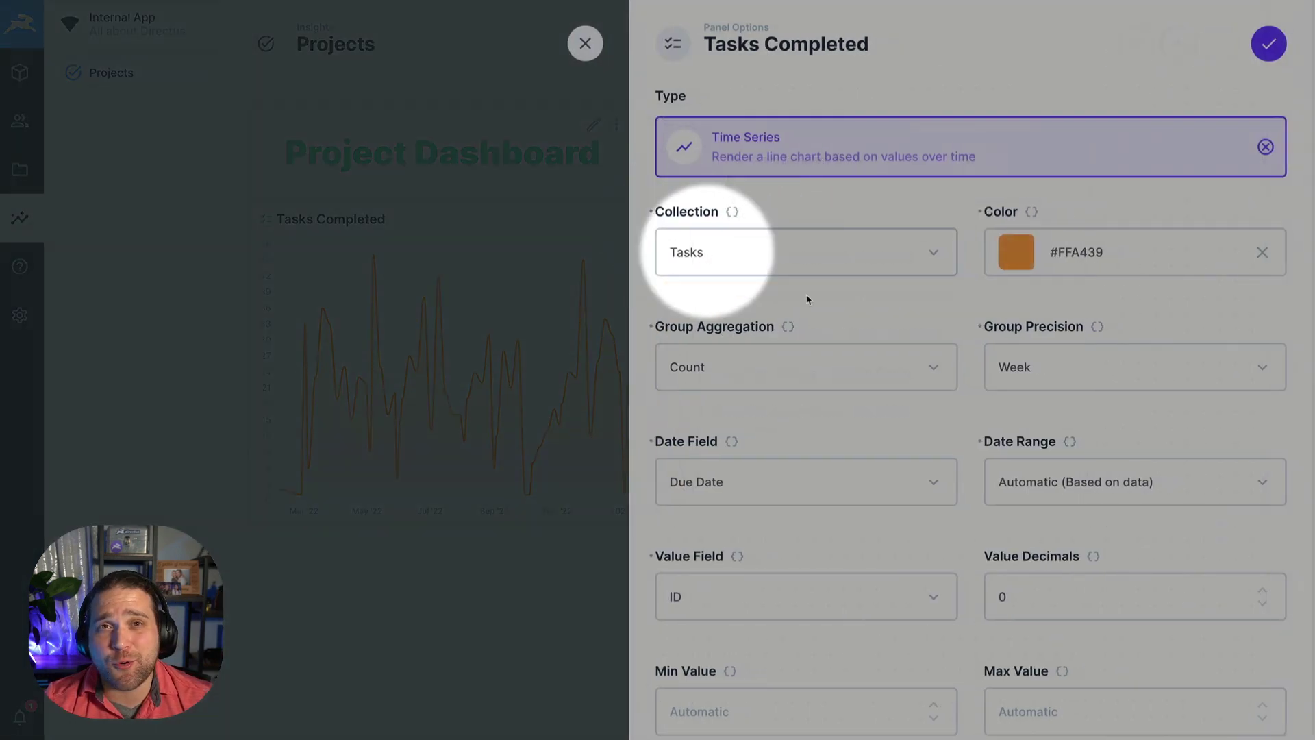
left_click(1069, 481)
scroll(1092, 607, "down", 2)
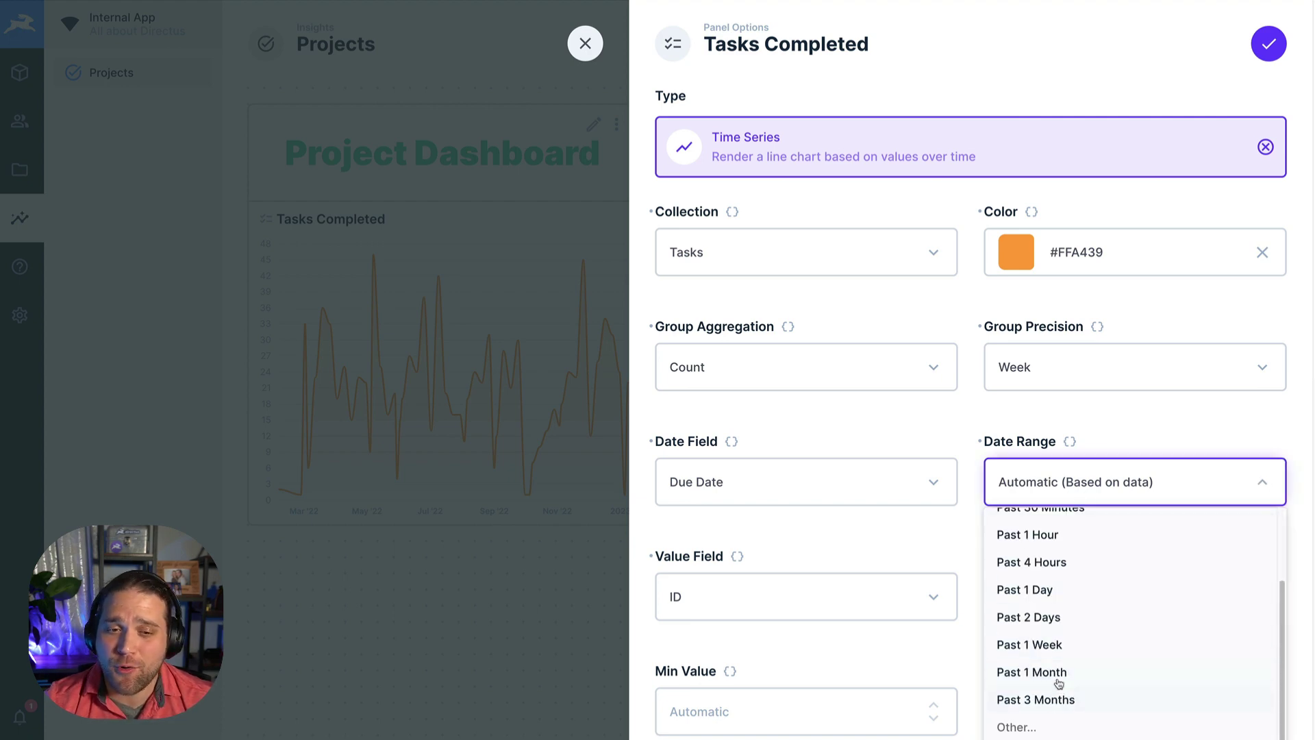
left_click(1024, 726)
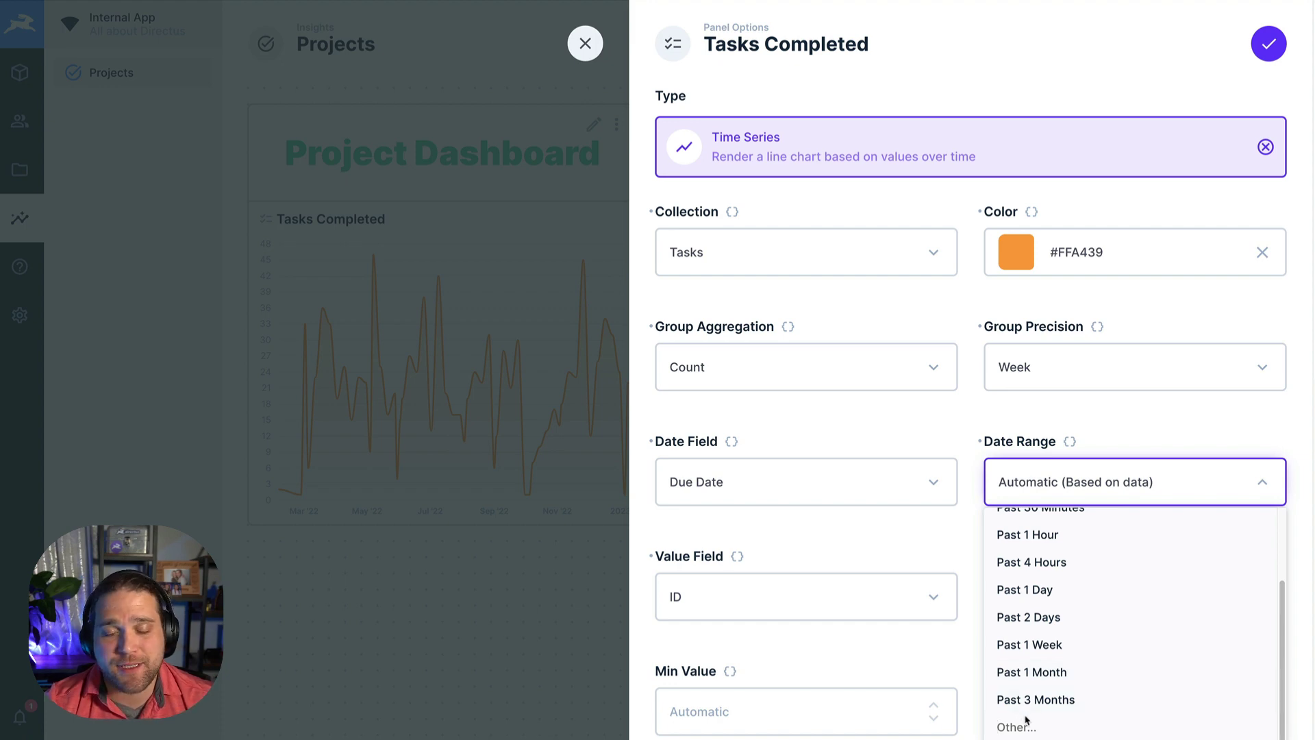
type("5 Months")
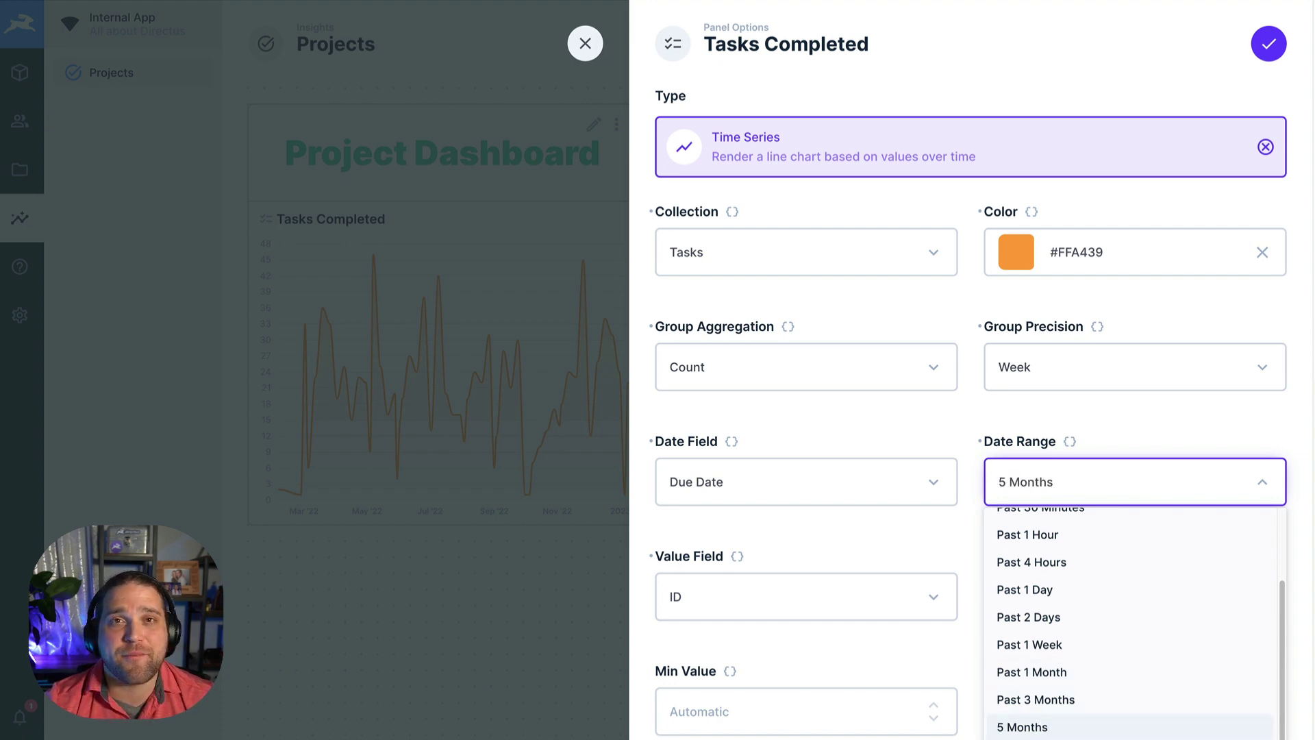
left_click(1090, 442)
left_click(1201, 371)
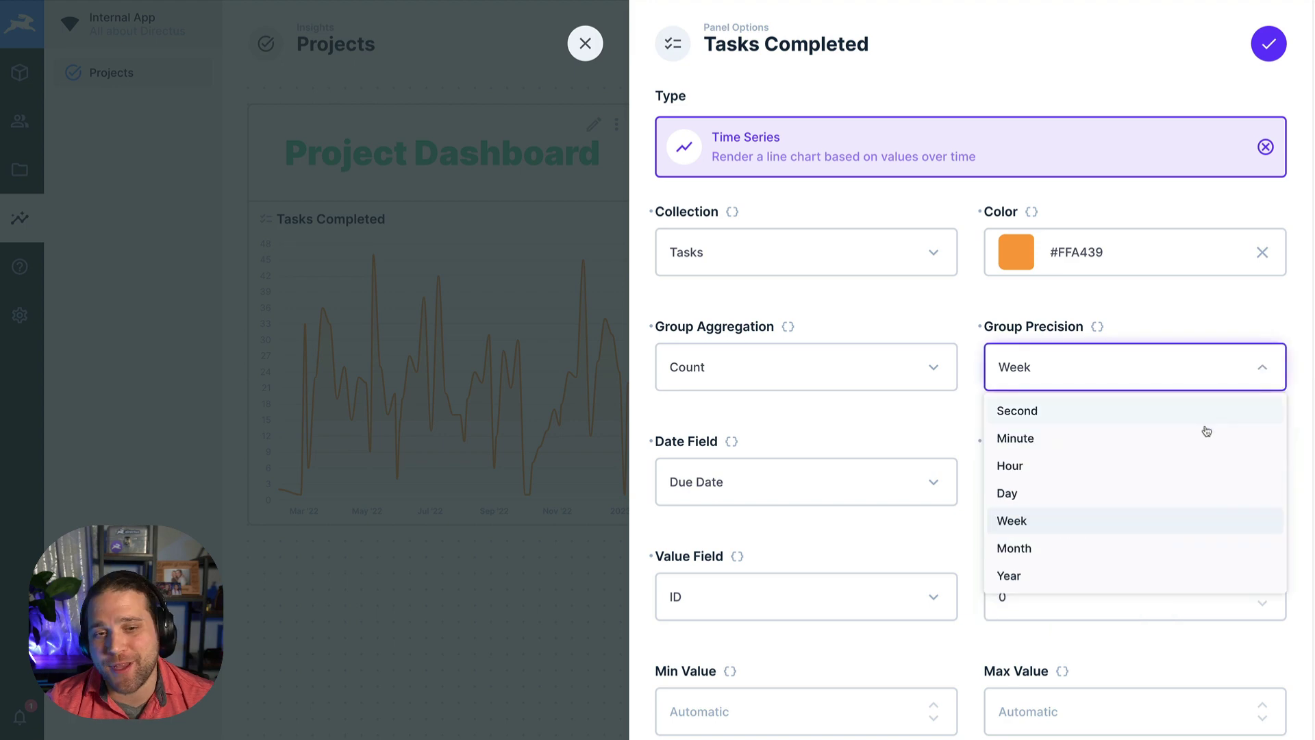
left_click(1201, 311)
left_click(1270, 44)
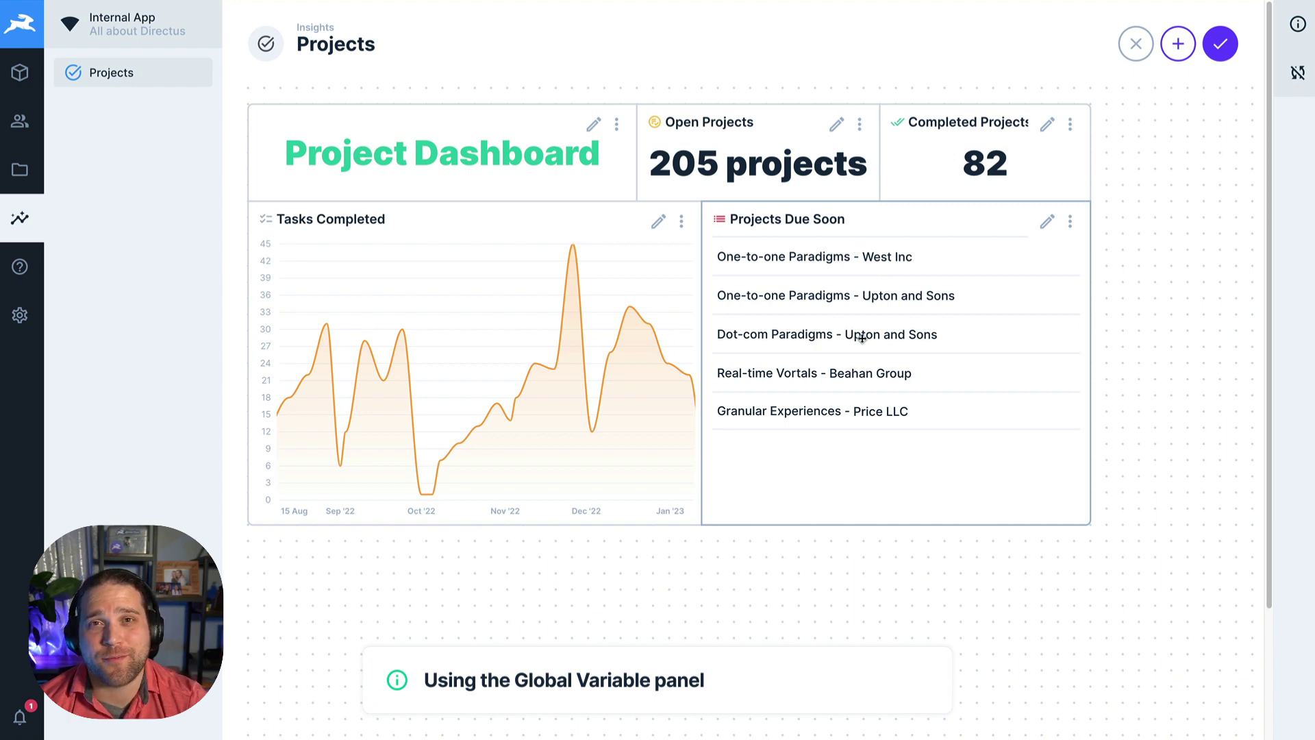
Step: Move Projects Due Soon below the chart and stack Open and Completed Projects beside it
left_click_drag(861, 337, 412, 707)
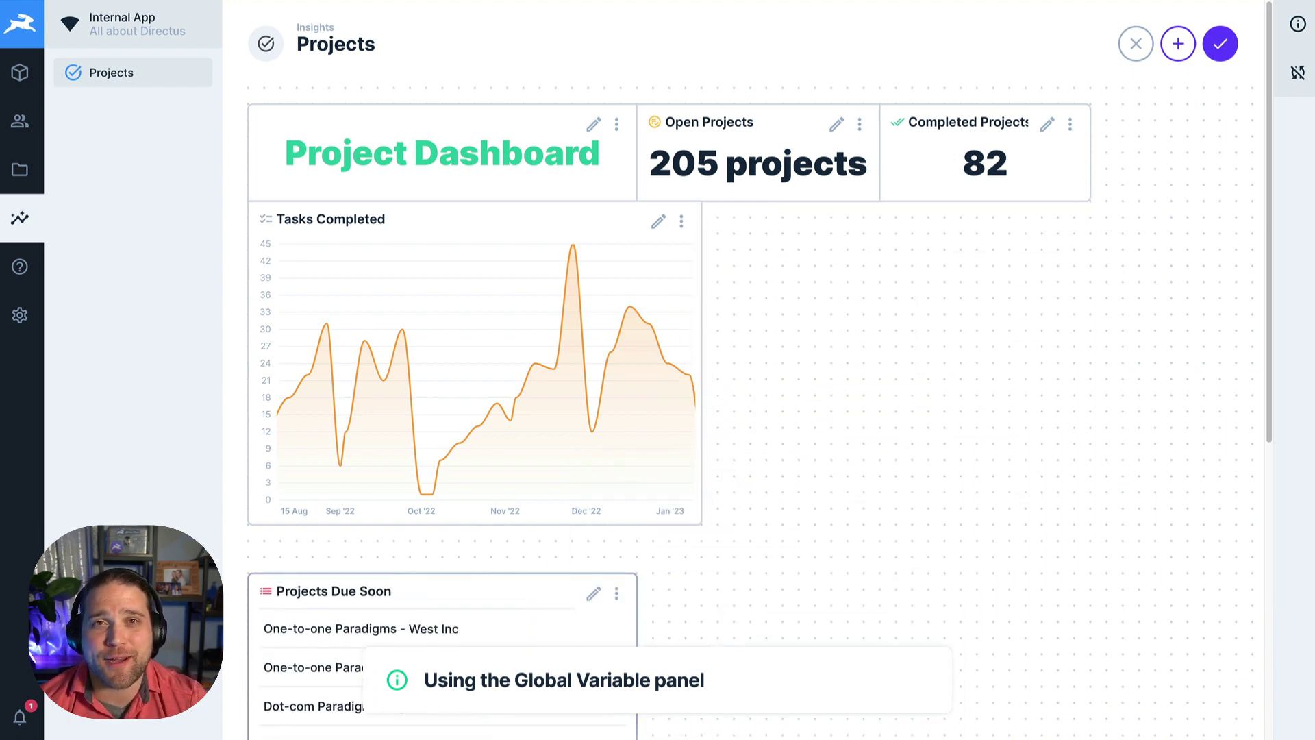
left_click_drag(796, 136, 875, 234)
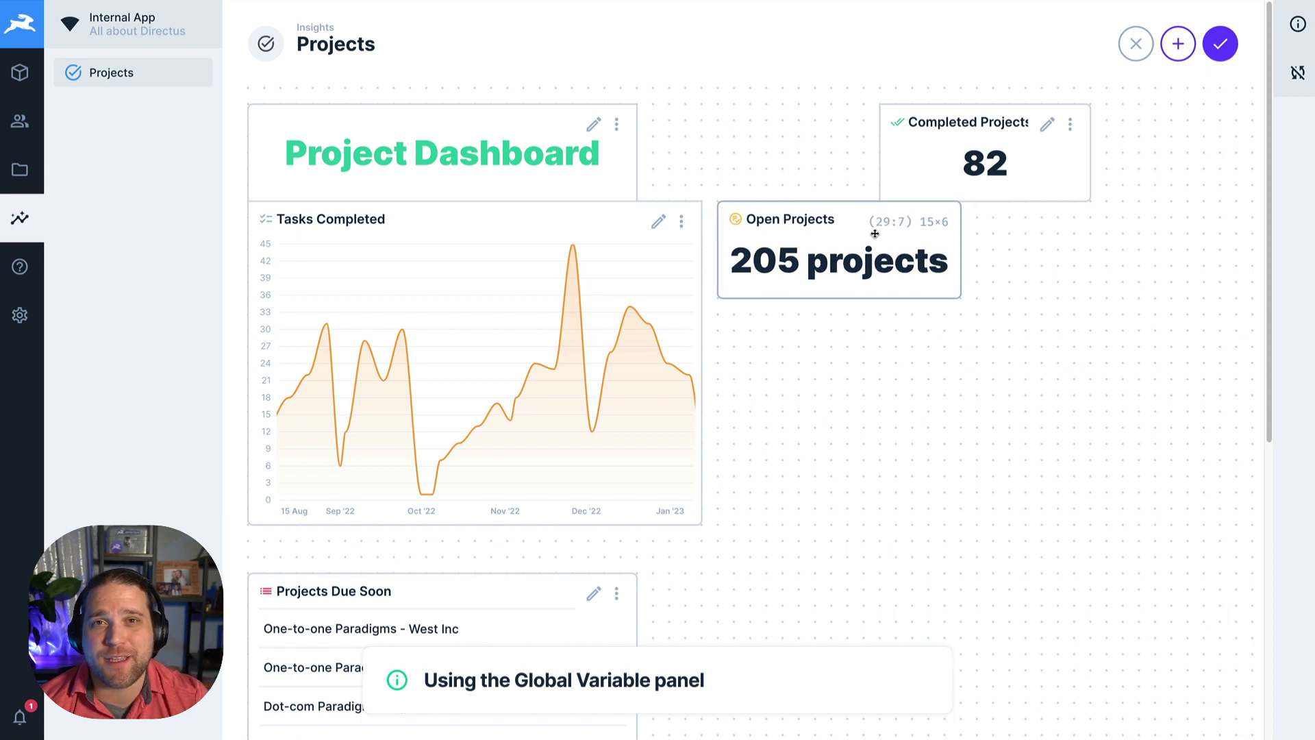
mouse_move(956, 165)
left_mouse_down()
mouse_move(769, 361)
mouse_move(775, 370)
left_mouse_up()
Step: Widen Completed Projects and add a Global Variable panel with key date_from
left_click_drag(913, 347, 945, 348)
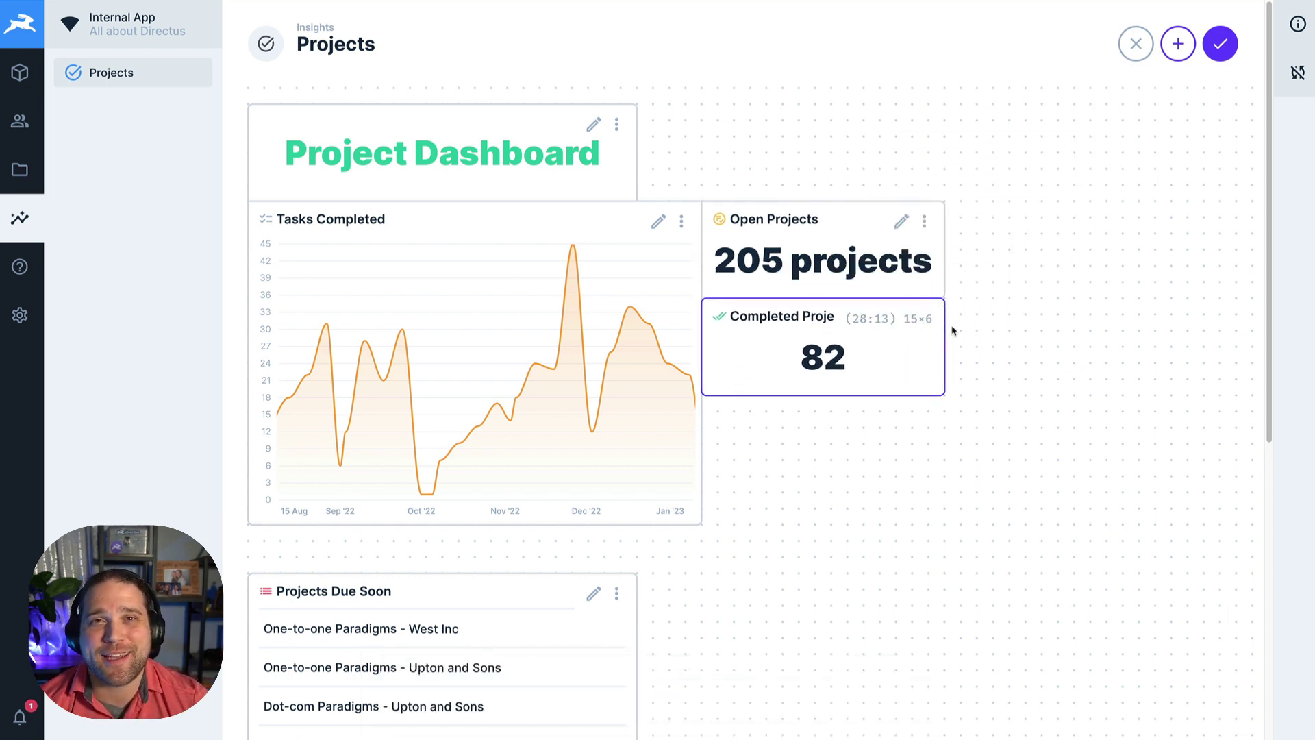
left_click(1179, 44)
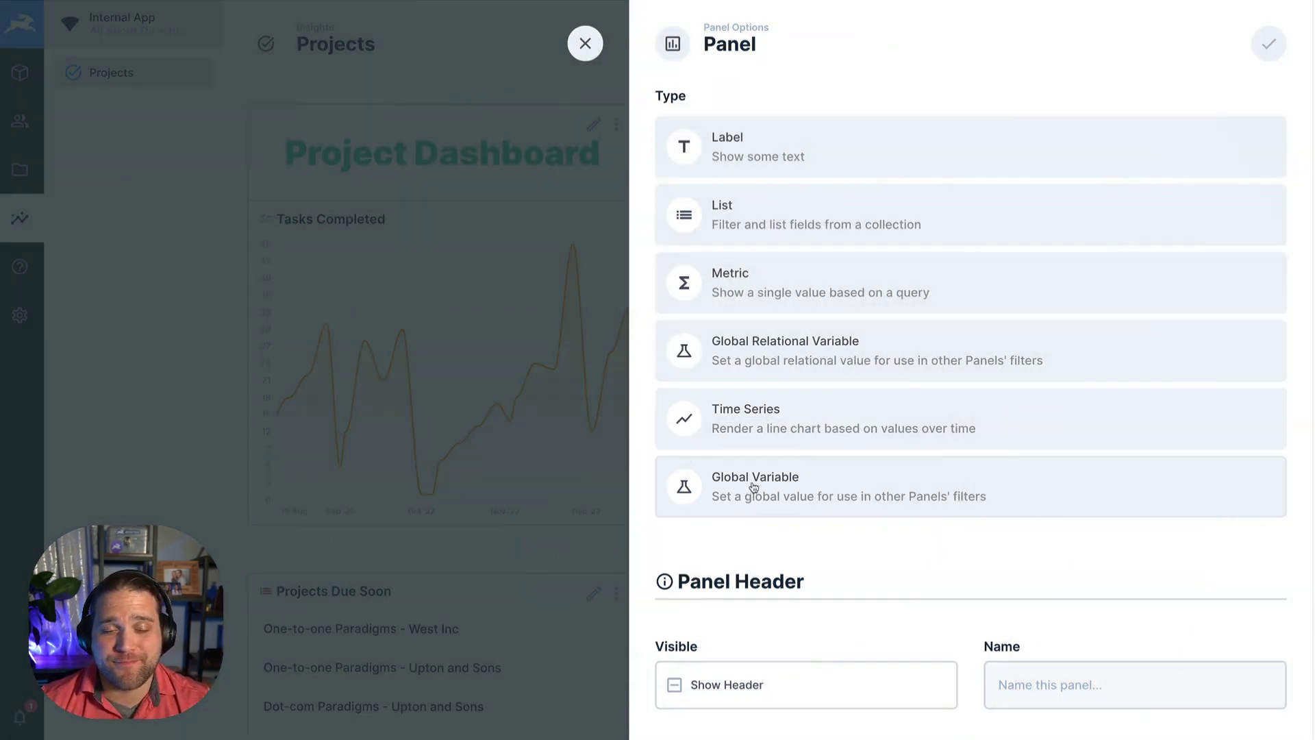
left_click(754, 488)
left_click(746, 246)
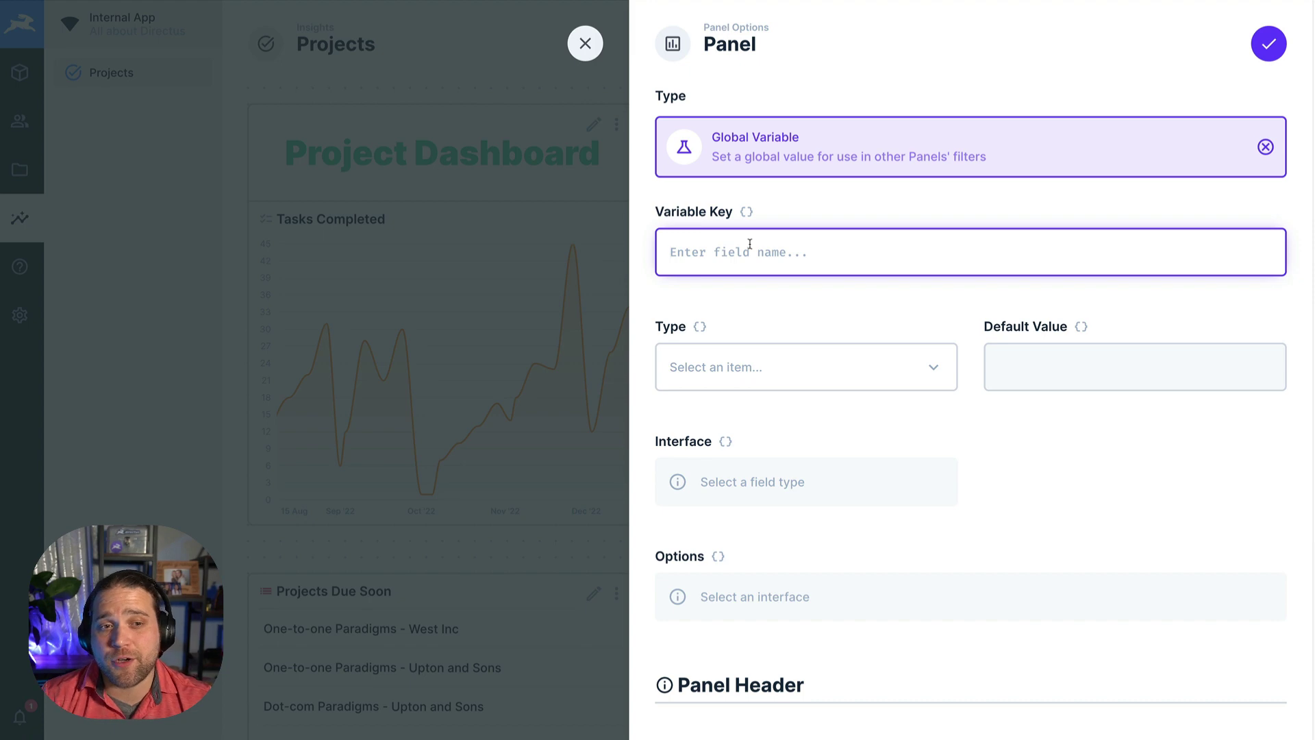
type("date_from")
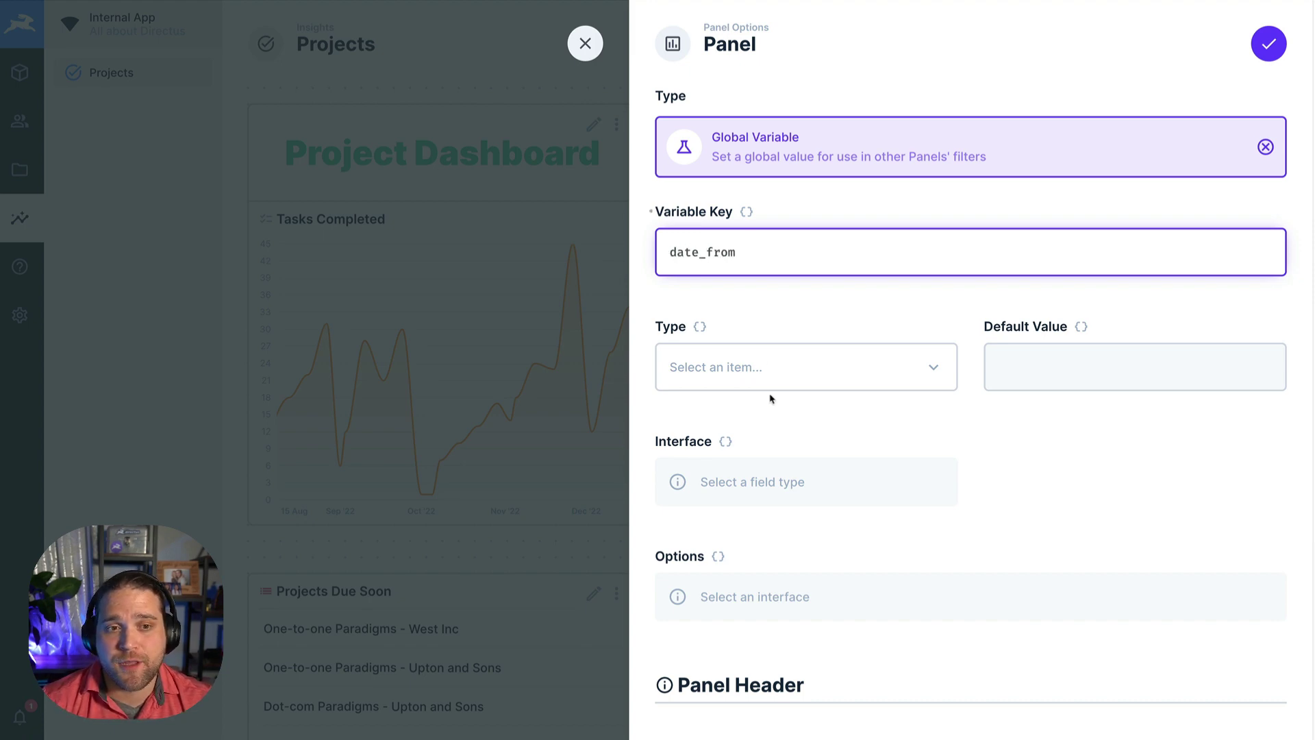
Step: Give the variable DateTime type, a Datetime interface and a header named From, then save it
left_click(769, 380)
scroll(703, 576, "down", 3)
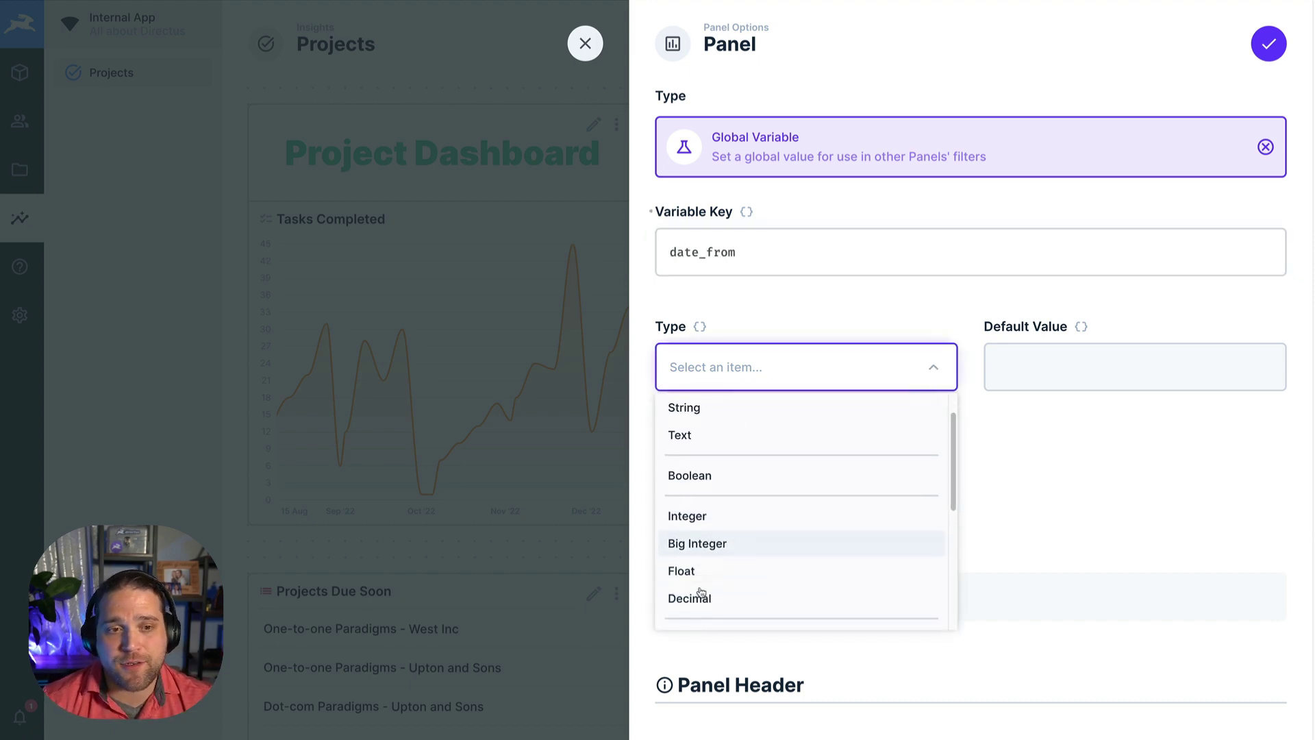
scroll(703, 576, "down", 3)
left_click(694, 495)
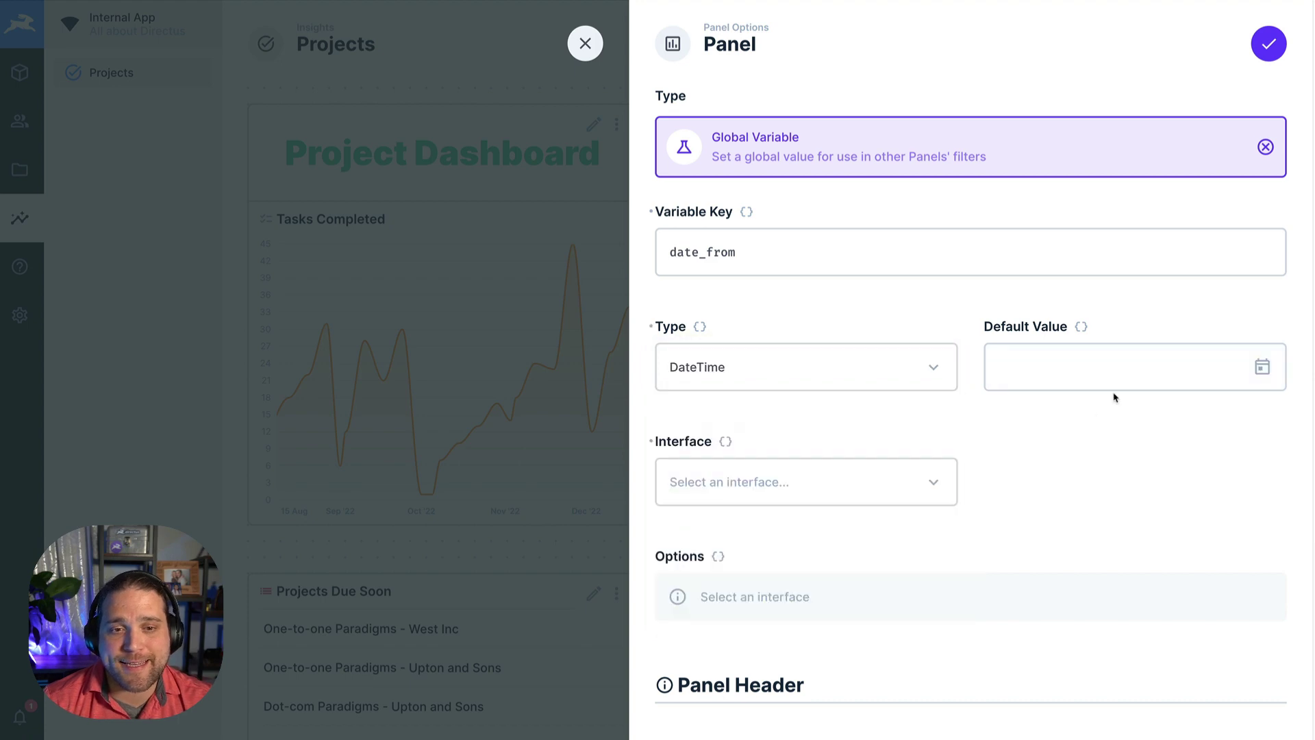
left_click(892, 492)
left_click(812, 525)
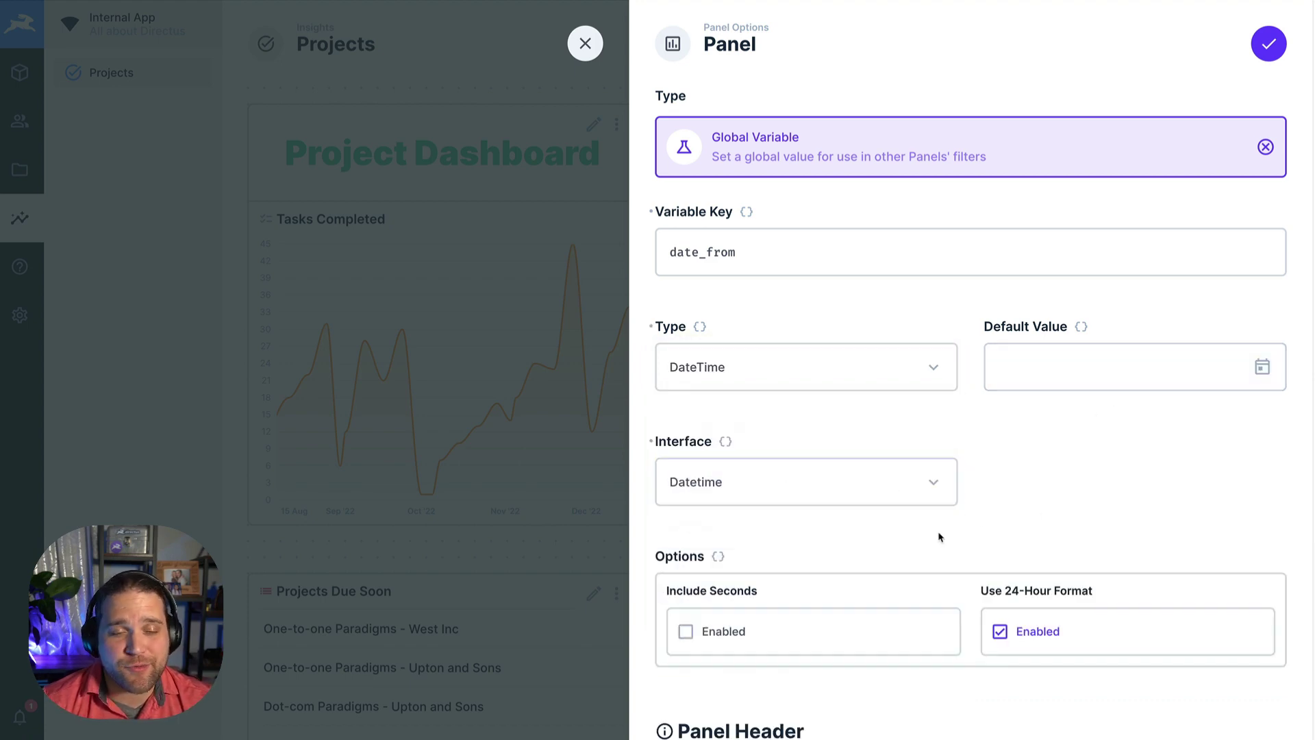
scroll(935, 535, "down", 3)
scroll(929, 535, "down", 3)
left_click(766, 435)
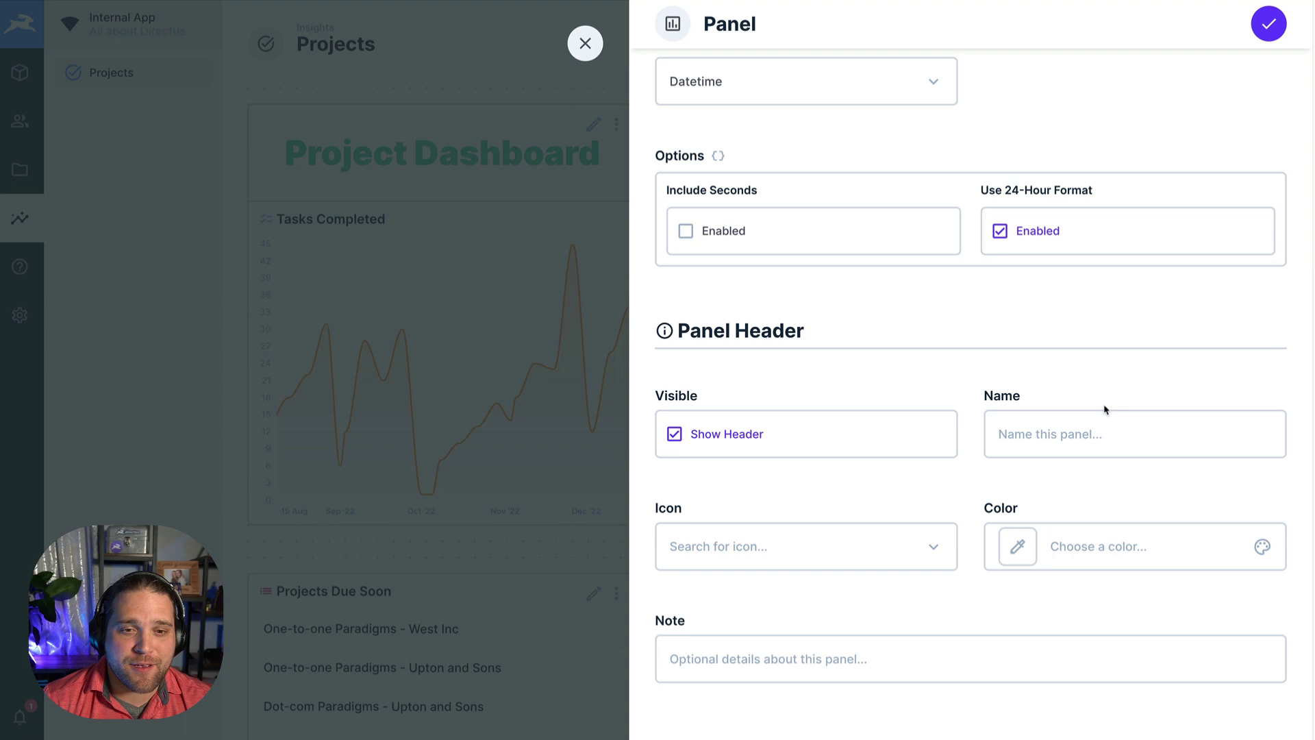
left_click(1105, 434)
type("From")
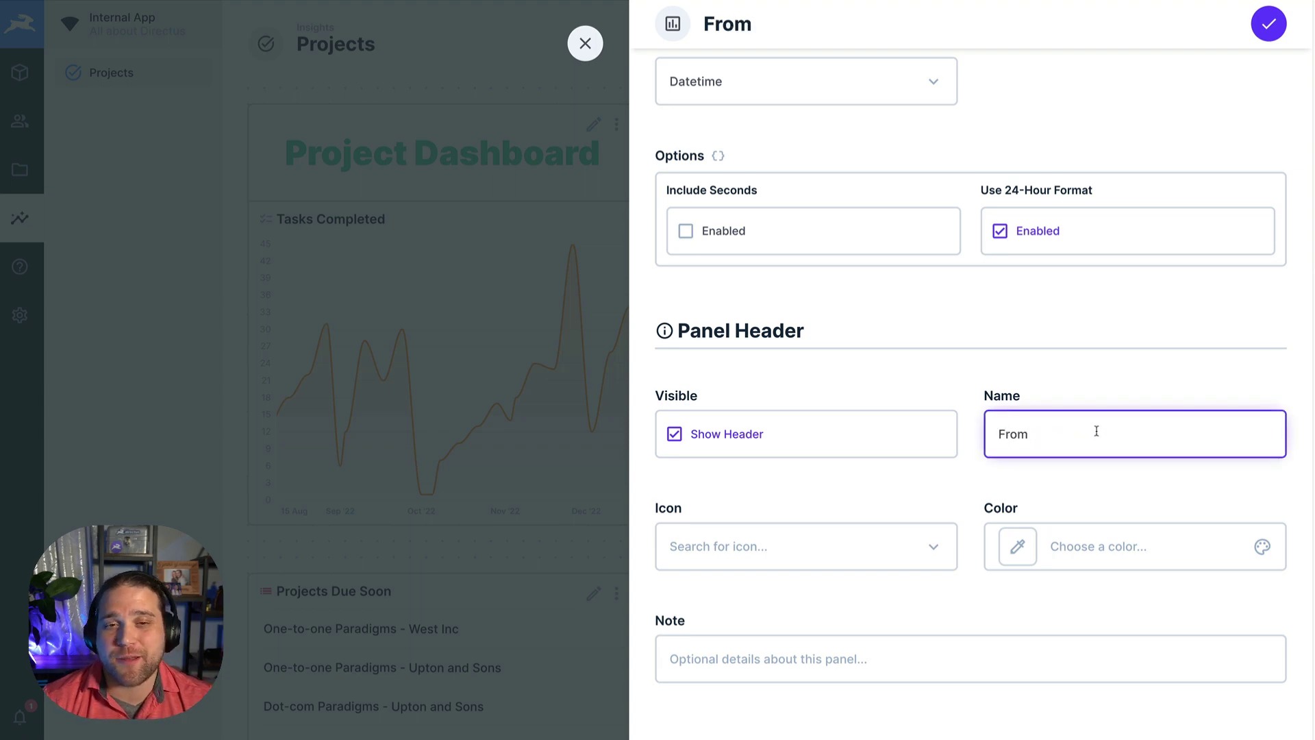
left_click(1269, 24)
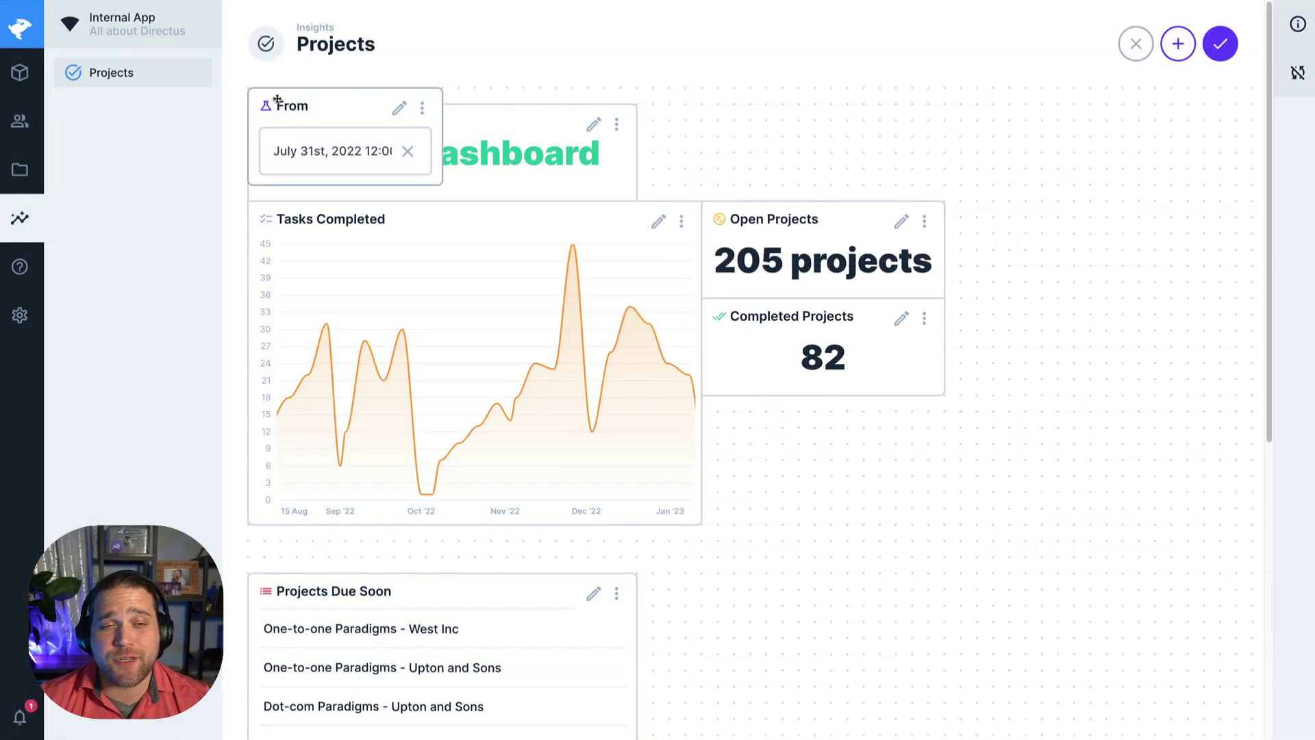
Step: Place the From panel beside the dashboard title and put a duplicate next to it
left_click_drag(269, 107, 667, 119)
left_click(810, 123)
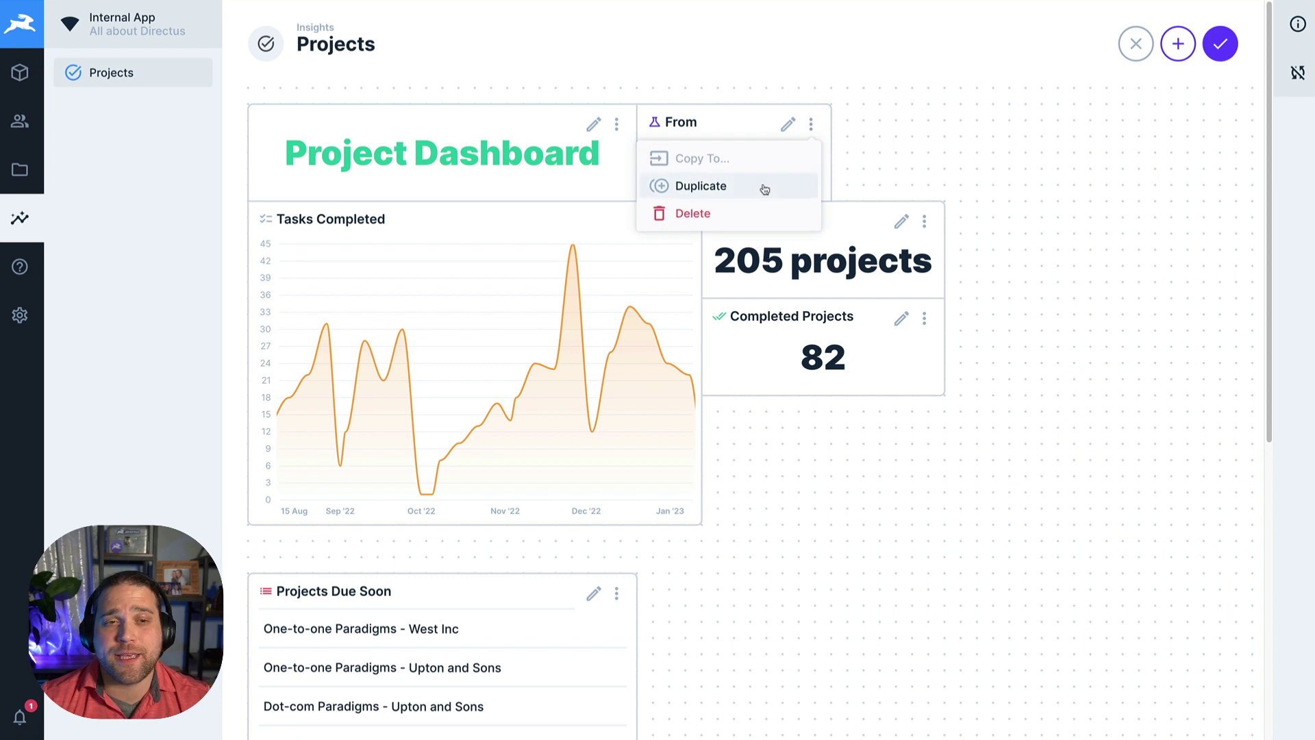
left_click(765, 189)
mouse_move(771, 157)
left_mouse_down()
mouse_move(923, 128)
mouse_move(906, 128)
left_mouse_up()
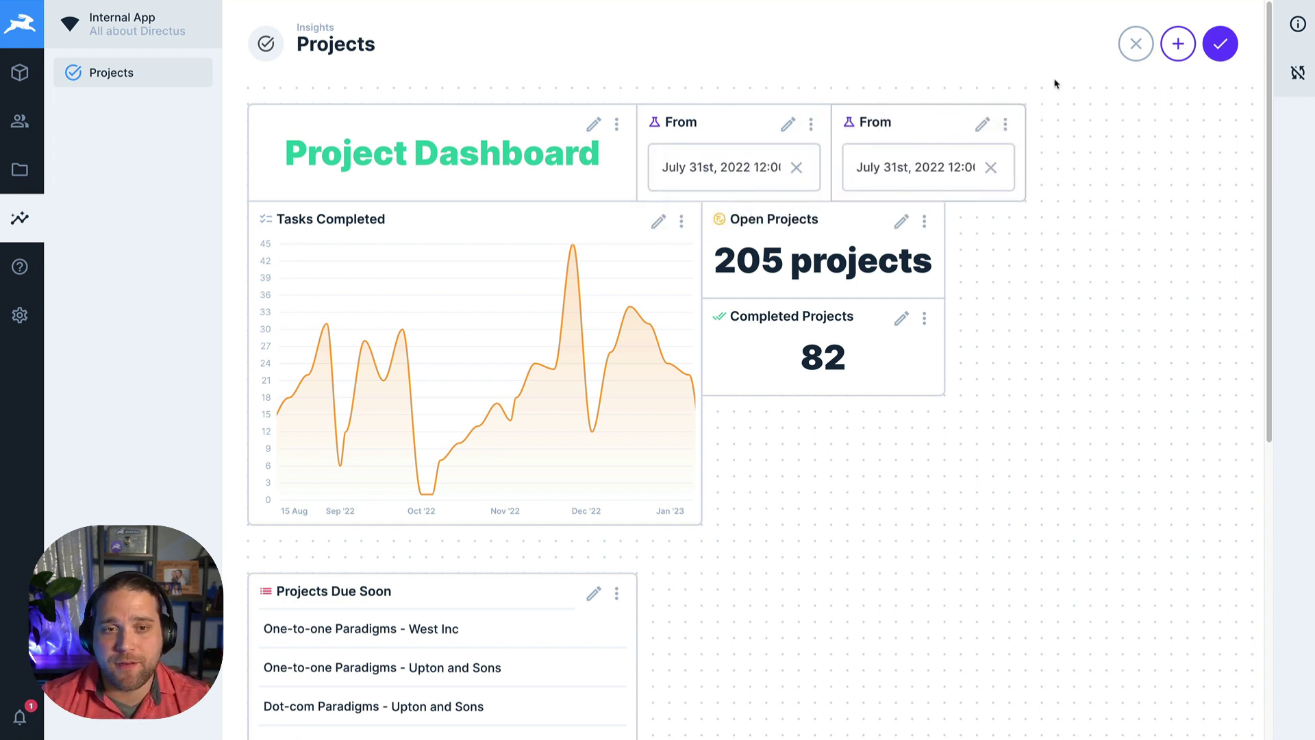
Step: Give the copied panel variable key date_to and name To, and save it
left_click(983, 128)
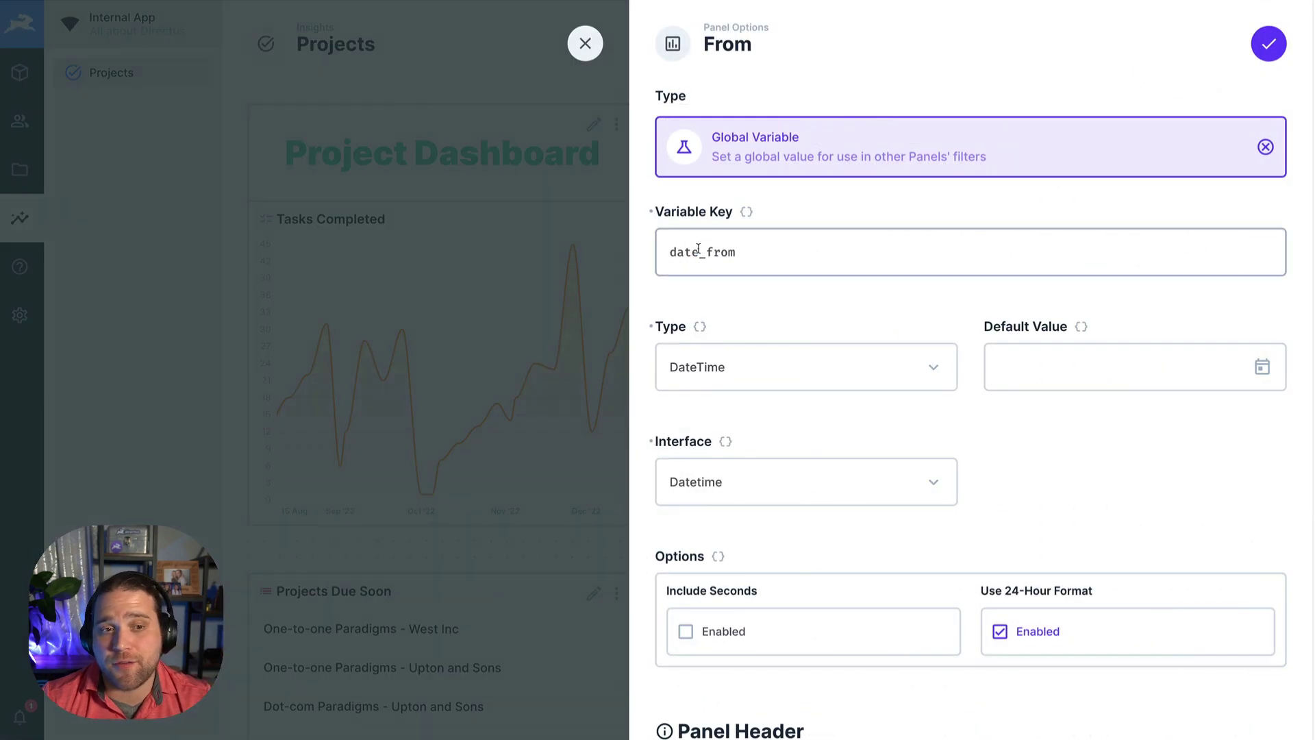
double_click(723, 251)
type("t")
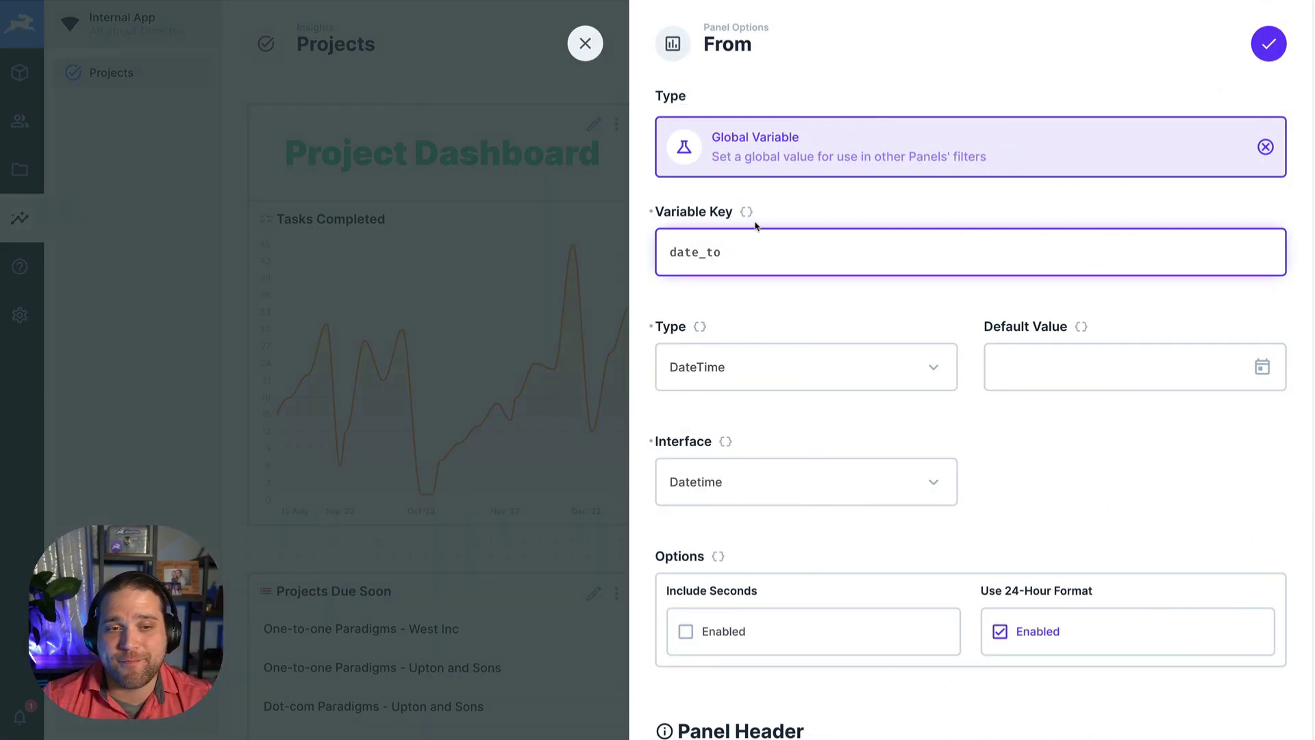
scroll(987, 442, "down", 5)
left_click(1026, 430)
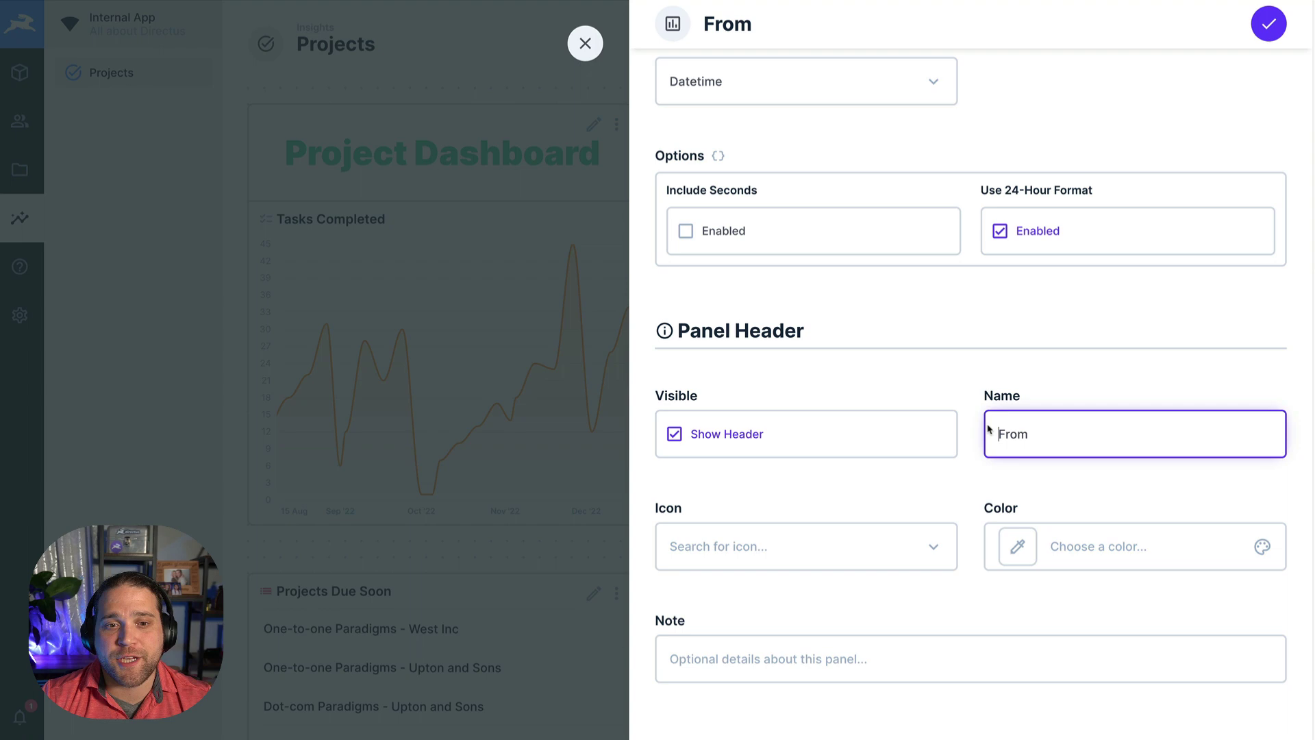
double_click(1026, 429)
type("To")
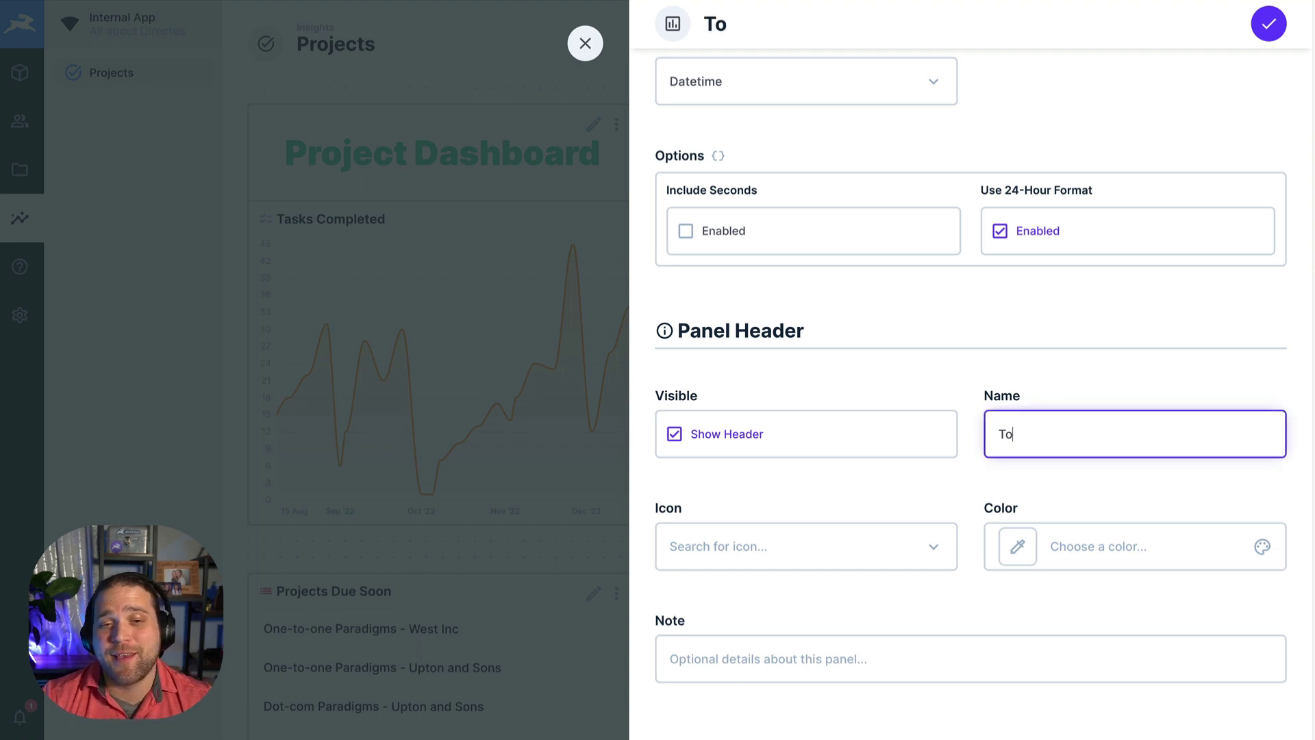
left_click(1270, 25)
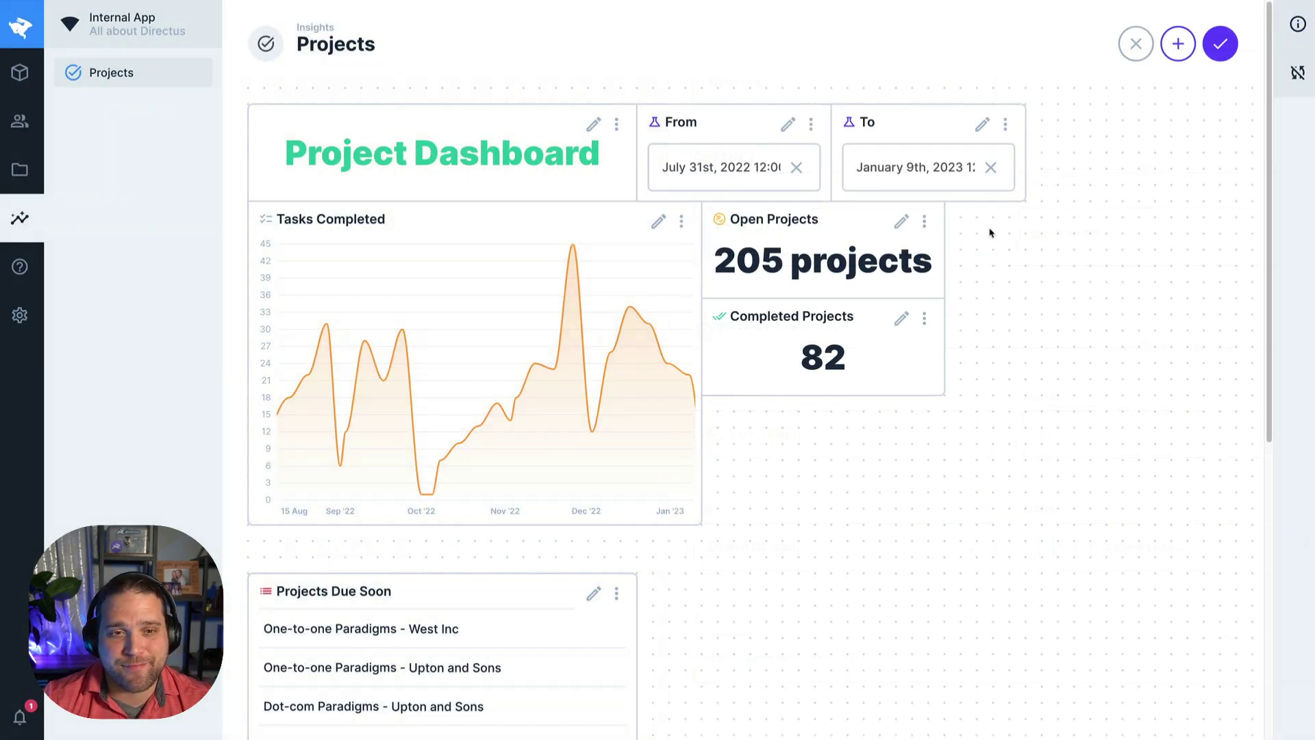
Step: Shift the Open and Completed Projects panels right and widen the Tasks Completed chart
left_click_drag(822, 260, 905, 260)
left_click_drag(822, 356, 905, 356)
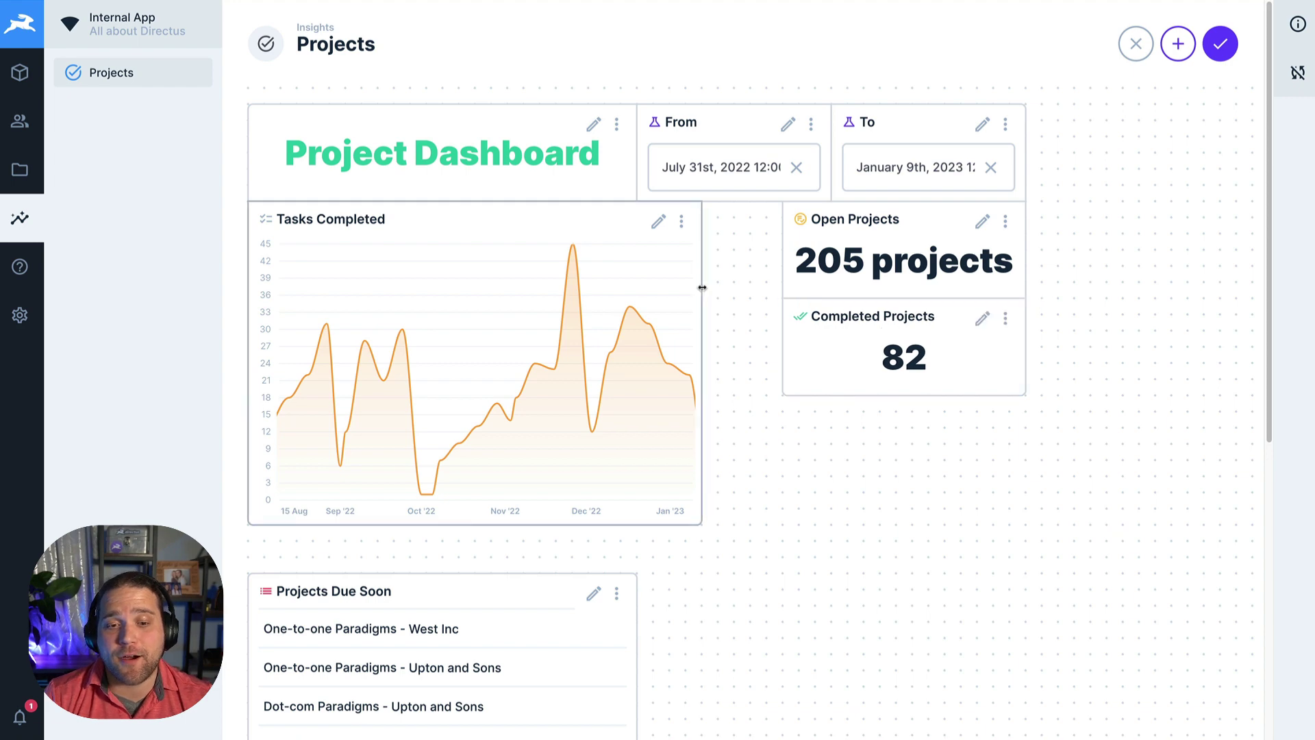
left_click_drag(702, 288, 781, 288)
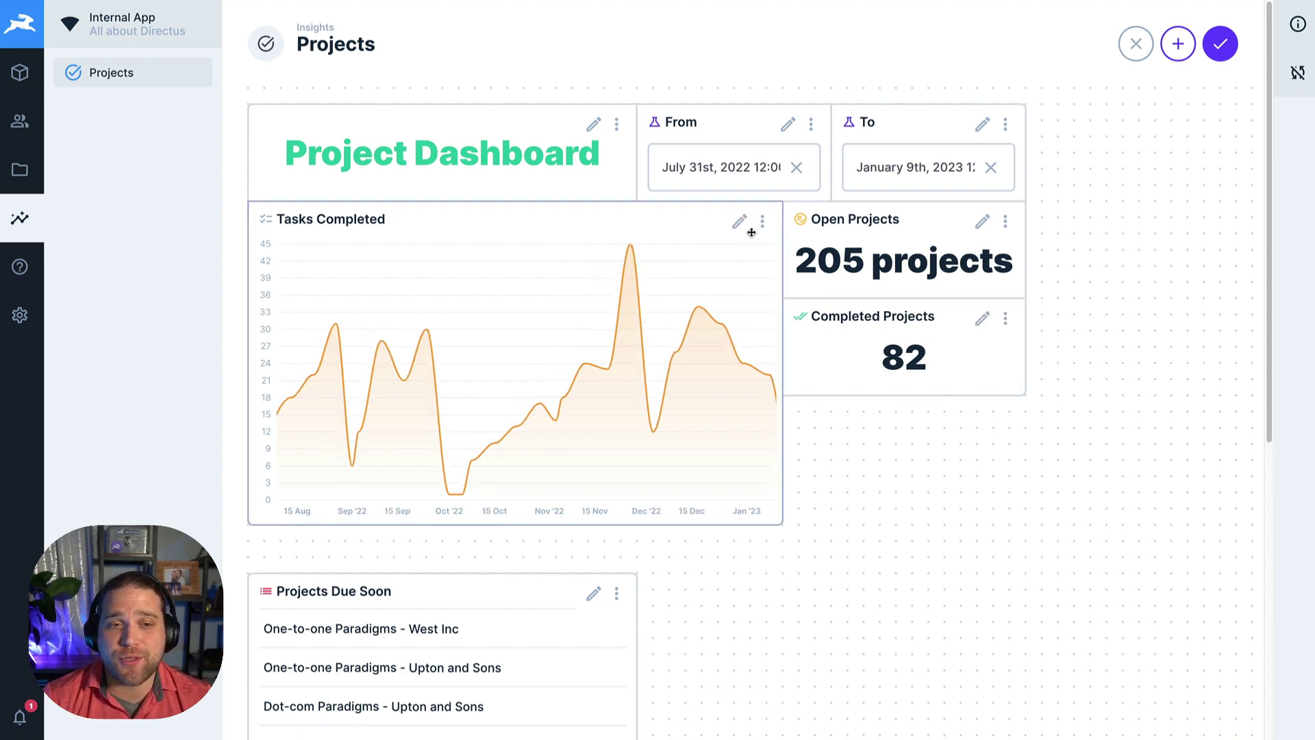
Step: Filter Tasks Completed to Due Date between {{ date_from }} and {{ date_to }}
left_click(739, 223)
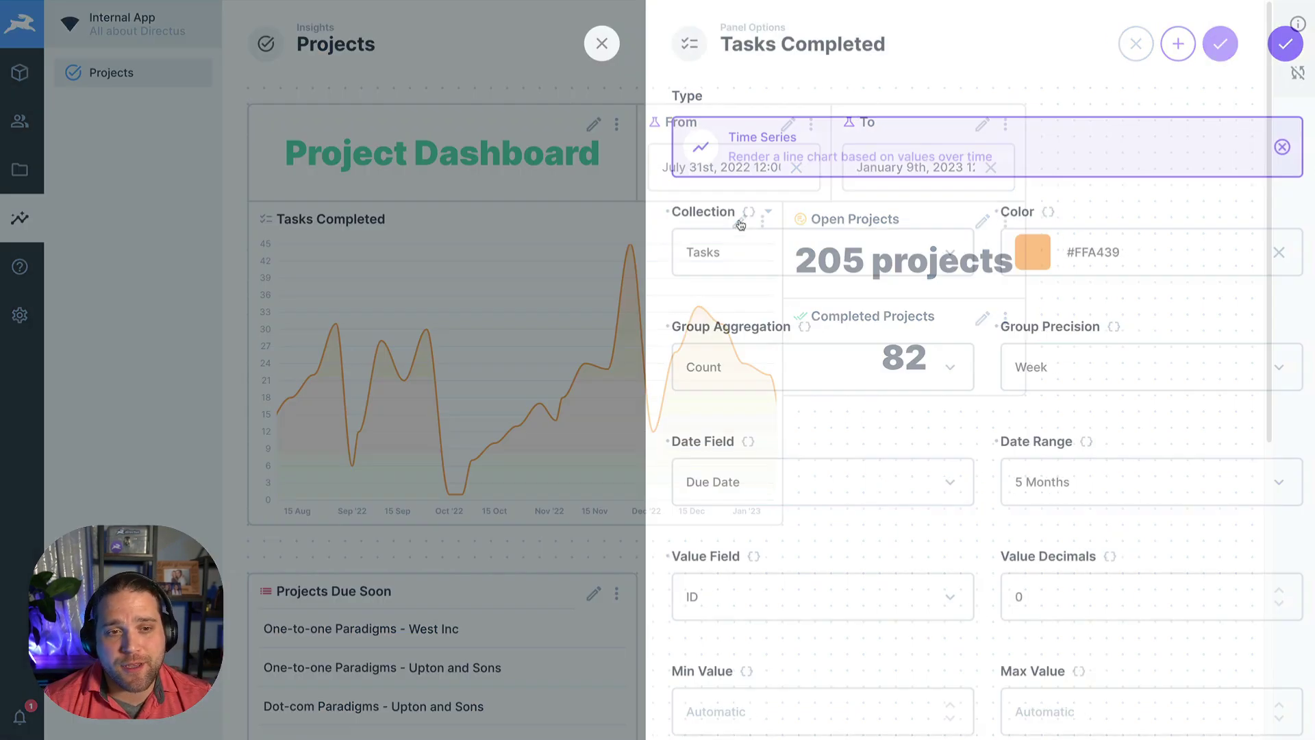
scroll(813, 426, "down", 5)
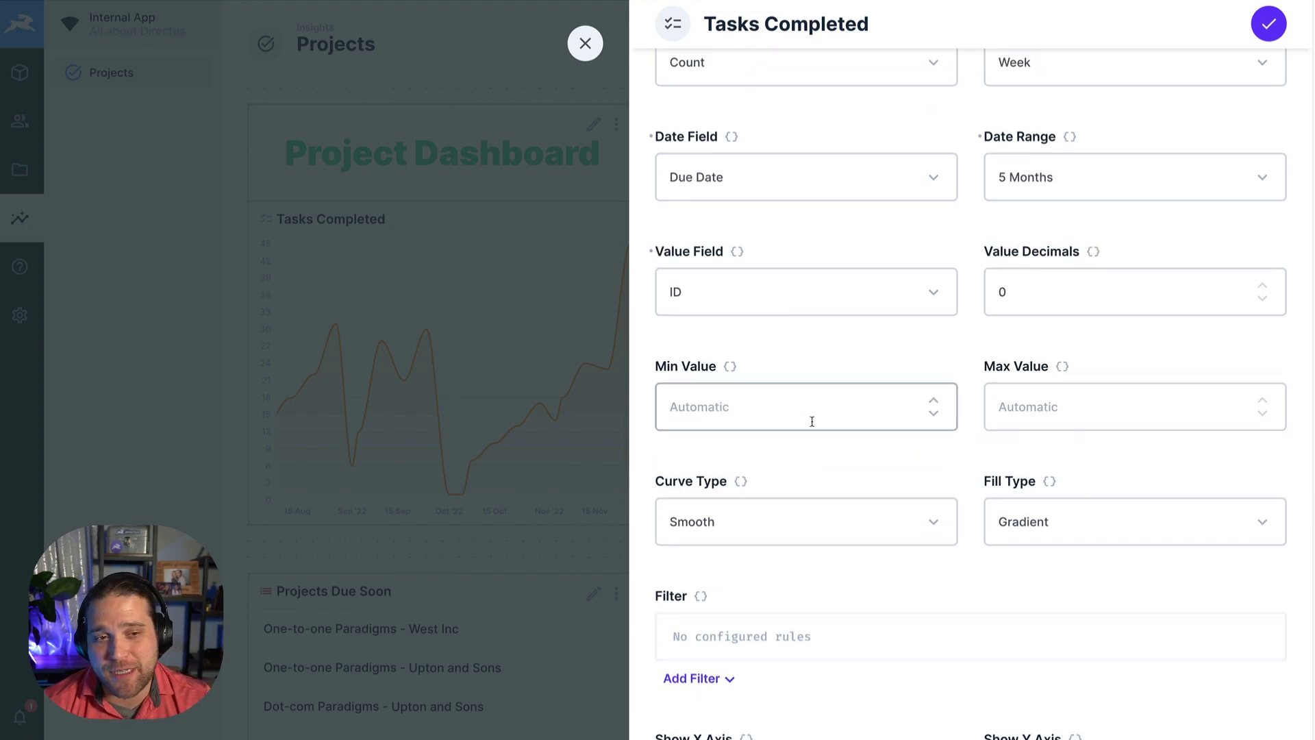
scroll(812, 425, "down", 3)
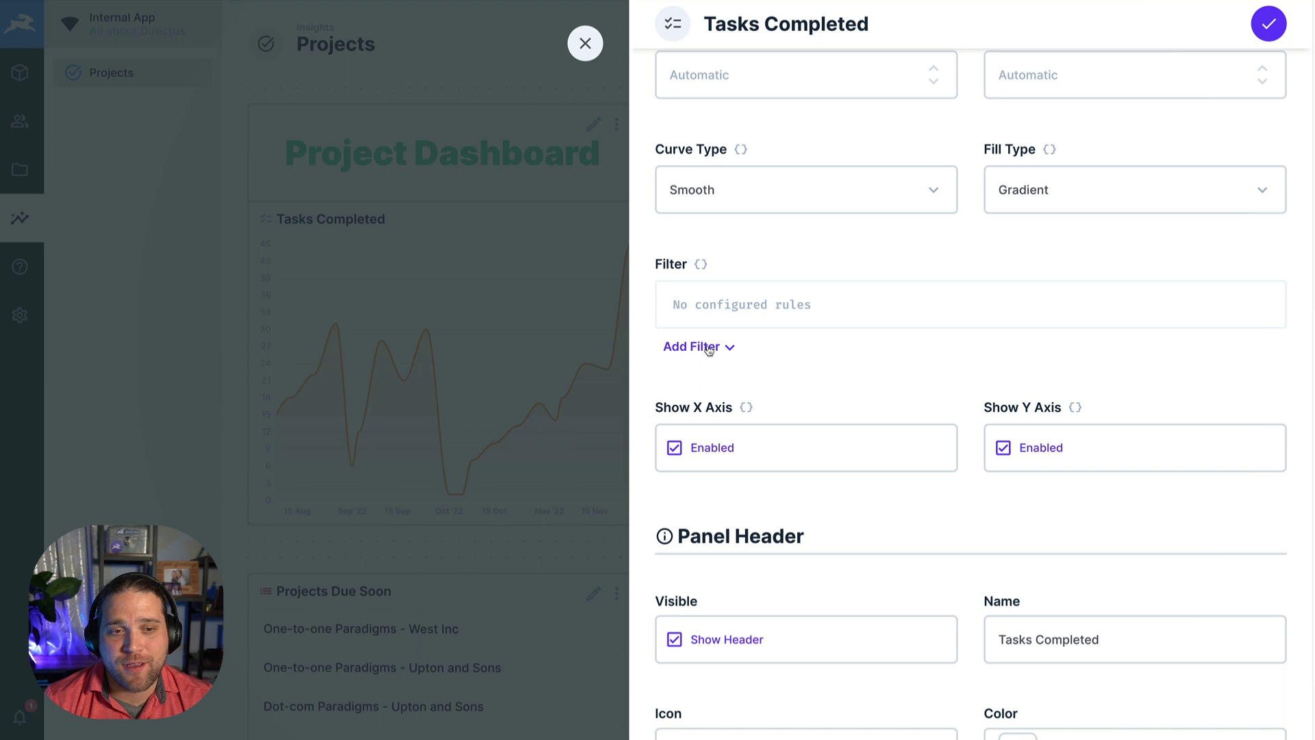
left_click(709, 349)
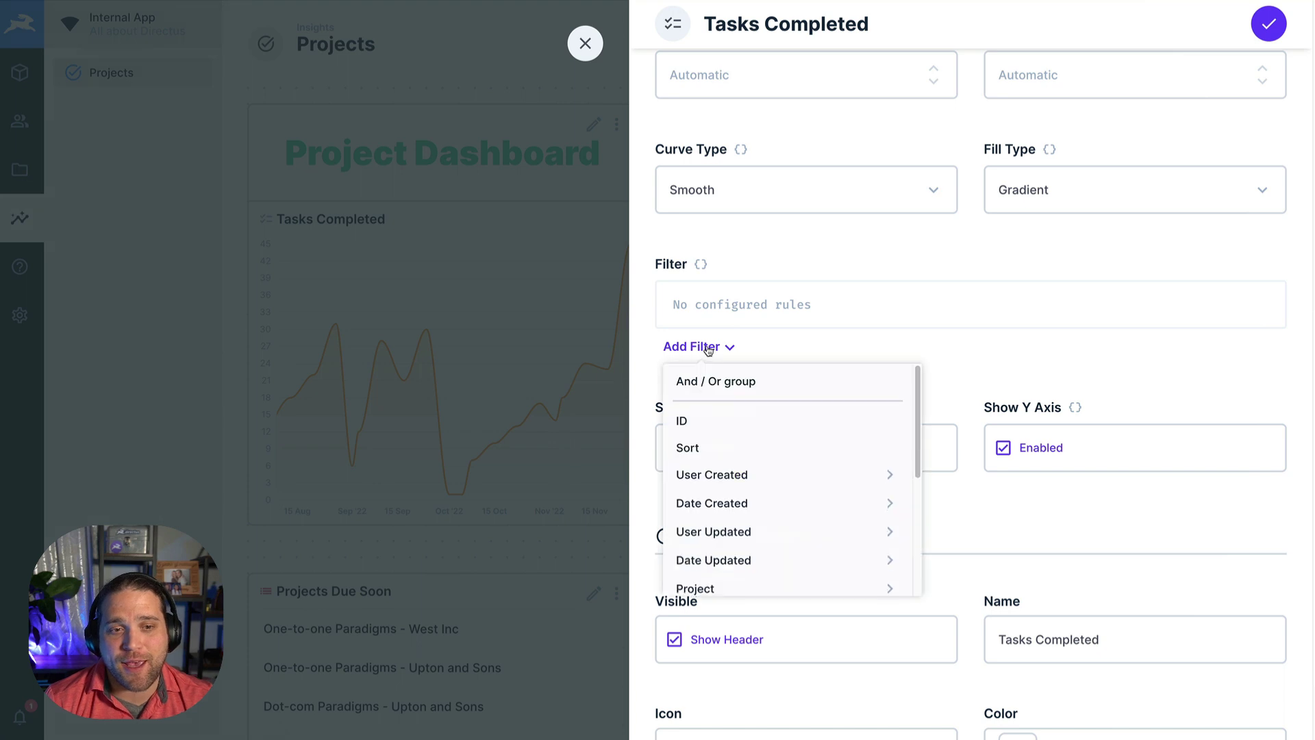
scroll(727, 536, "down", 3)
scroll(728, 533, "down", 3)
left_click(731, 526)
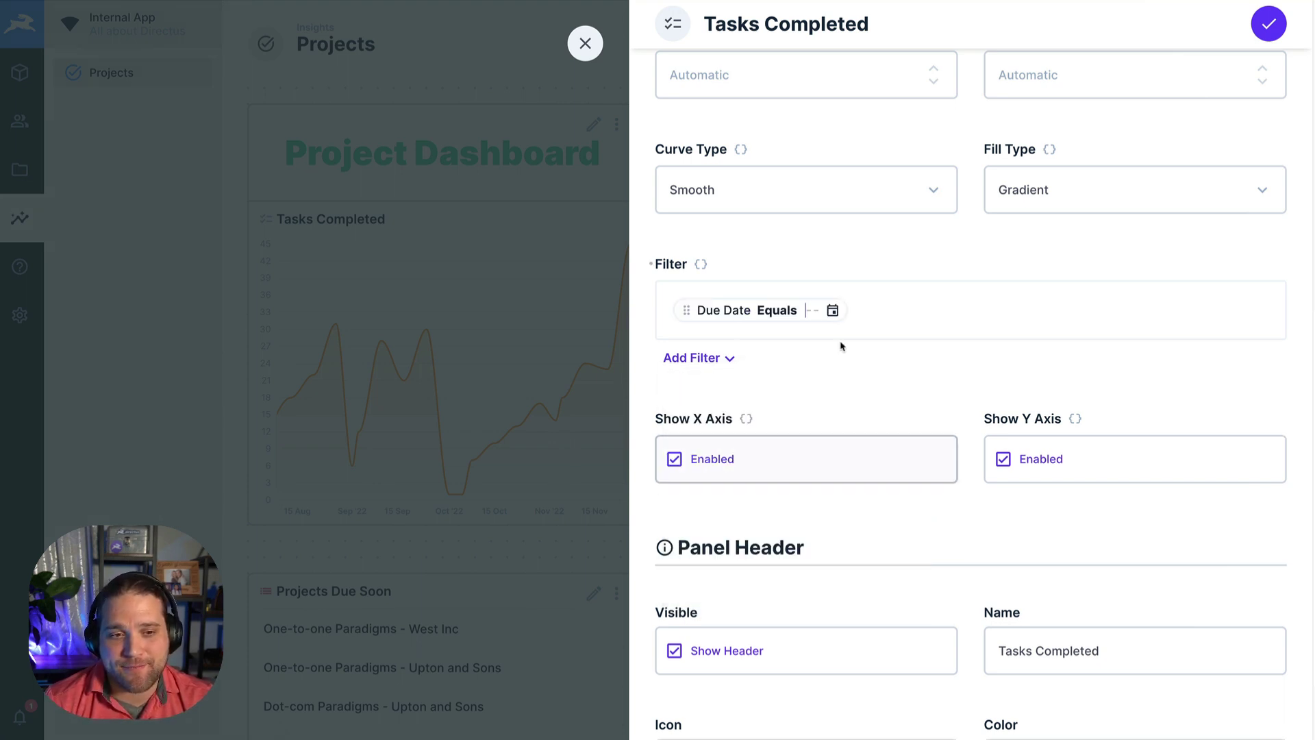
left_click(777, 310)
left_click(799, 507)
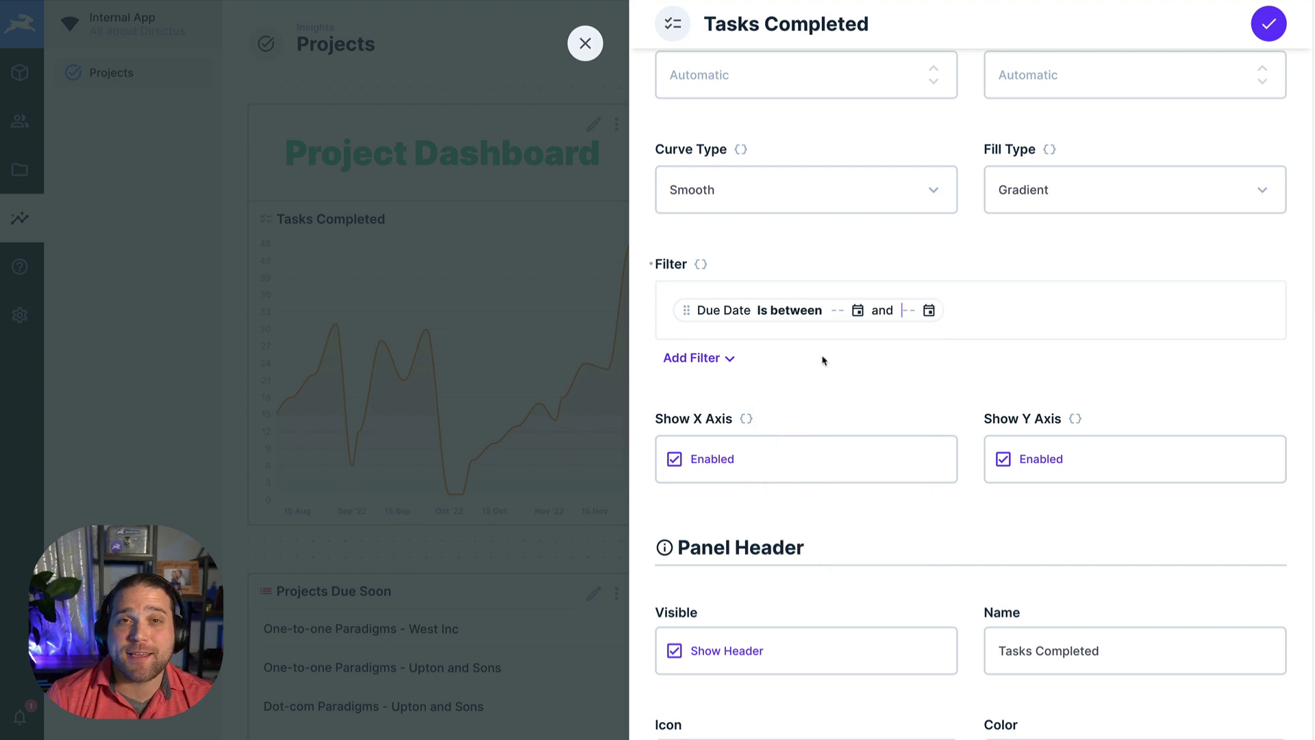
type("{{")
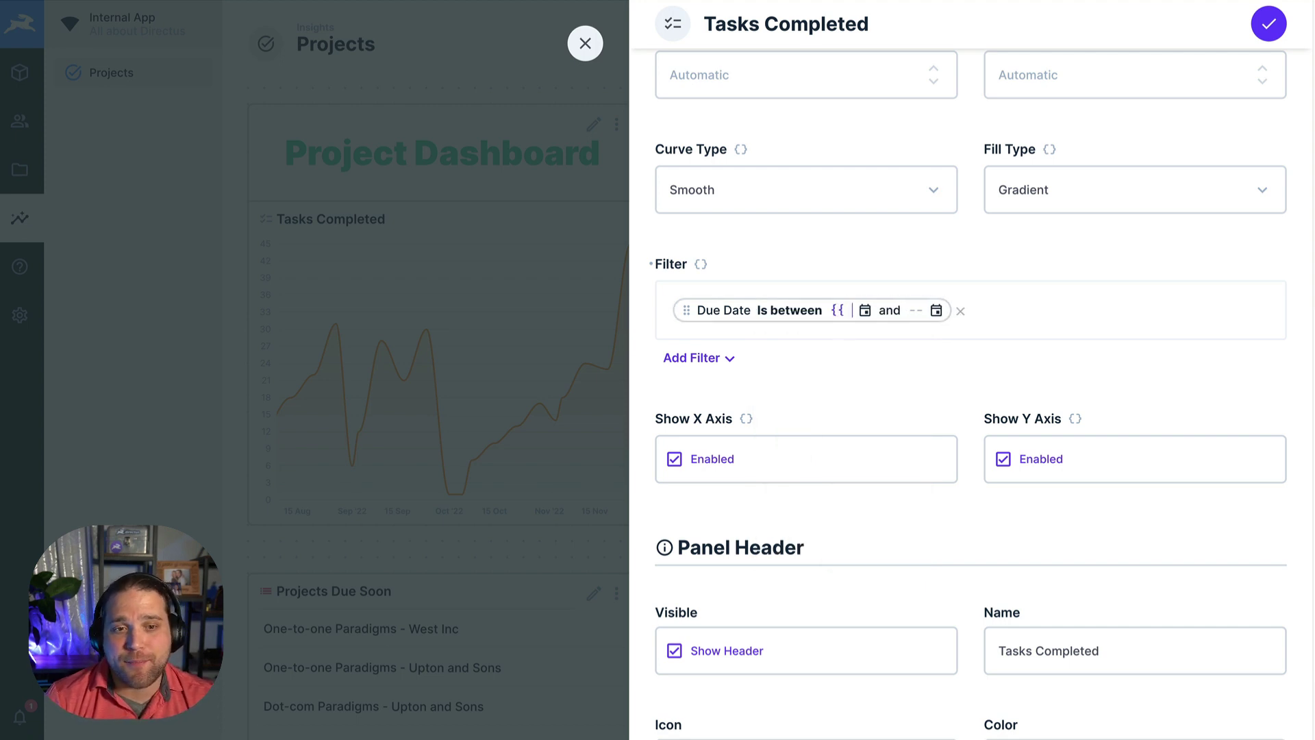
type(" date_from")
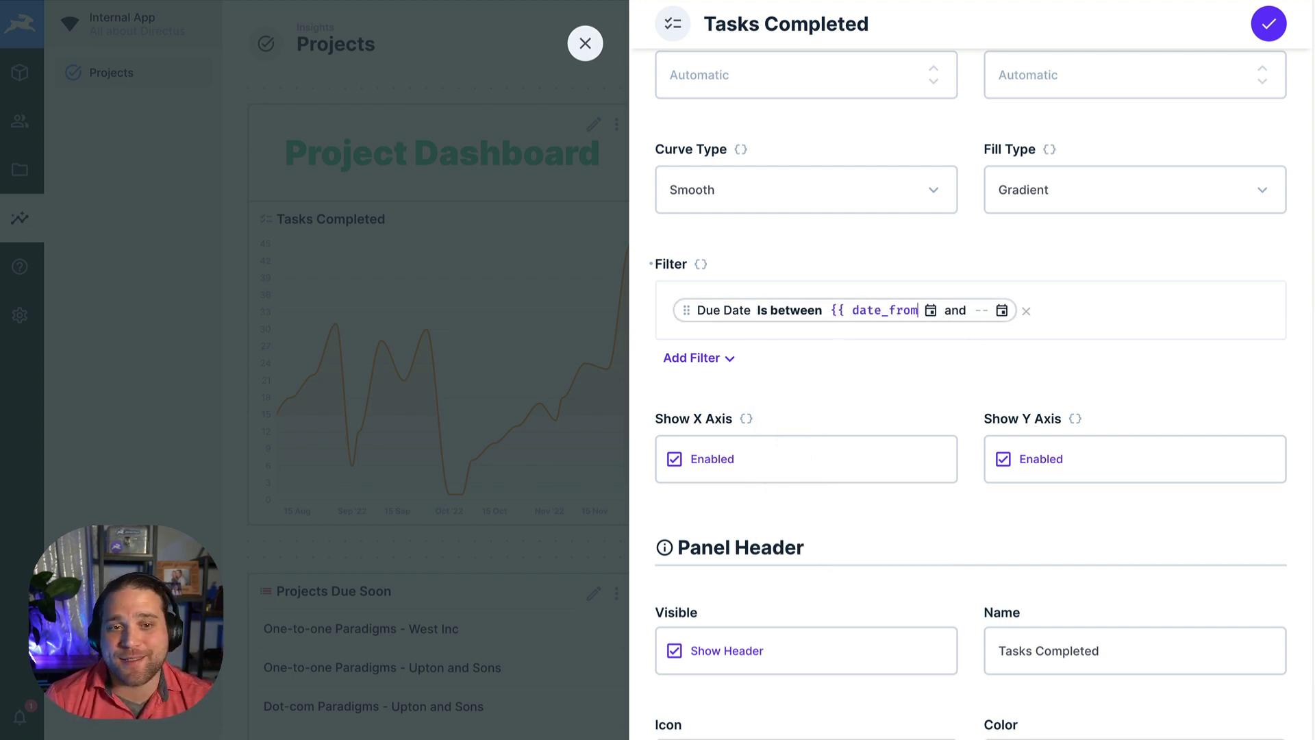
type(" }}")
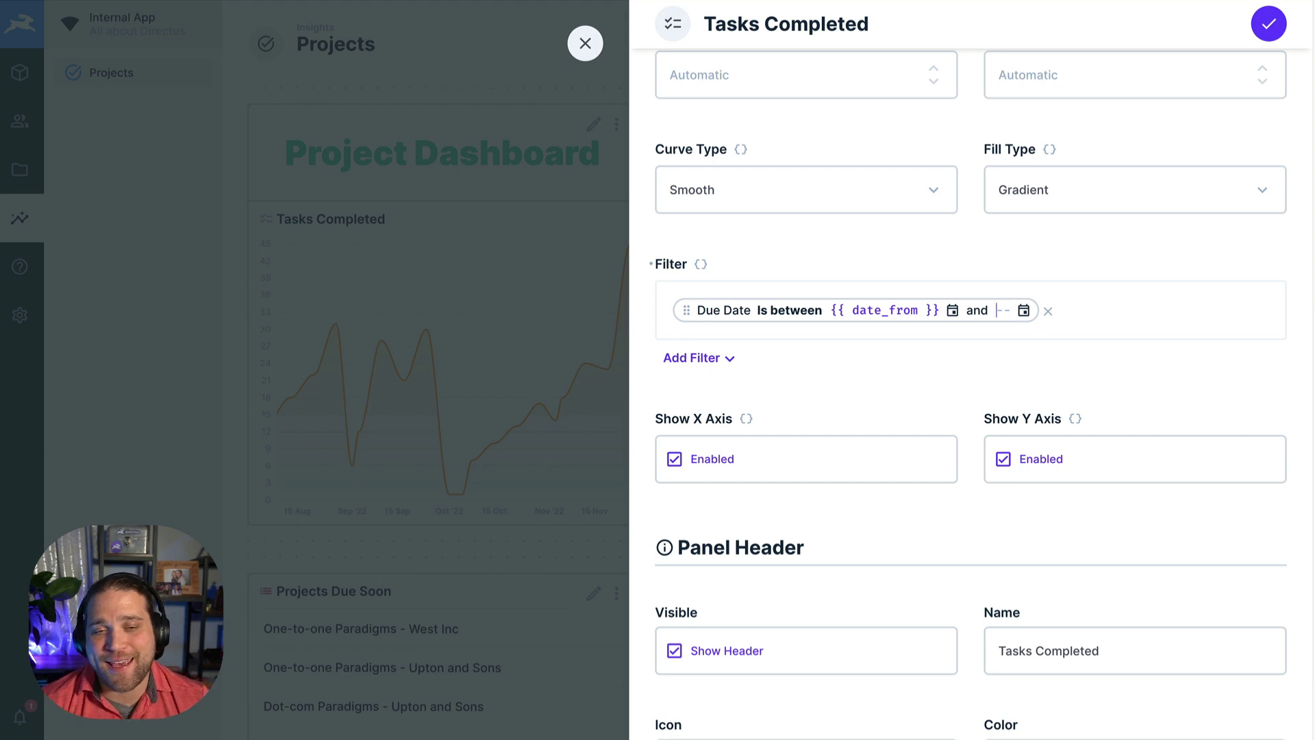
type("{ dat")
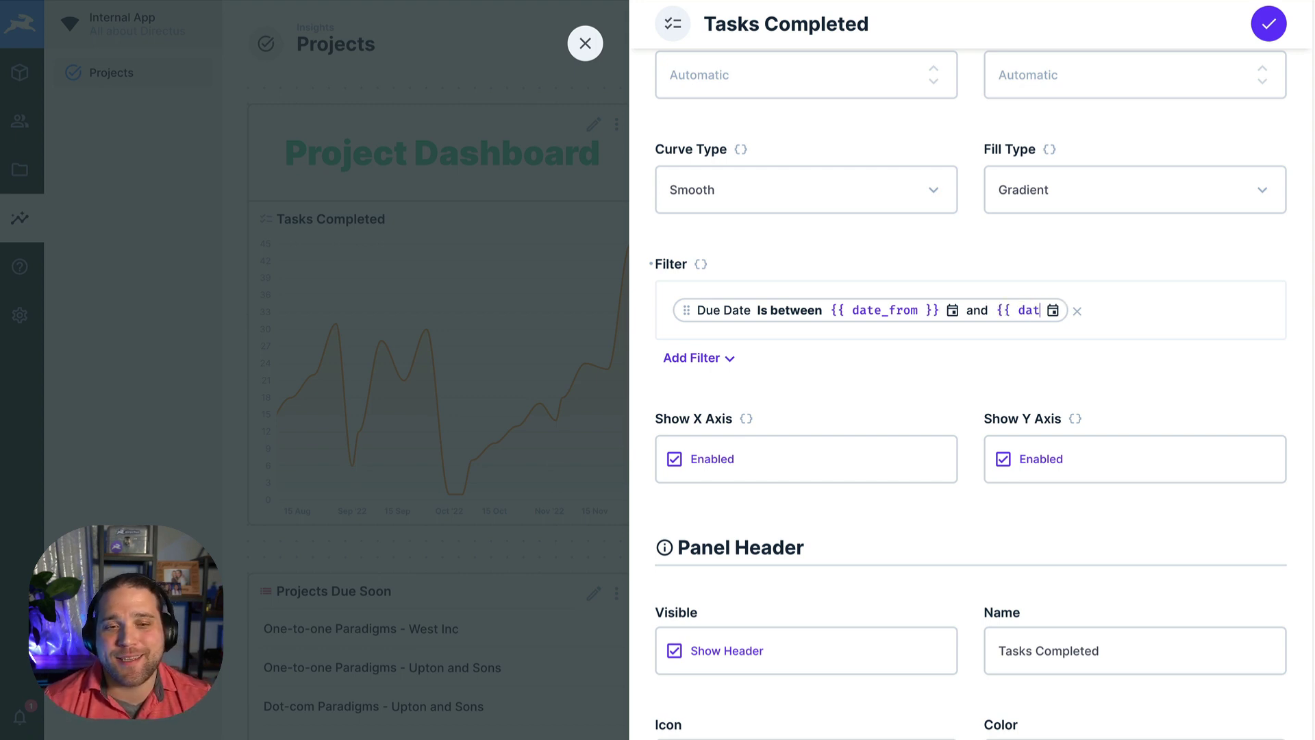
type("e_to }}")
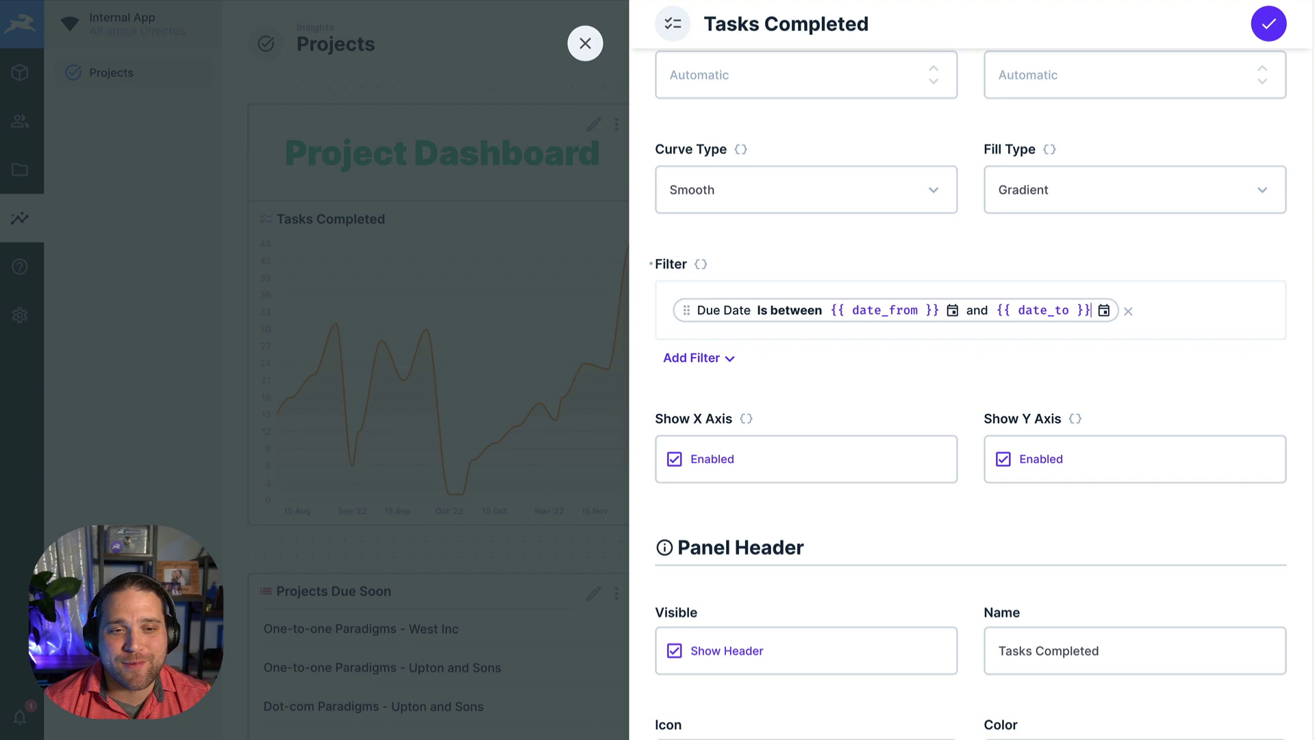
left_click(1269, 24)
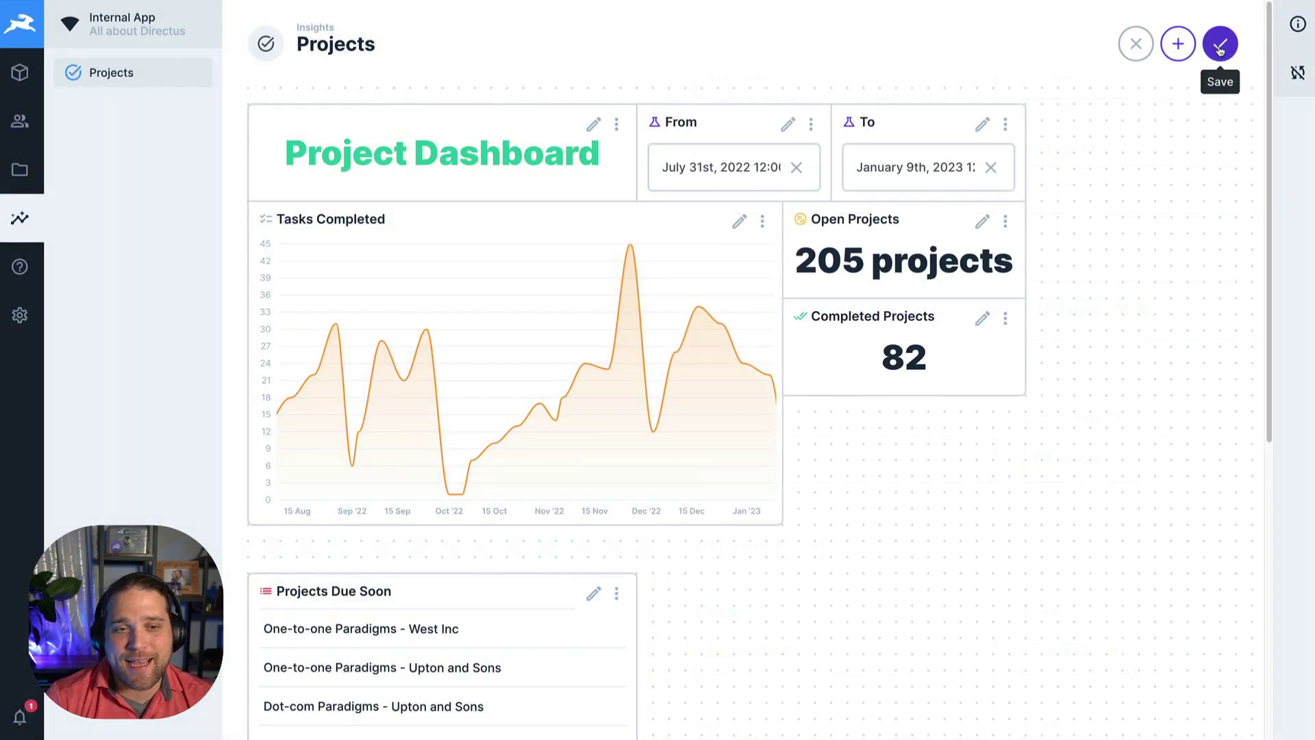
Step: Save the dashboard and set the From date to September 1st, 2022
left_click(1220, 45)
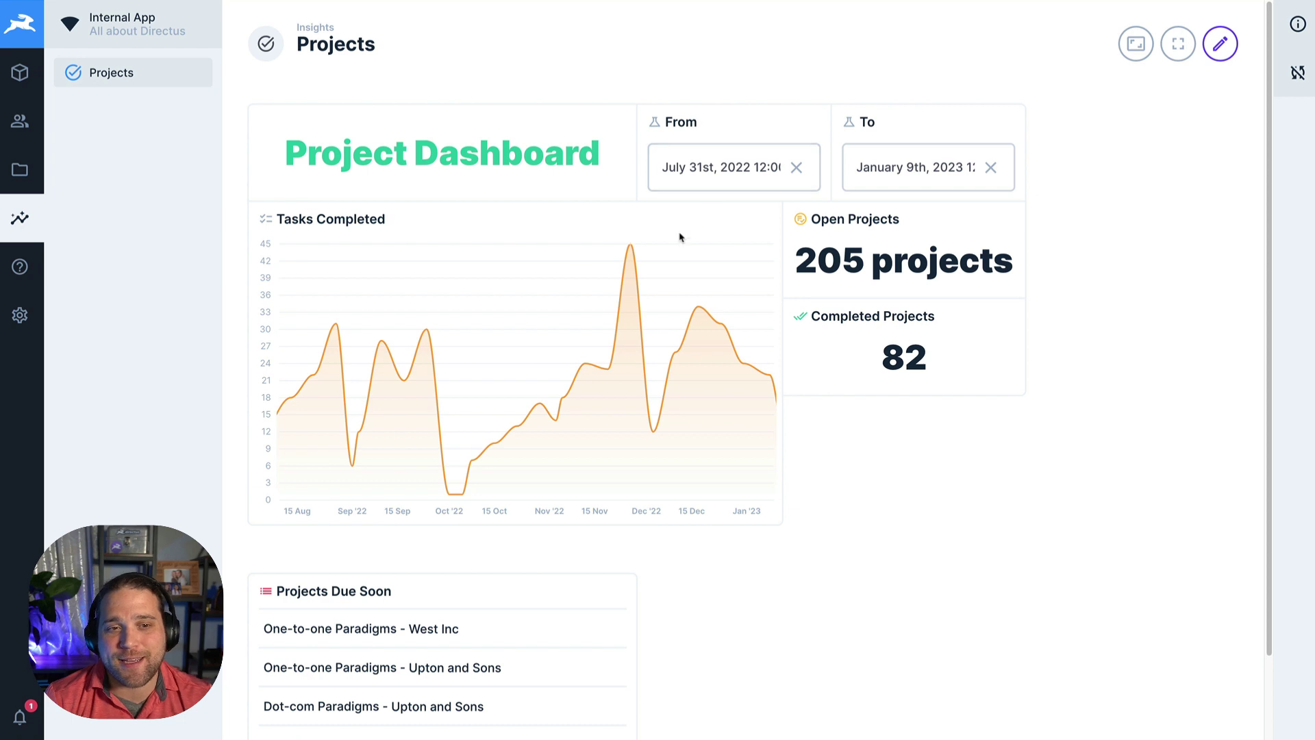
left_click(740, 173)
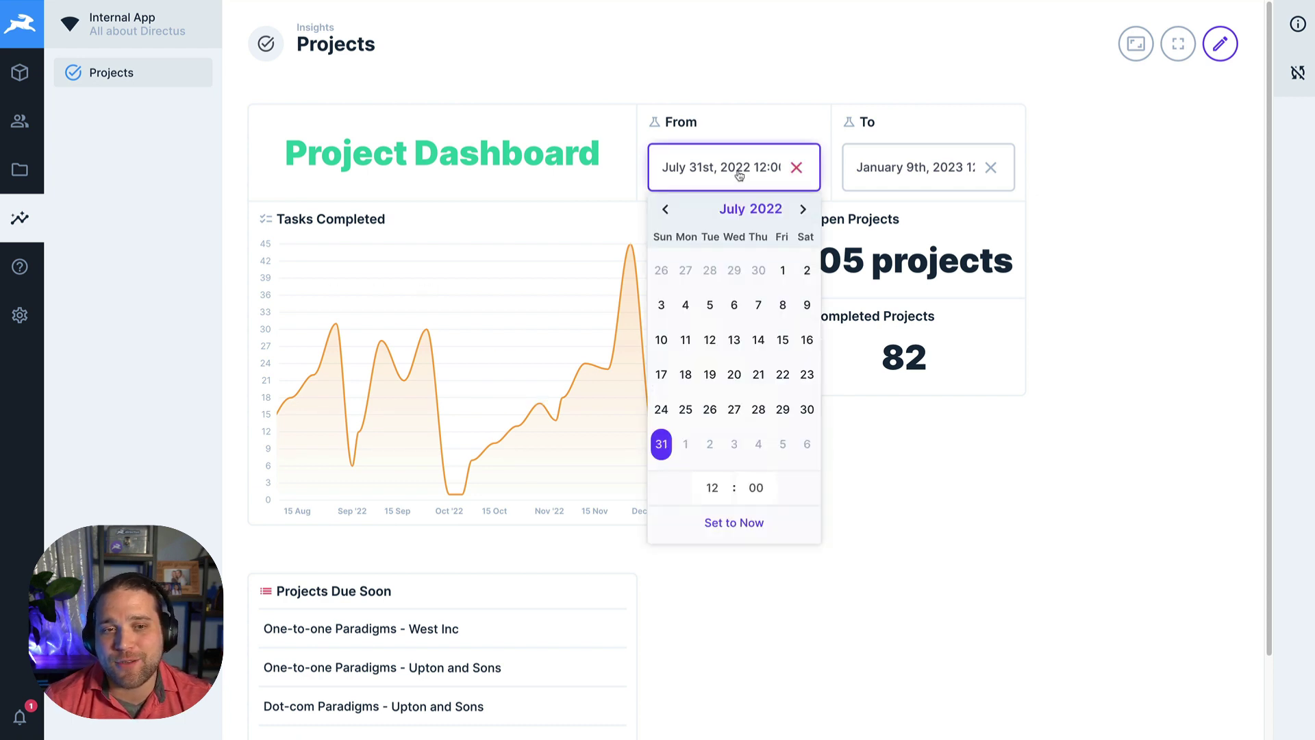
left_click(802, 209)
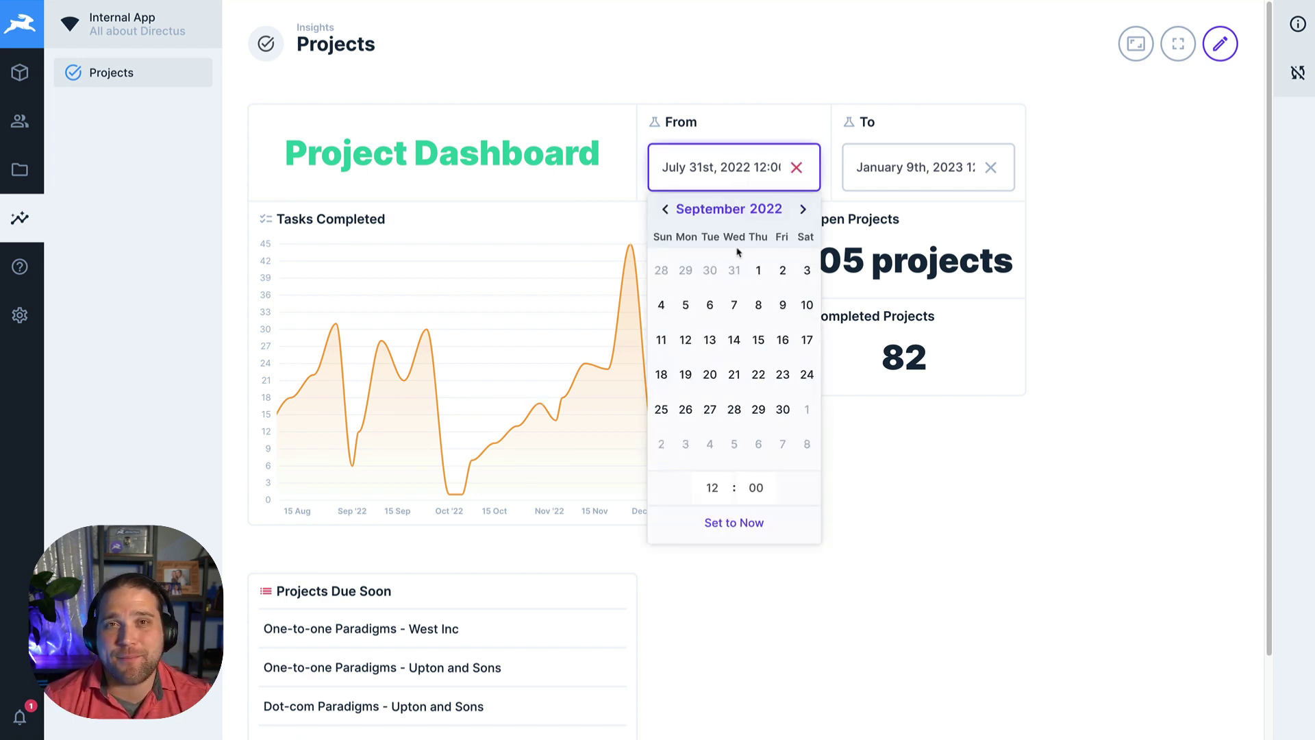
left_click(758, 270)
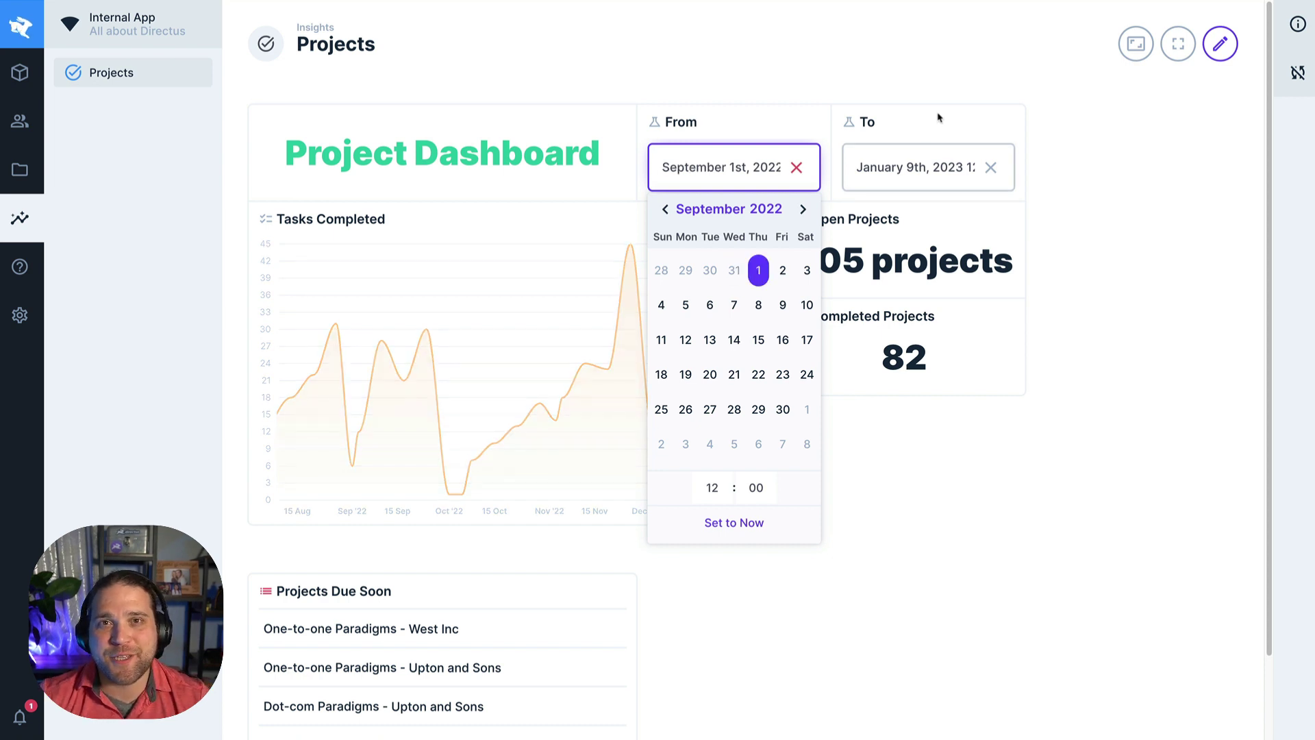
Step: Set the To date to September 30th, 2022, and resume editing the dashboard
left_click(924, 167)
left_click(859, 211)
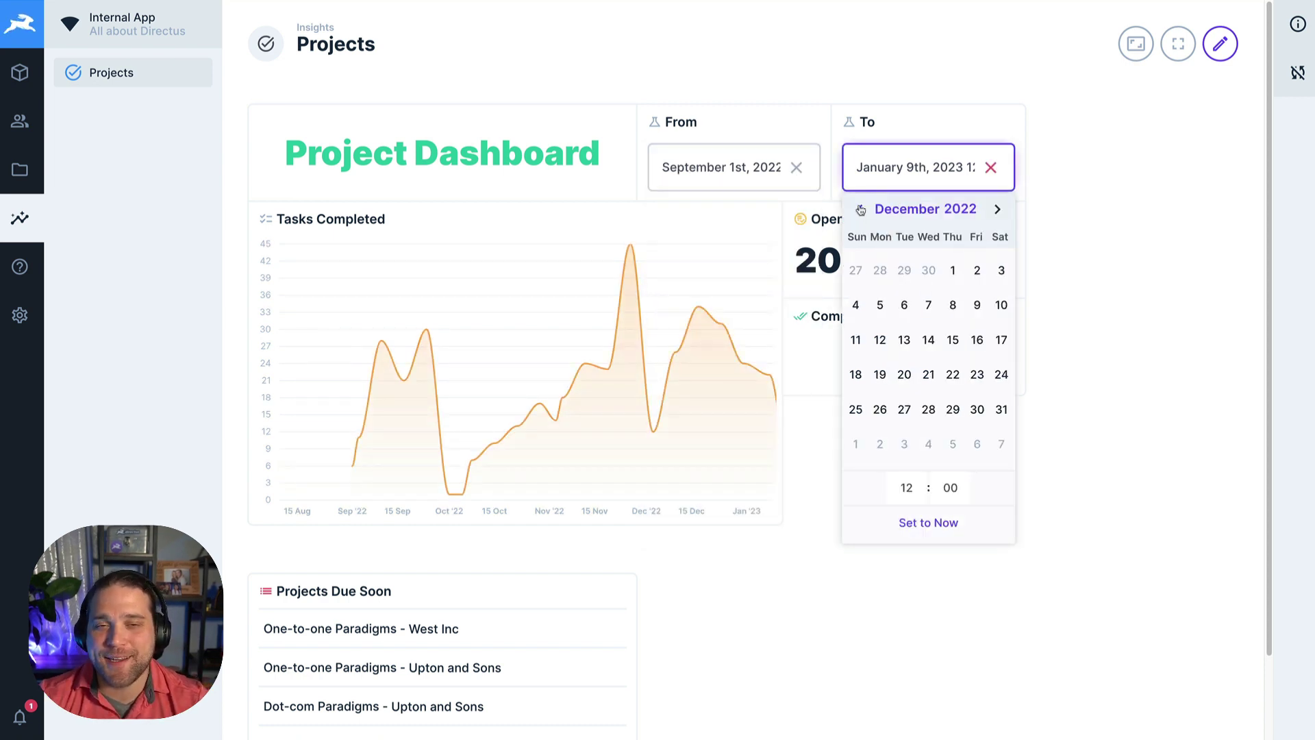
left_click(861, 209)
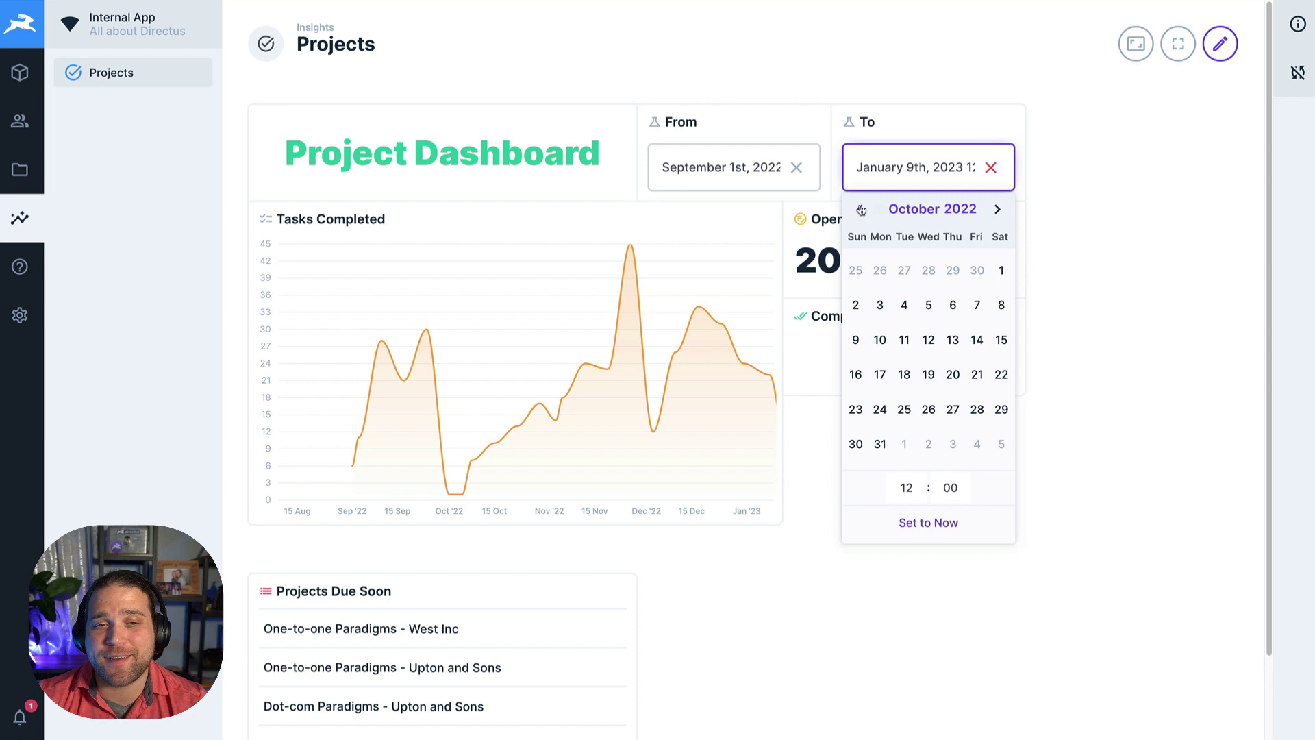
left_click(977, 269)
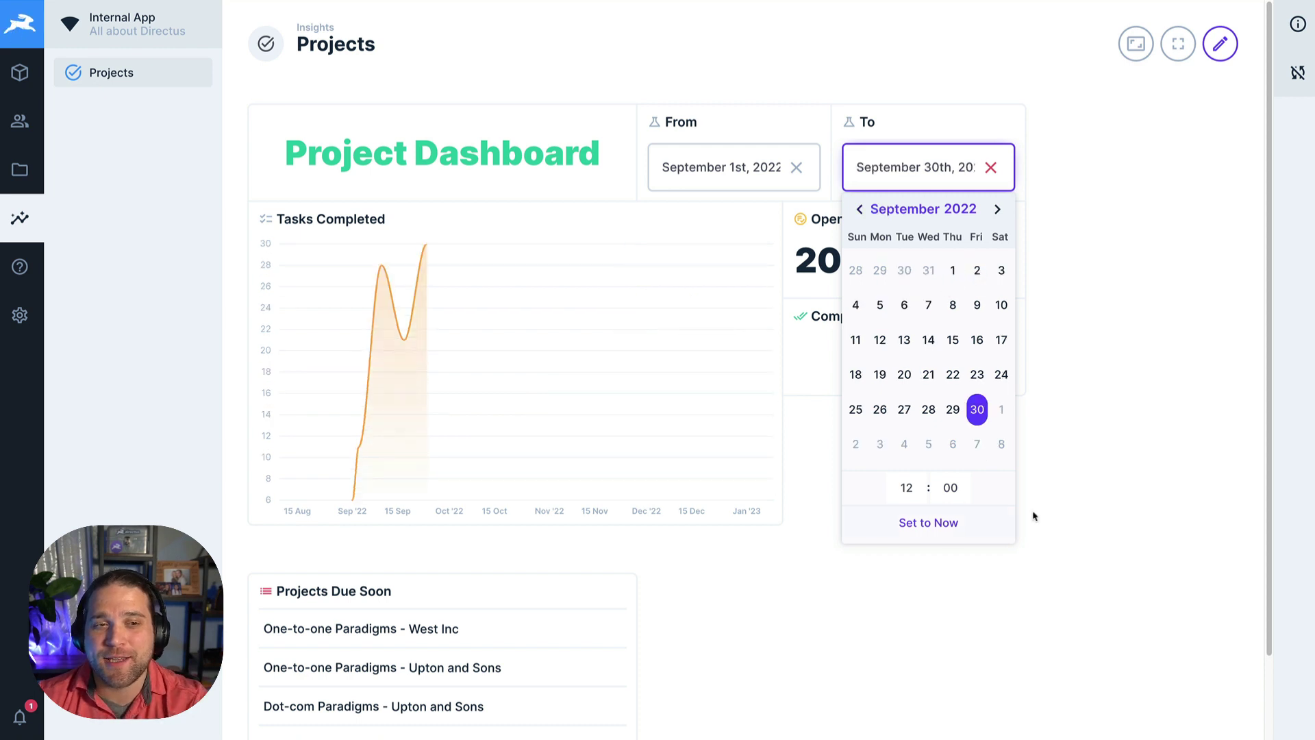
left_click(1111, 427)
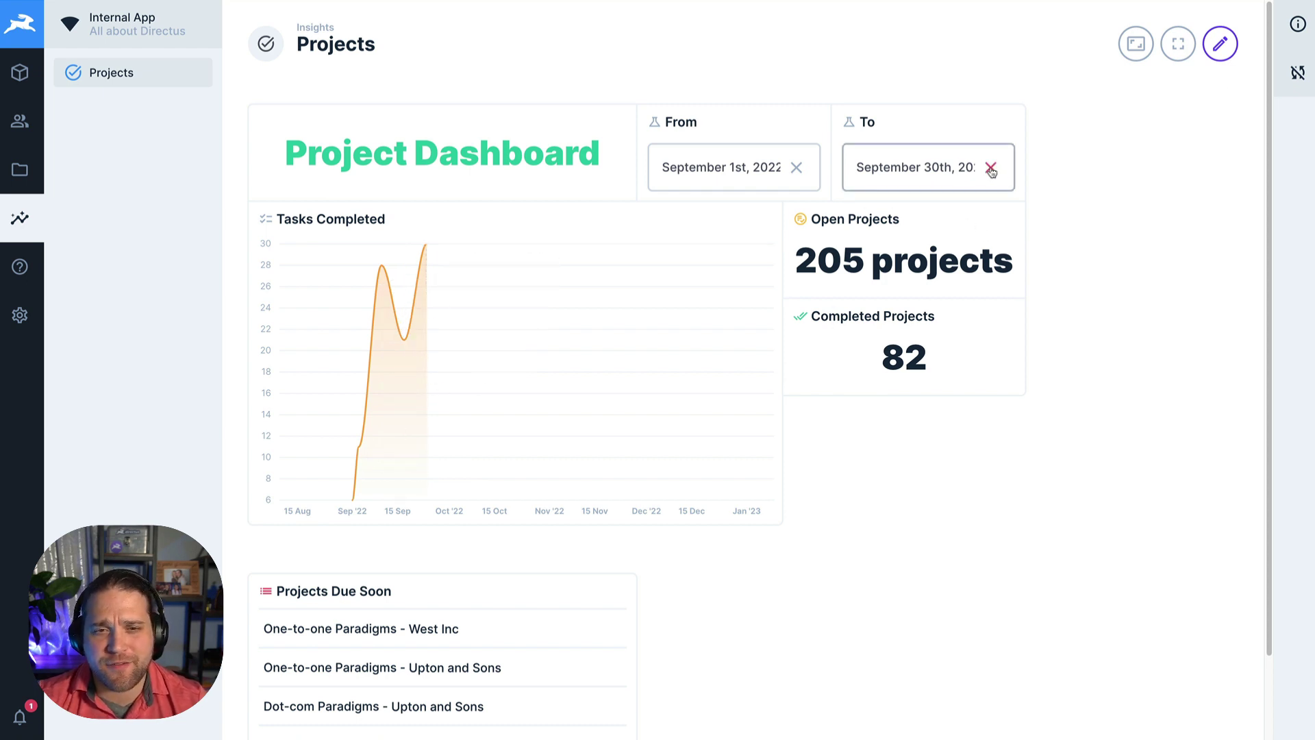
left_click(931, 174)
left_click(1087, 401)
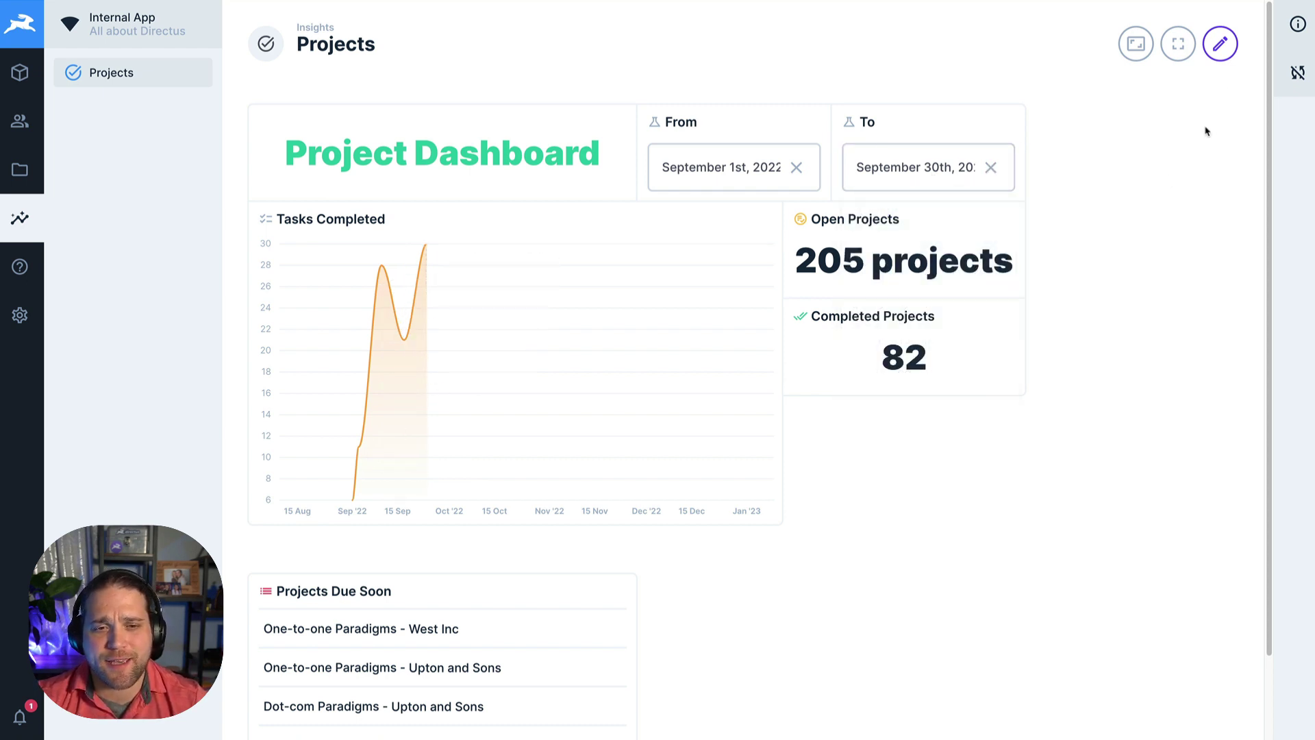
left_click(1221, 43)
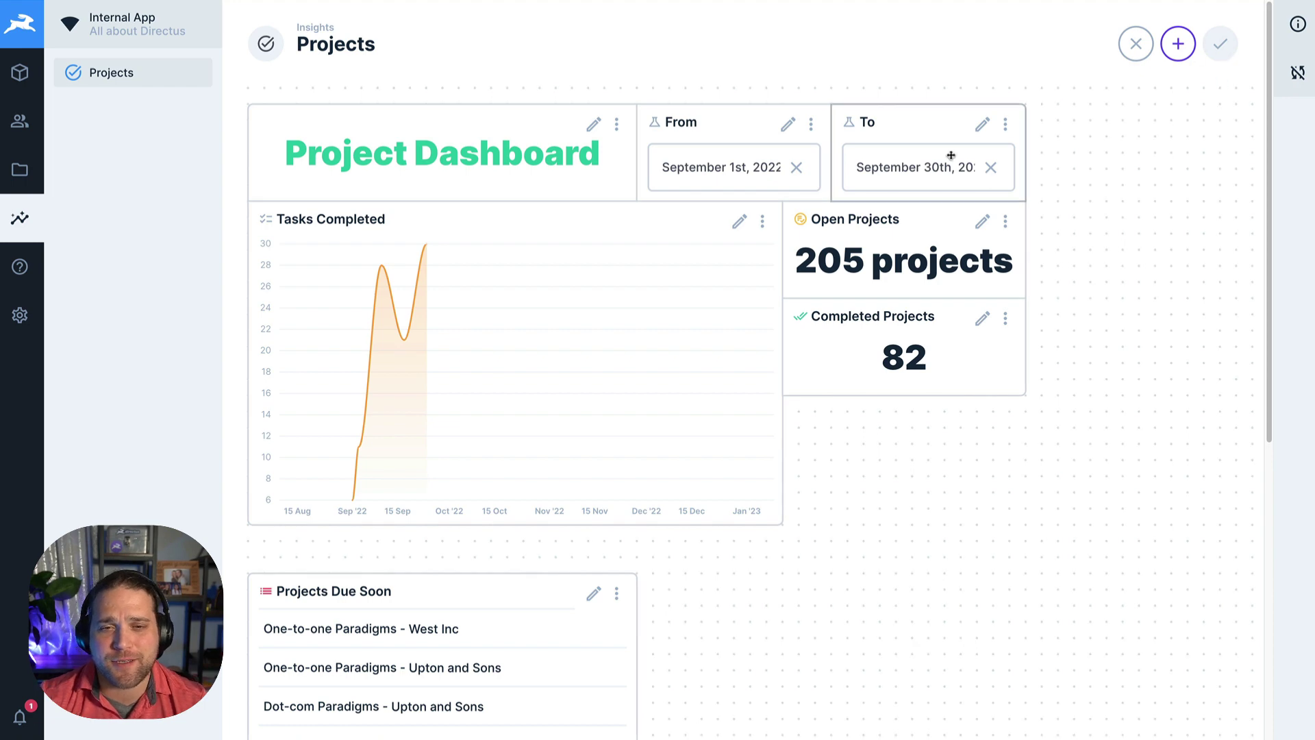
Step: Set the Tasks Completed chart's Date Range to Automatic (Based on data)
left_click(739, 222)
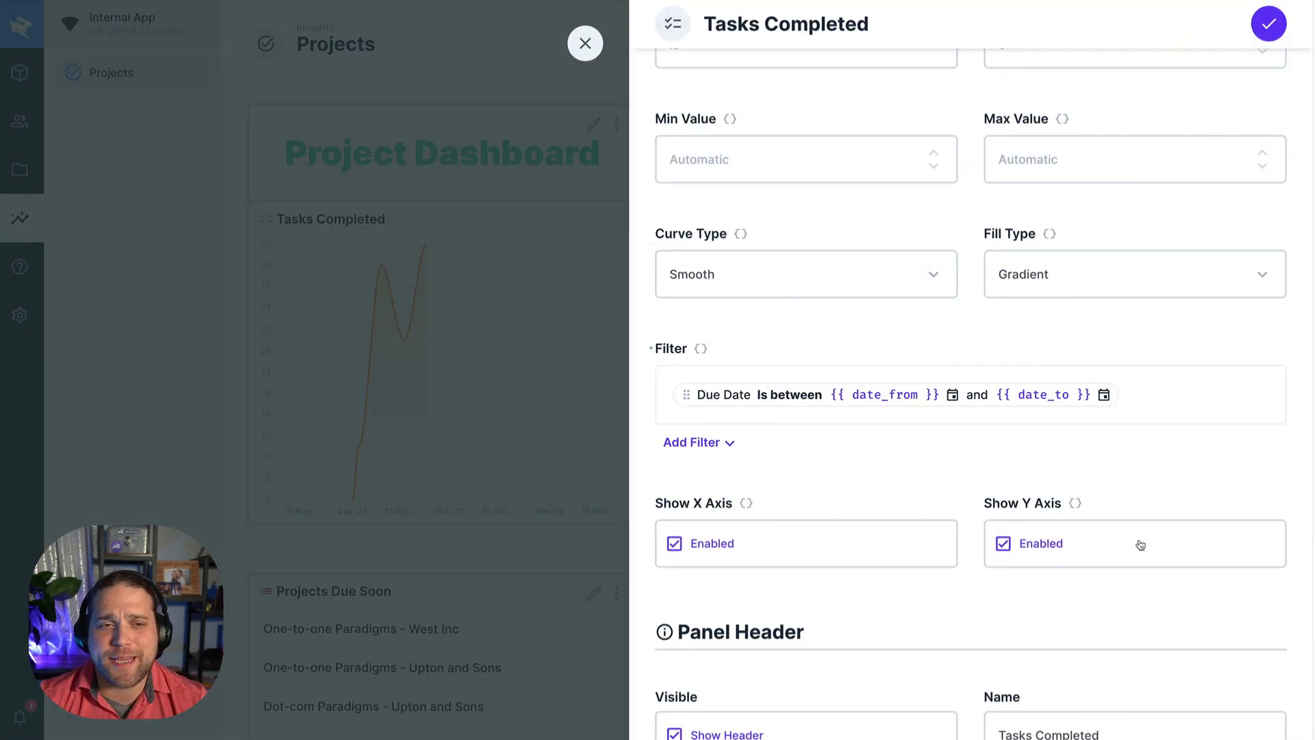
scroll(1076, 638, "down", 3)
scroll(1077, 627, "up", 10)
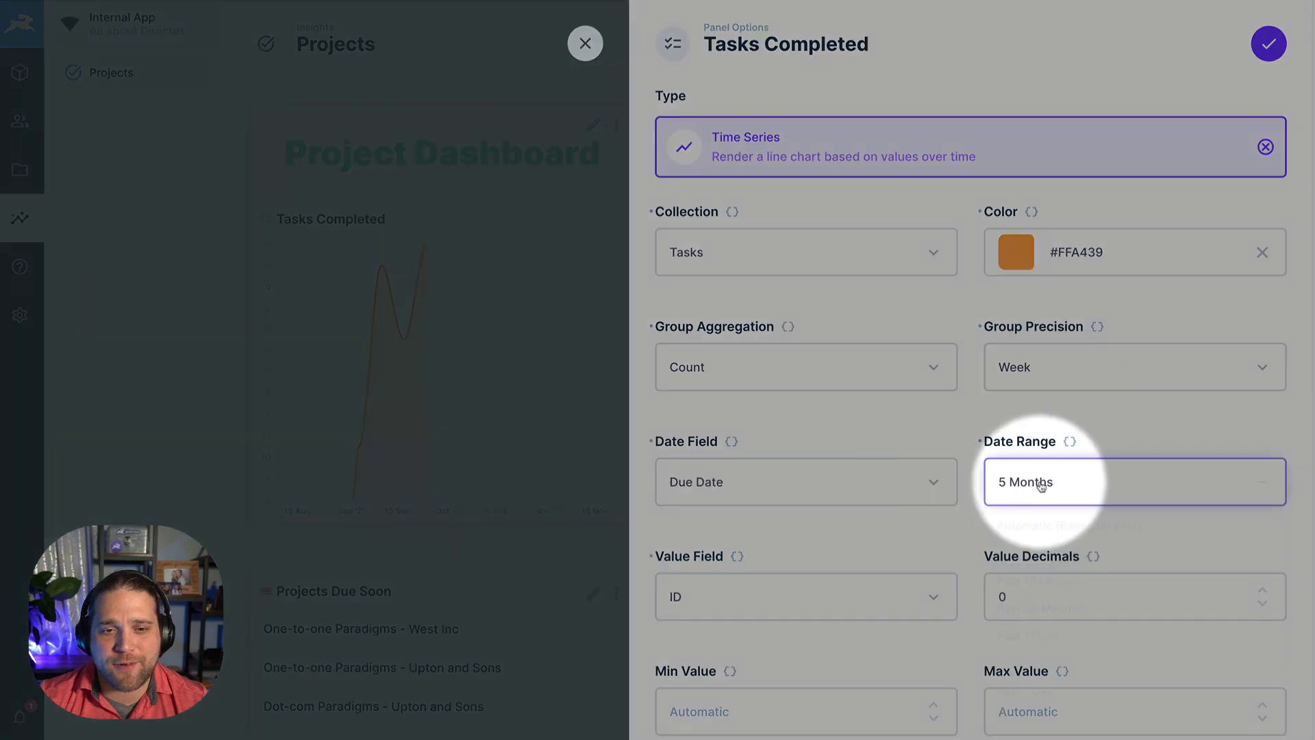
left_click(1041, 485)
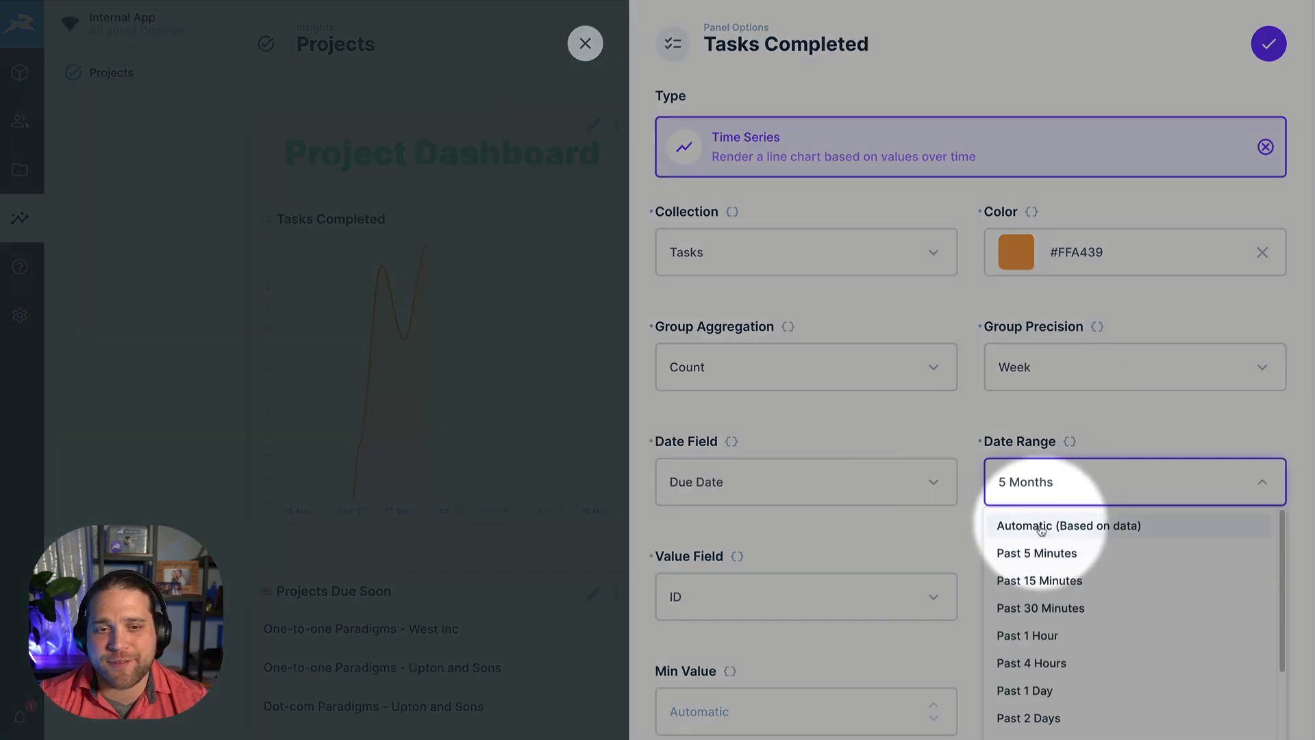
left_click(1070, 526)
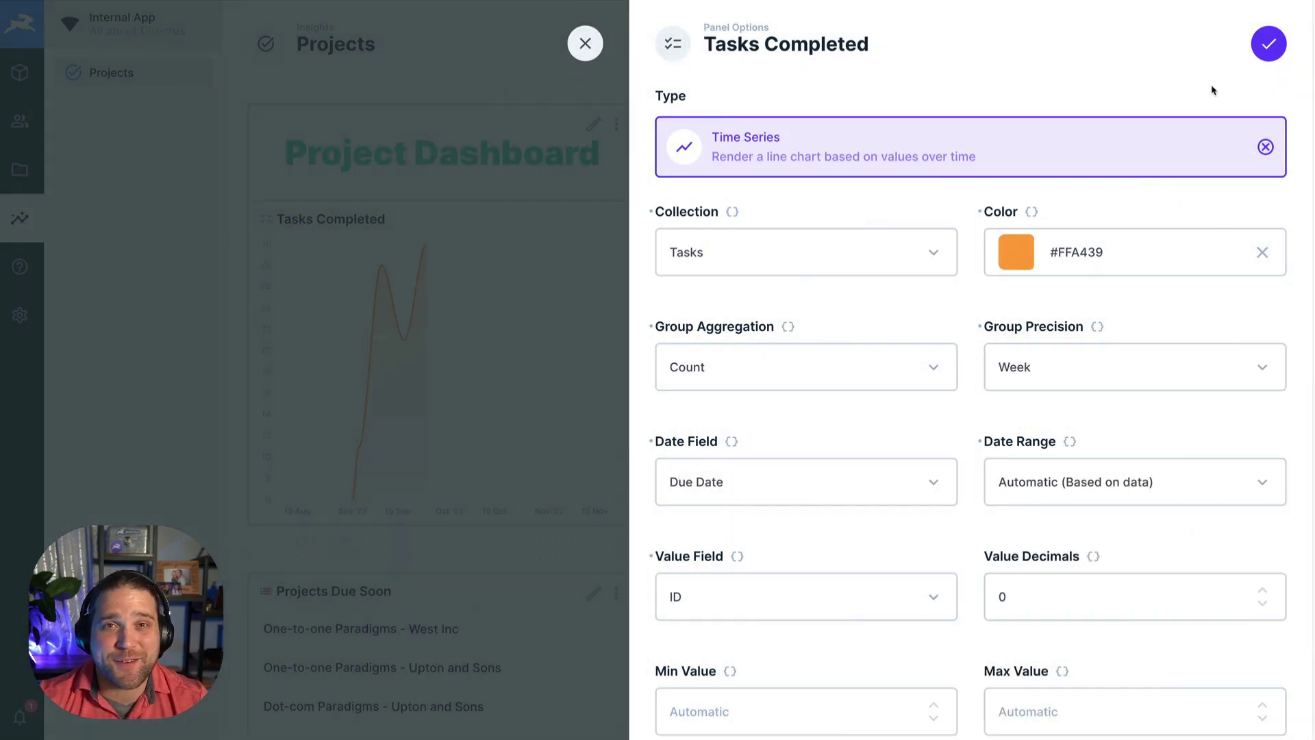
left_click(1271, 44)
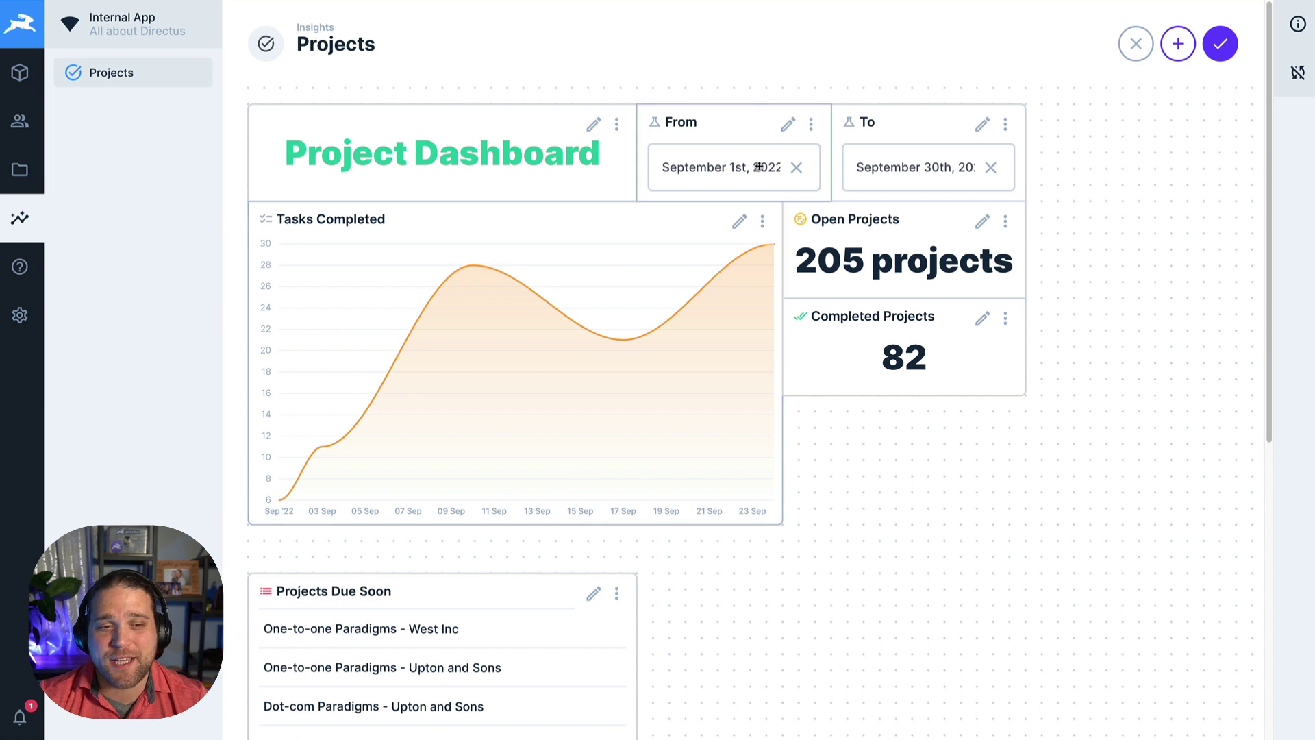
Step: Save the dashboard and set From to August 1st and To to August 31st, 2022
left_click(1223, 43)
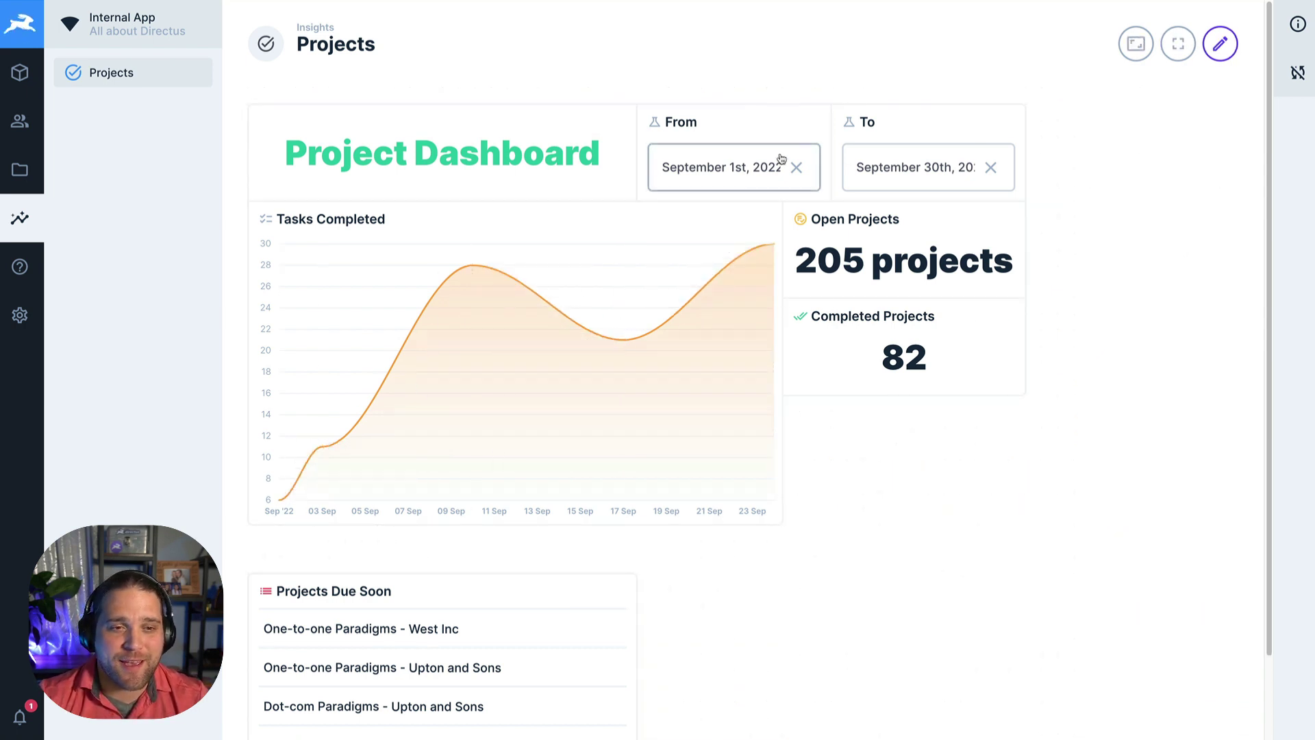
left_click(761, 166)
left_click(664, 209)
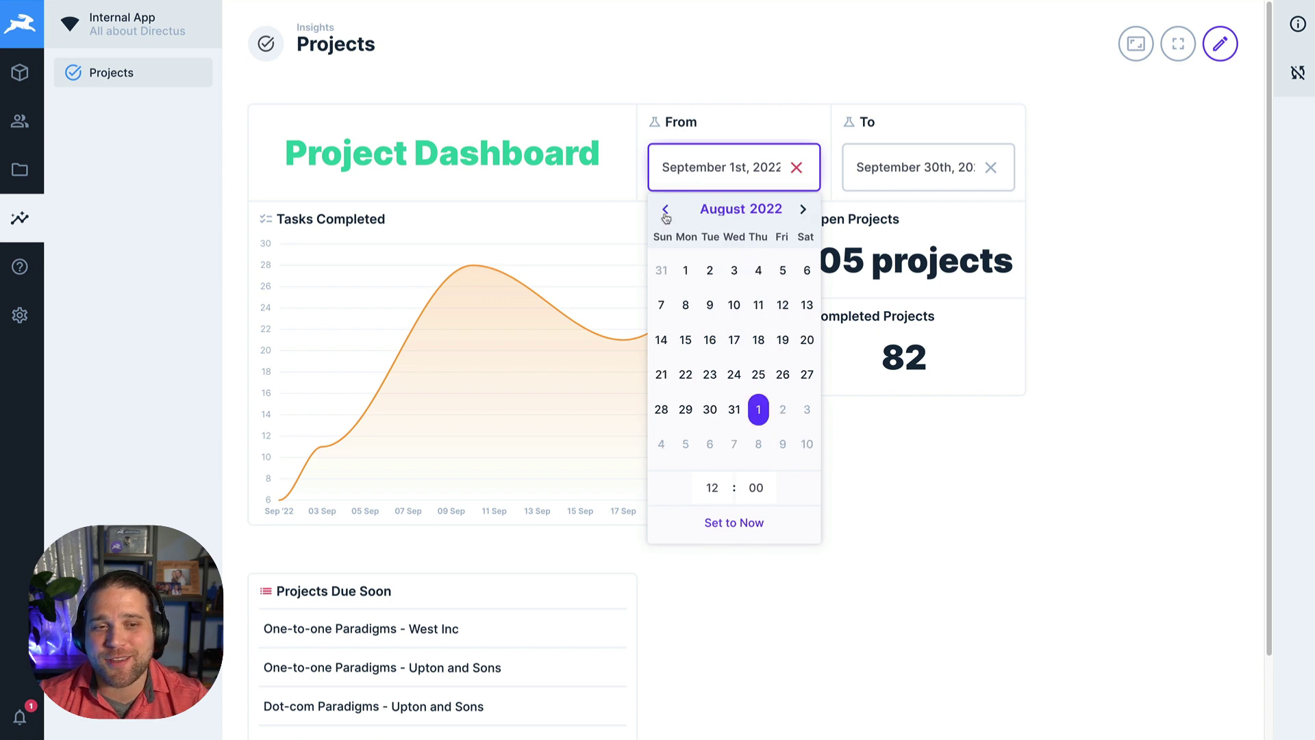
left_click(686, 269)
left_click(914, 167)
left_click(860, 210)
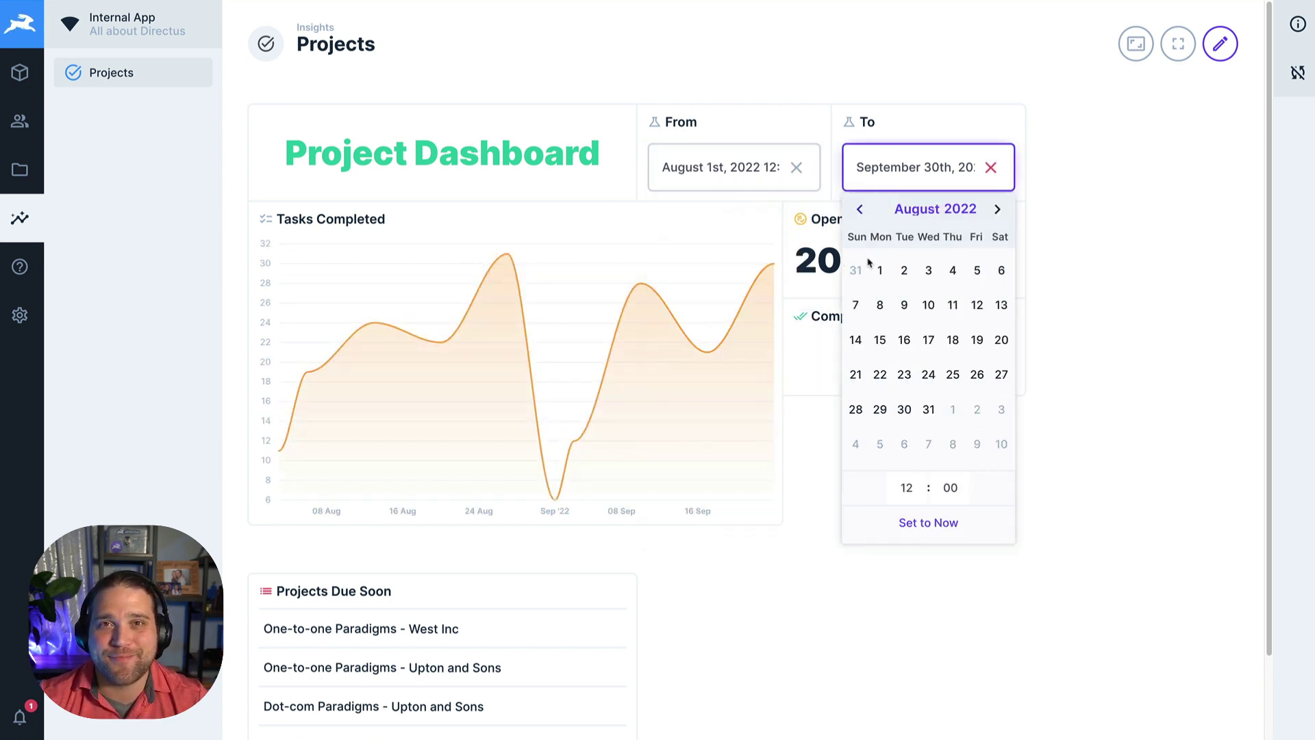
left_click(929, 409)
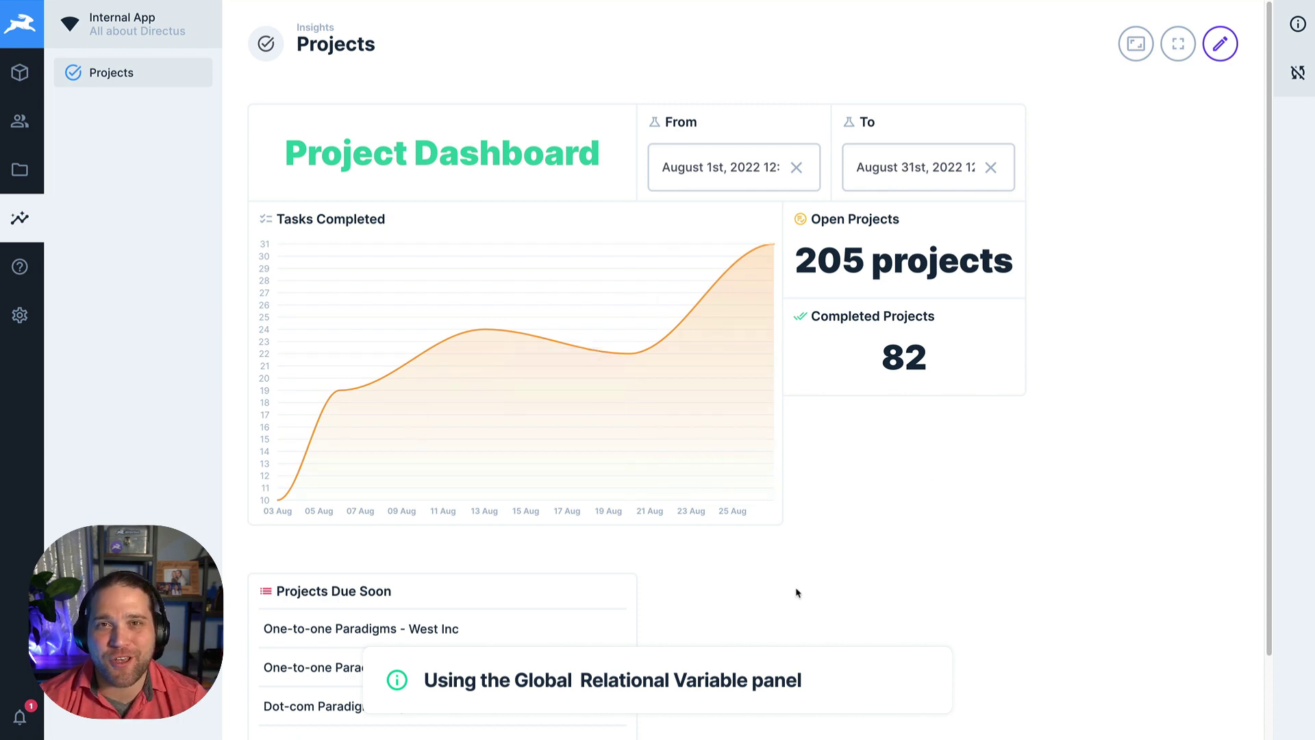
Step: Stack Open Projects and Completed Projects beside Projects Due Soon, then begin a new panel
left_click(1220, 44)
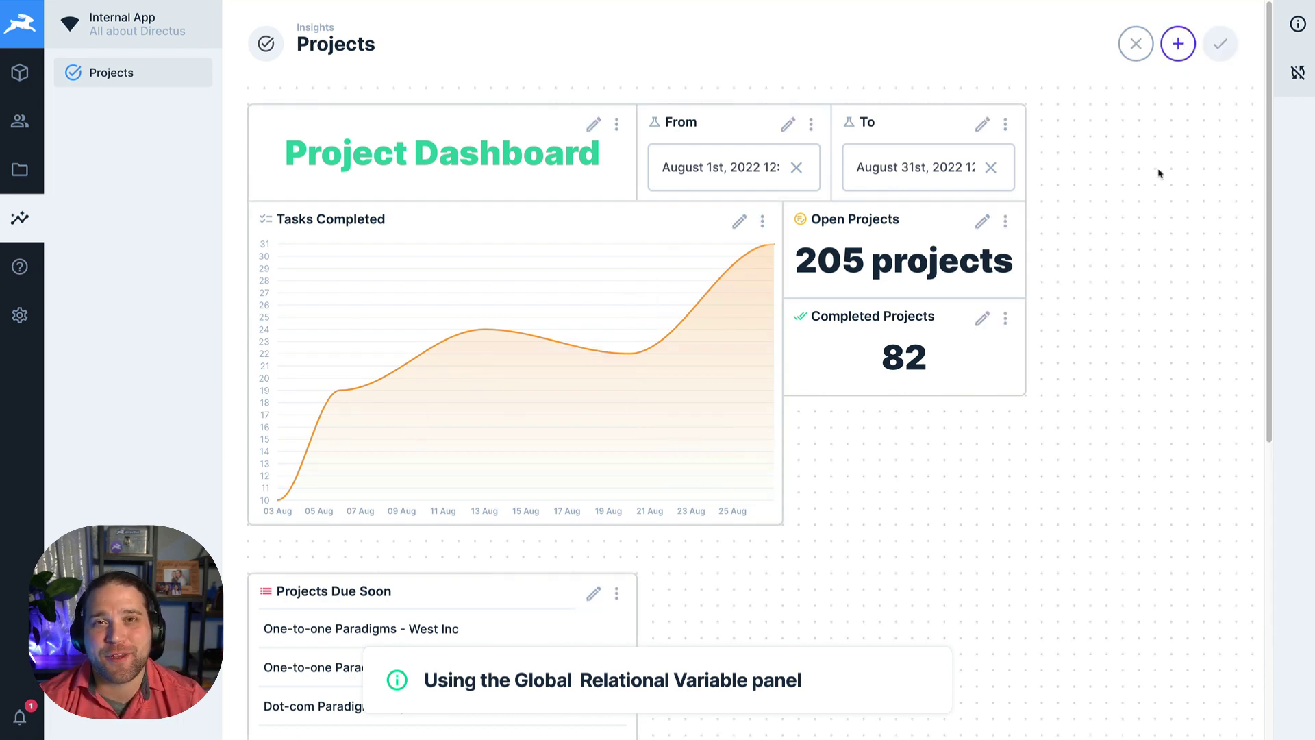
left_click_drag(904, 349, 904, 477)
left_click_drag(904, 258, 760, 627)
left_click_drag(904, 478, 760, 709)
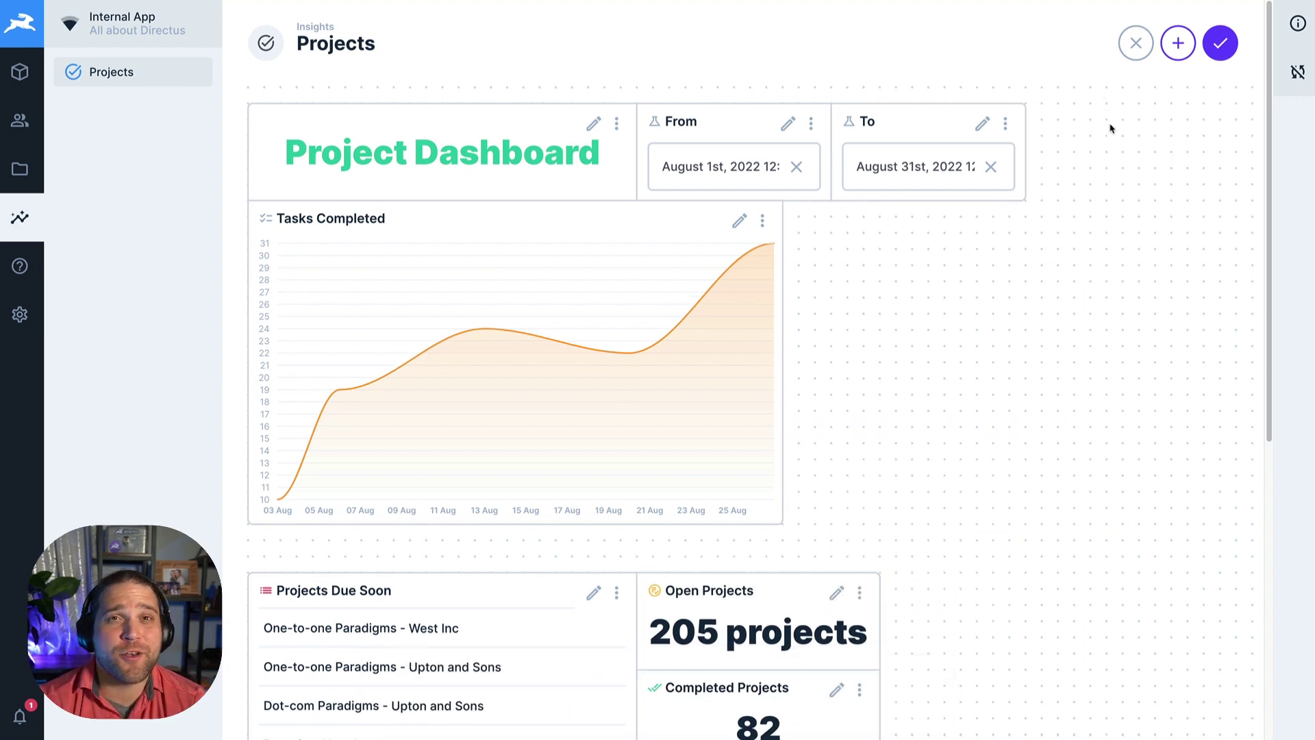
left_click(1178, 43)
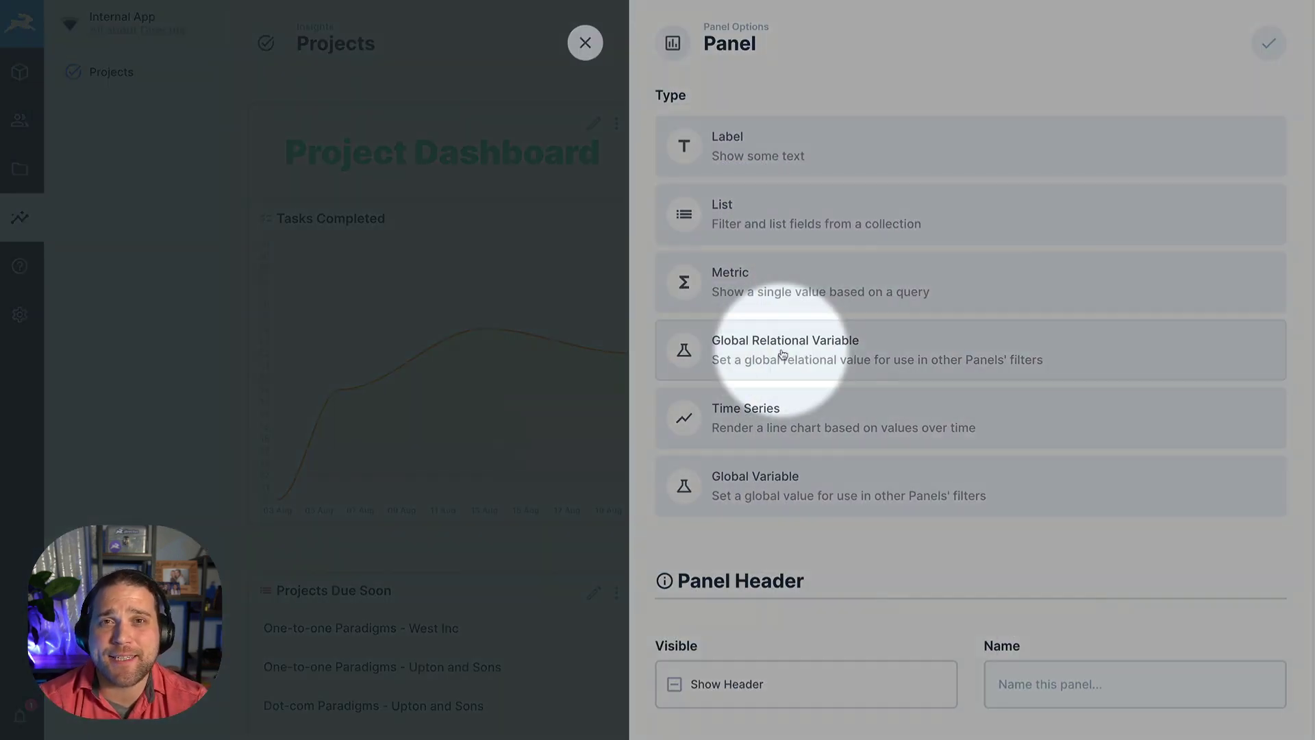
Step: Make the new panel a global relational variable, key project_id, on the Projects collection
left_click(782, 355)
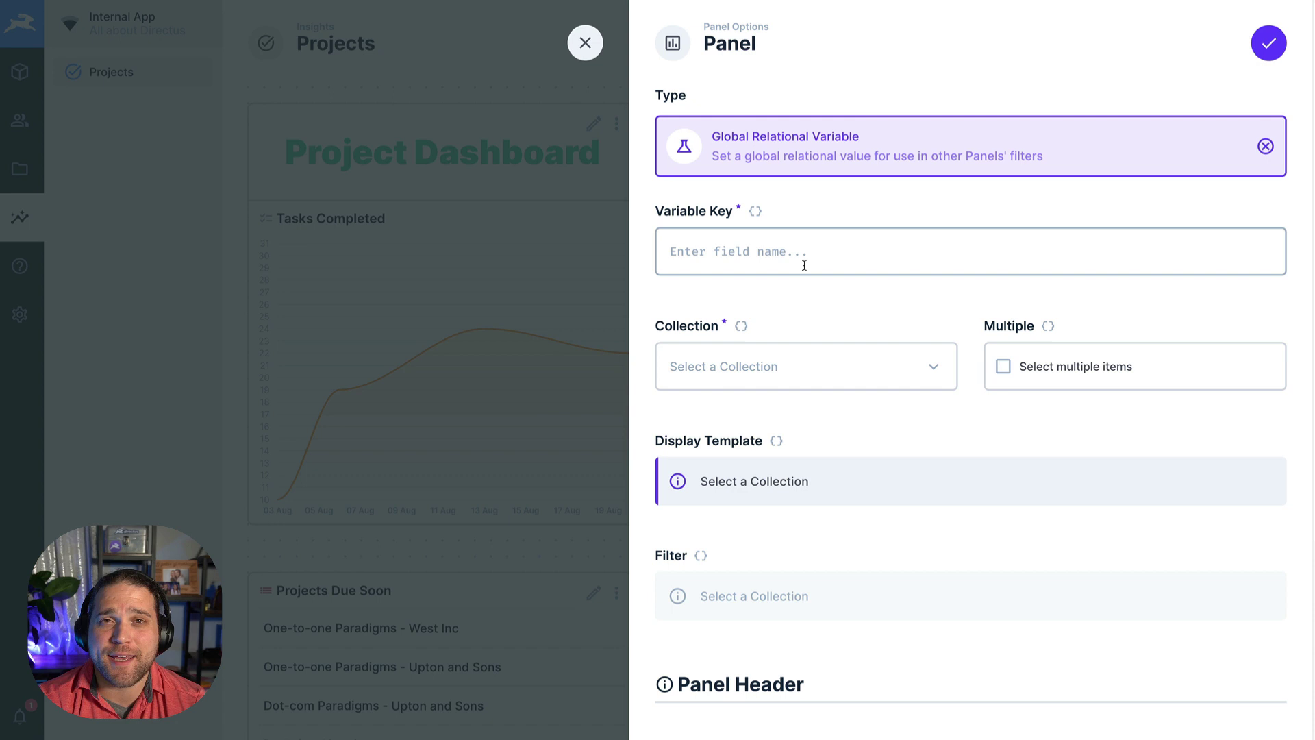
left_click(820, 254)
type("project_id")
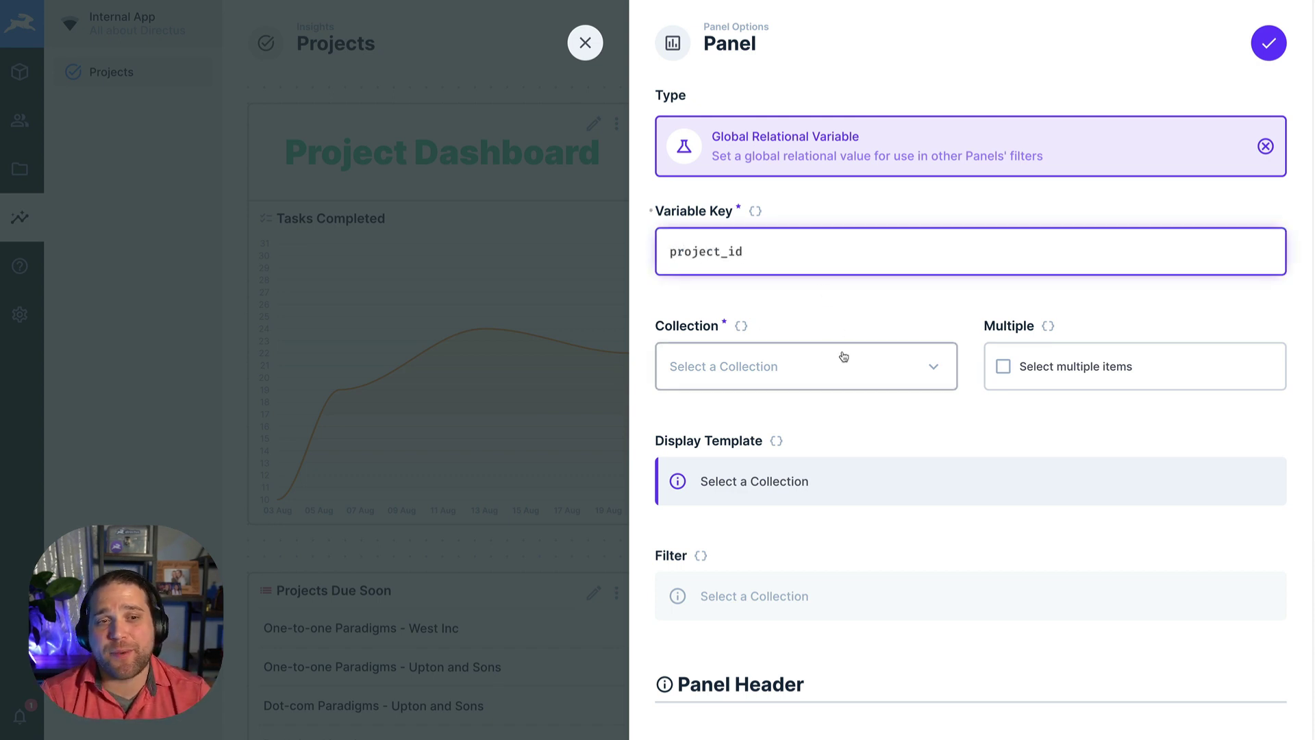
left_click(840, 366)
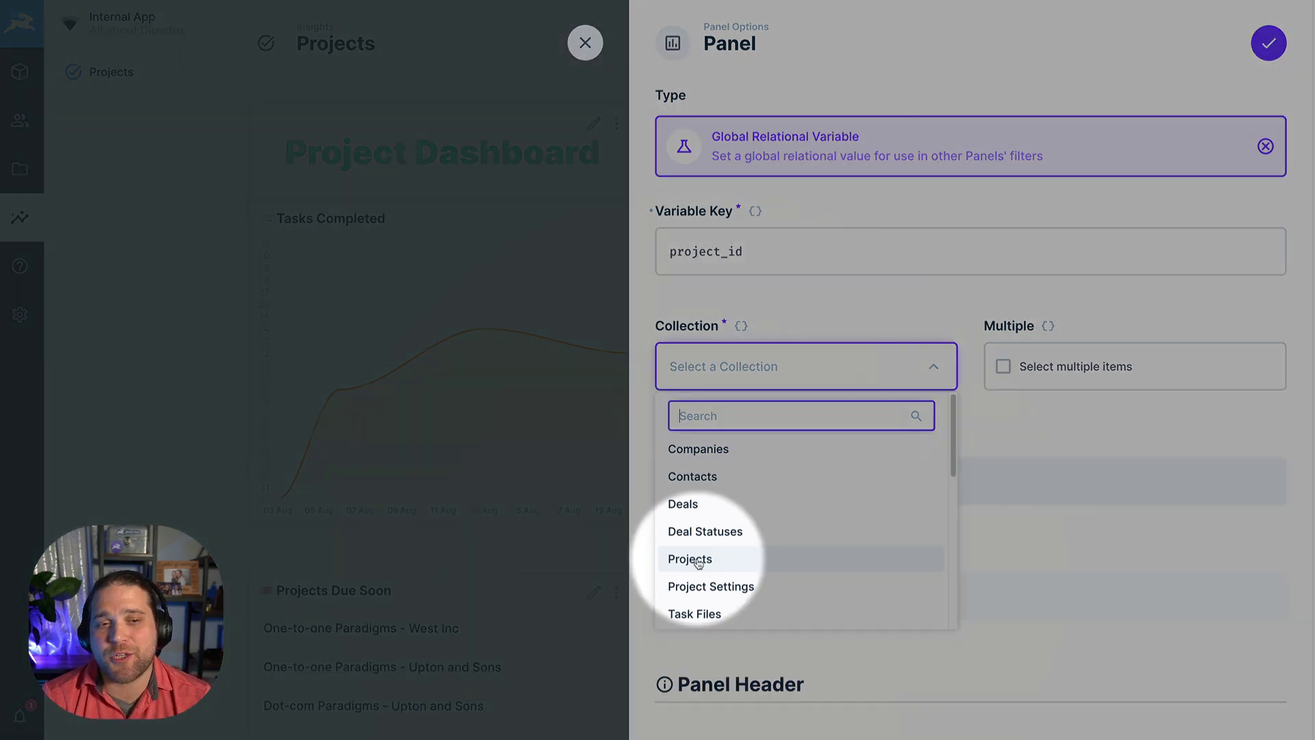
left_click(699, 563)
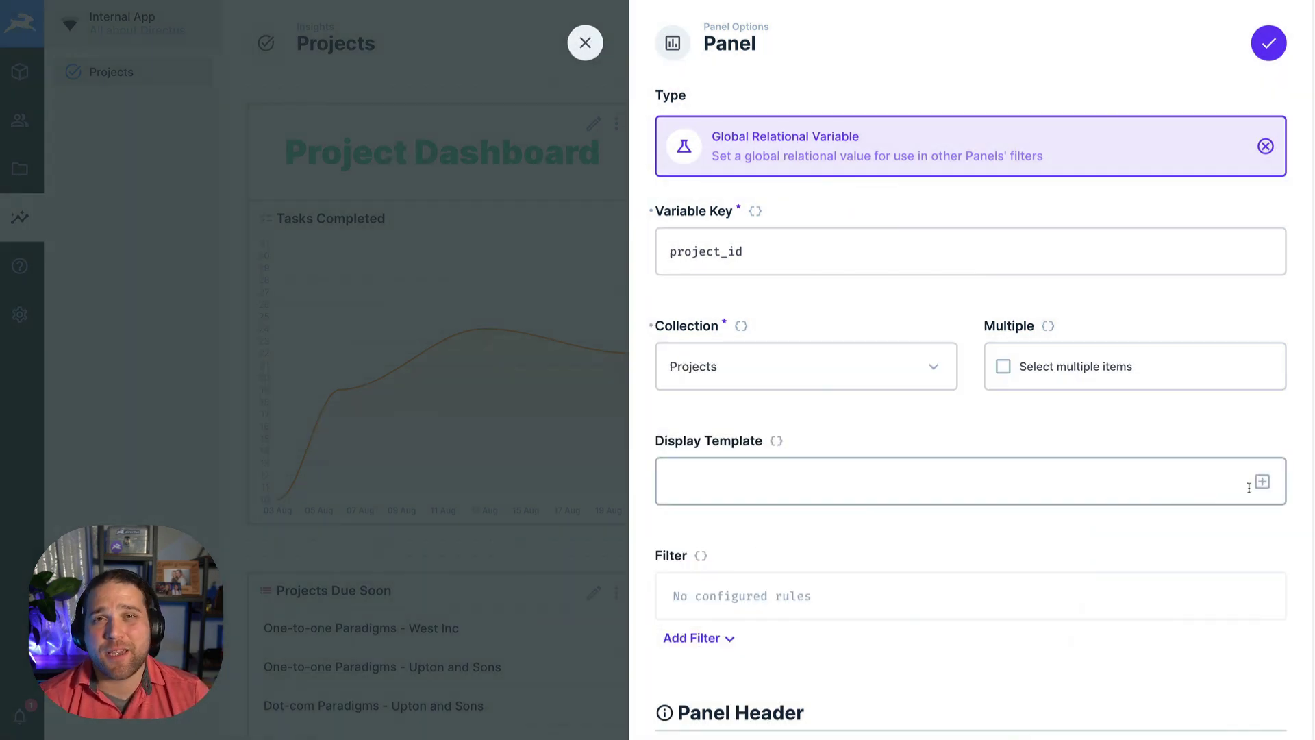
Step: Use a Name - Company display template, enable Show Header, and name it Choose Project
left_click(1262, 482)
left_click(755, 666)
type("Name -")
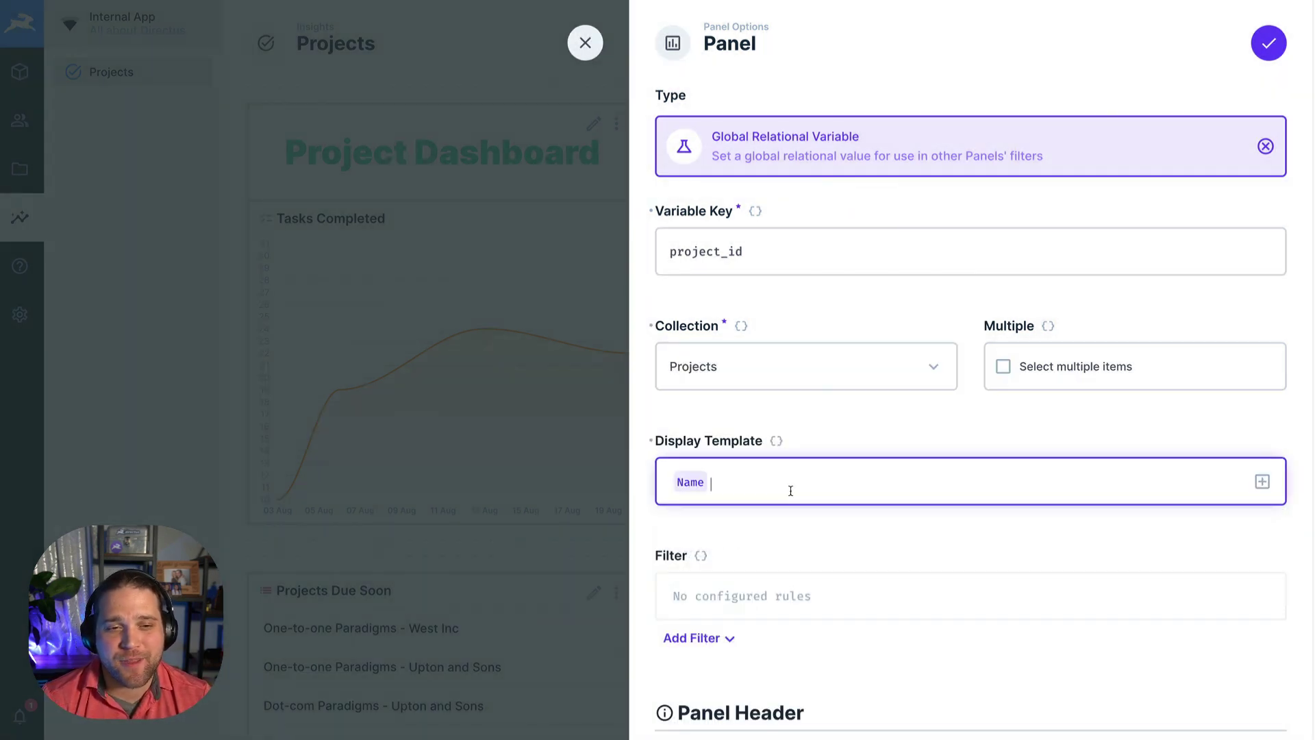
left_click(1262, 481)
left_click(693, 720)
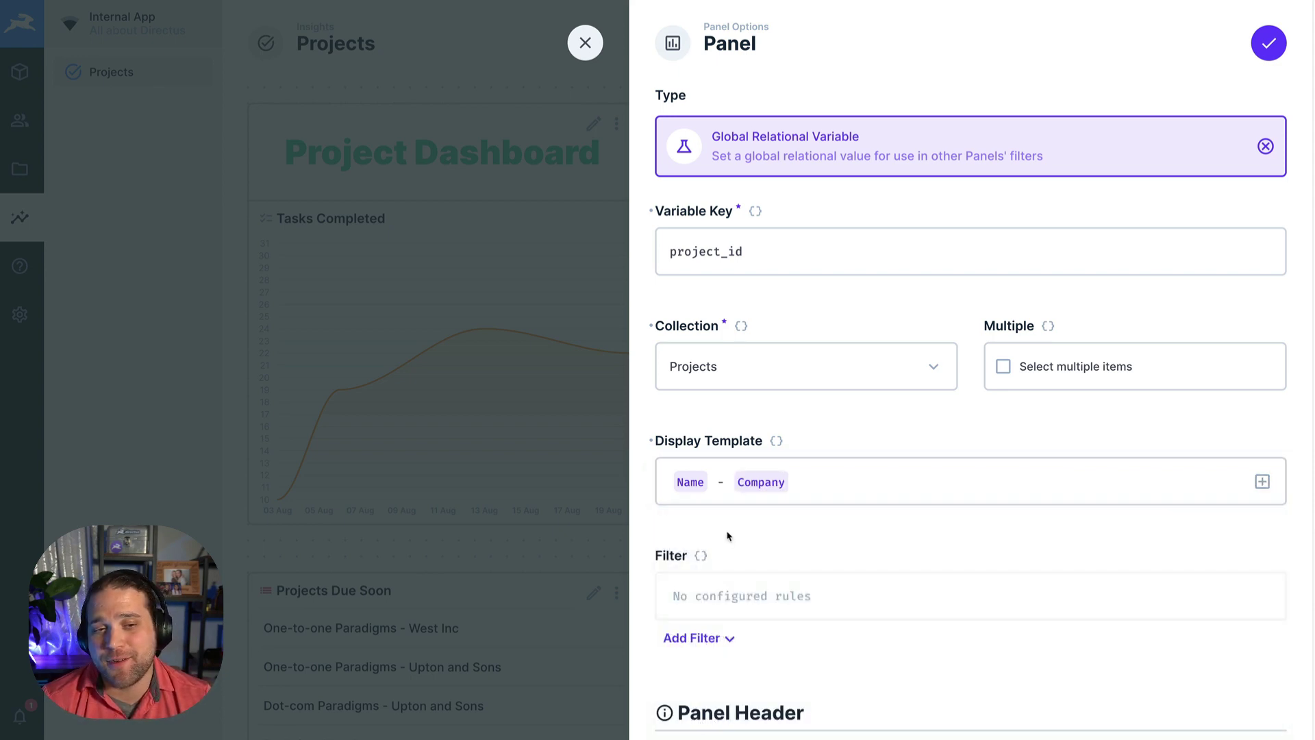
scroll(781, 576, "down", 5)
scroll(781, 576, "down", 5)
left_click(771, 593)
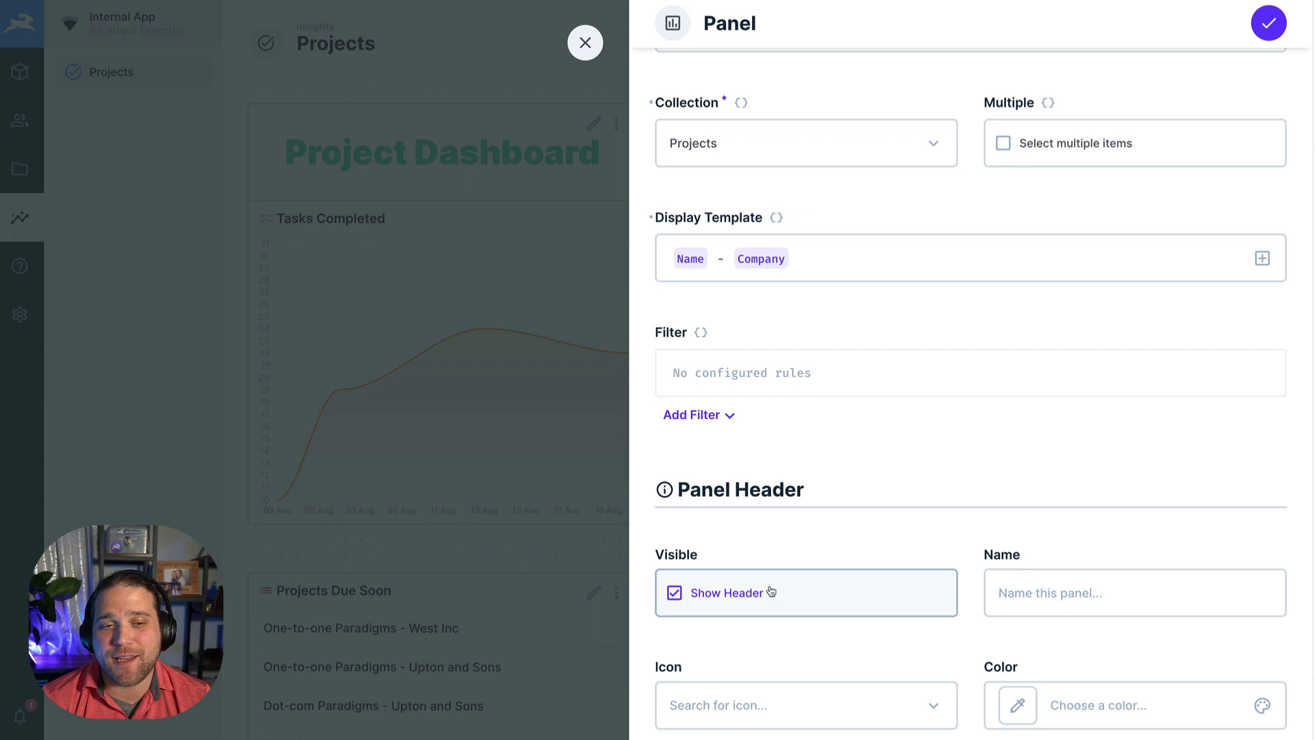
left_click(1110, 595)
type("Choose ")
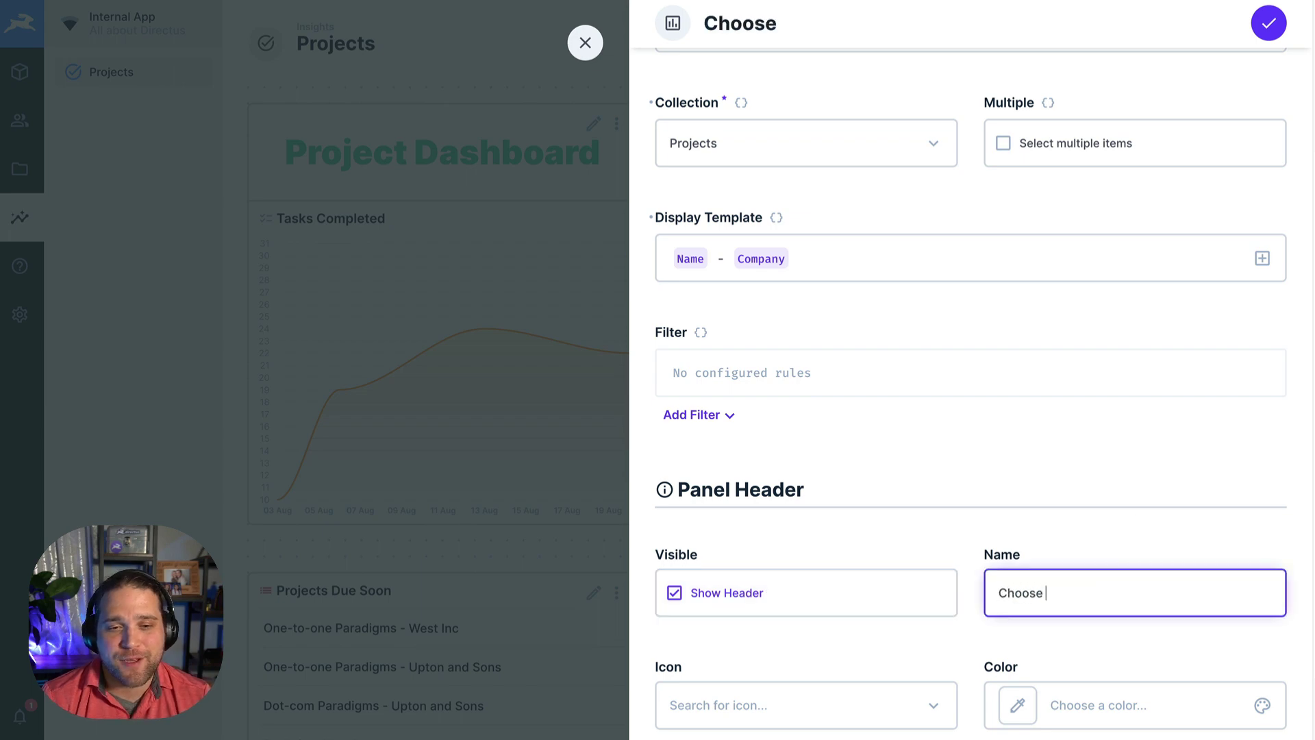
type("Projec")
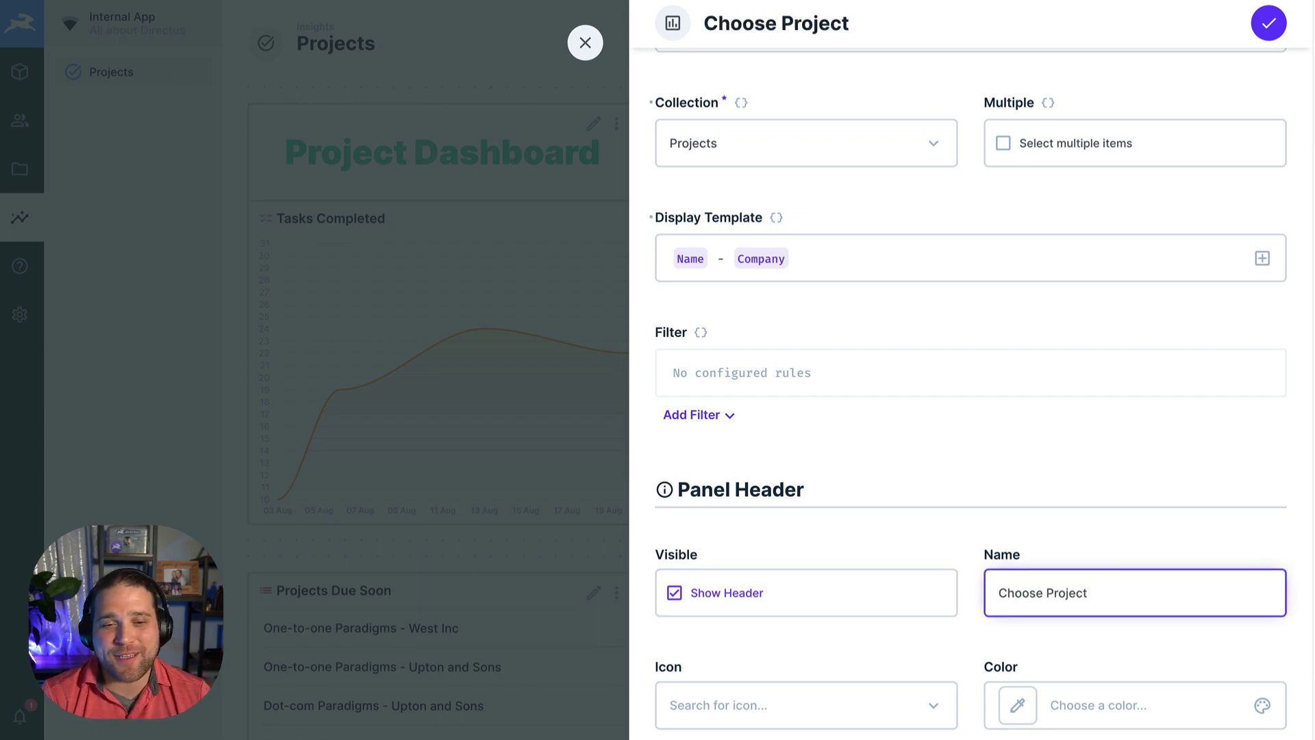
type("t")
left_click(1268, 23)
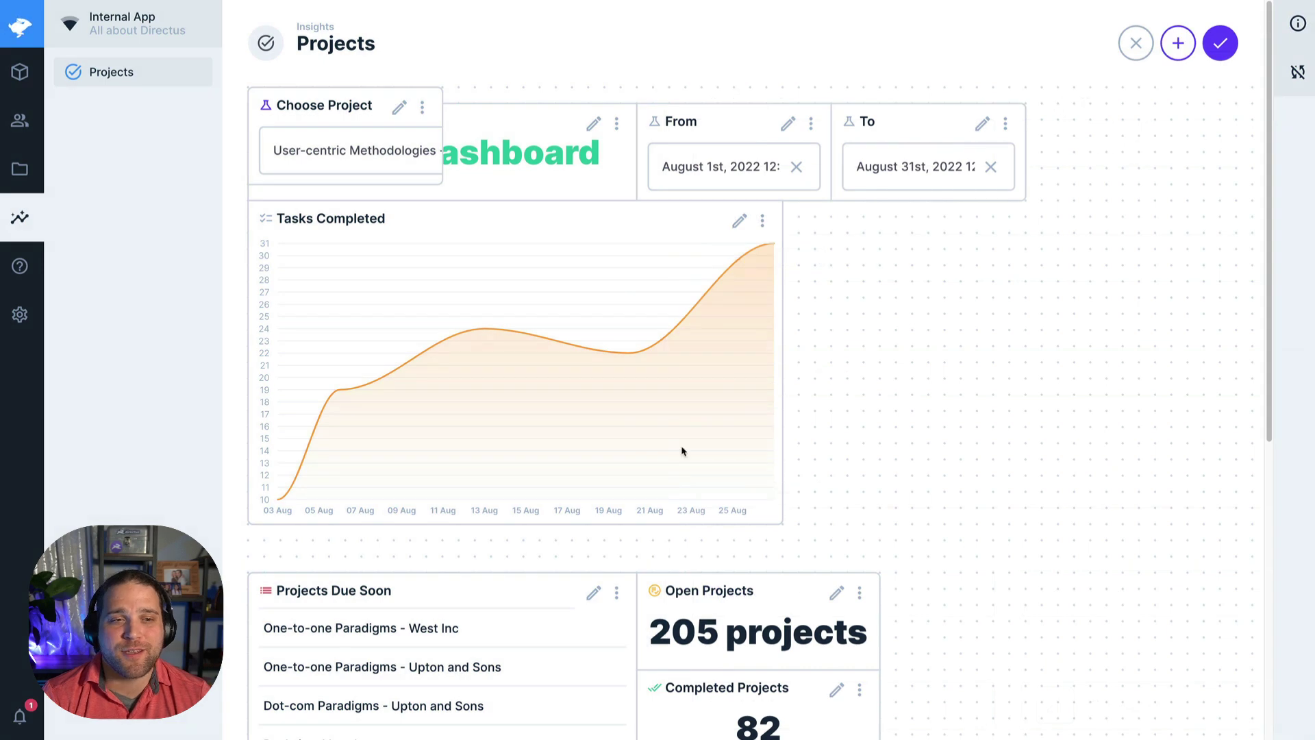
Step: Move Choose Project beside the Tasks Completed chart, widen it, and save the layout
left_click_drag(320, 110, 857, 224)
left_click_drag(977, 245, 1131, 250)
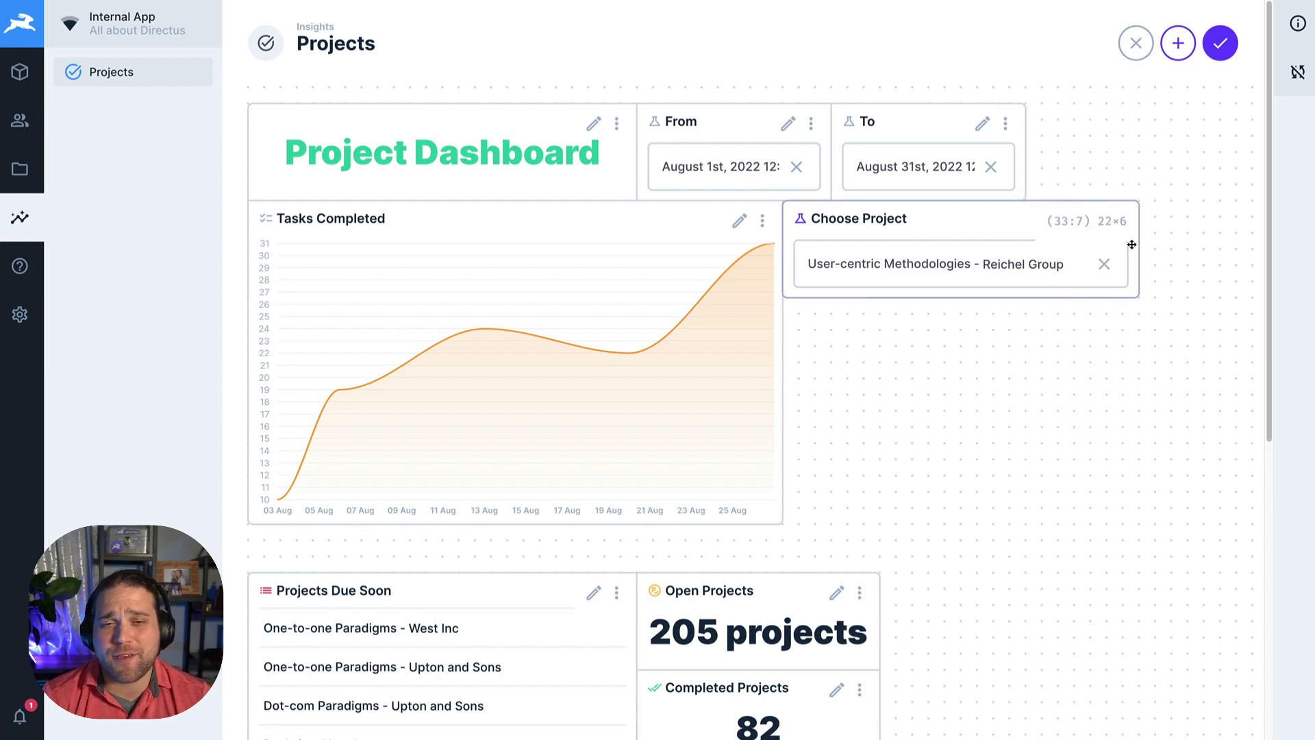
left_click(1223, 43)
left_click(1223, 43)
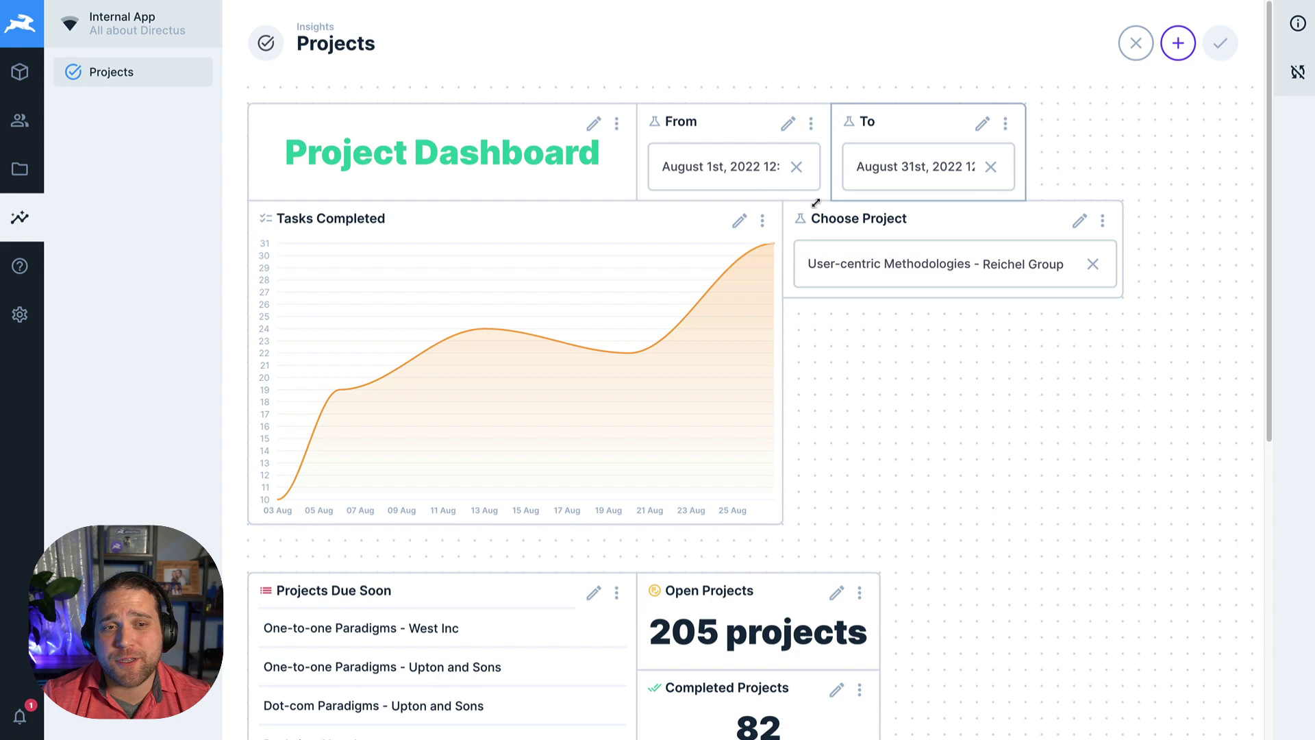
Step: Remove the Due Date rule from the Tasks Completed chart's filter
left_click(742, 220)
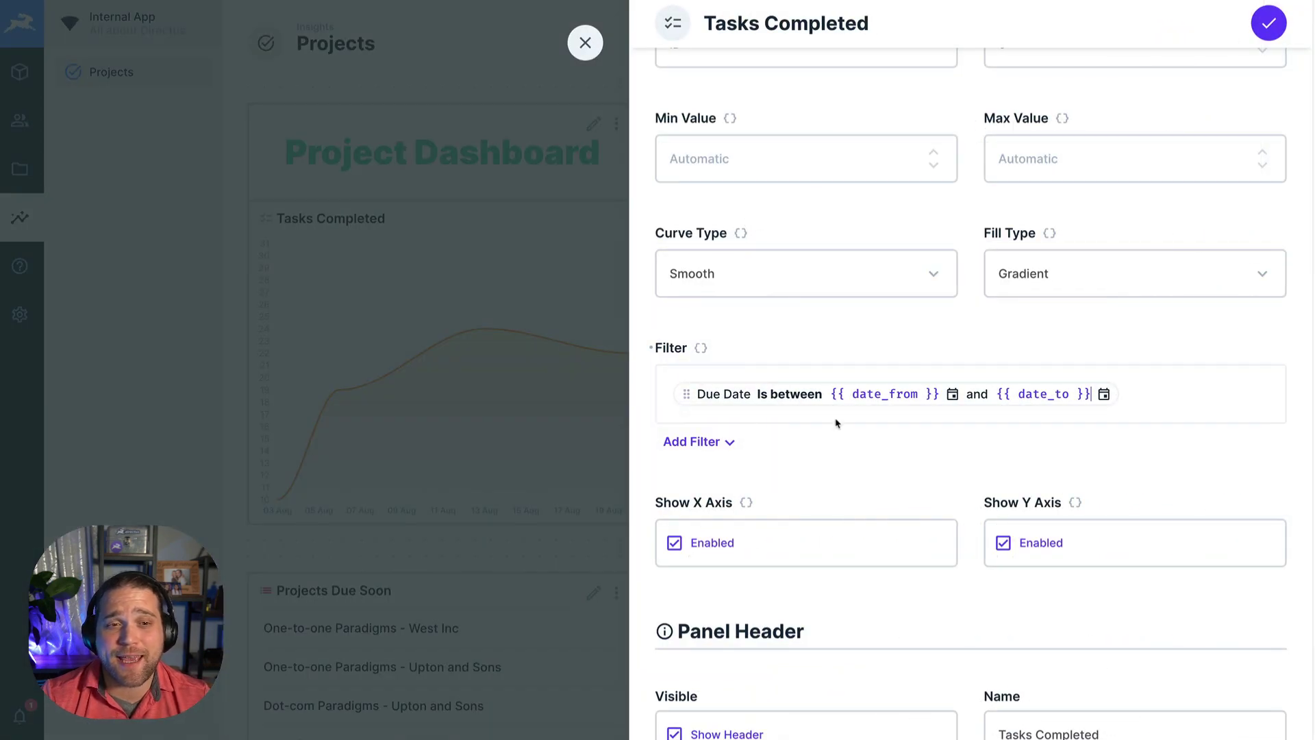
left_click(724, 394)
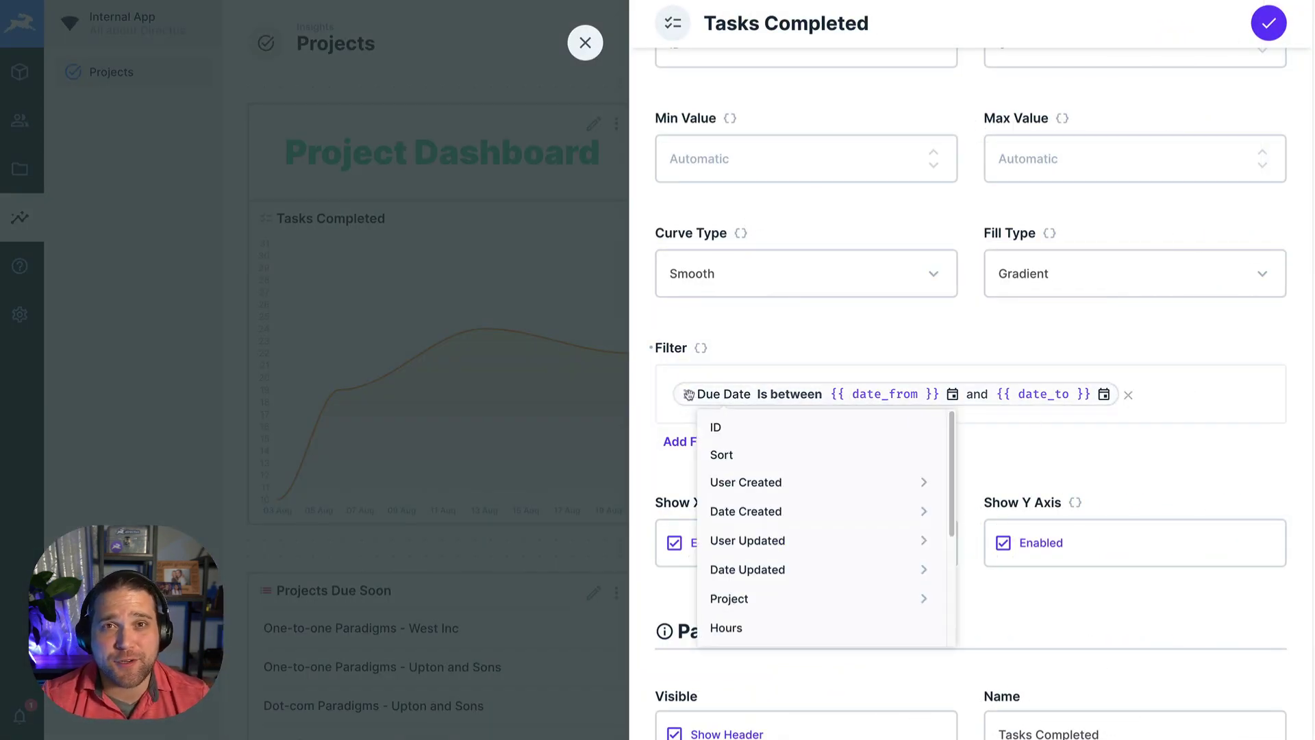
left_click(1235, 402)
left_click(1129, 395)
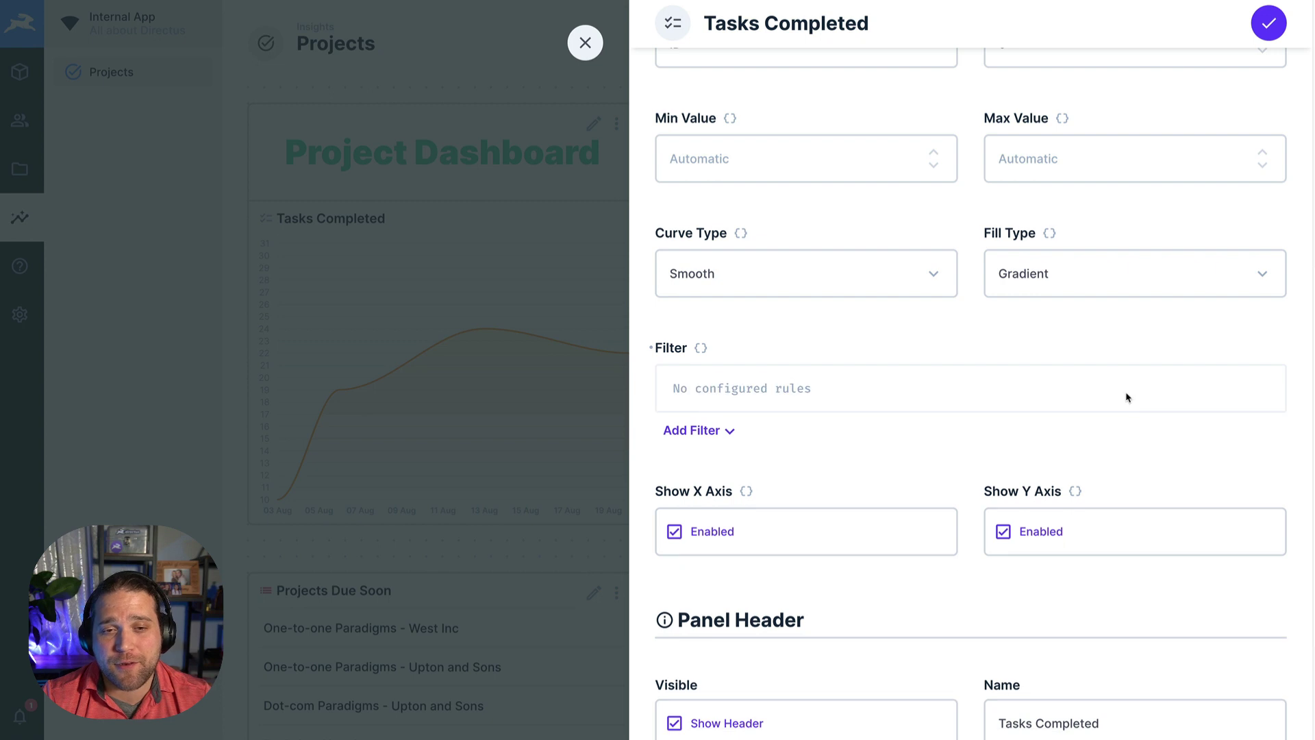
Step: Add a Project > ID filter with _eq set to "{{ project_id }}" in JSON
left_click(714, 432)
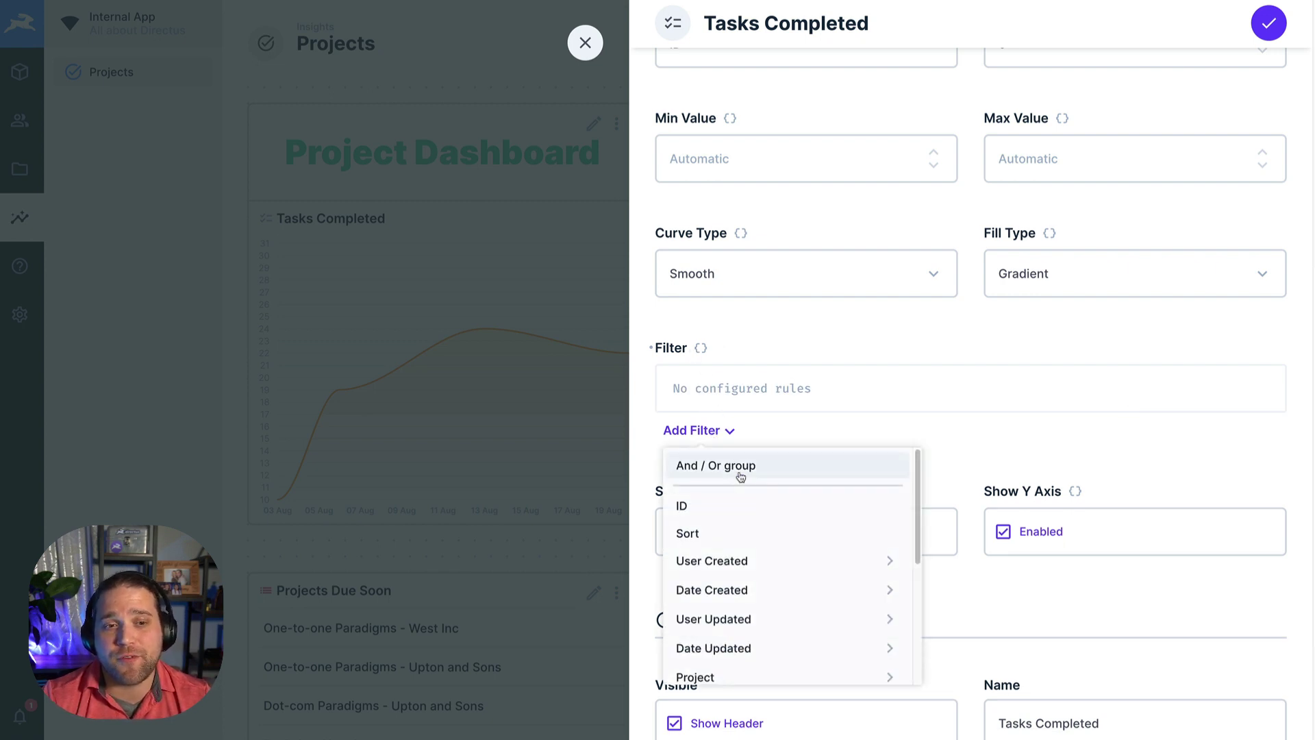
scroll(758, 556, "down", 2)
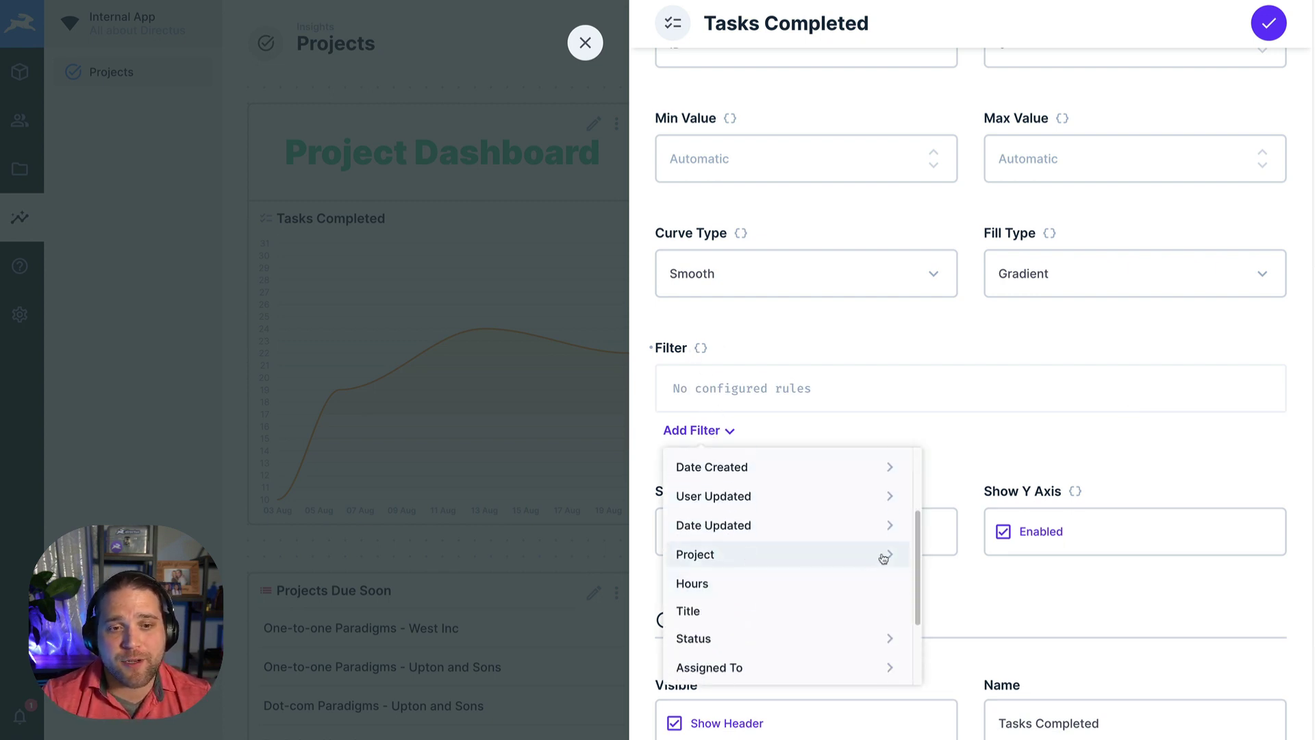
left_click(885, 555)
left_click(718, 589)
left_click(700, 349)
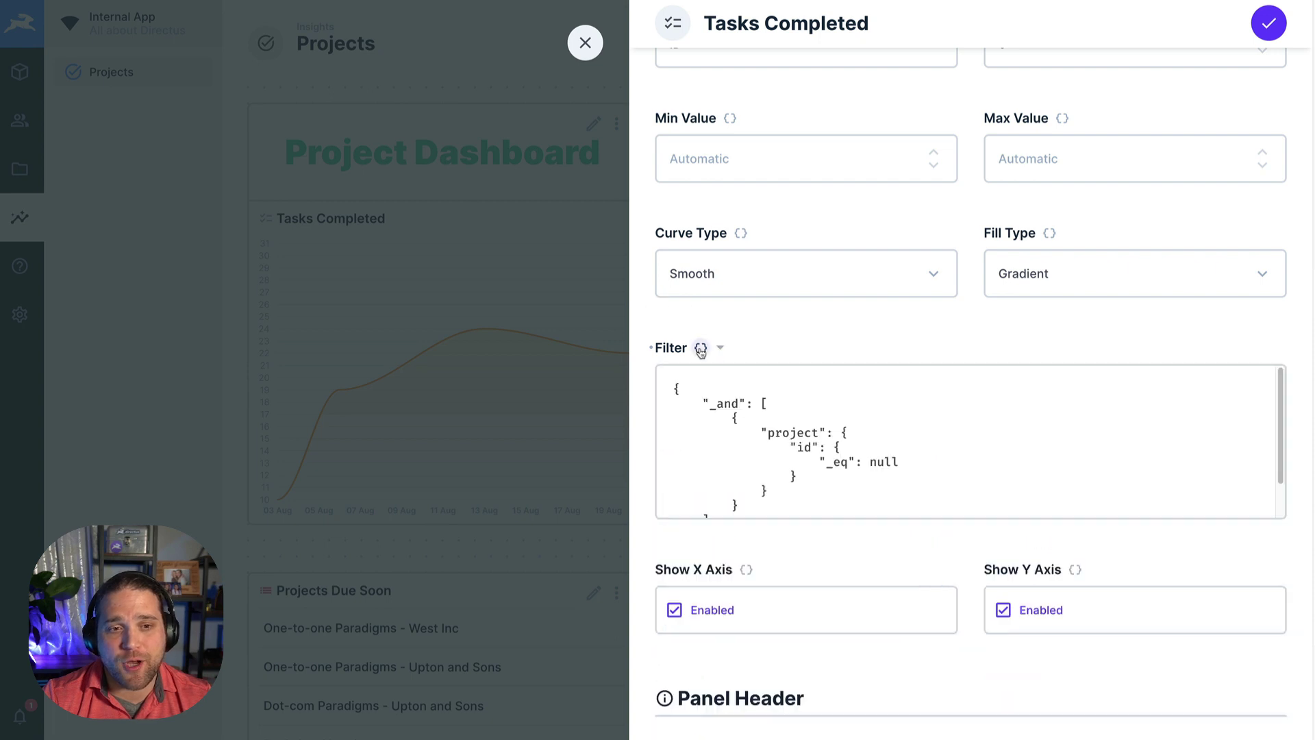
left_click(854, 463)
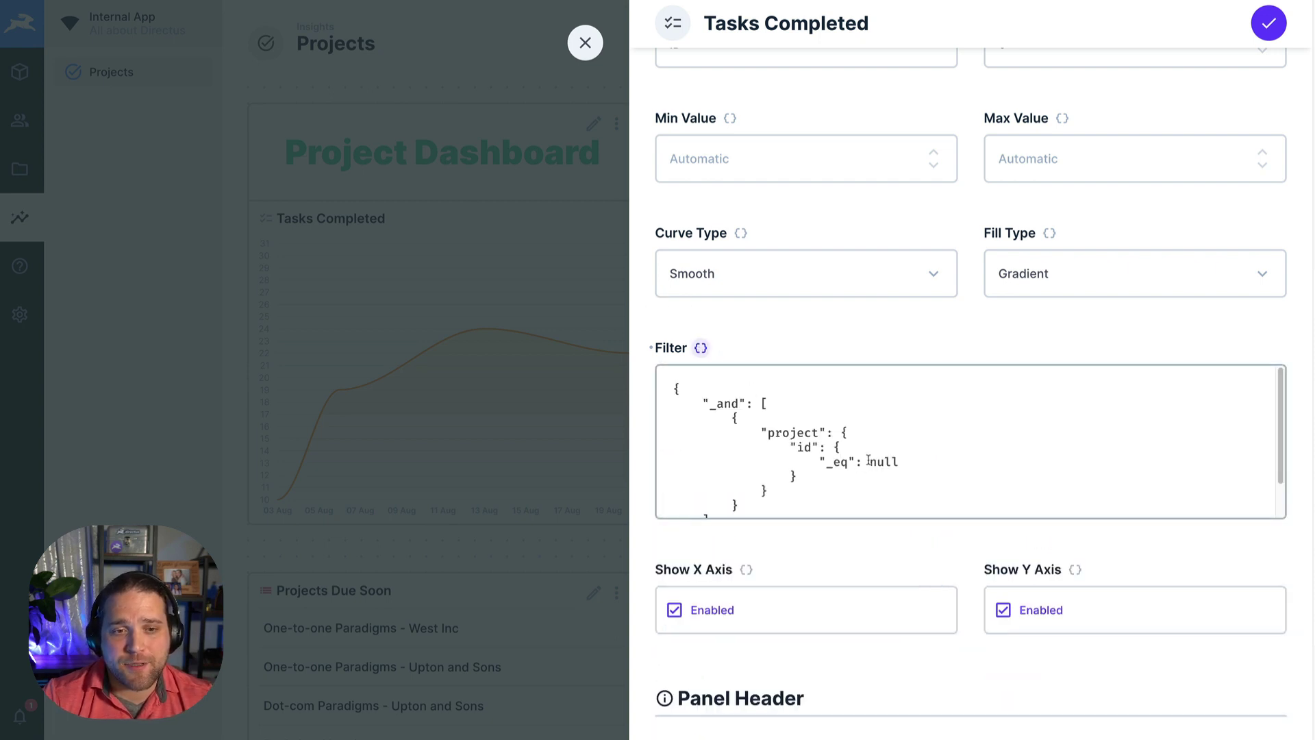
left_click_drag(866, 462, 905, 460)
type("{{ project")
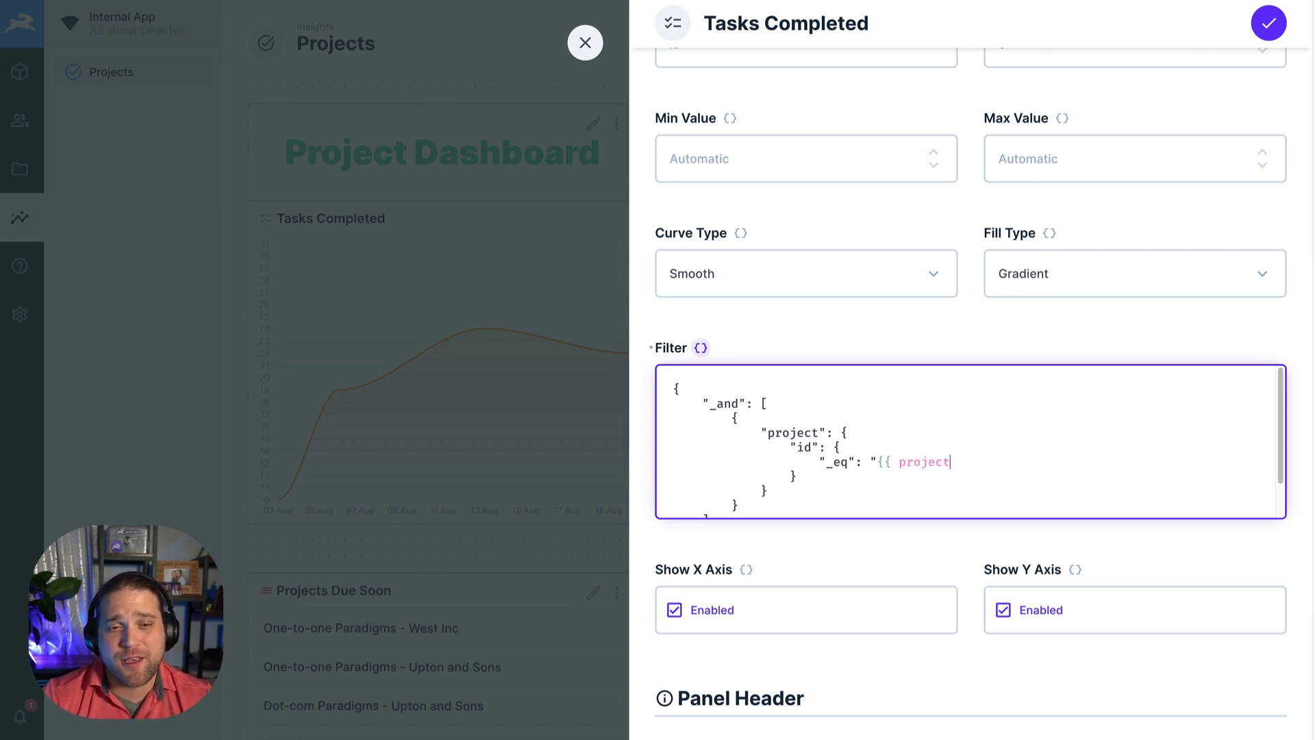
type("_id")
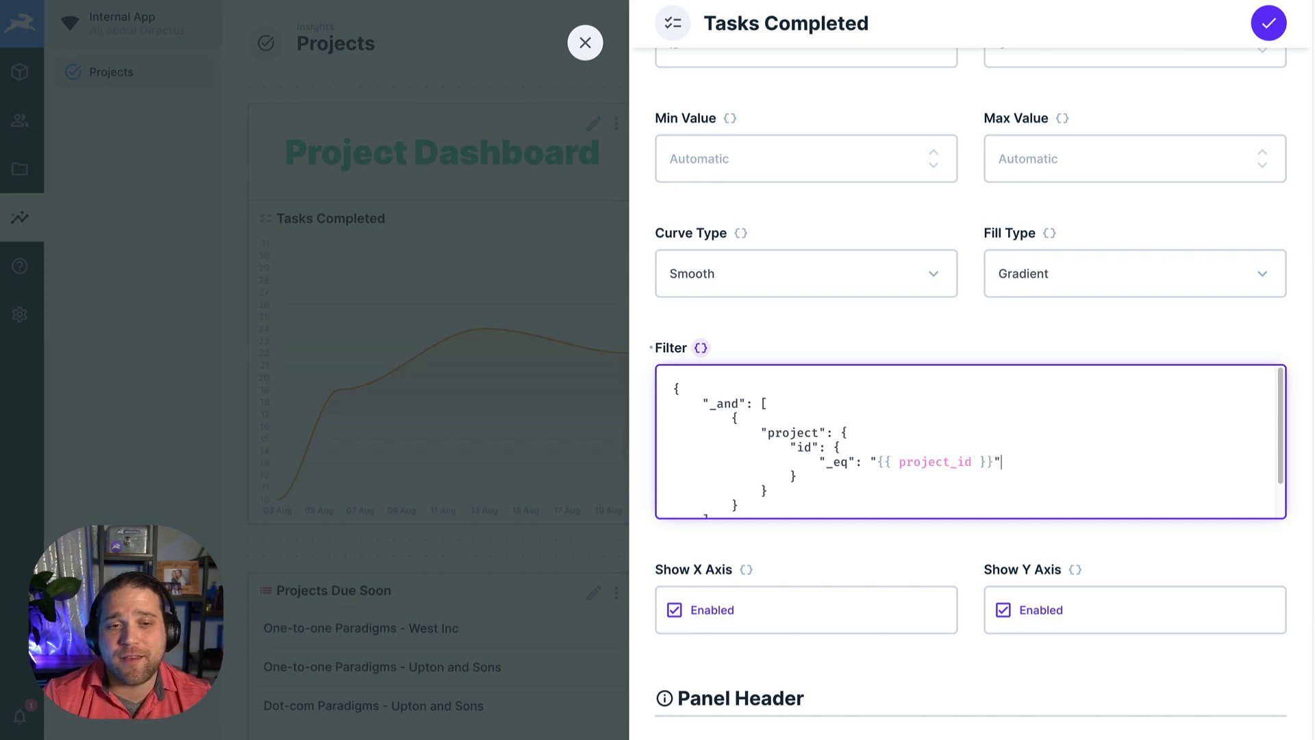
scroll(889, 427, "down", 1)
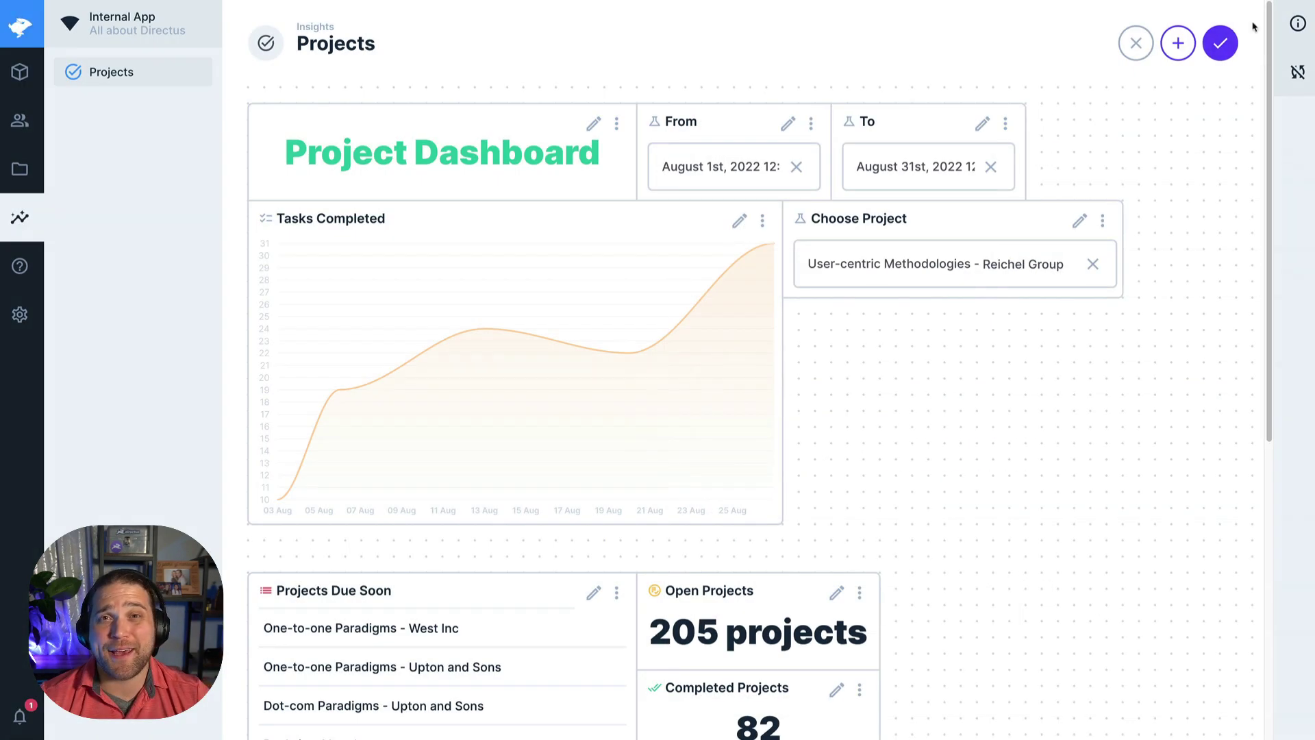
Step: Save the dashboard and choose the Global Eyeballs project
left_click(1221, 44)
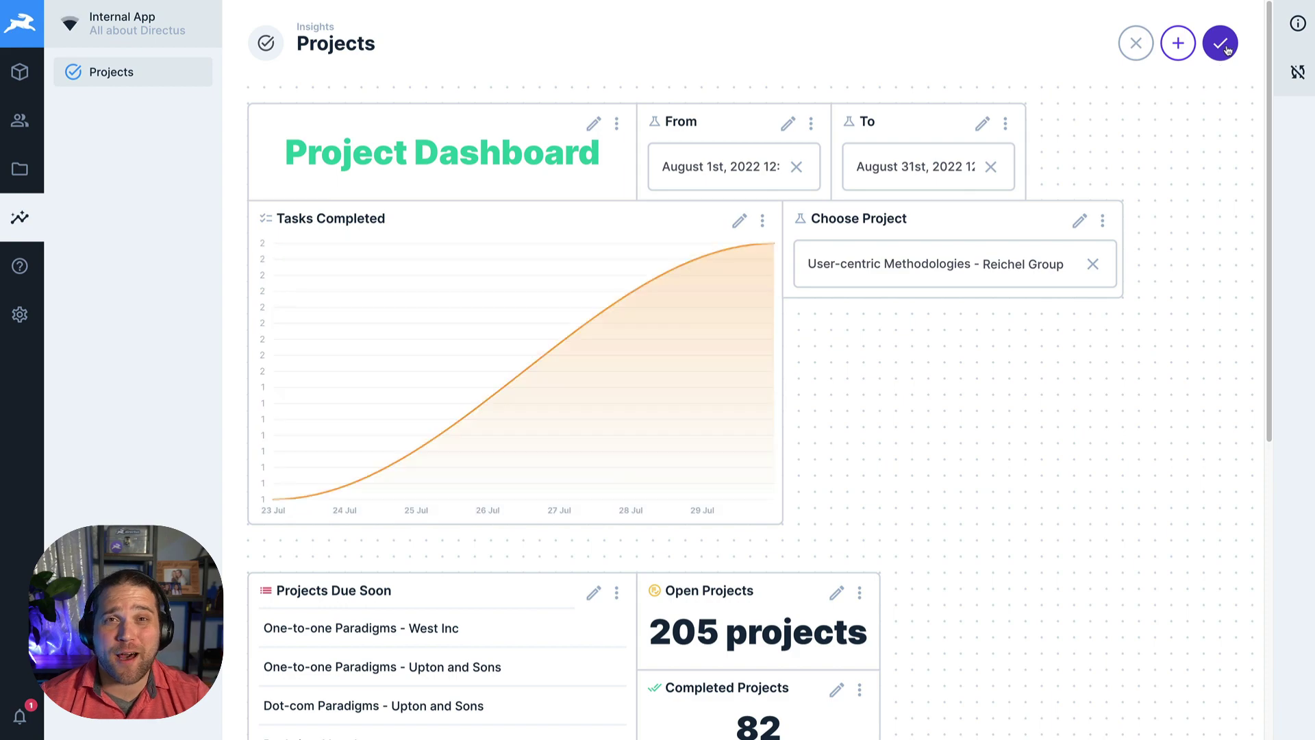
left_click(929, 263)
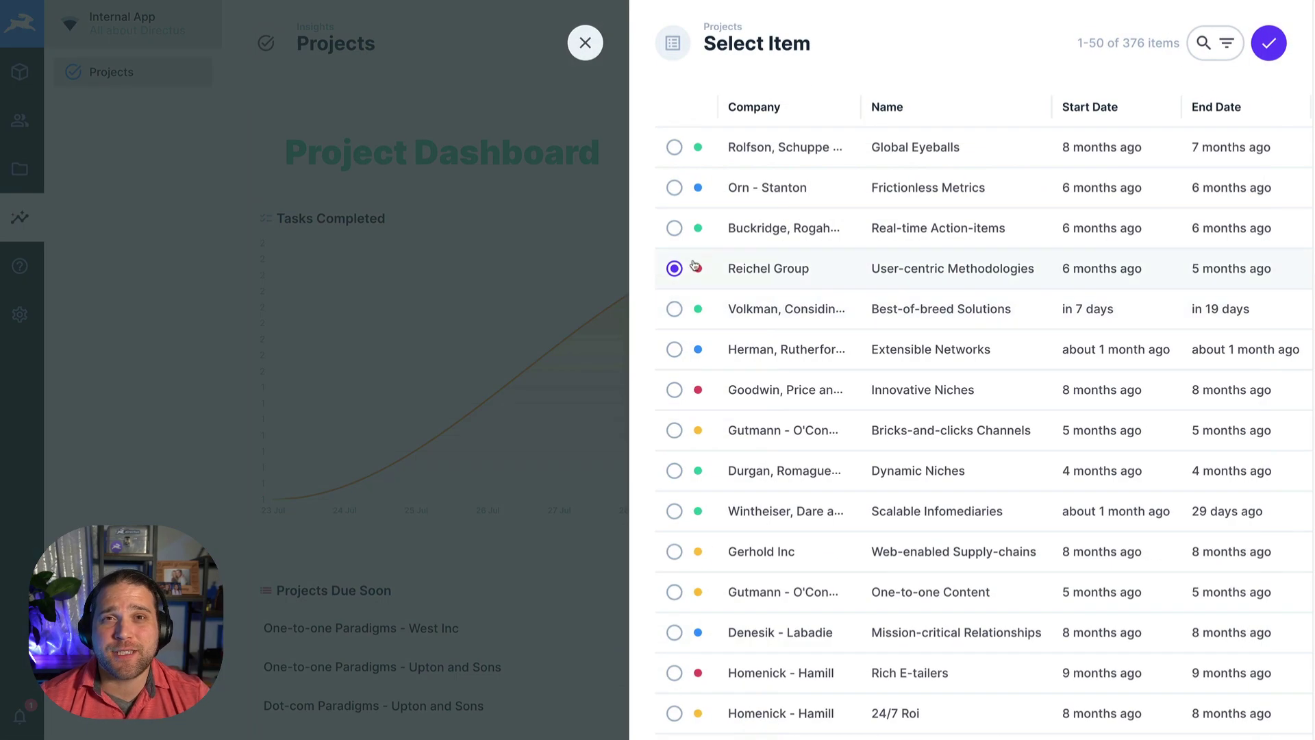
left_click(676, 147)
left_click(1268, 43)
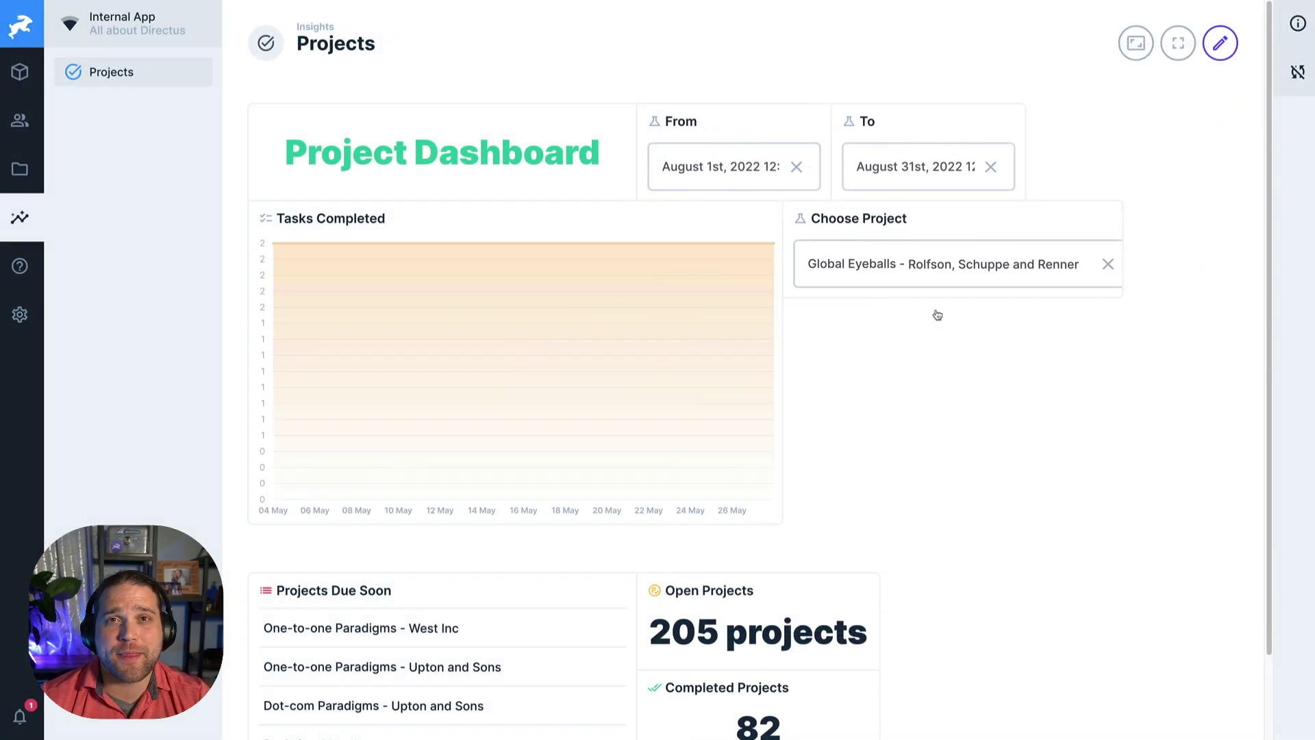
Step: Choose Mission-critical Relationships, then Web-enabled Supply-chains - Gerhold Inc
left_click(966, 263)
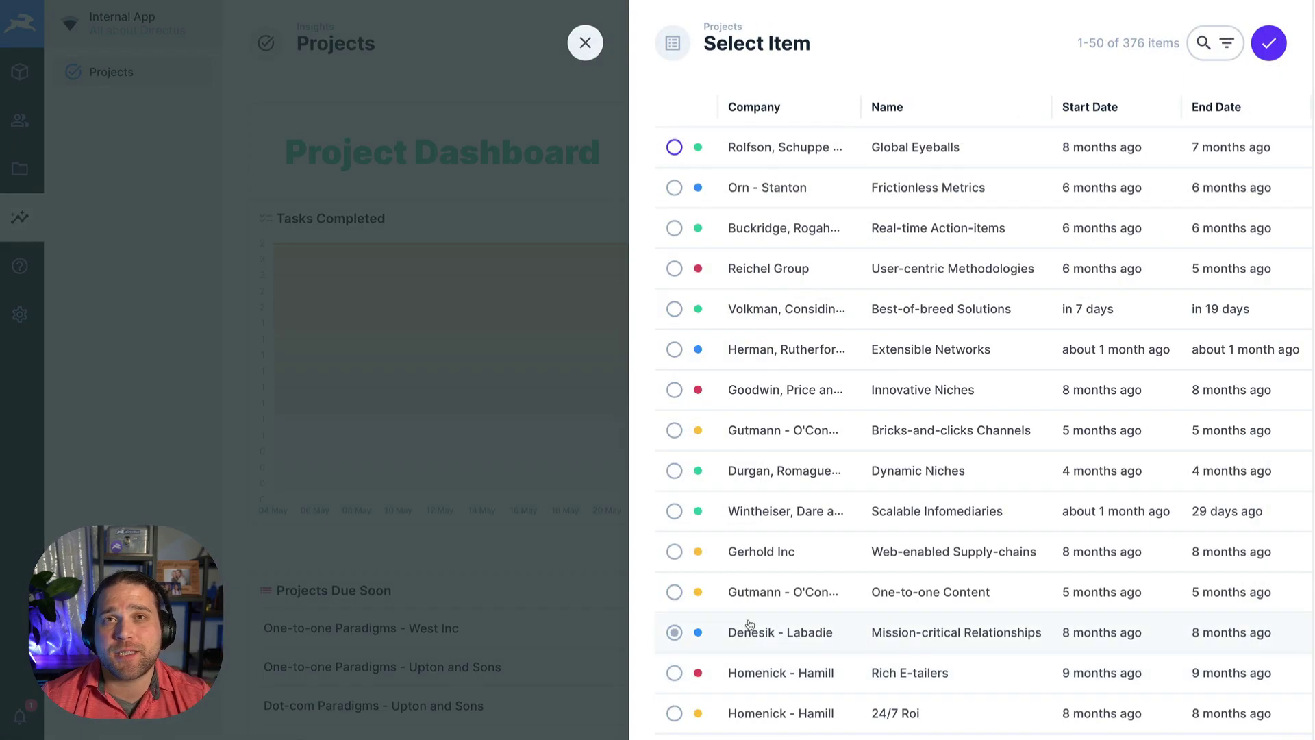
left_click(675, 632)
left_click(1269, 43)
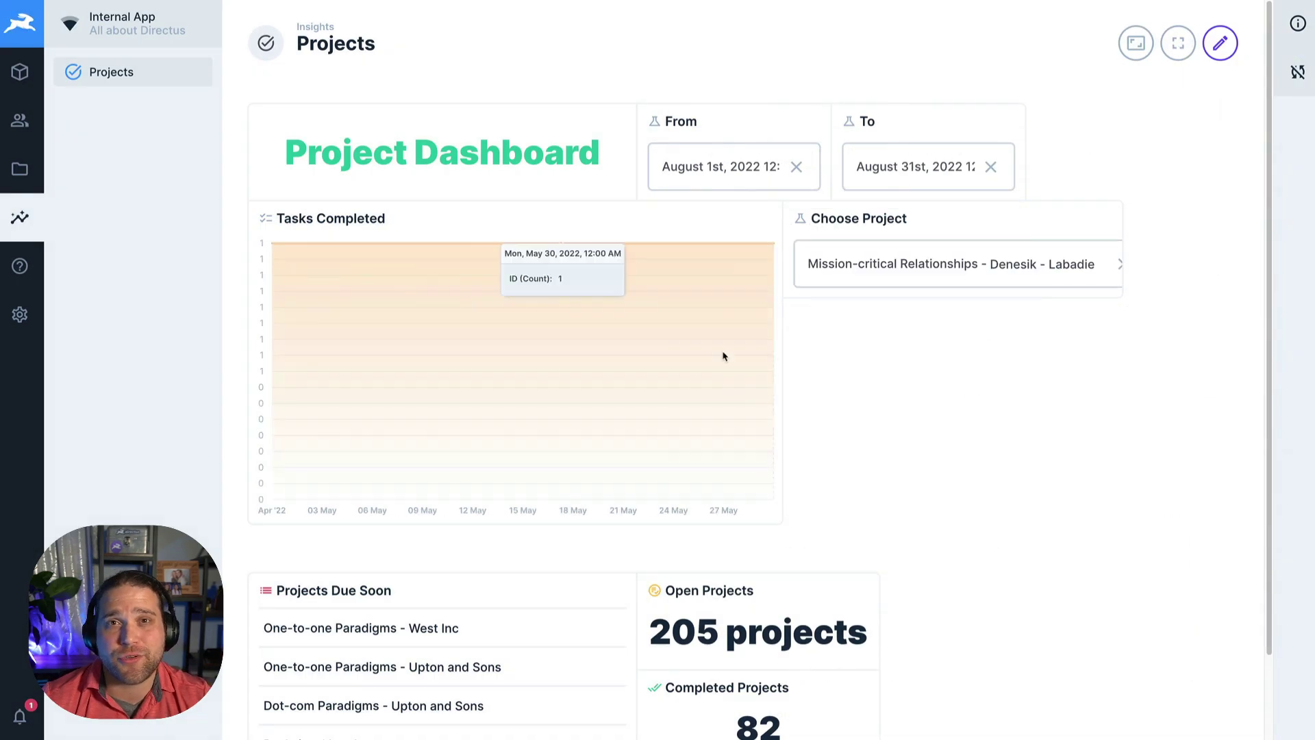
left_click(955, 264)
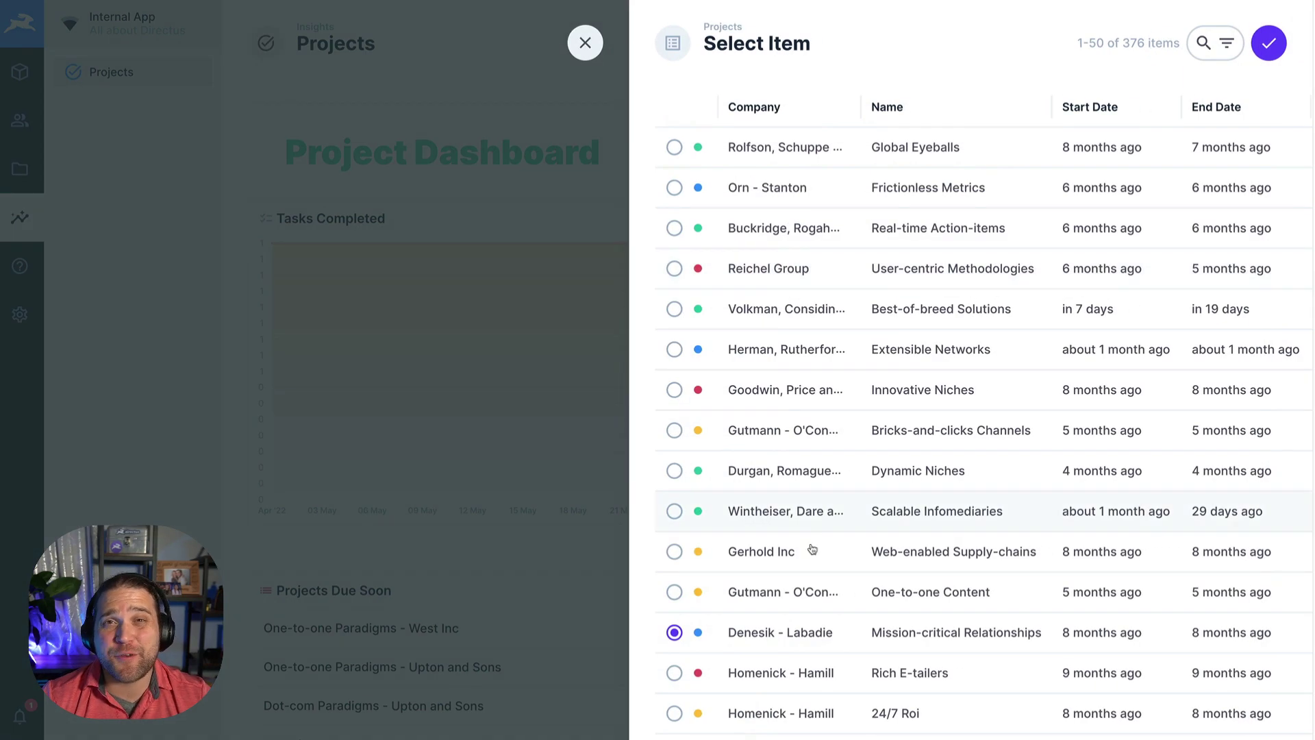
left_click(681, 551)
left_click(1276, 44)
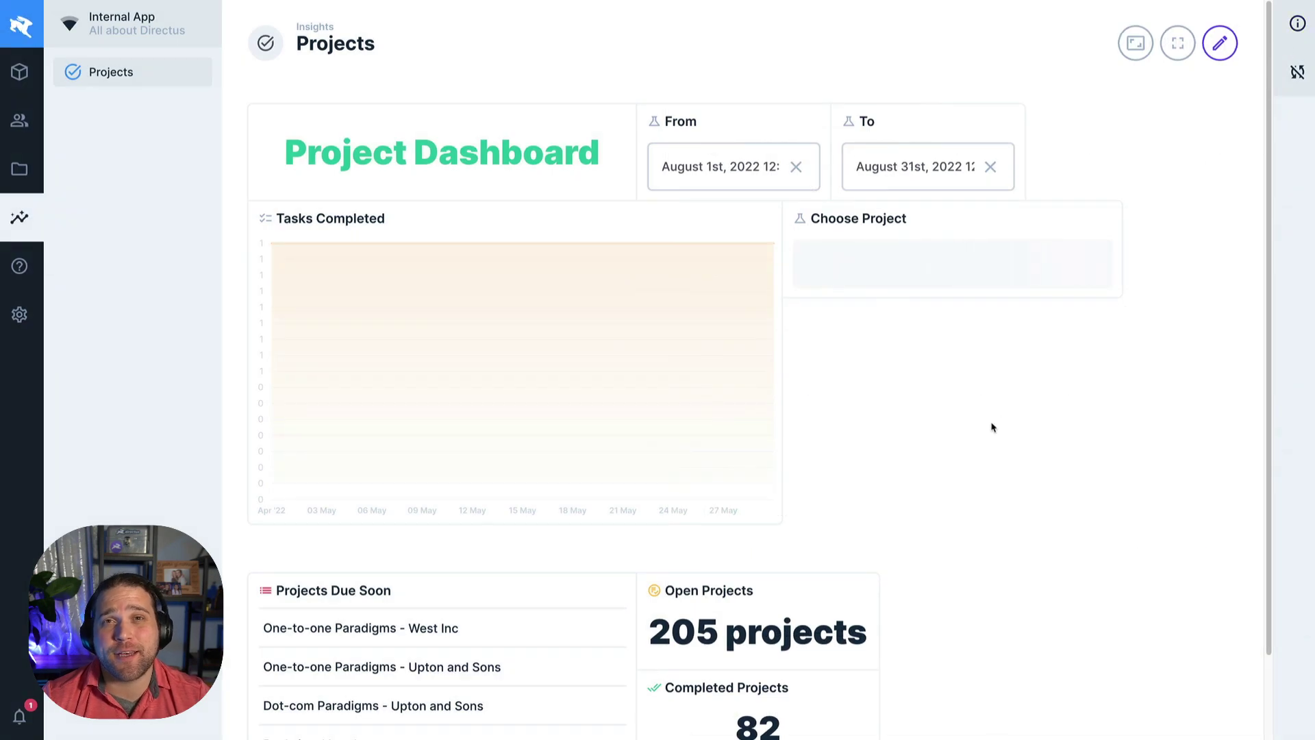